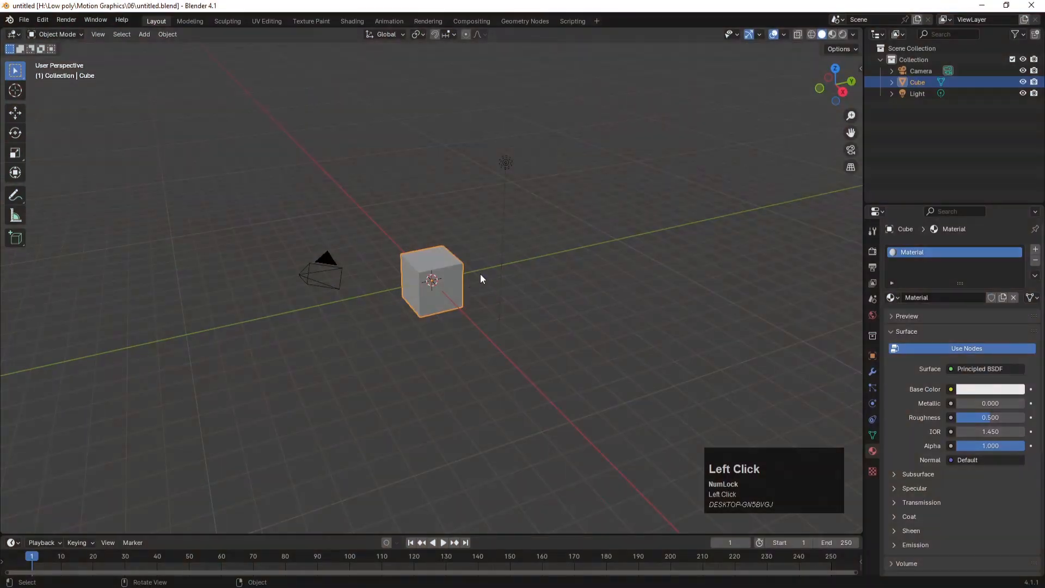
Delete the default light and camera from the scene
middle_click_drag(480, 273, 444, 237)
left_click(523, 224)
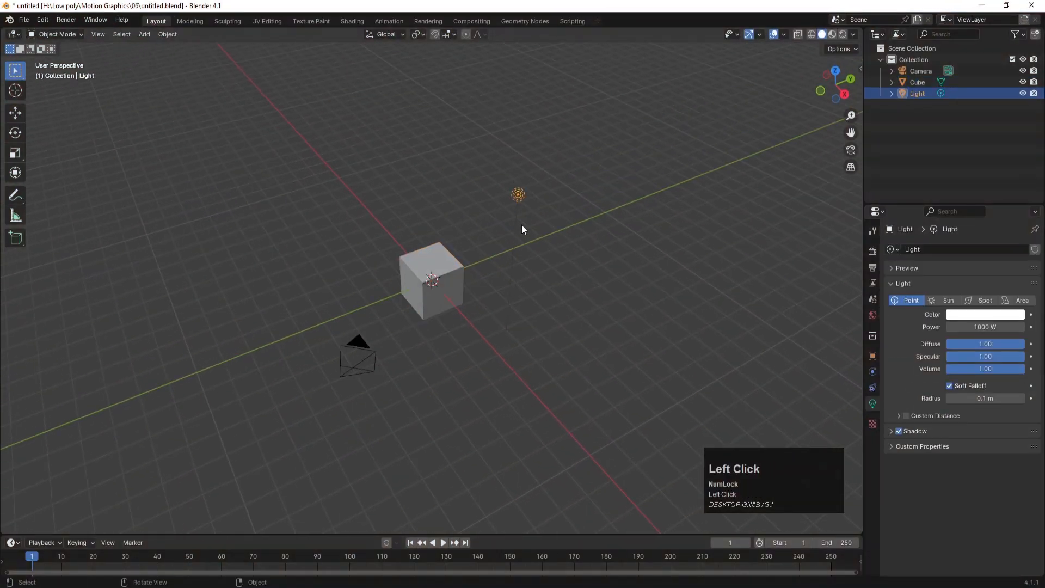
key("Delete")
left_click(353, 335)
key("Delete")
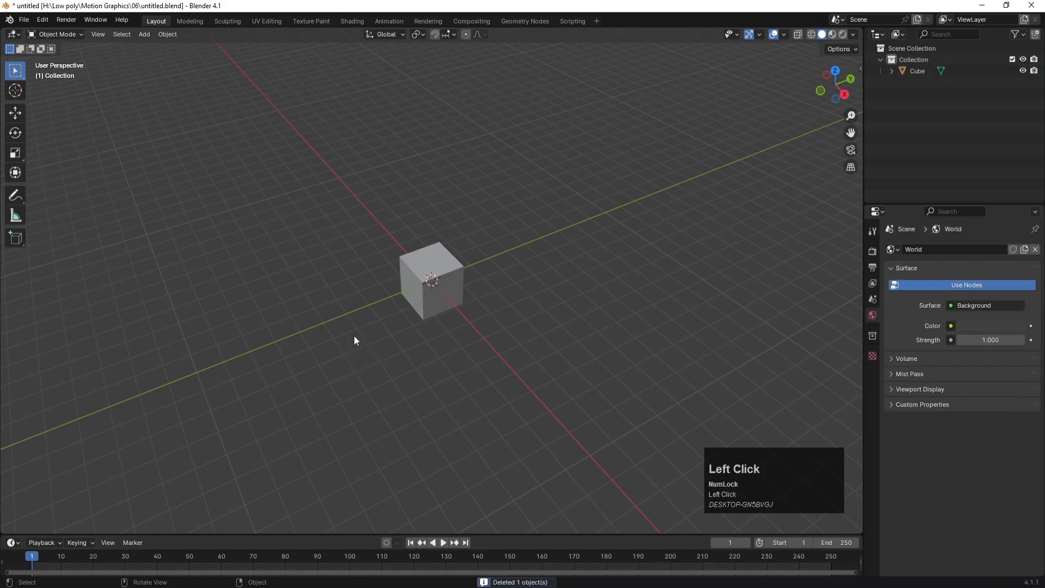
Add a Bevel modifier to the cube and set its segments to 3
left_click(429, 256)
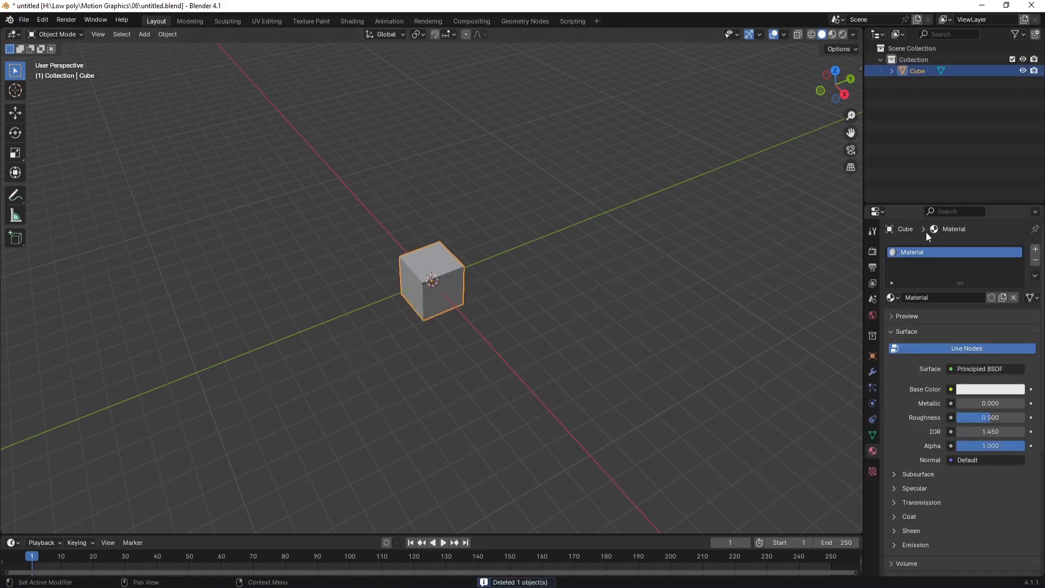
scroll(481, 243, "up", 4)
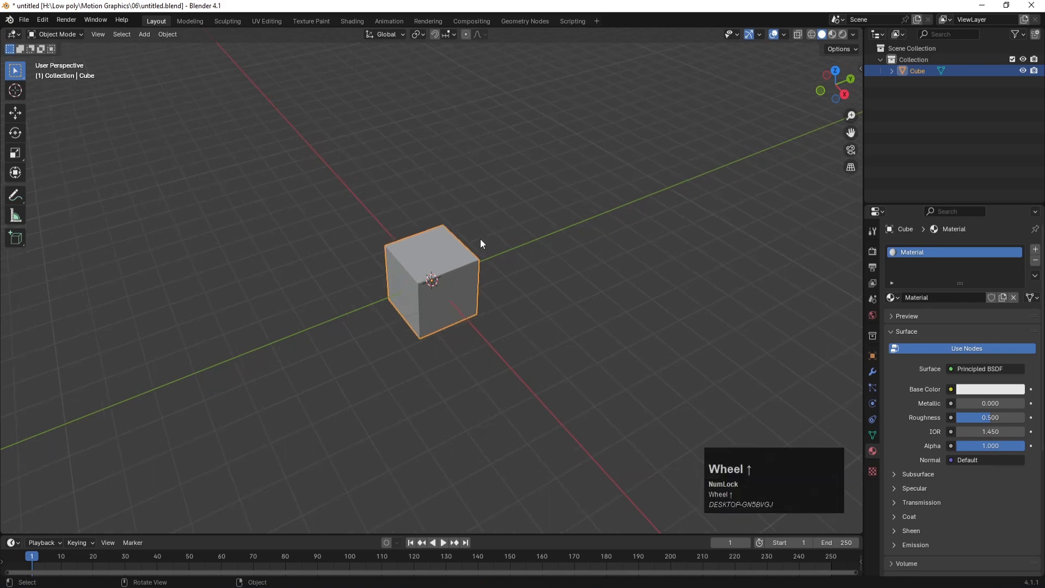
left_click(869, 374)
left_click(936, 252)
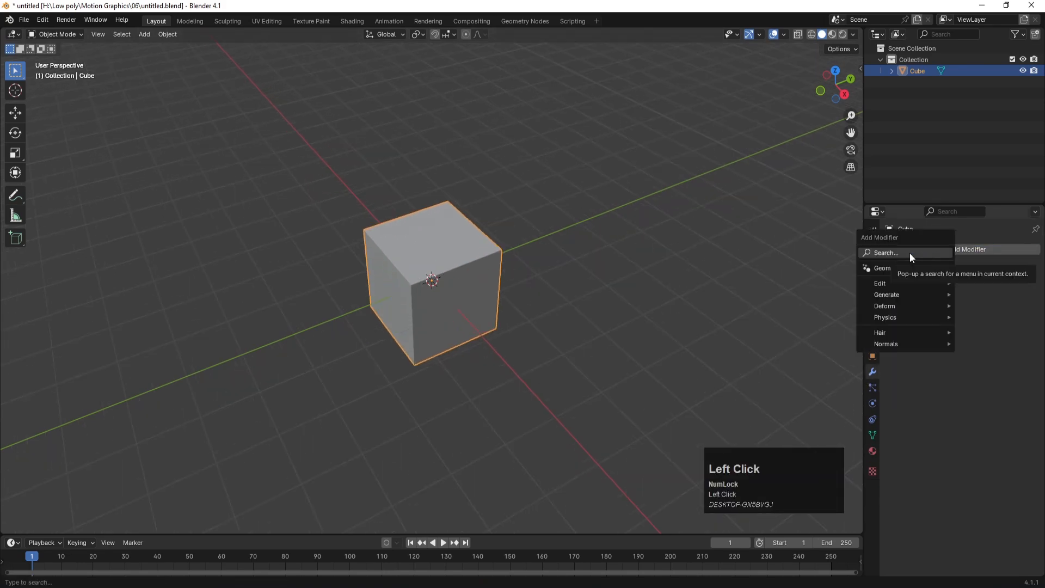
left_click(909, 252)
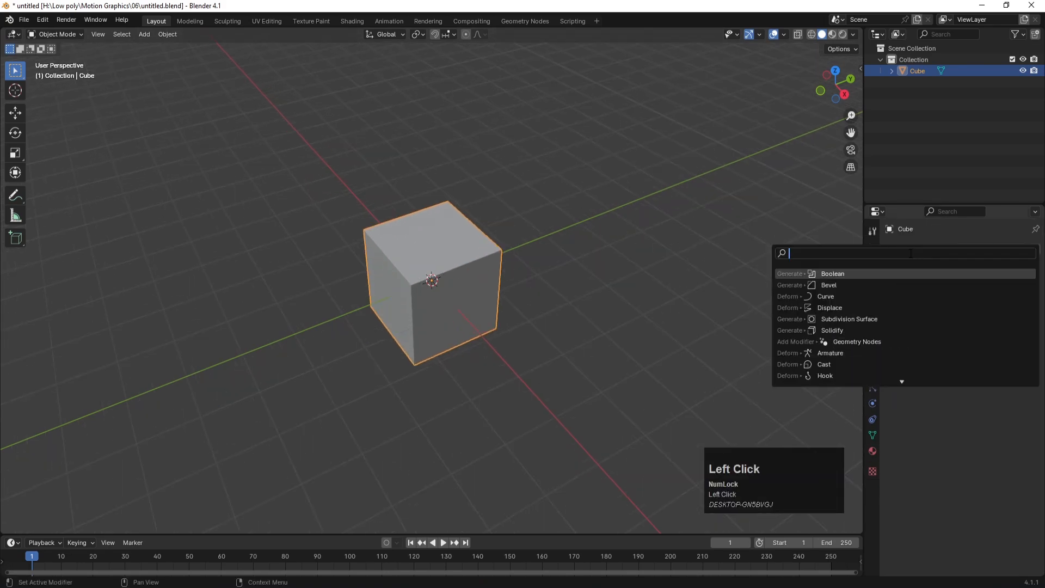
left_click(850, 285)
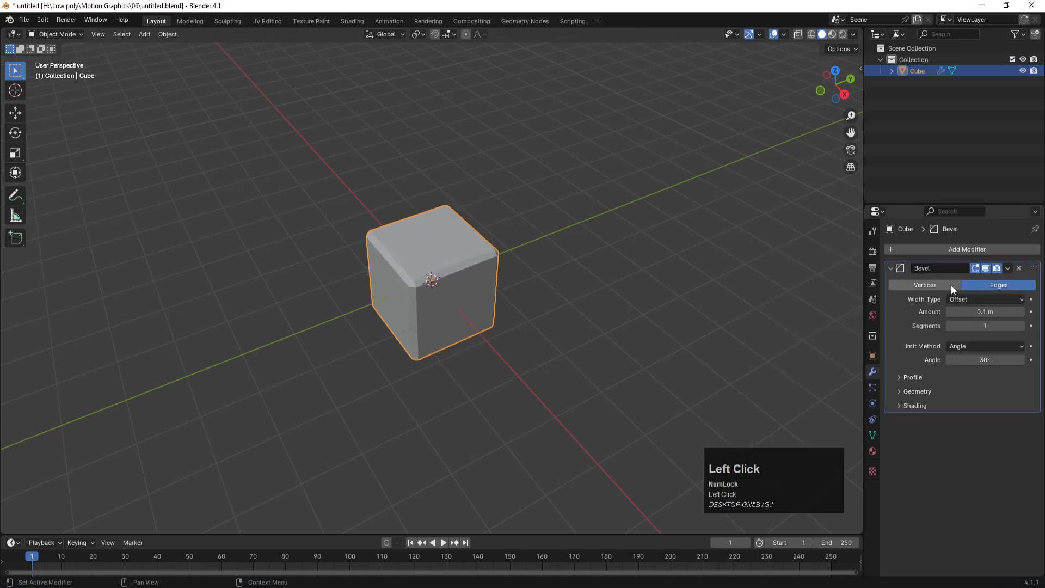
left_click(1021, 327)
left_click(1022, 325)
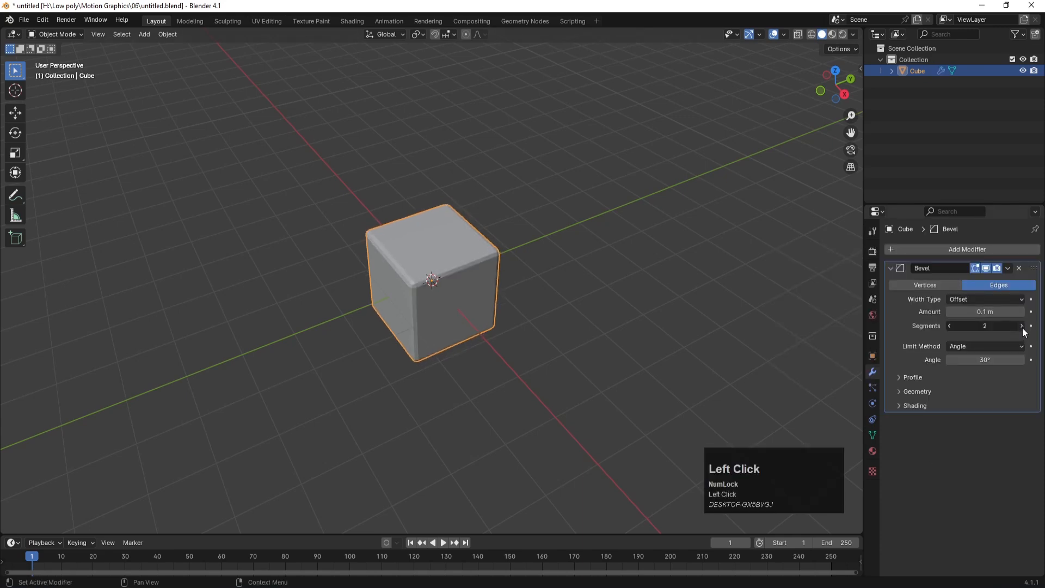
left_click(1021, 325)
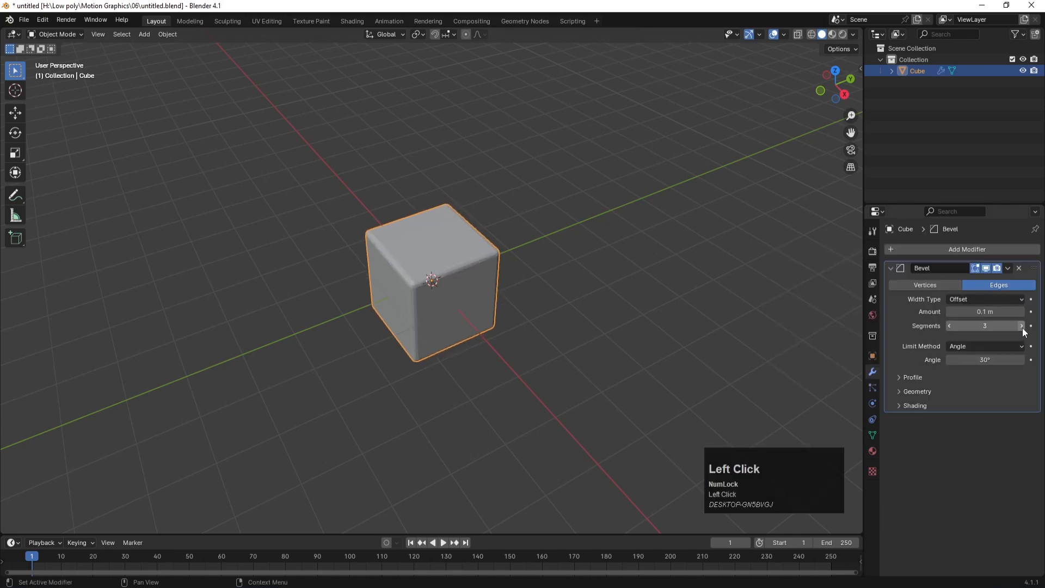
left_click(926, 249)
left_click(894, 248)
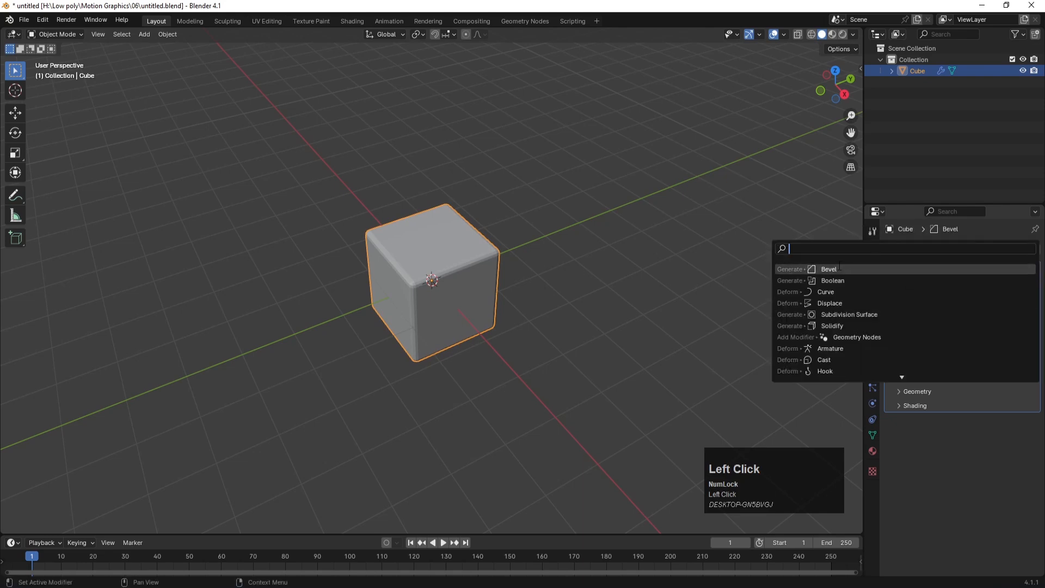
left_click(778, 202)
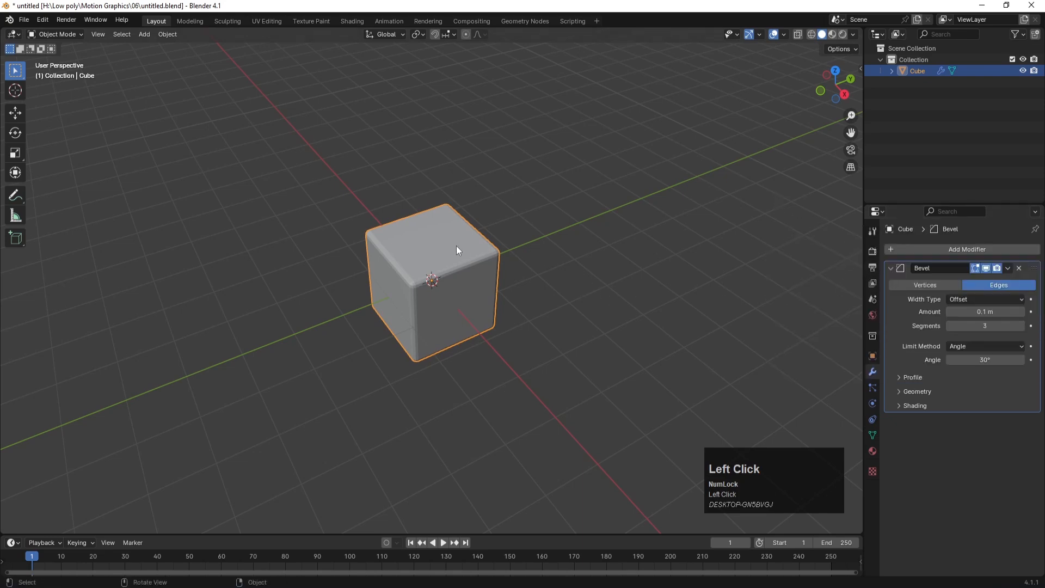
Increase the cube's bevel amount to 0.14 m
scroll(456, 246, "up", 3)
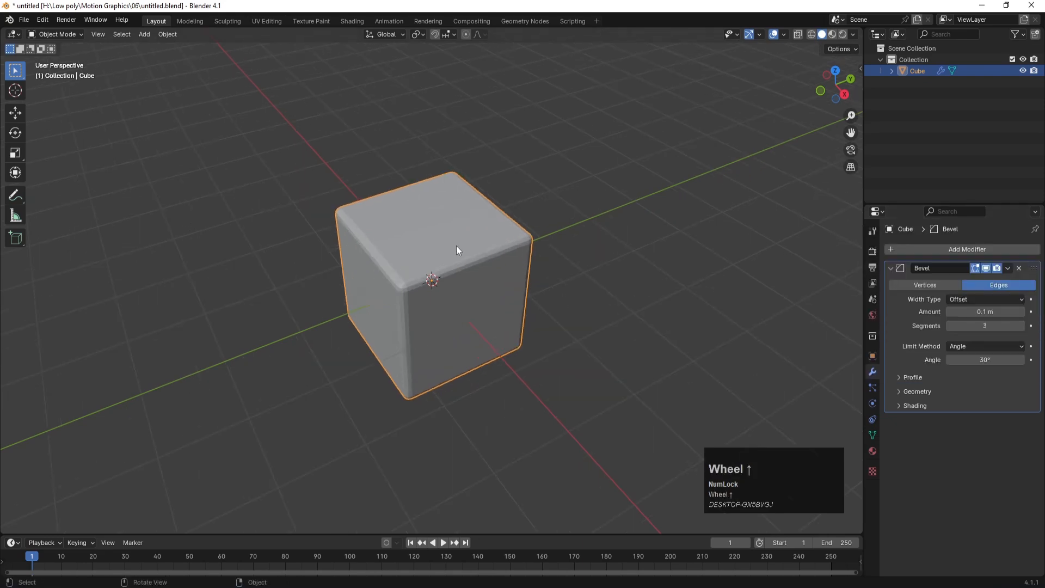
left_click(1022, 312)
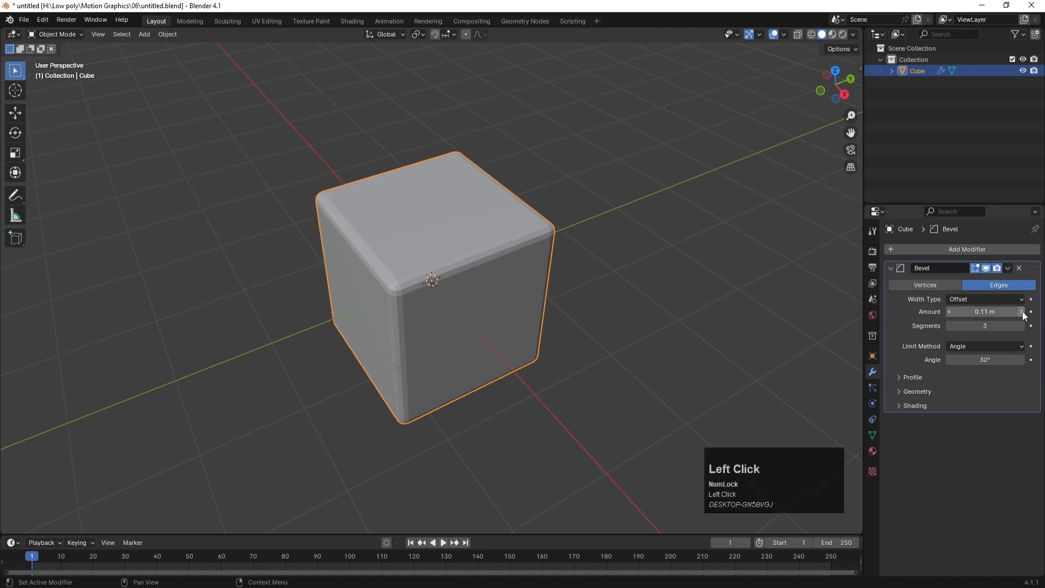
left_click(1022, 312)
left_click(1021, 312)
left_click(1022, 312)
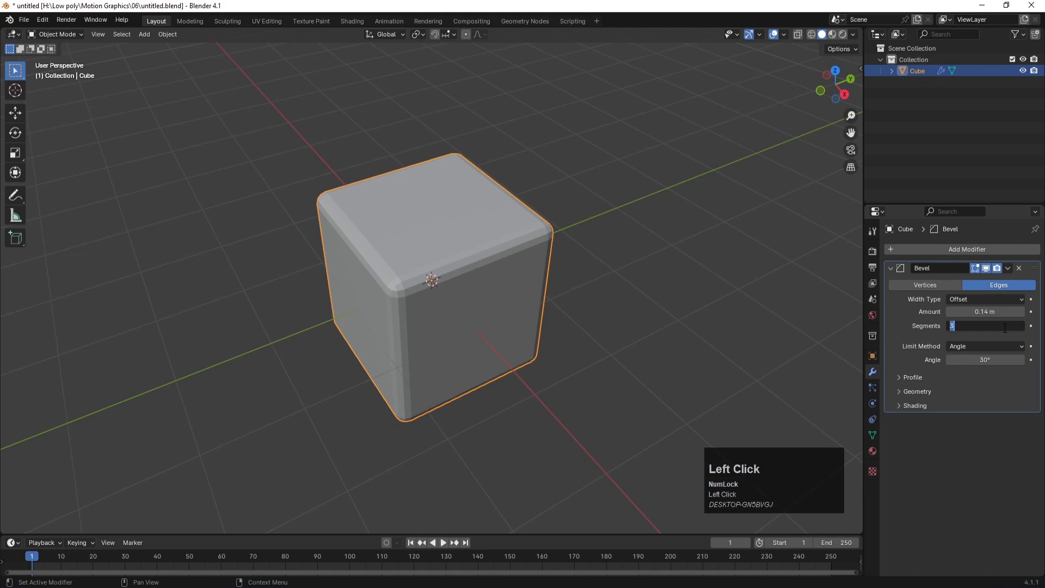
Set the cube's bevel segments to 10
key("Num_Lock")
type("10-")
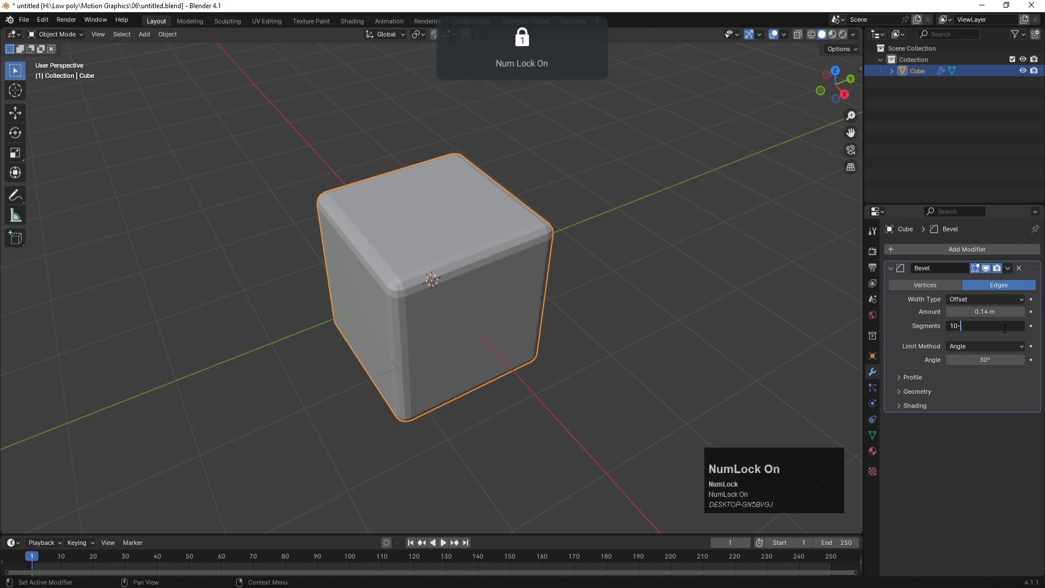
key("Return")
left_click(995, 328)
type("10")
key("Return")
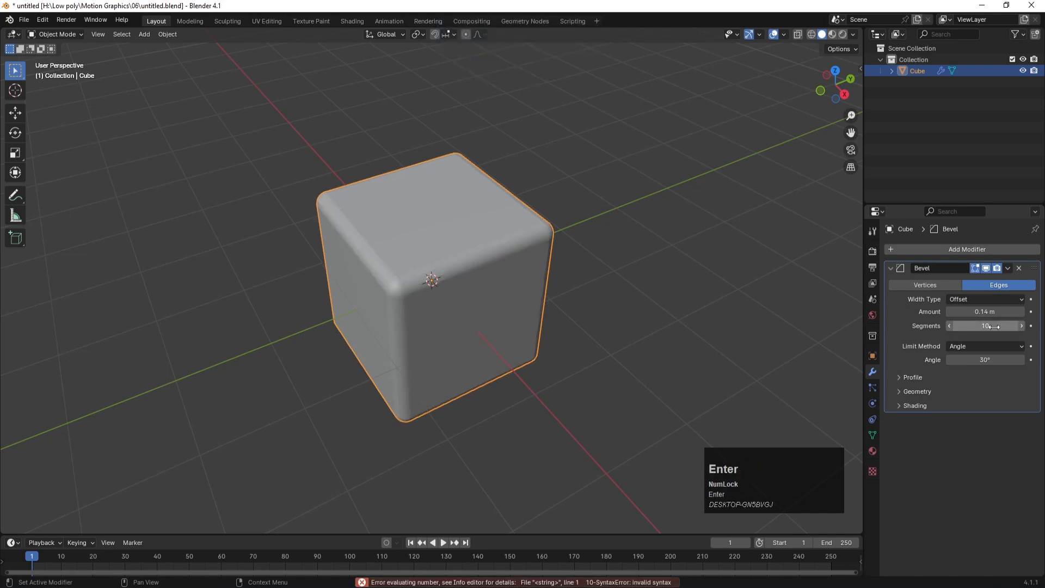
Move the cube to location X 1 m and Y 1 m
scroll(481, 314, "down", 4)
scroll(487, 314, "up", 4)
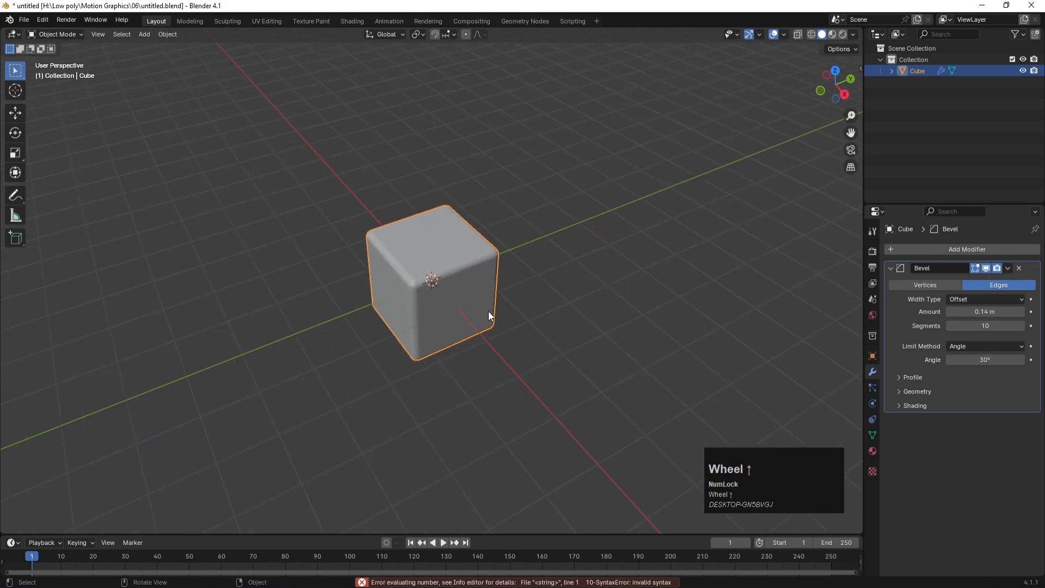
key("KP_7")
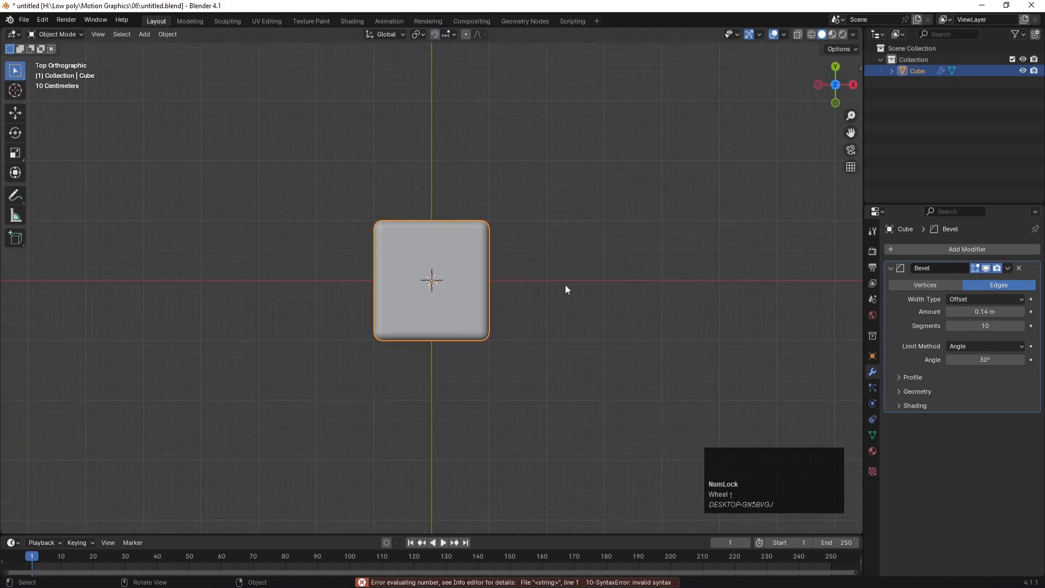
left_click(873, 355)
left_click(981, 283)
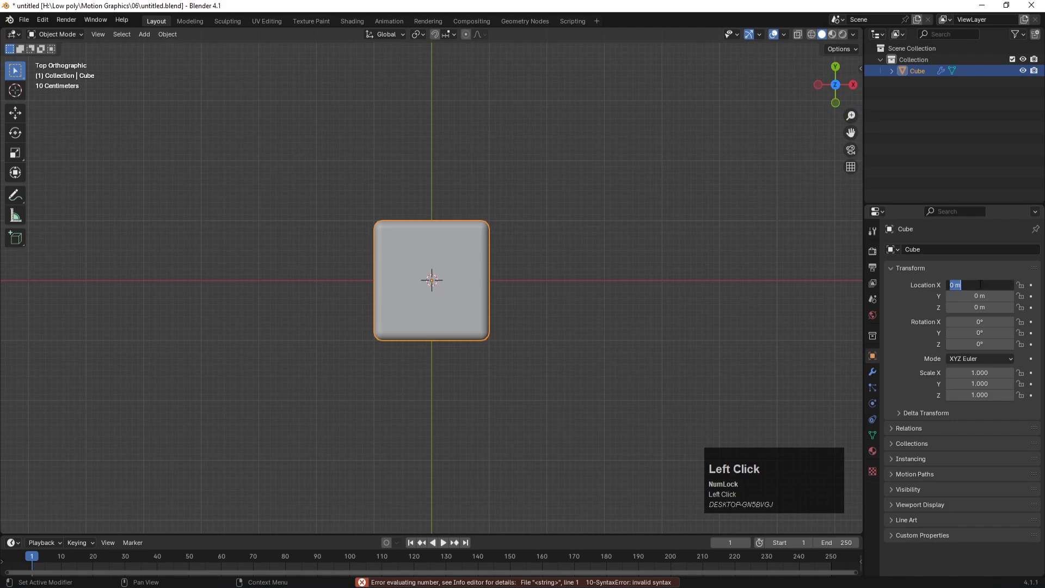
type("1")
key("Return")
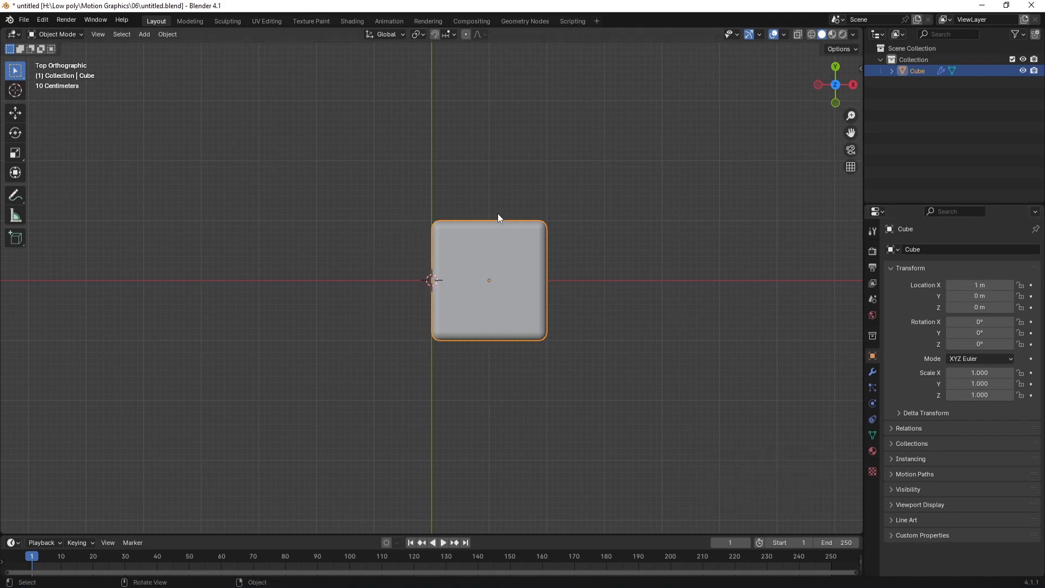
left_click(972, 295)
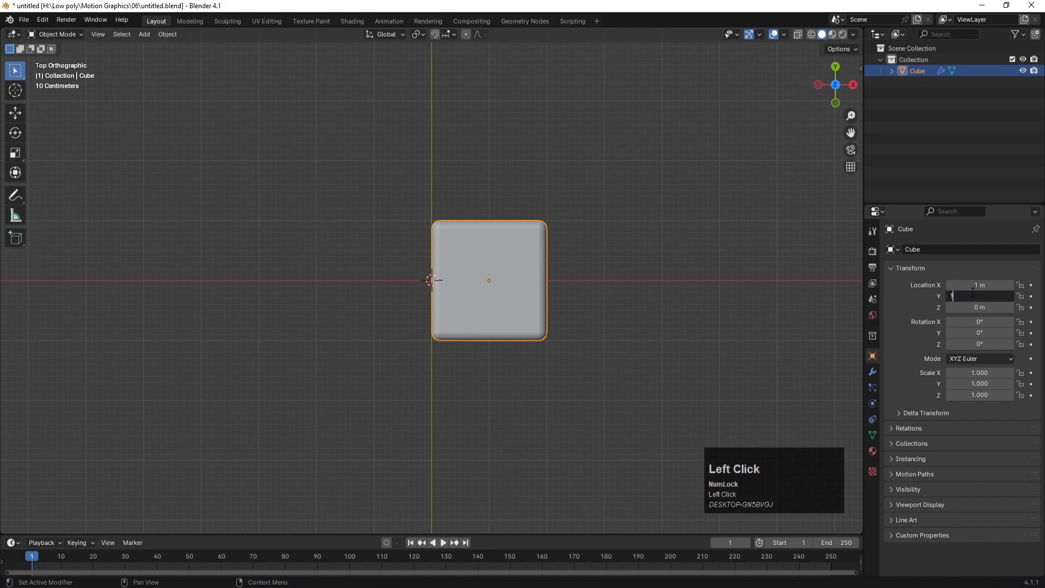
type("1")
key("Return")
left_click(674, 228)
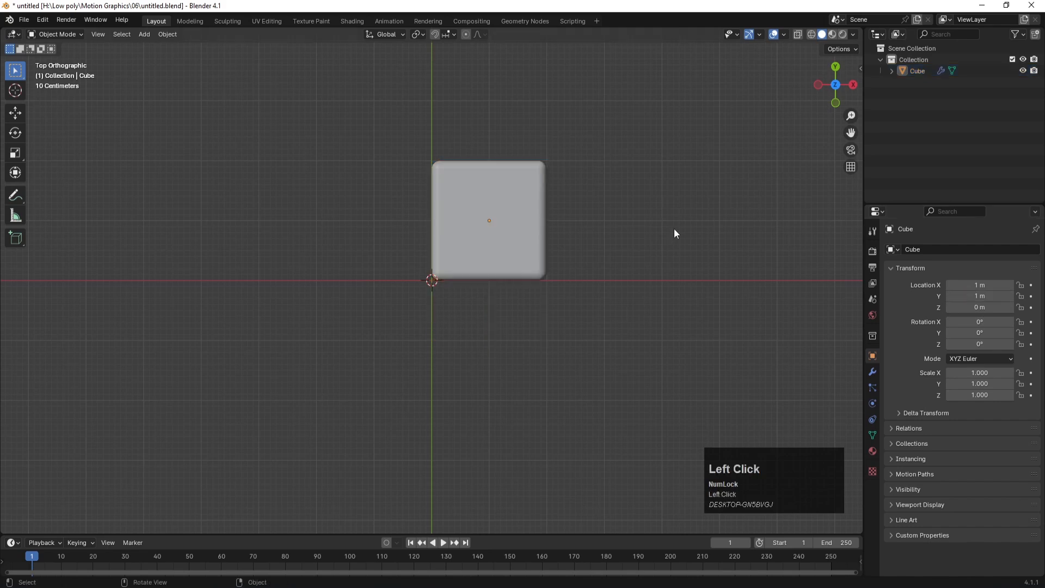
Duplicate the cube in place and set the copy's X location to -1 m
left_click(532, 209)
key("shift+d")
left_click(530, 206)
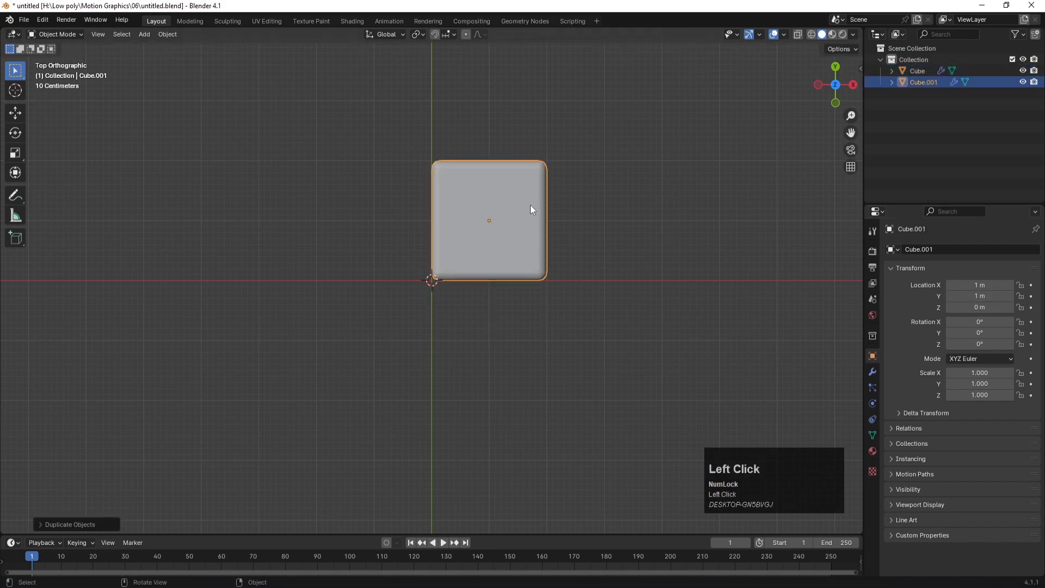
left_click(965, 285)
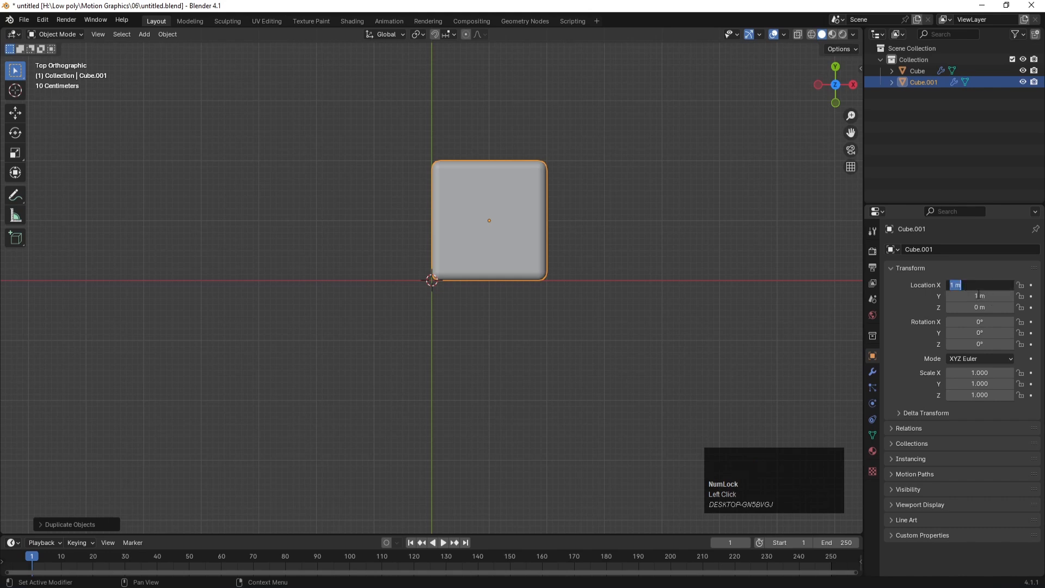
left_click(950, 284)
type("-")
key("Return")
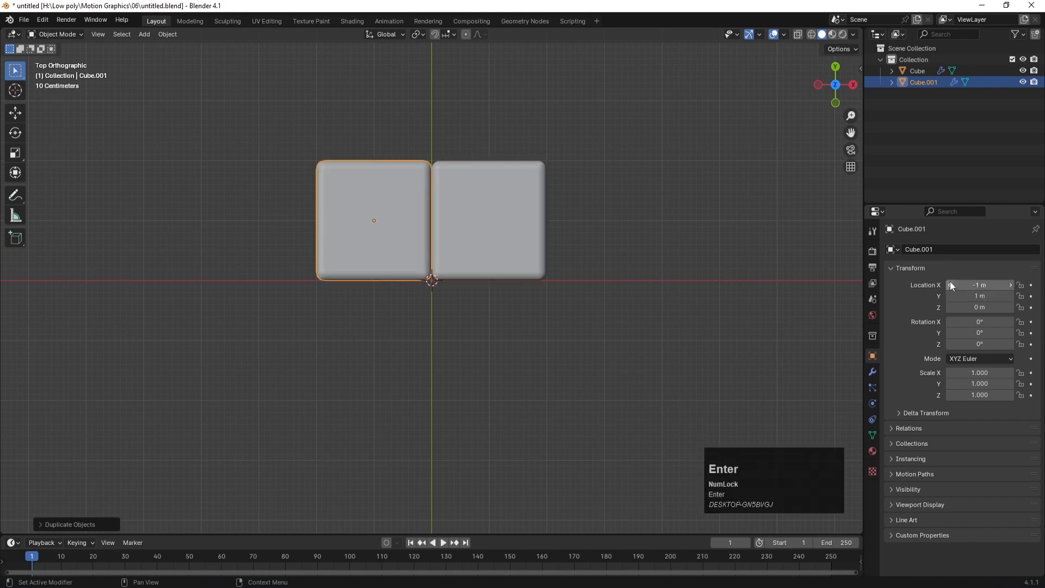
left_click(473, 318)
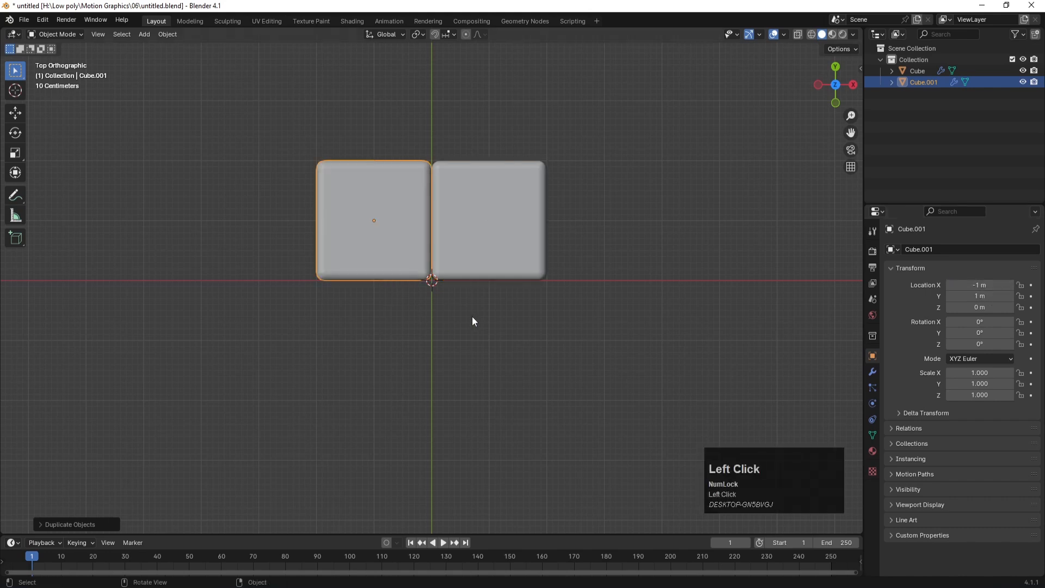
Duplicate the cube at X -1 m and set the new copy's Y location to -1 m
left_click(410, 247)
key("shift+d")
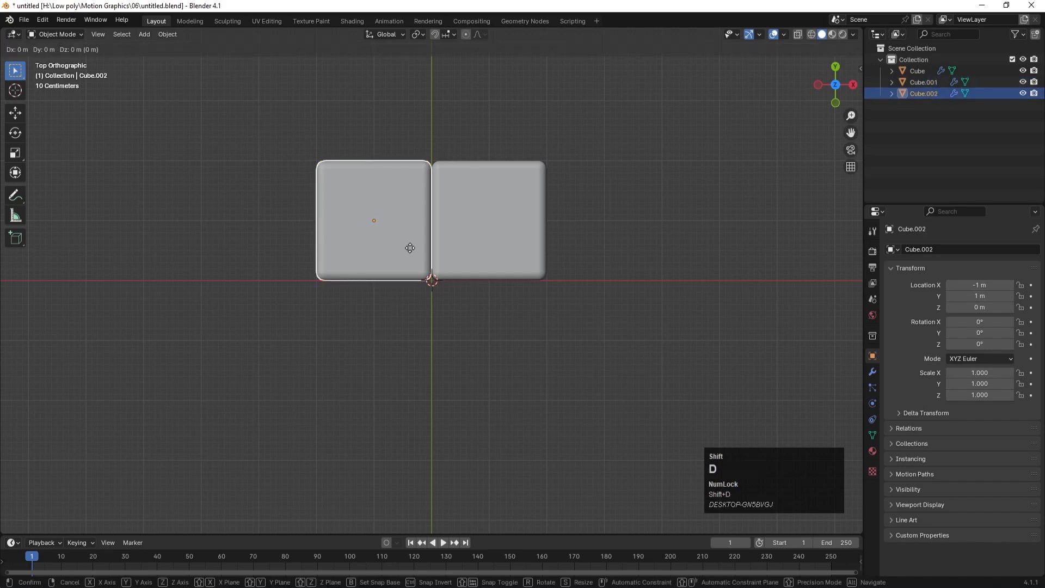
left_click(410, 247)
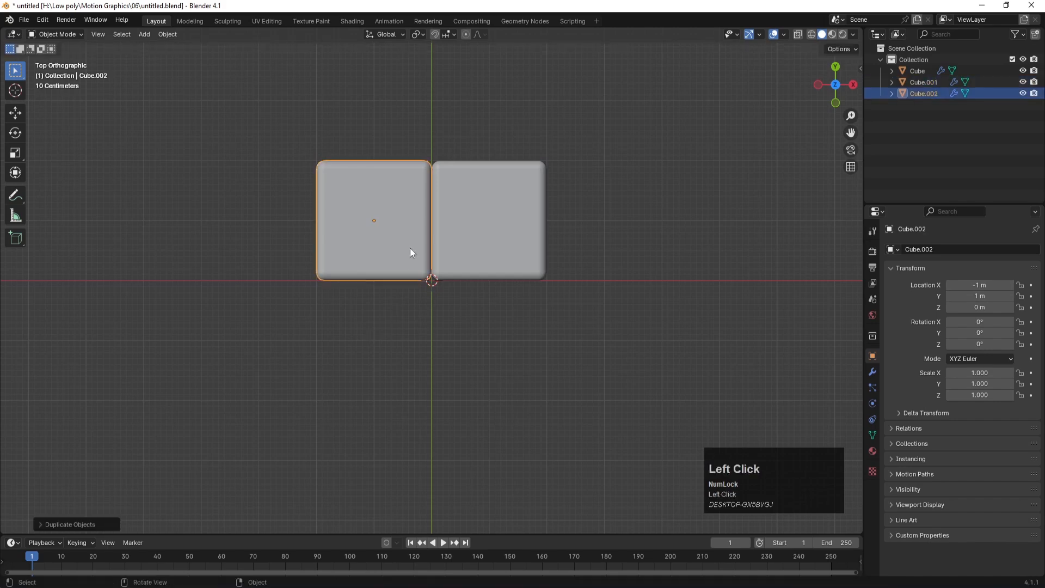
left_click(979, 297)
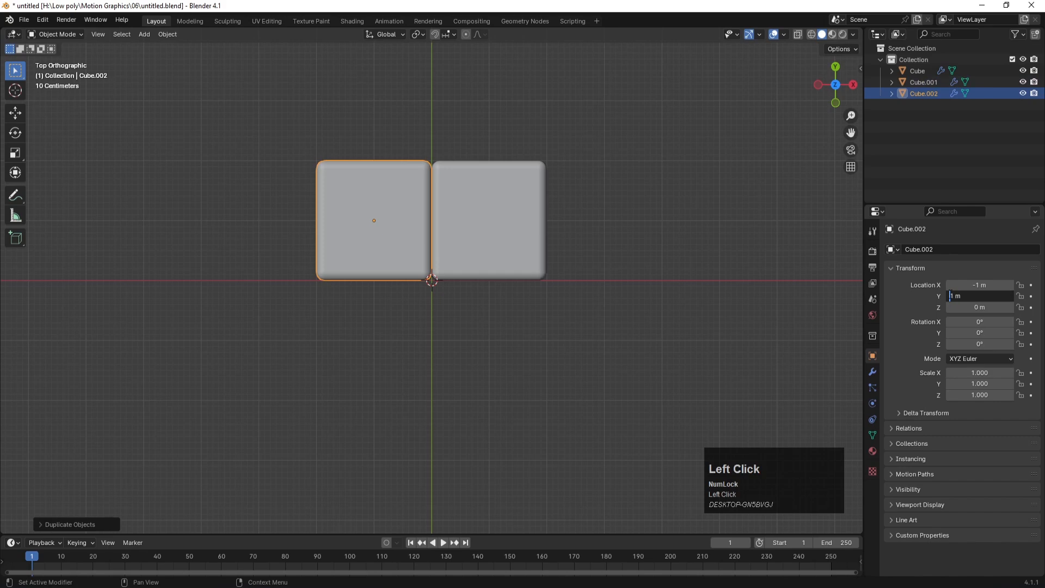
type("-")
key("Return")
left_click(489, 413)
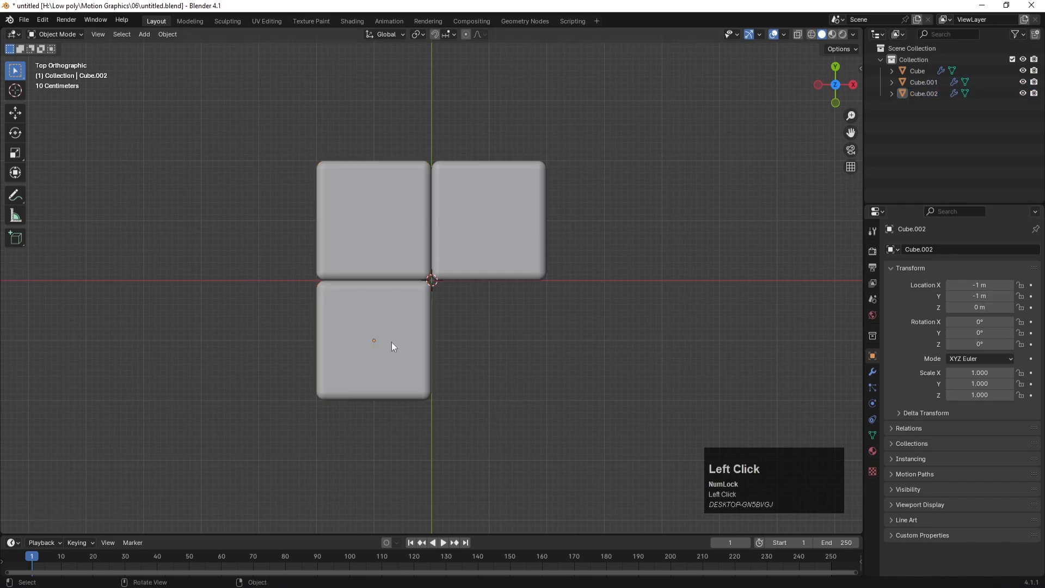
Duplicate the cube at X -1 m, Y -1 m and set the copy's X location to 1 m
left_click(405, 309)
key("shift+d")
left_click(405, 309)
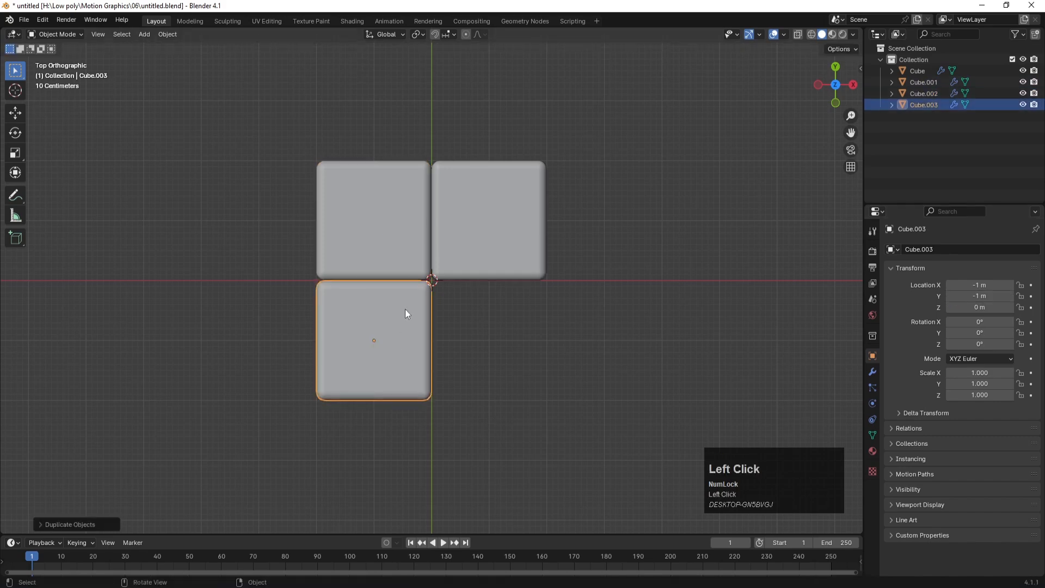
left_click(989, 283)
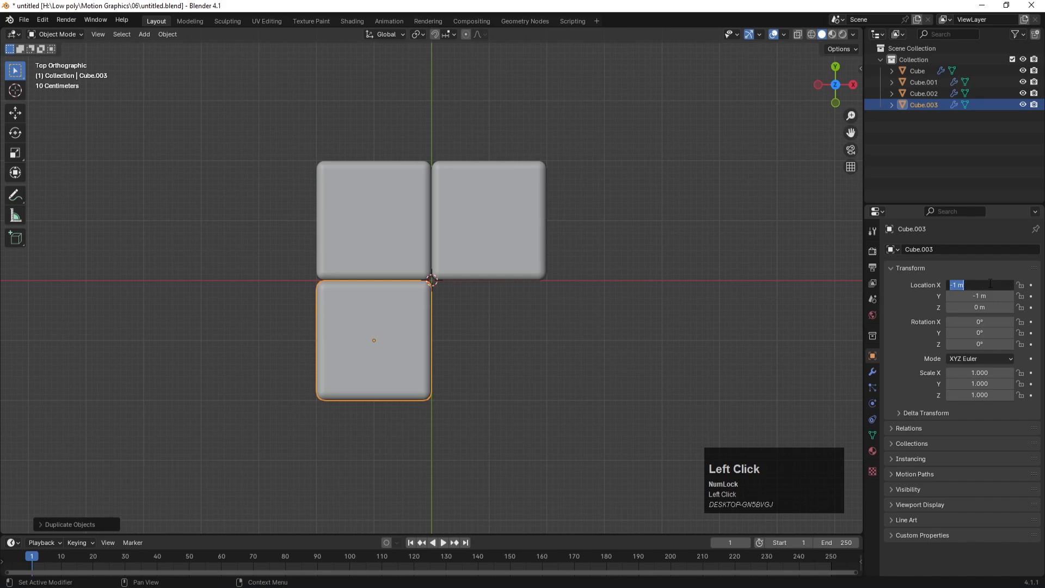
type("1")
key("Return")
left_click(528, 353)
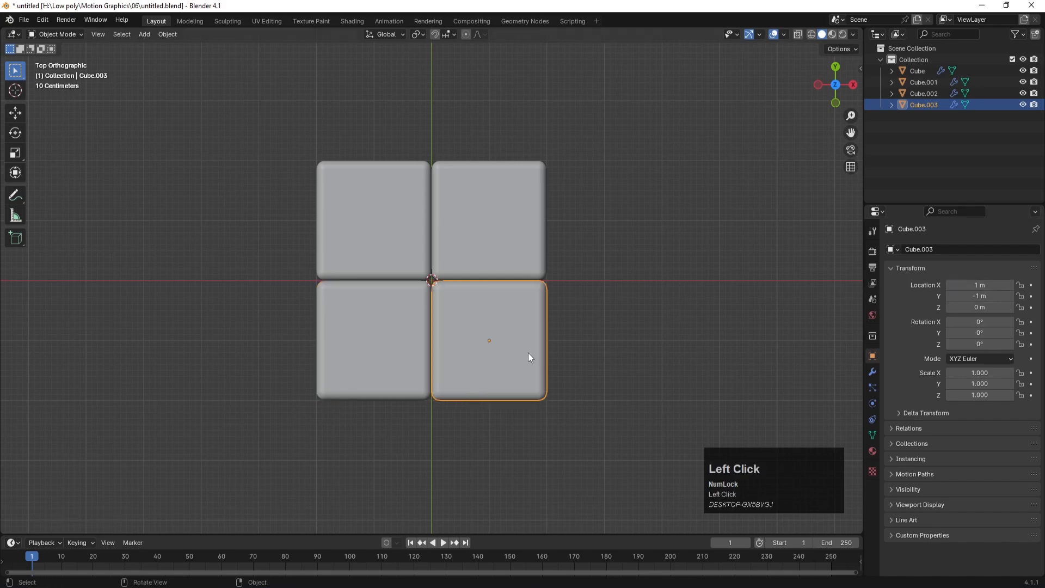
left_click(670, 319)
Try to scale all four cubes along Z to about 0.48
middle_click_drag(619, 375, 568, 299)
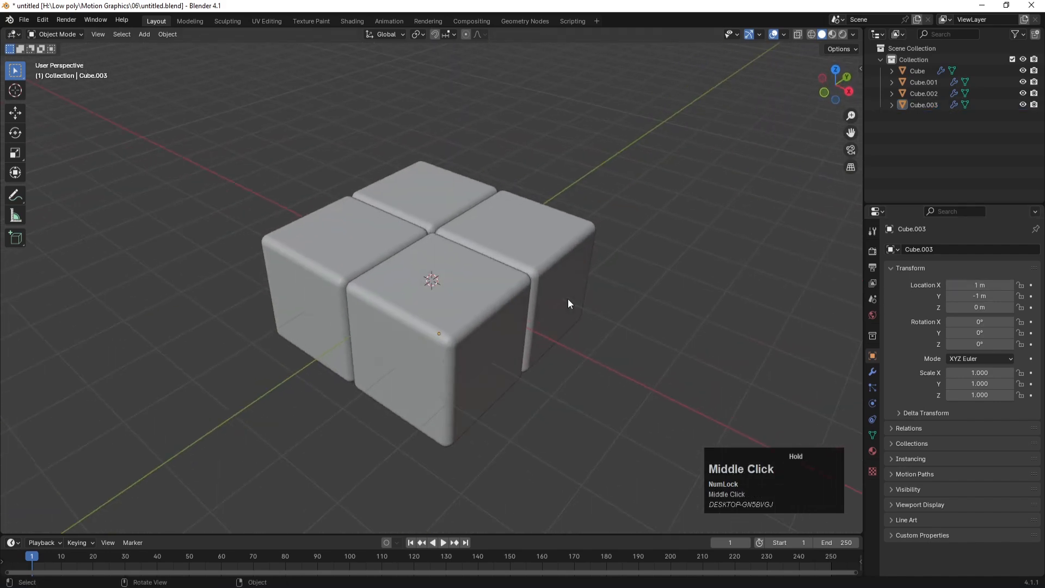
left_click(661, 303)
key("KP_1")
left_click_drag(612, 418, 315, 306)
key("s")
key("z")
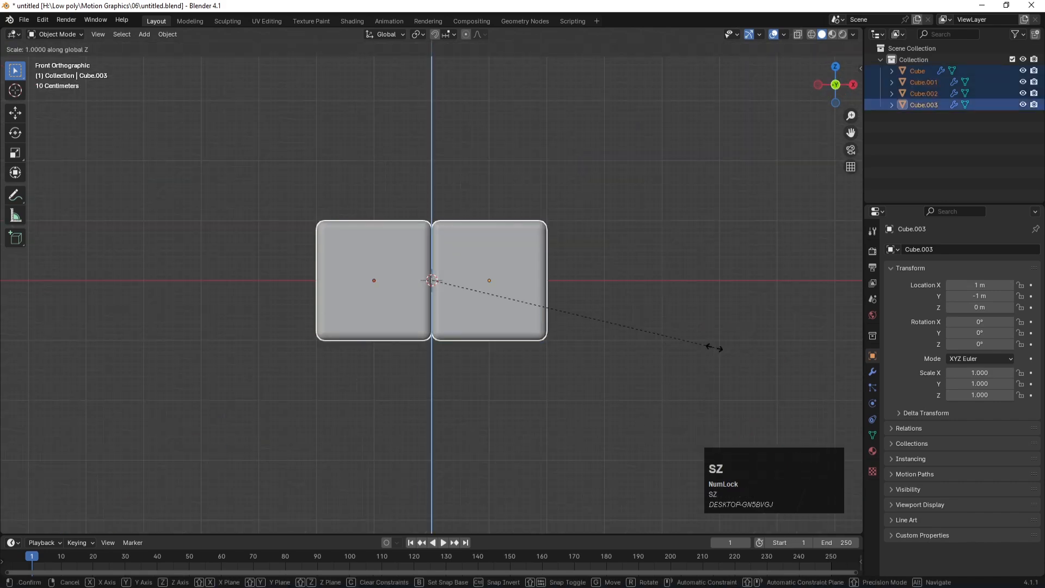
left_click(566, 320)
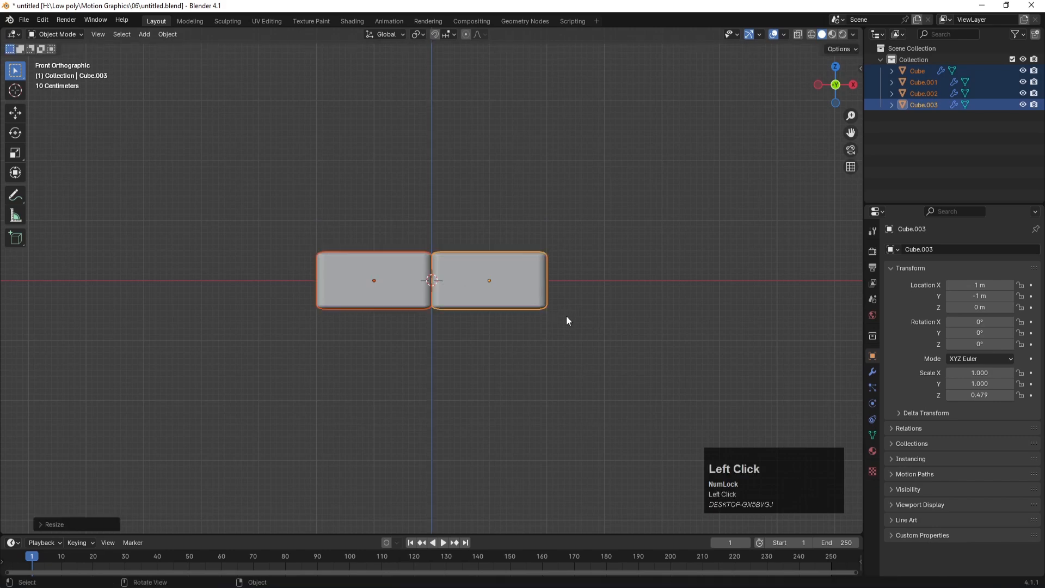
key("ctrl+z")
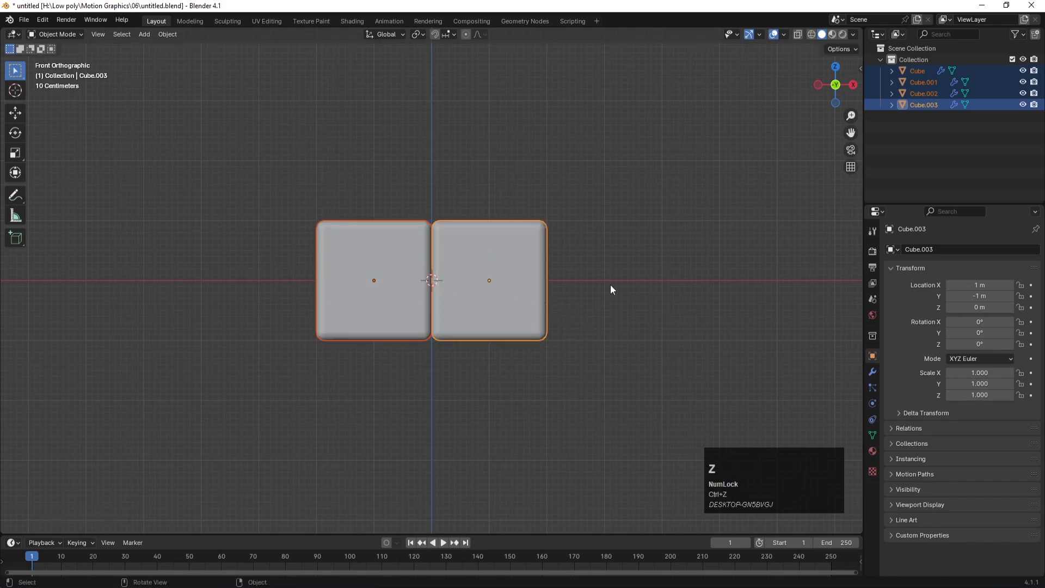
left_click(626, 280)
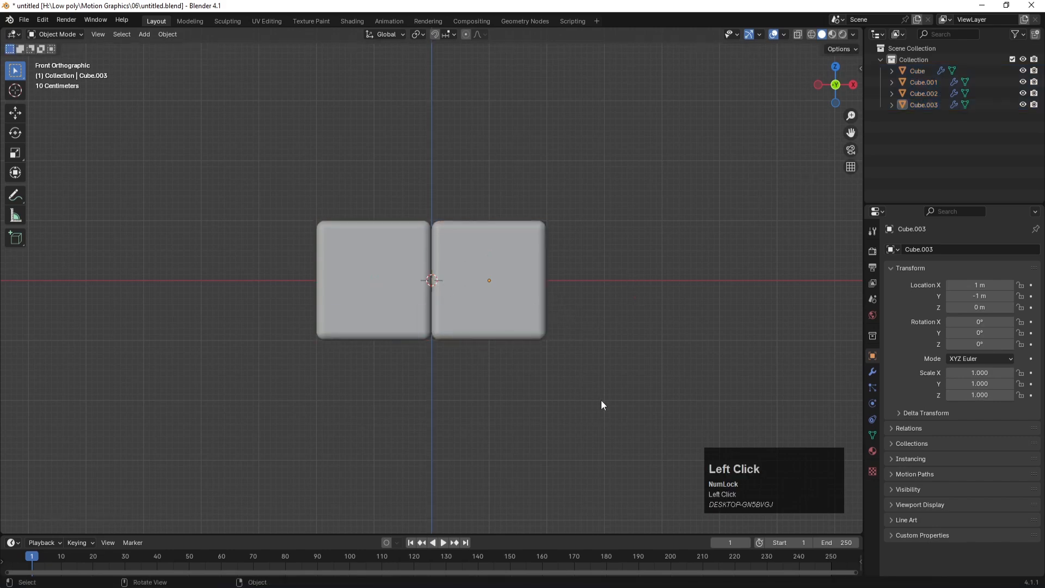
Flatten all four cubes by moving their bottom vertices up about 0.99 m along Z, then return to Object Mode with X-ray off
left_click_drag(601, 404, 271, 324)
key("Tab")
key("alt+z")
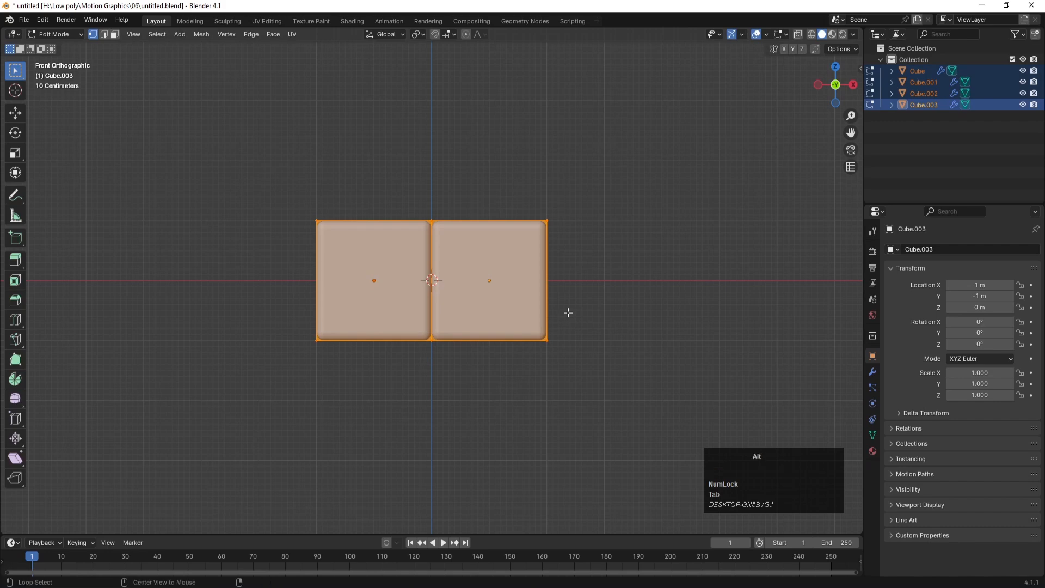
left_click_drag(617, 373, 229, 310)
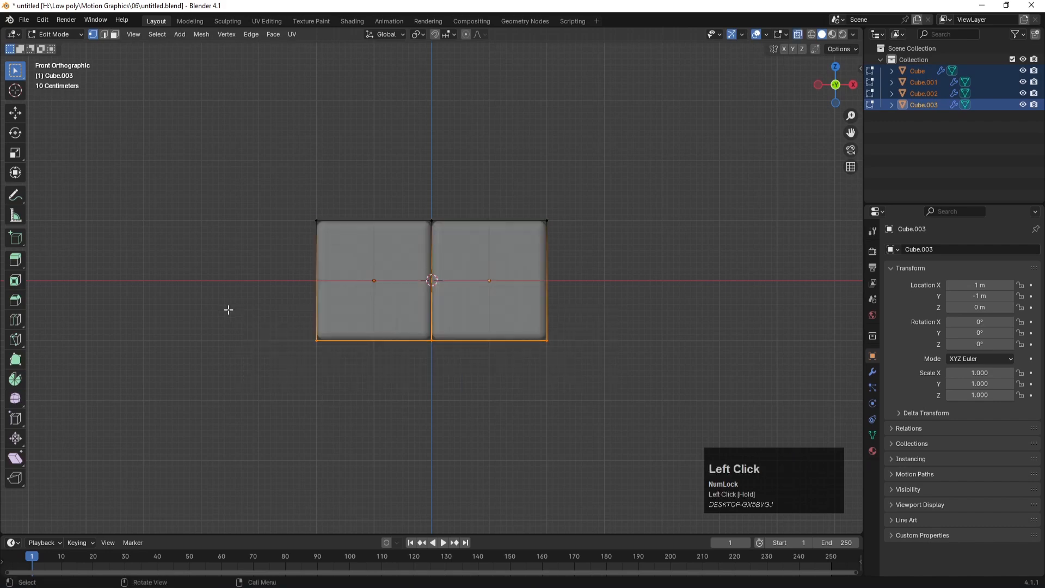
key("g")
key("z")
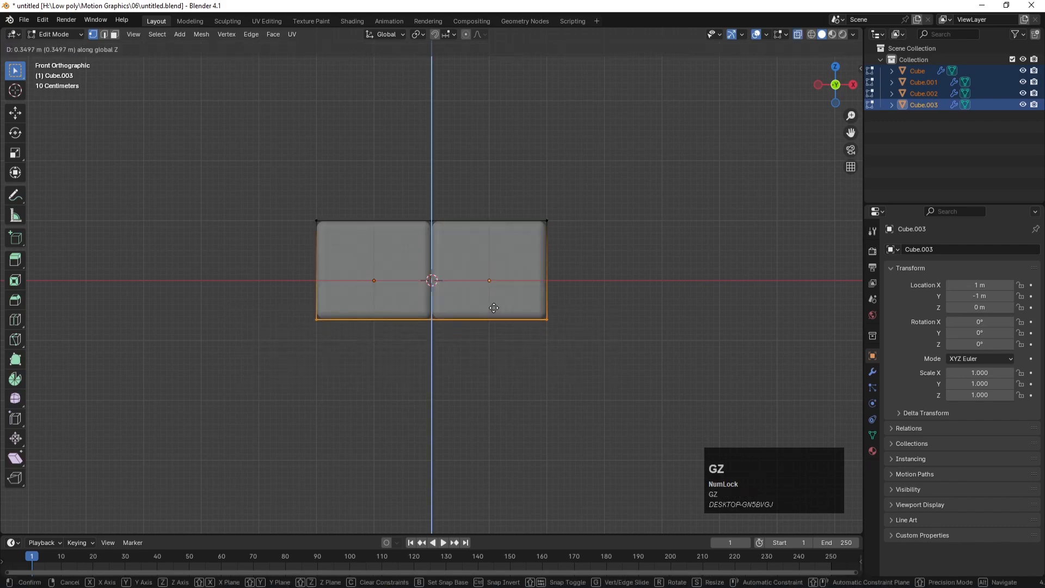
left_click(491, 271)
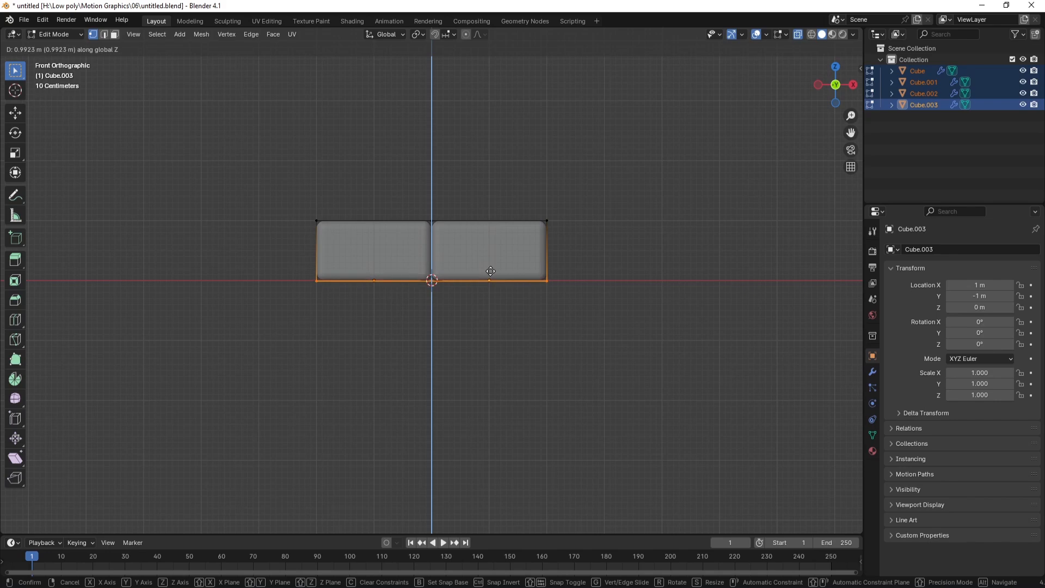
key("Tab")
left_click(632, 266)
middle_click_drag(633, 266, 567, 266)
key("alt+z")
left_click(628, 235)
scroll(554, 317, "down", 1)
left_click(590, 216)
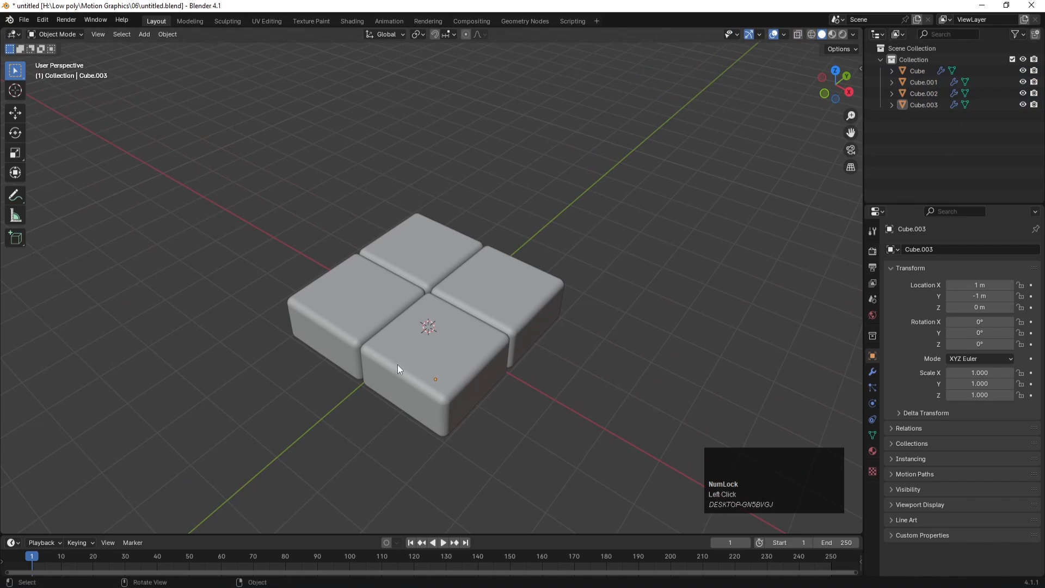
Apply the Bevel modifier on the cube at X 1 m, Y 1 m
left_click(494, 354)
left_click(654, 312)
left_click(488, 317)
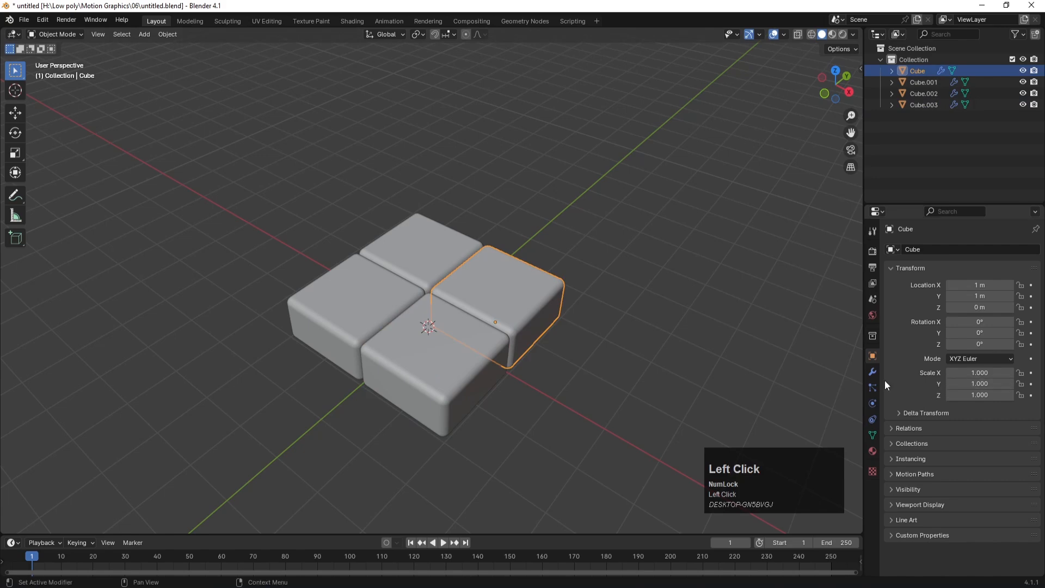
left_click(873, 371)
left_click(1006, 270)
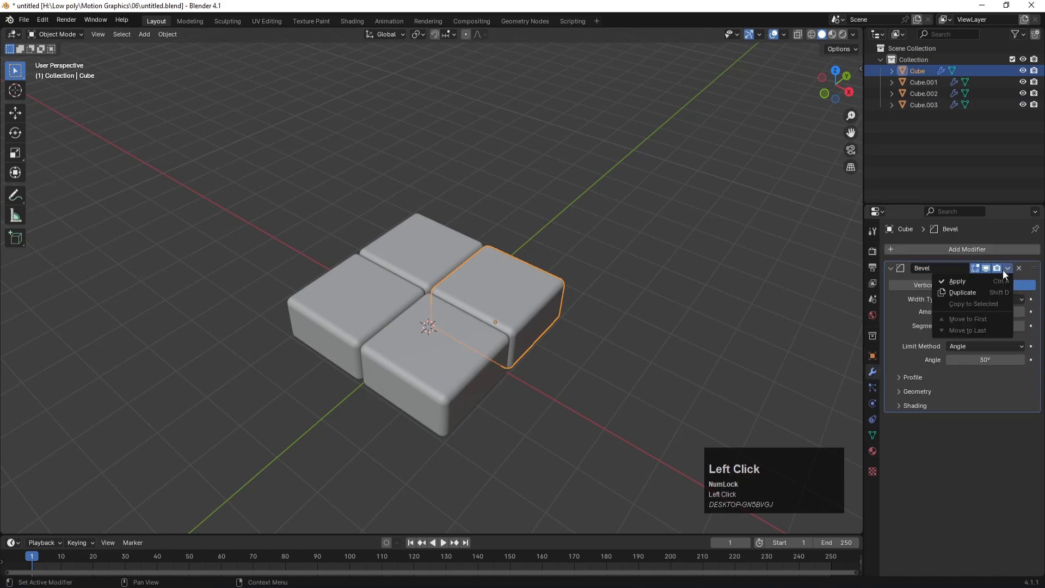
left_click(979, 279)
Apply the Bevel modifiers on the two cubes at Y -1 m, Cube.003 and Cube.002
left_click(404, 381)
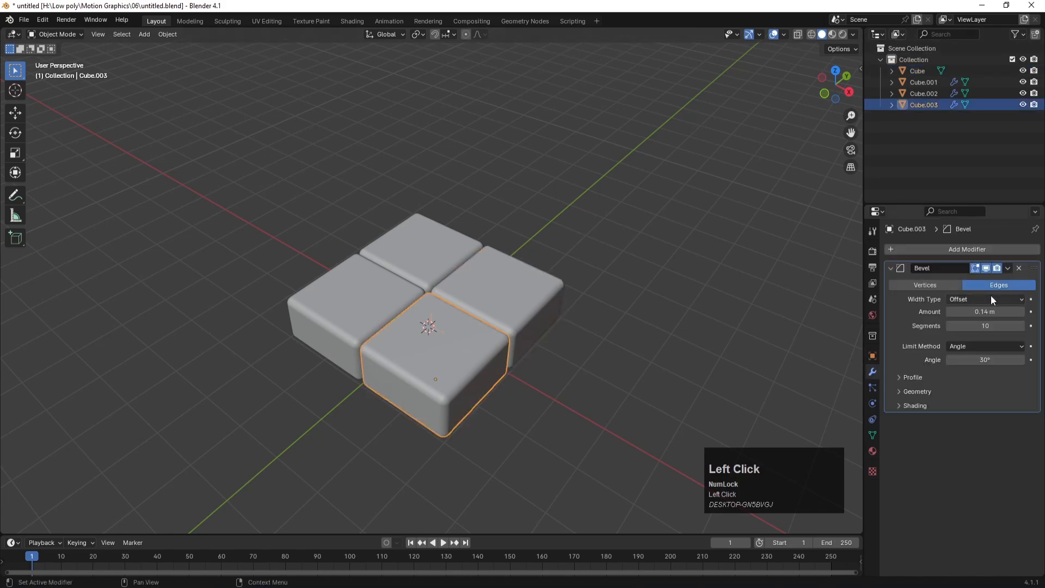
left_click(1006, 271)
left_click(977, 281)
left_click(312, 286)
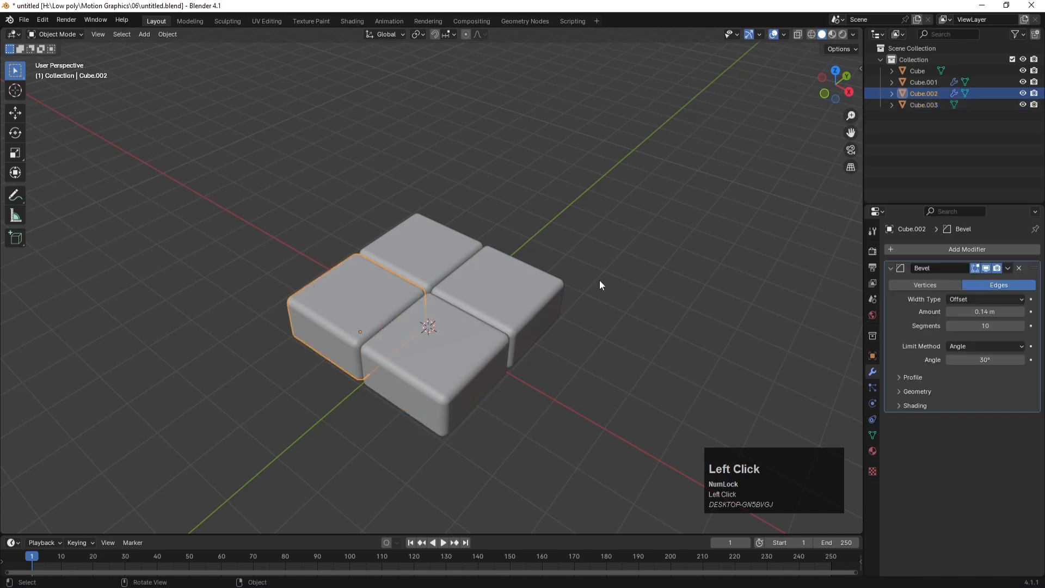
left_click(1007, 268)
left_click(973, 282)
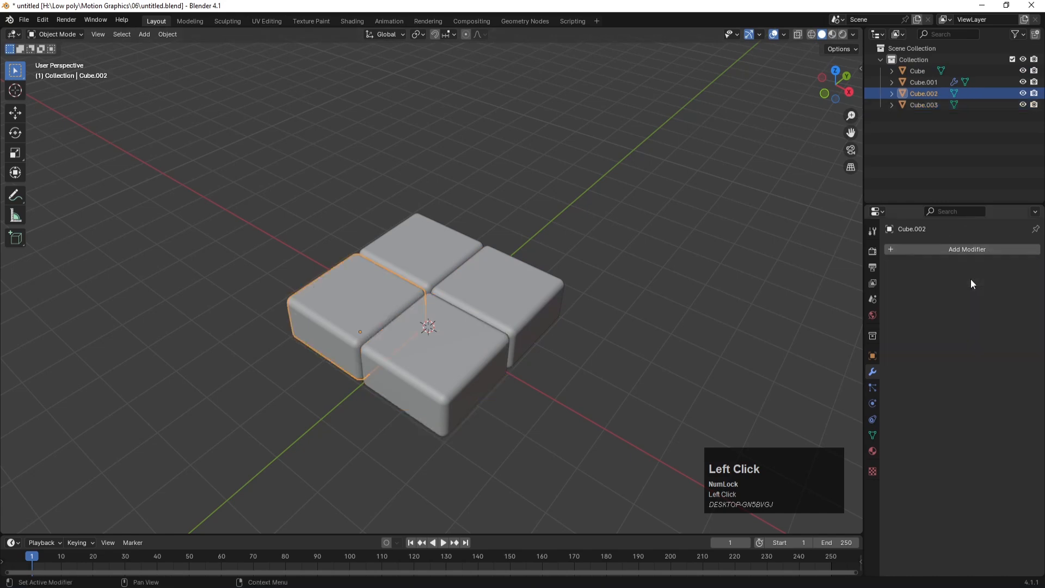
Apply the Bevel modifier on the remaining cube, Cube.001, and clear the selection
left_click(440, 289)
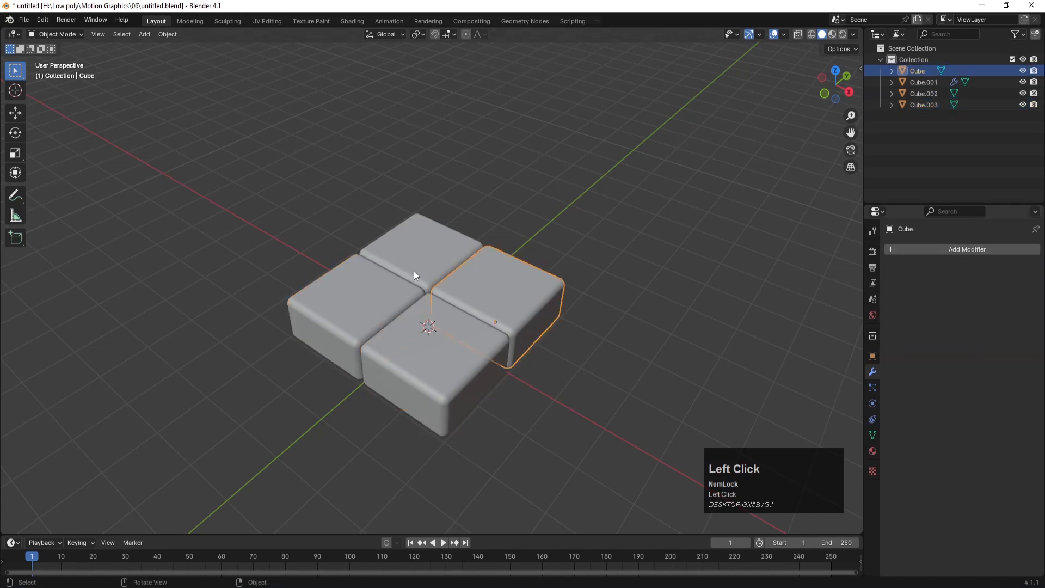
left_click(425, 249)
left_click(1007, 267)
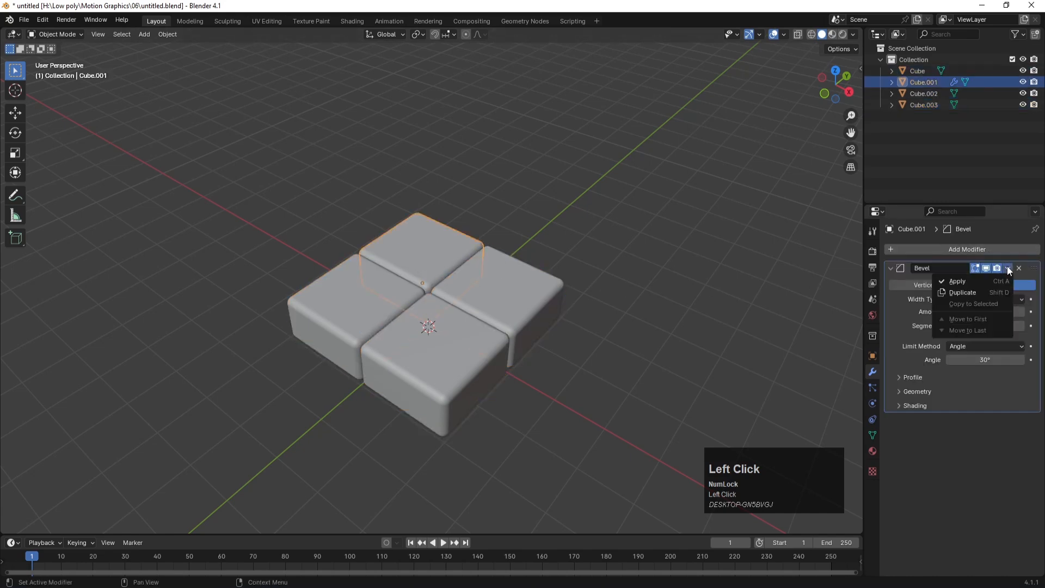
left_click(954, 282)
left_click(724, 279)
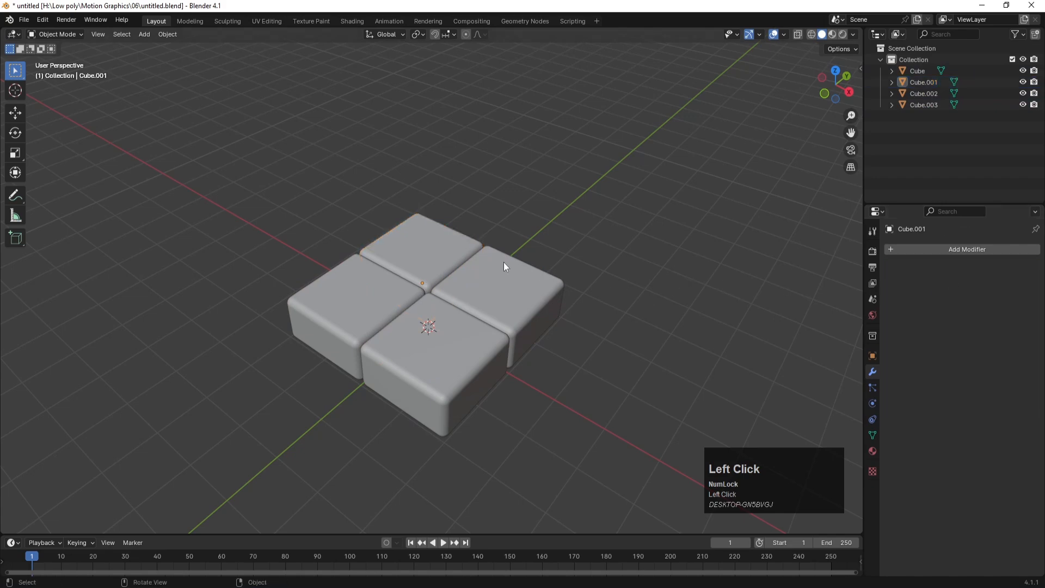
Try to add a torus at the origin with an increased number of major segments
key("shift+a")
mouse_move(377, 251)
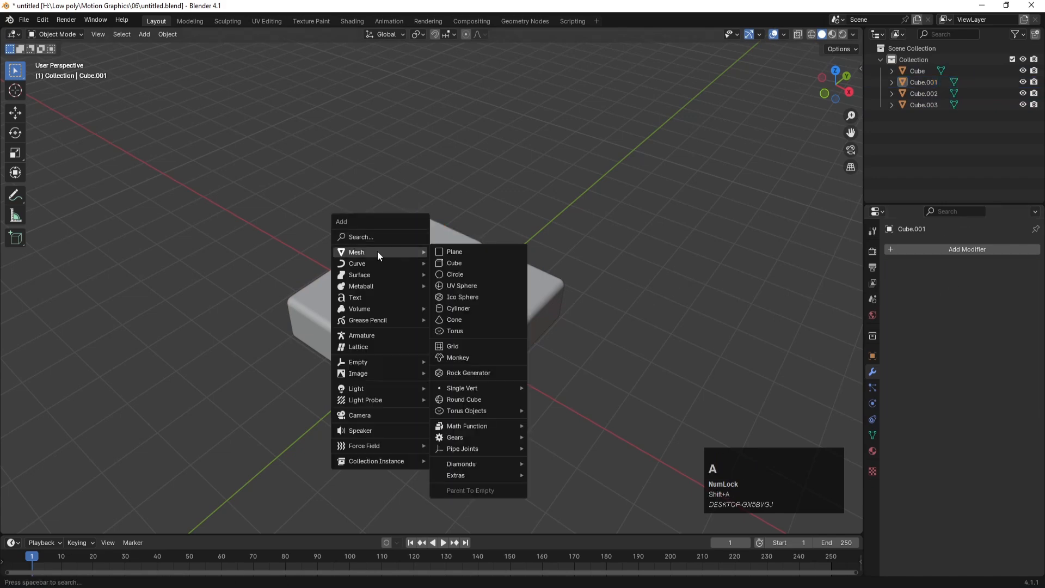
left_click(483, 330)
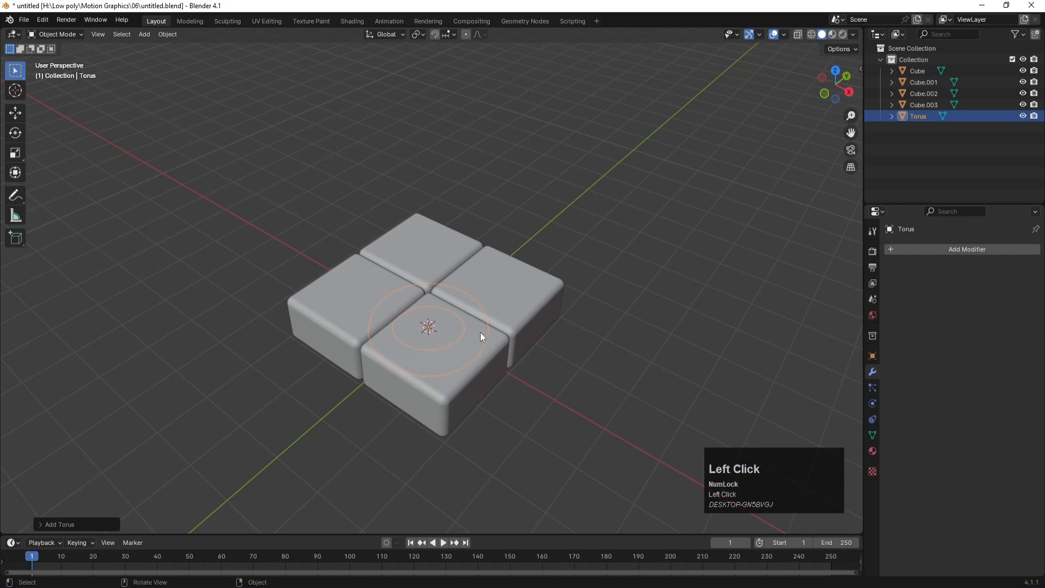
key("KP_7")
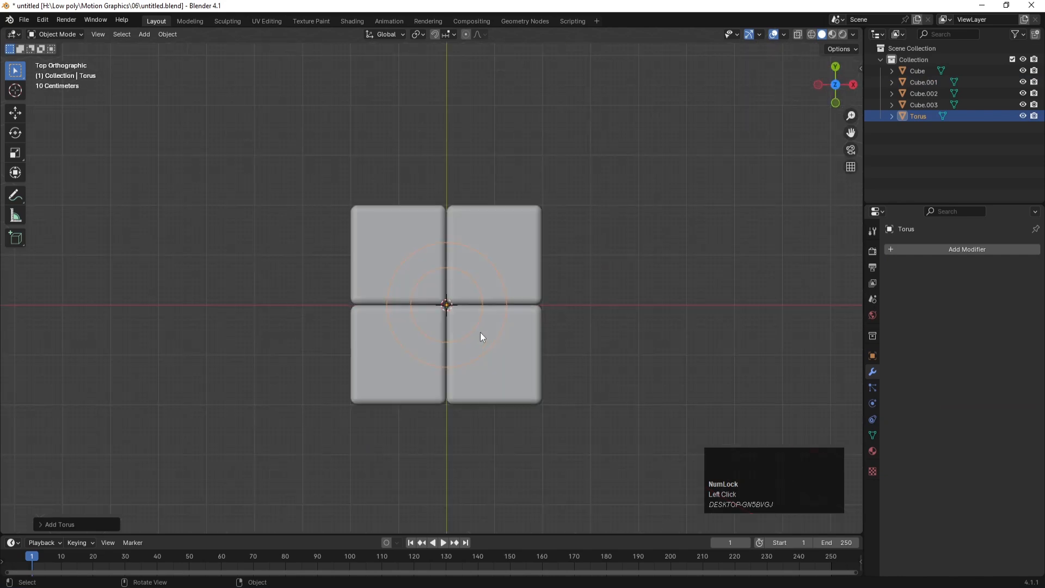
left_click(53, 525)
scroll(436, 326, "up", 2)
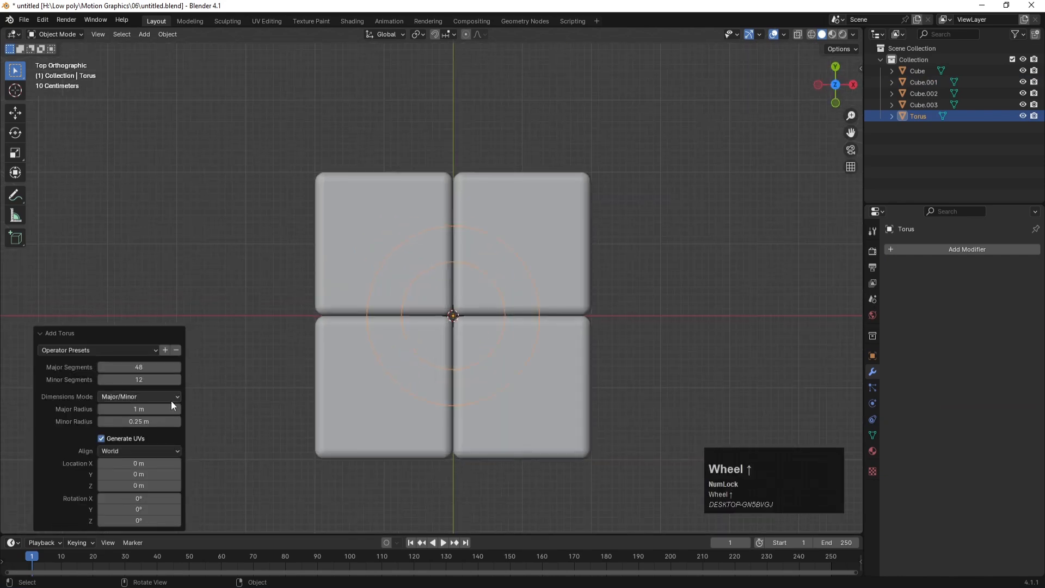
left_click(145, 363)
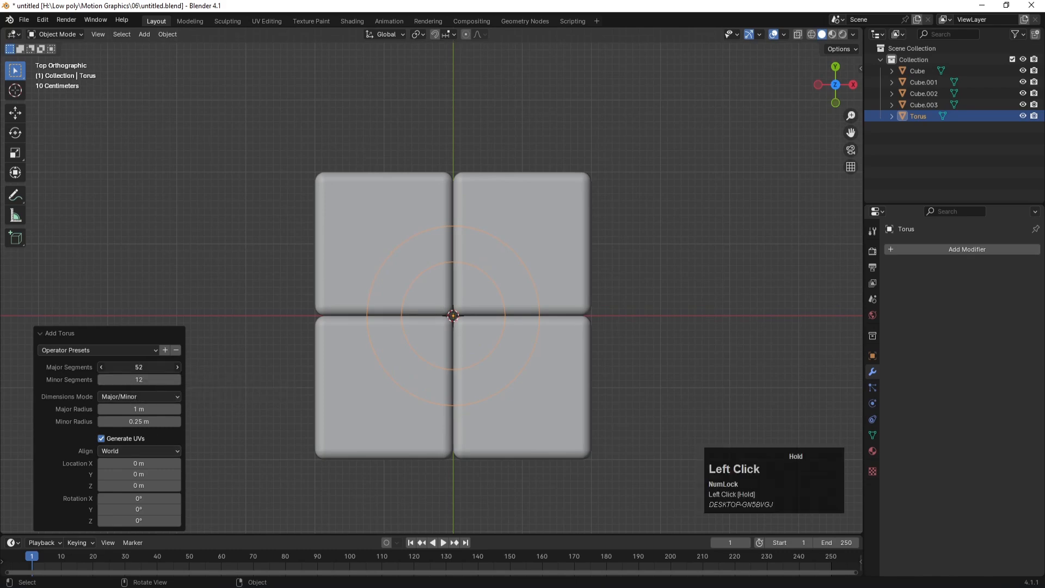
key("ctrl+z")
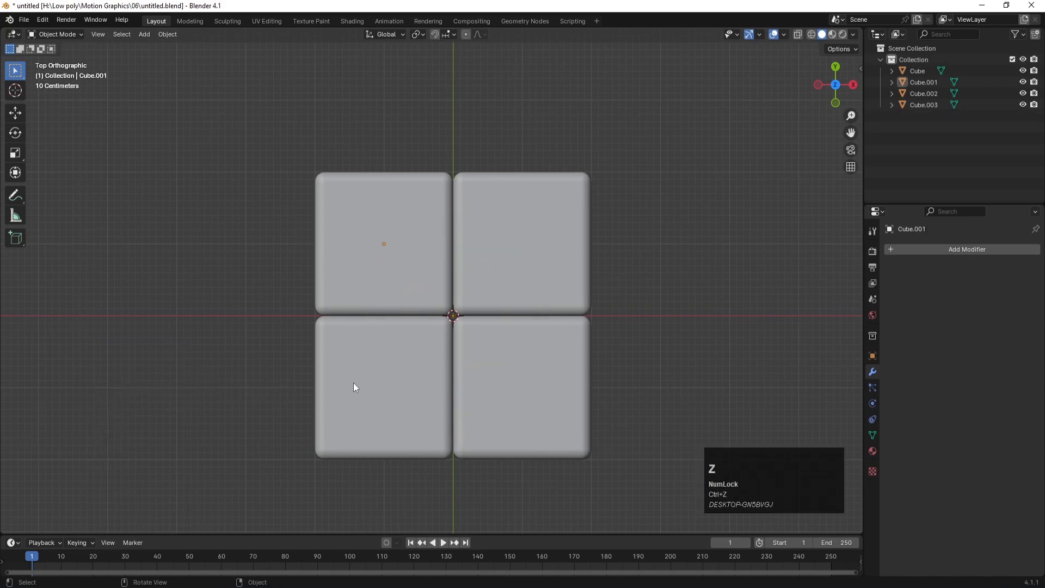
Add a torus at the origin with 57 major segments, 61 minor segments and a 0.48 m minor radius
key("shift+a")
mouse_move(511, 310)
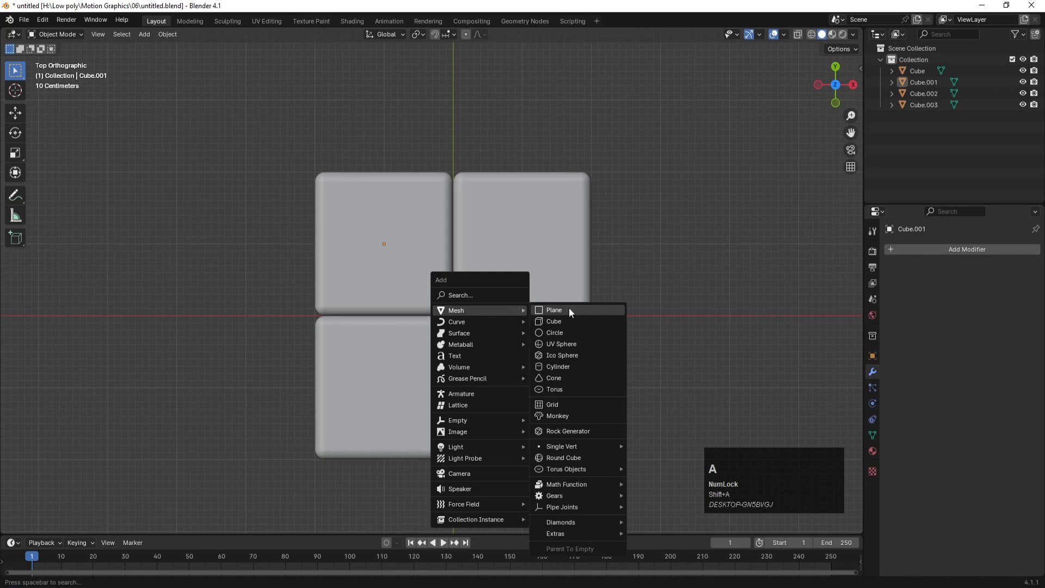
left_click(554, 389)
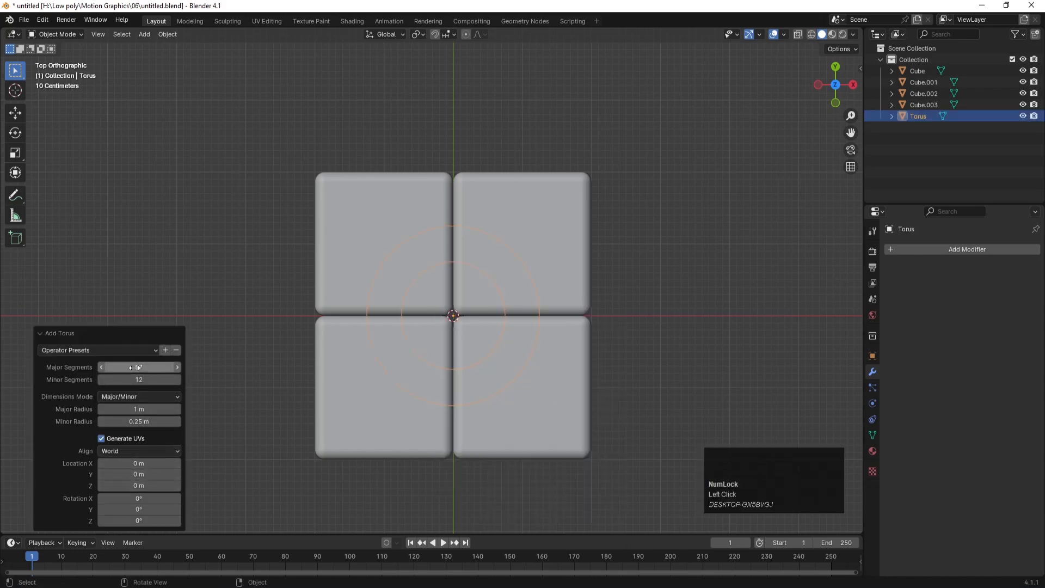
mouse_move(145, 422)
left_mouse_down()
mouse_move(189, 422)
mouse_move(145, 409)
mouse_move(159, 409)
left_mouse_up()
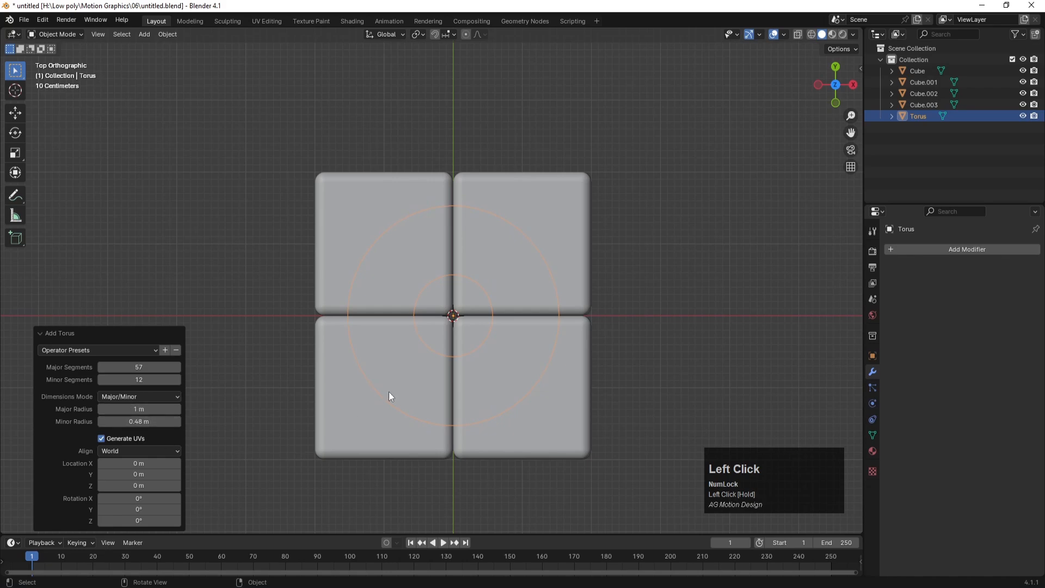
key("KP_1")
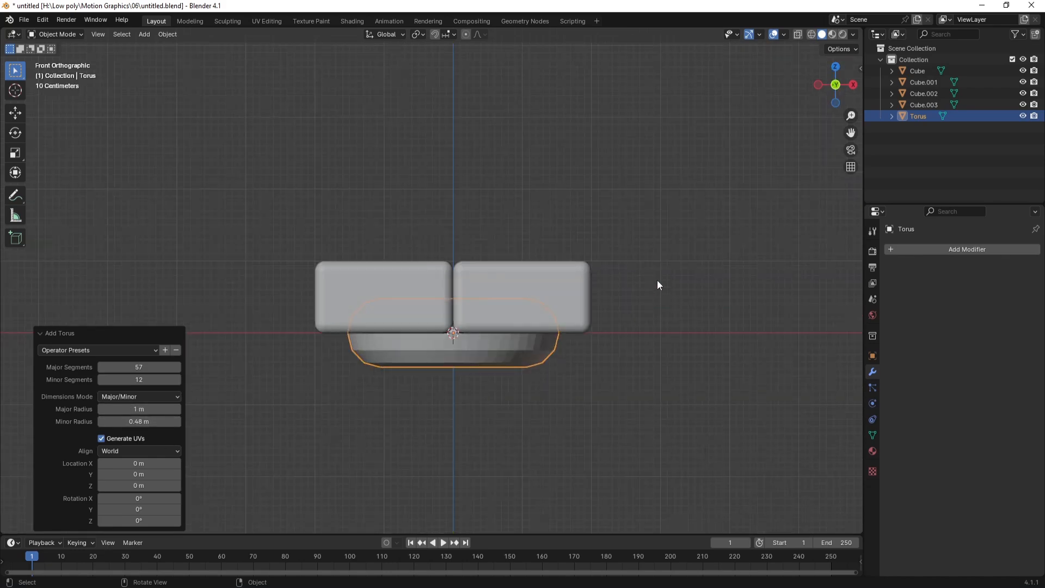
left_click_drag(175, 379, 267, 379)
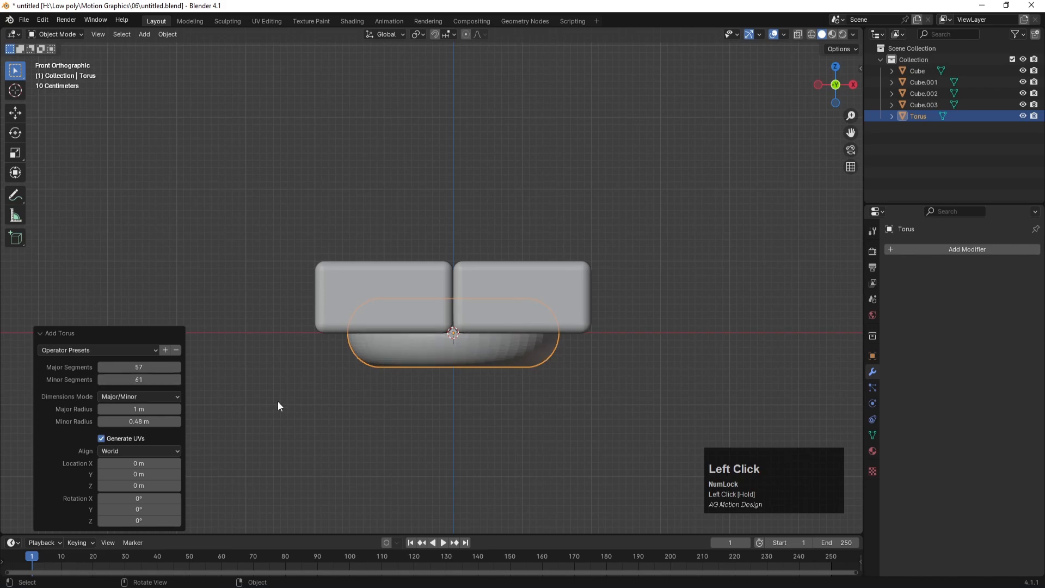
Move the torus up about 1 m along Z so it sits half sunk into the cubes' top faces
left_click(463, 377)
left_click(469, 351)
key("g")
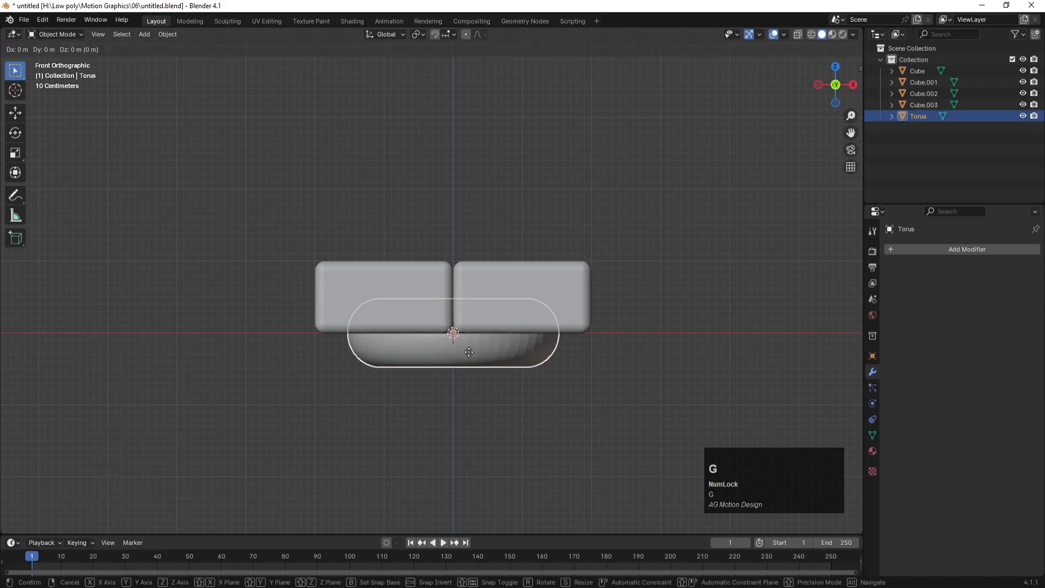
key("z")
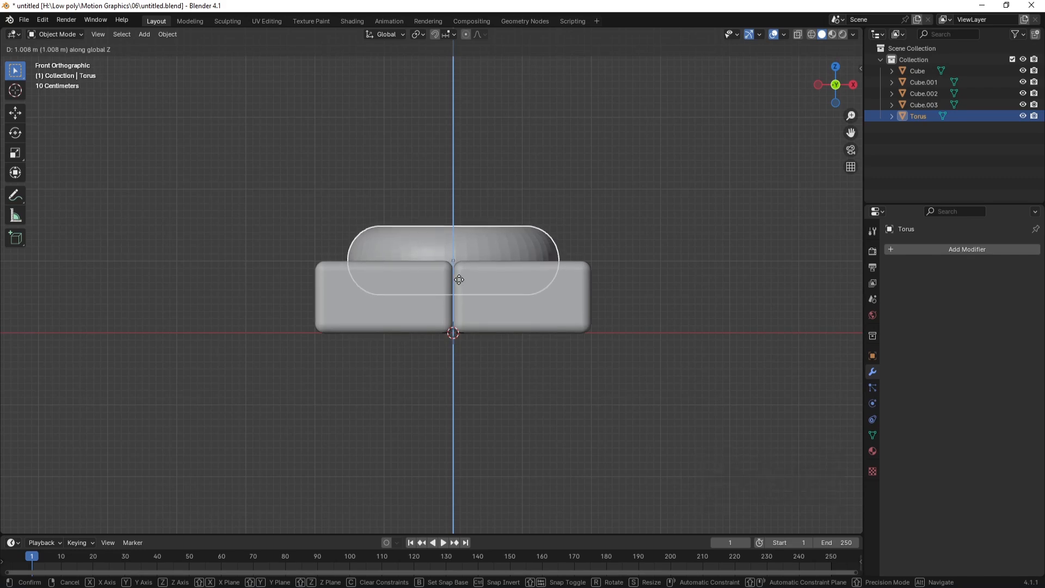
left_click(461, 282)
middle_click_drag(619, 214, 443, 351)
scroll(468, 367, "down", 1)
left_click(608, 425)
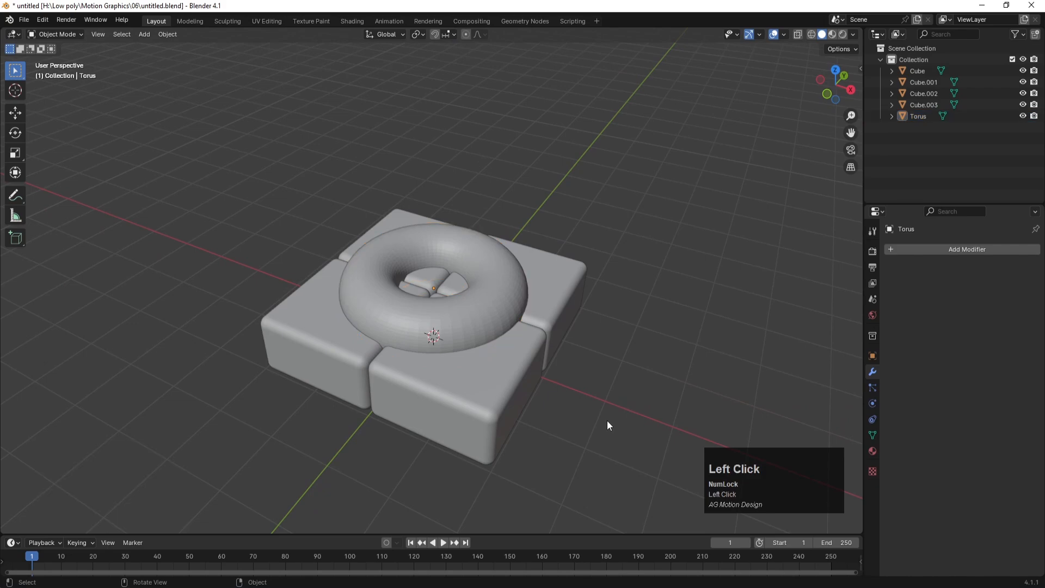
Add a Boolean Difference modifier to Cube.003 with the Torus as the cutting object
left_click(521, 375)
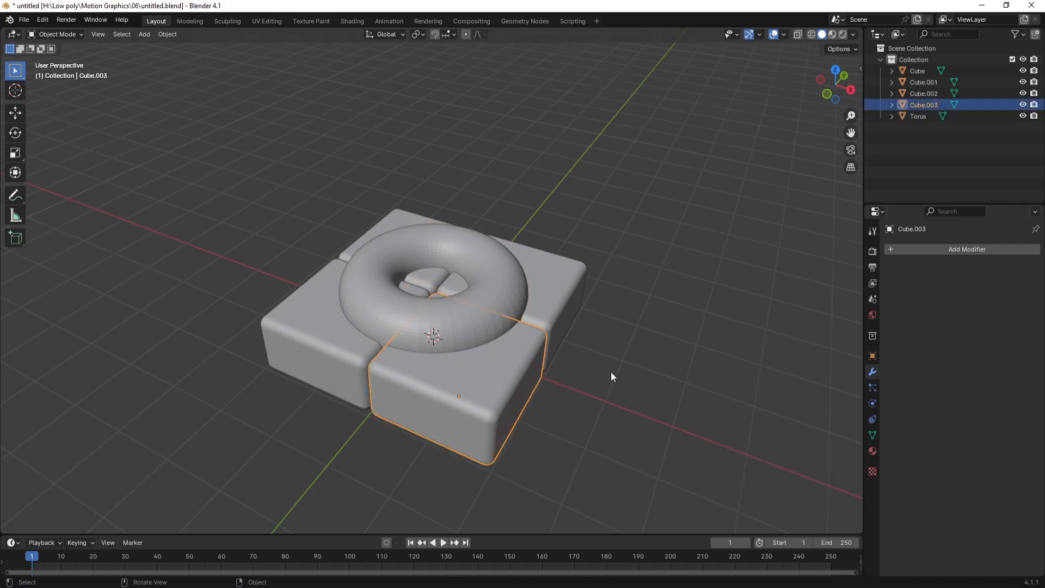
mouse_move(611, 375)
middle_mouse_down()
mouse_move(605, 353)
mouse_move(623, 320)
mouse_move(606, 373)
middle_mouse_up()
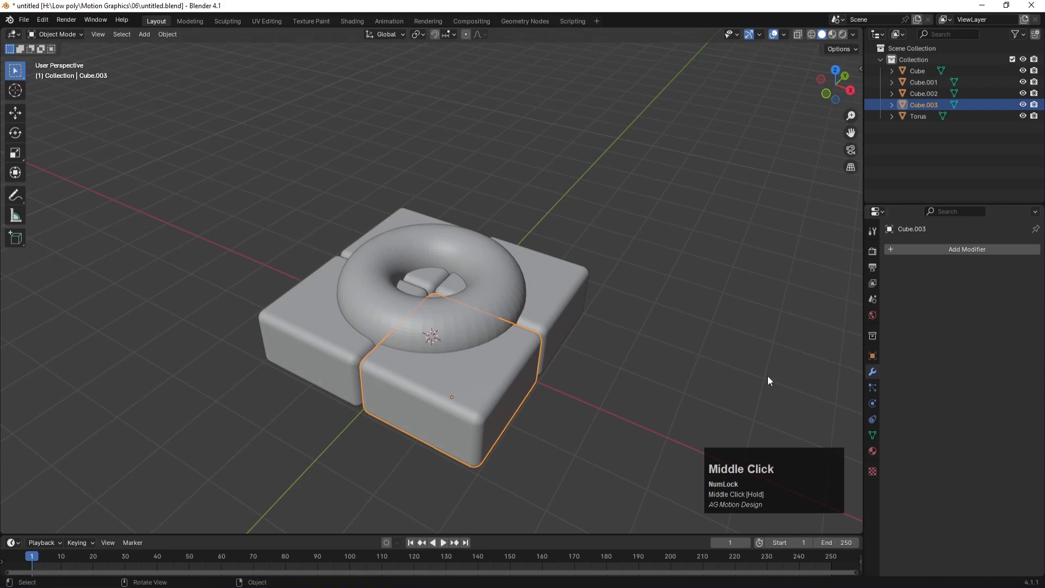
left_click(941, 249)
left_click(939, 246)
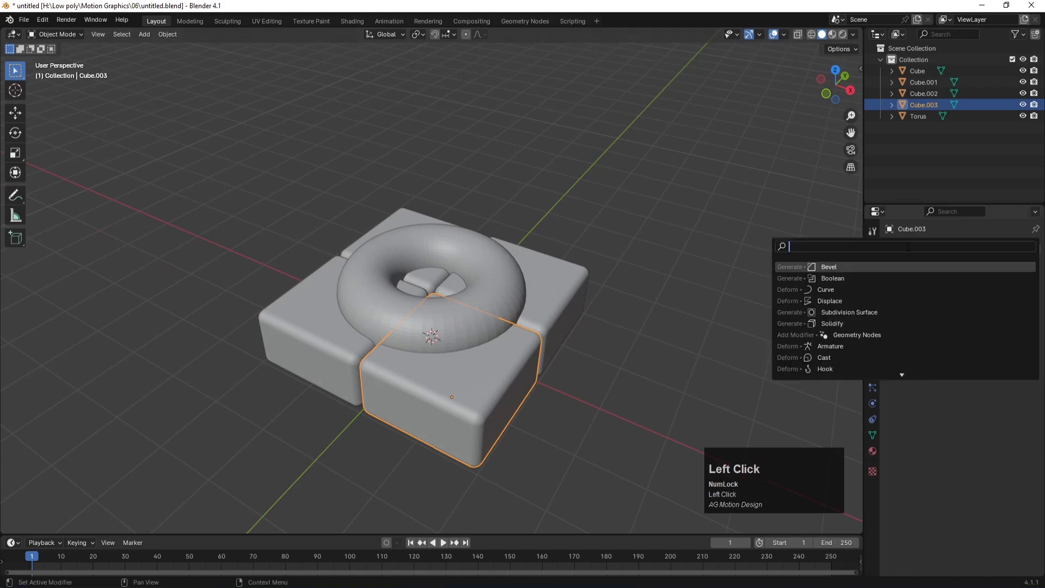
key("Down")
left_click(827, 278)
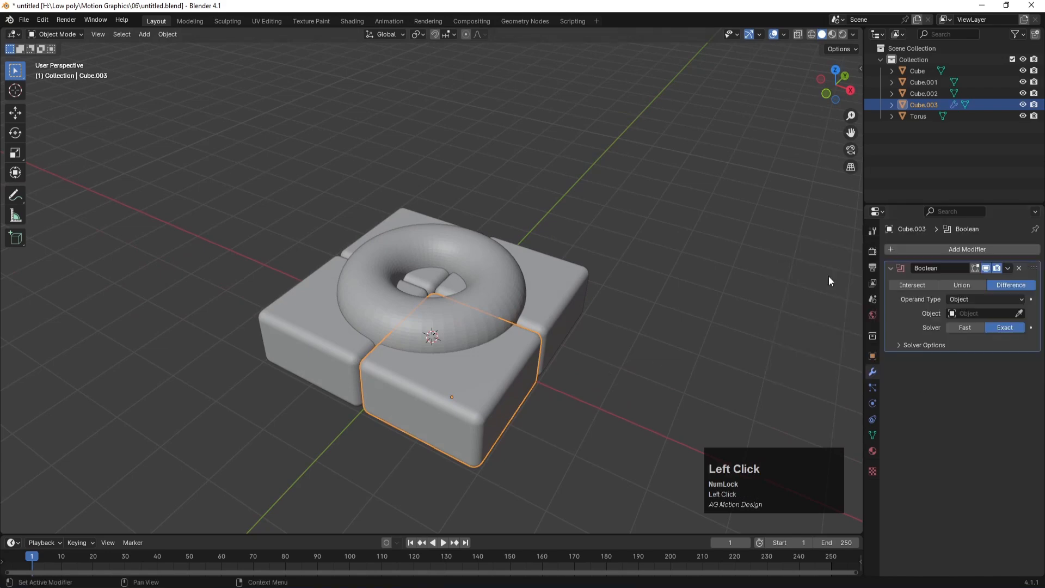
left_click(968, 314)
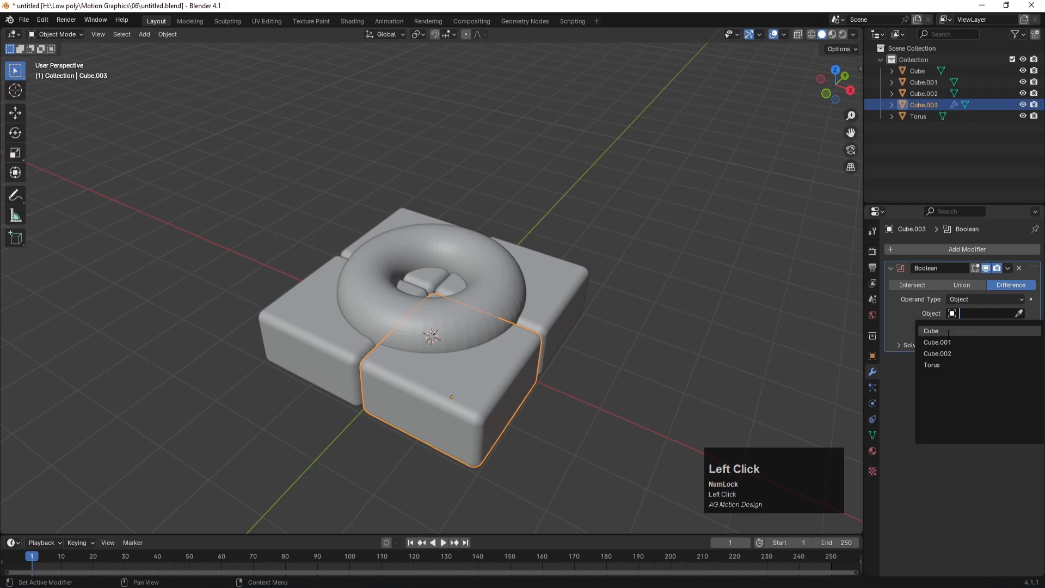
left_click(935, 366)
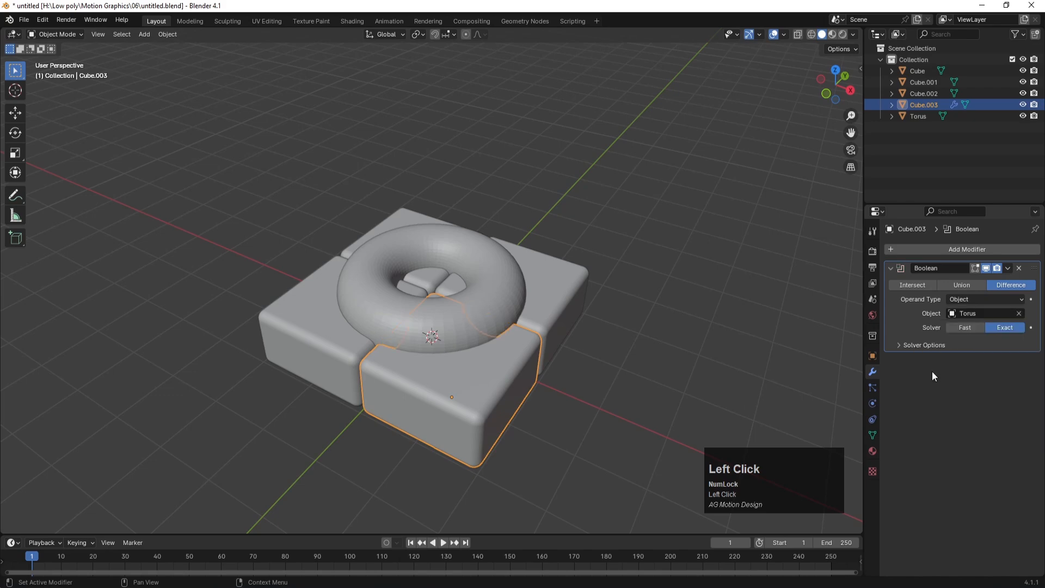
Hide the torus to inspect the groove cut into Cube.003, and show the torus again
left_click(512, 299)
left_click(1023, 116)
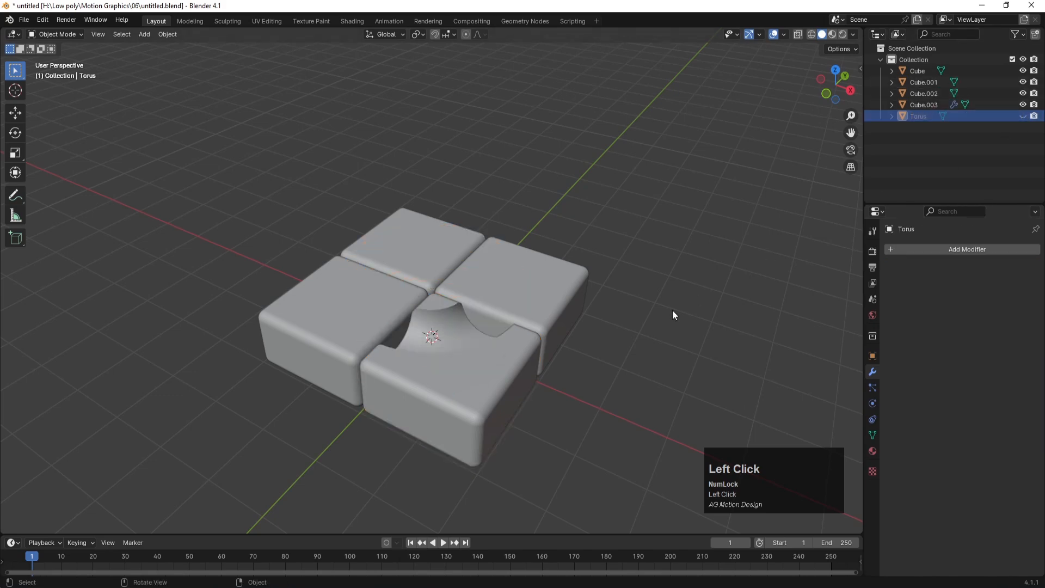
middle_click_drag(640, 277, 610, 281)
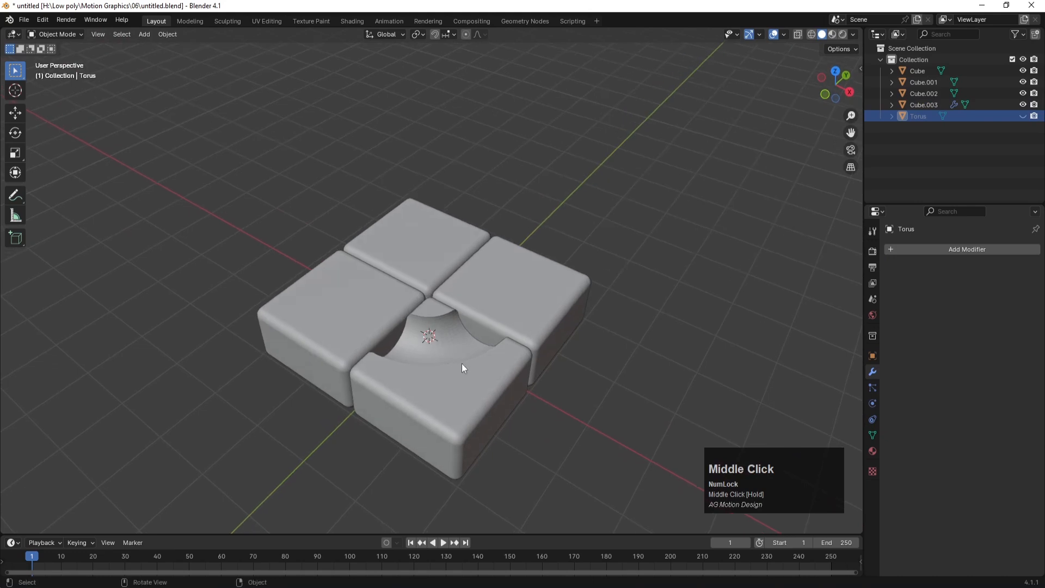
left_click(462, 364)
right_click(462, 363)
left_click(443, 361)
left_click(632, 399)
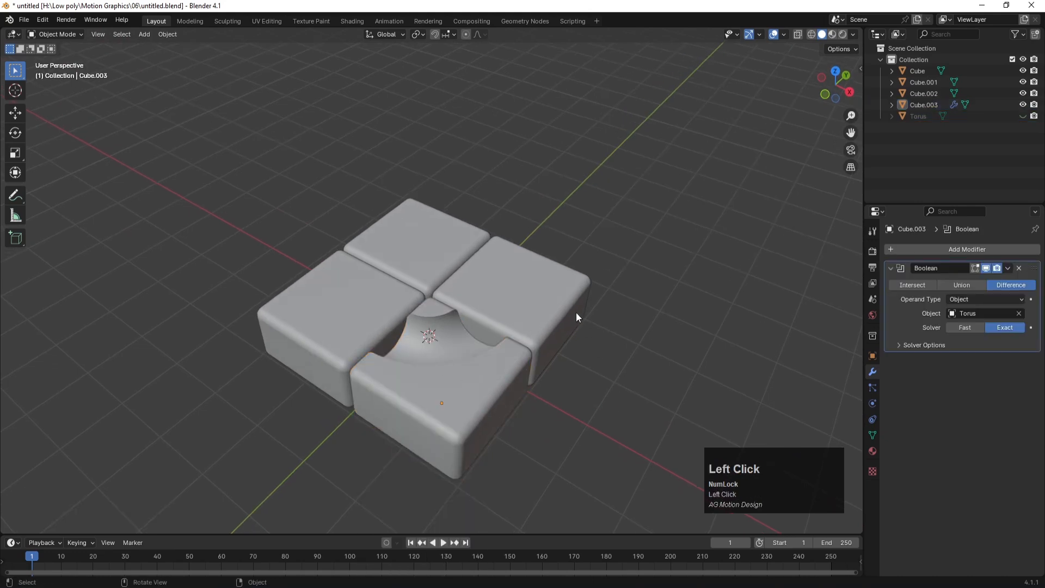
mouse_move(575, 311)
middle_mouse_down()
mouse_move(537, 341)
mouse_move(593, 310)
middle_mouse_up()
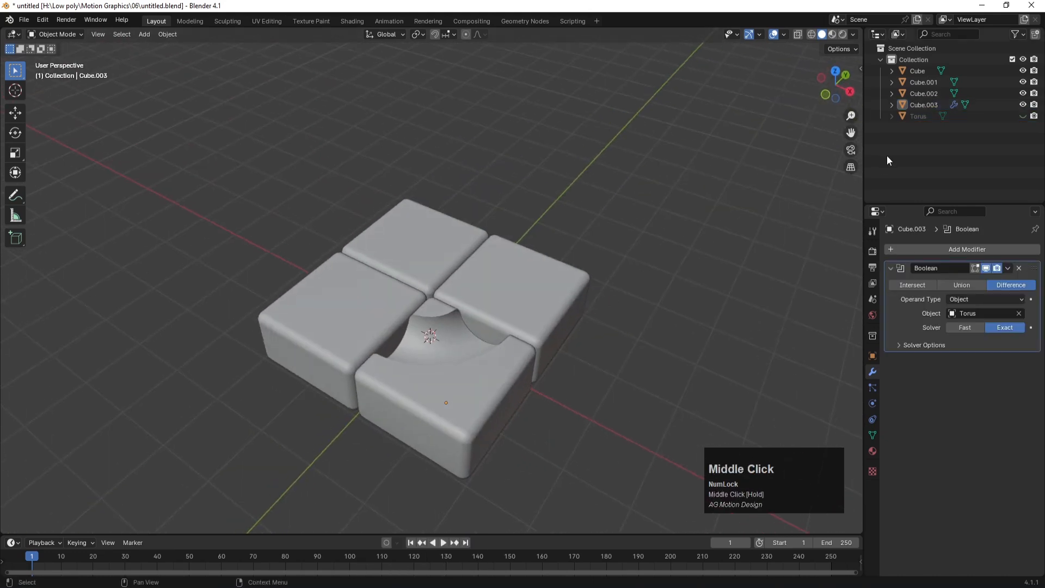
left_click(912, 117)
left_click(1023, 116)
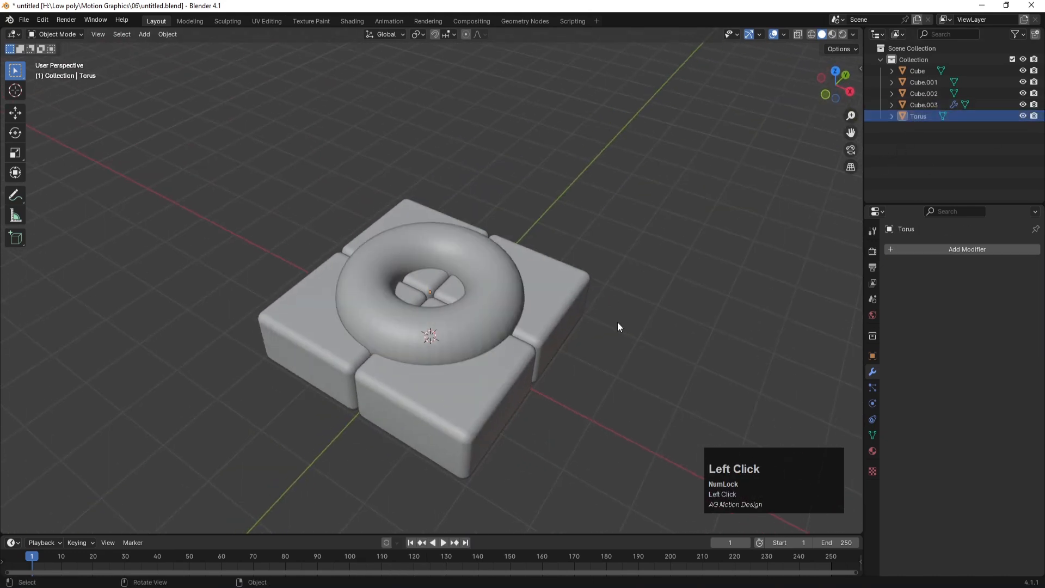
Try smooth shading on the torus and set it back to flat shading
left_click(518, 285)
right_click(517, 284)
left_click(518, 283)
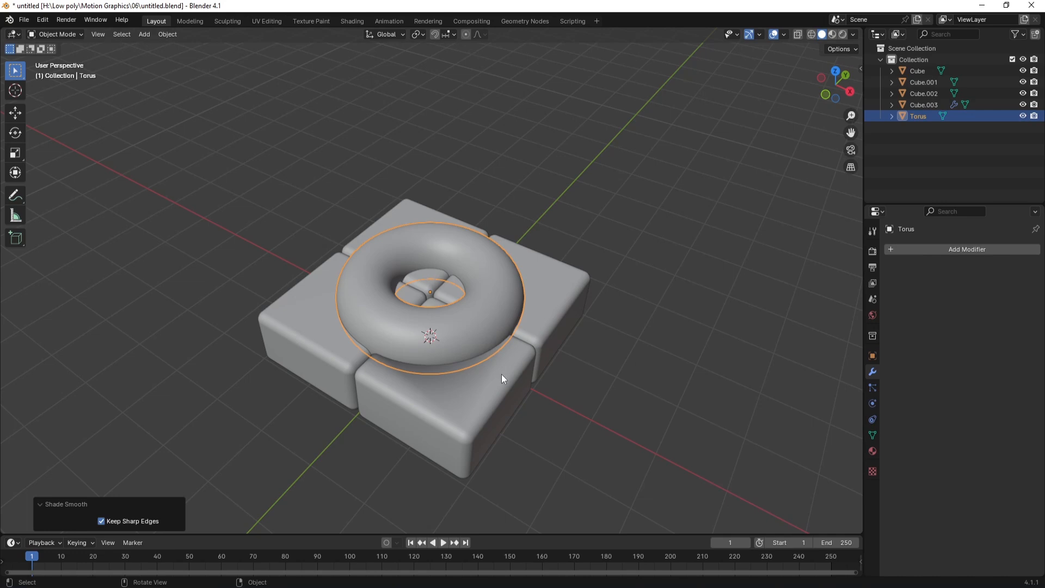
right_click(491, 320)
left_click(428, 345)
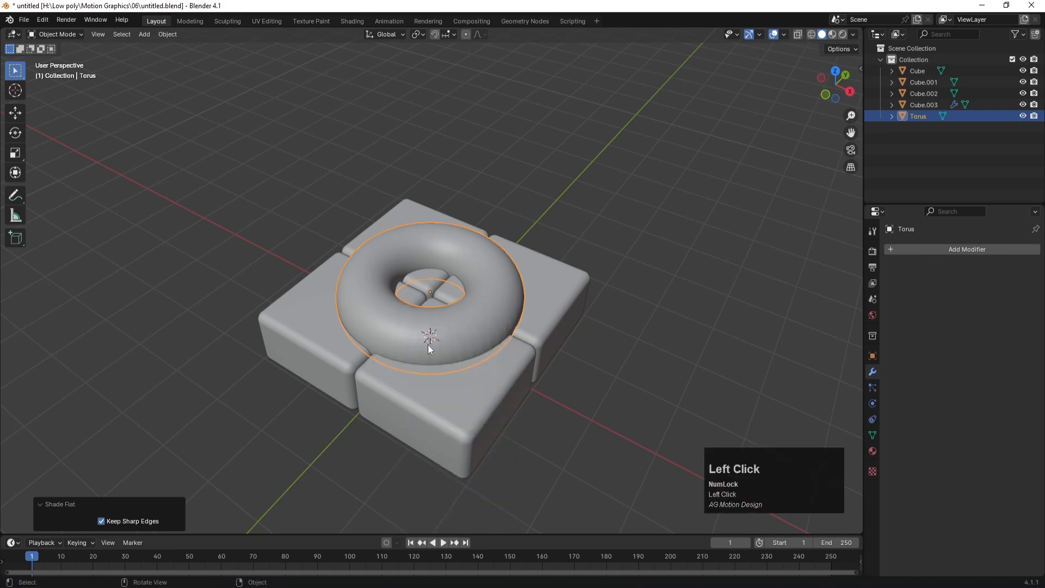
Add a Subdivision Surface modifier to the torus and hide the torus in the viewport
scroll(551, 390, "up", 1)
left_click(500, 328)
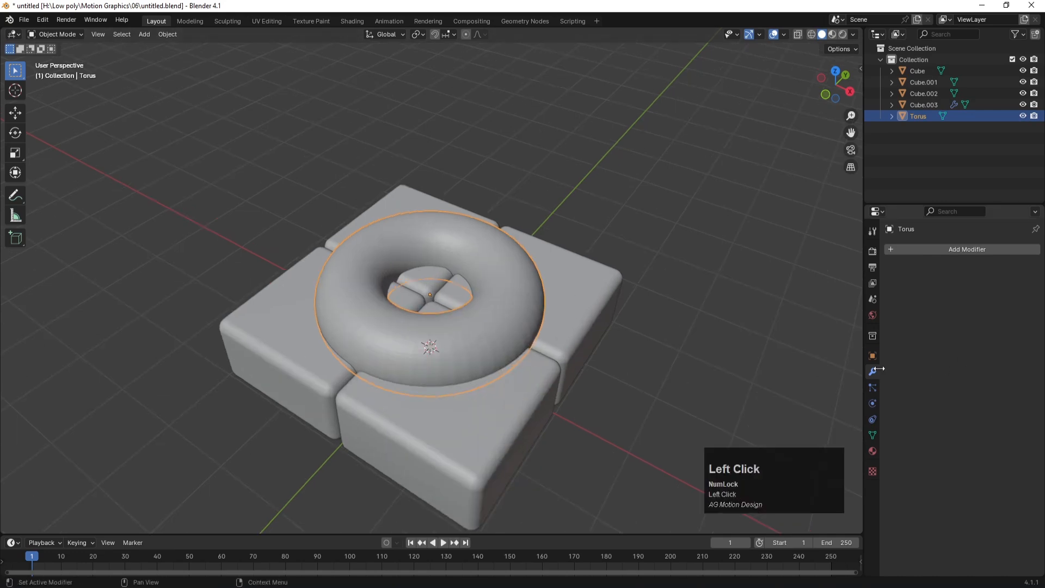
left_click(947, 249)
mouse_move(903, 285)
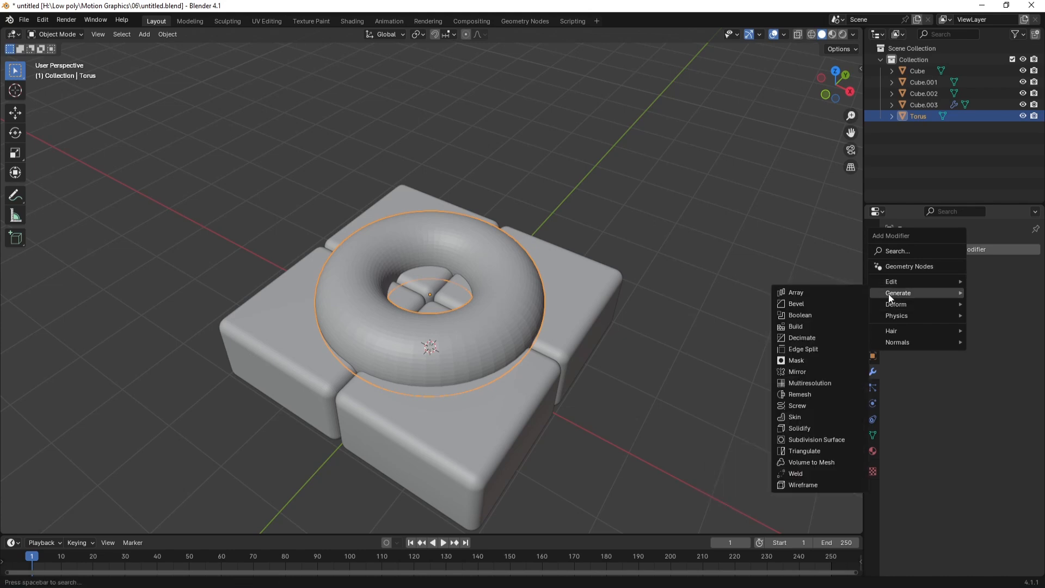
left_click(809, 439)
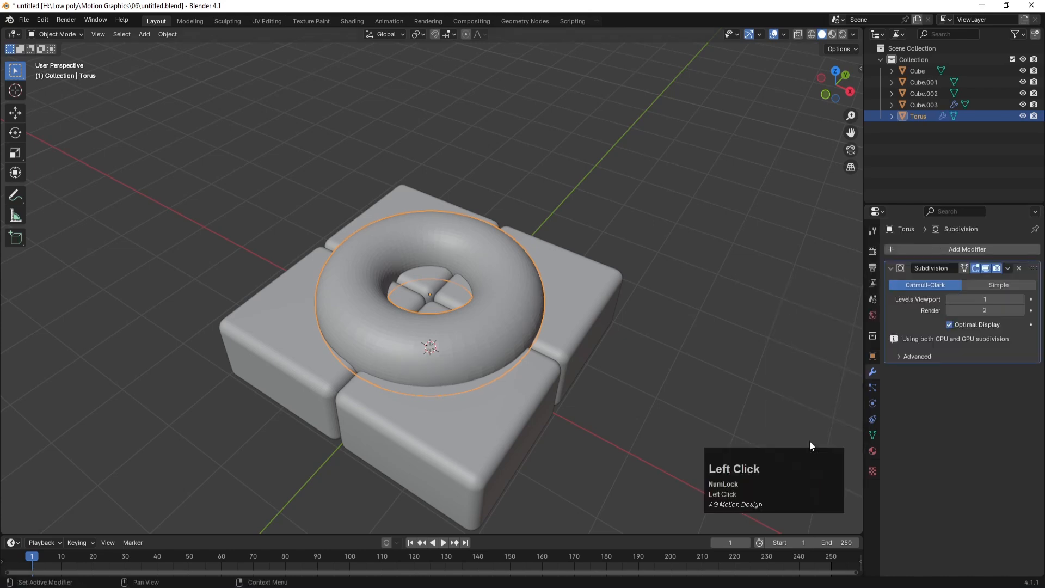
left_click(739, 321)
left_click(521, 326)
left_click(1023, 116)
mouse_move(678, 318)
middle_mouse_down()
mouse_move(669, 348)
mouse_move(681, 322)
middle_mouse_up()
Add a Boolean Difference modifier to the object named Cube, using the Torus as the cutting object
left_click(565, 283)
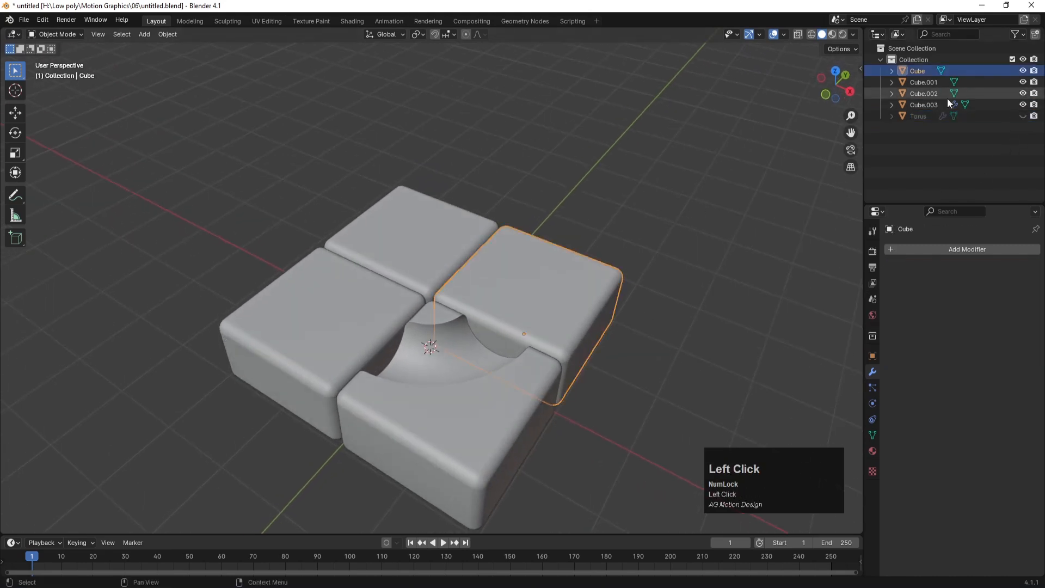
left_click(899, 249)
mouse_move(897, 242)
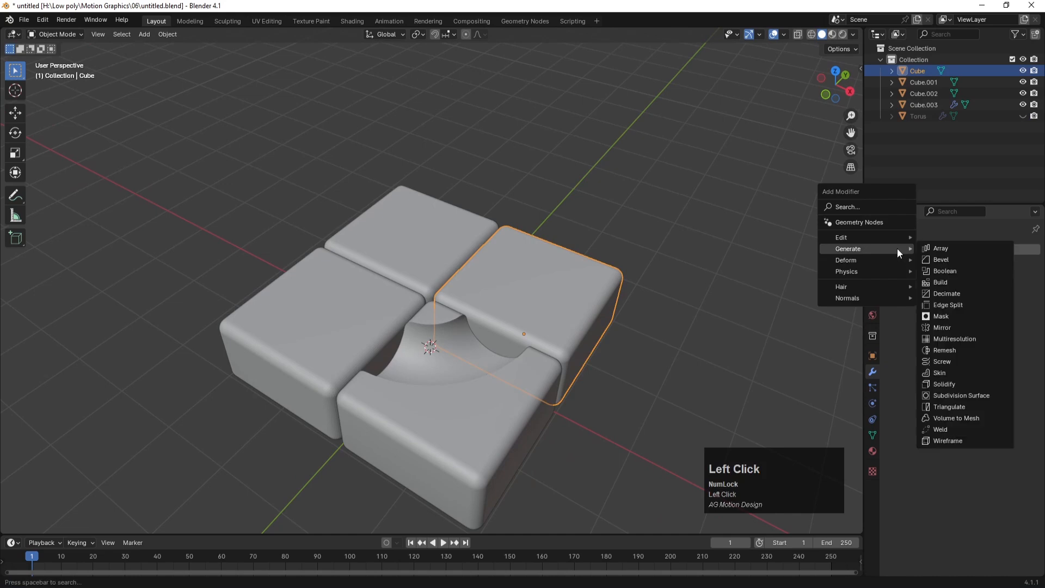
left_click(857, 207)
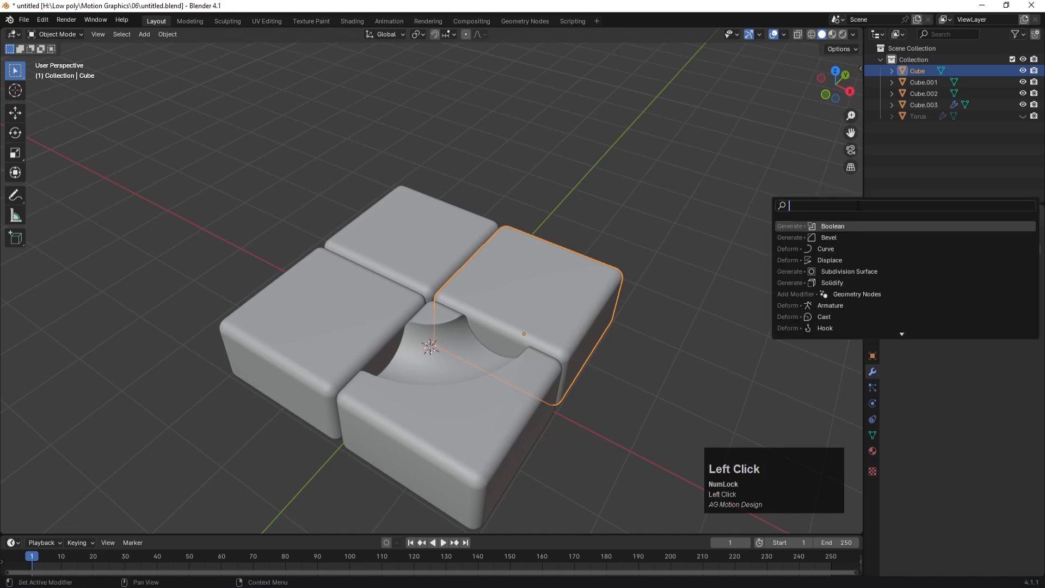
left_click(836, 226)
left_click(979, 313)
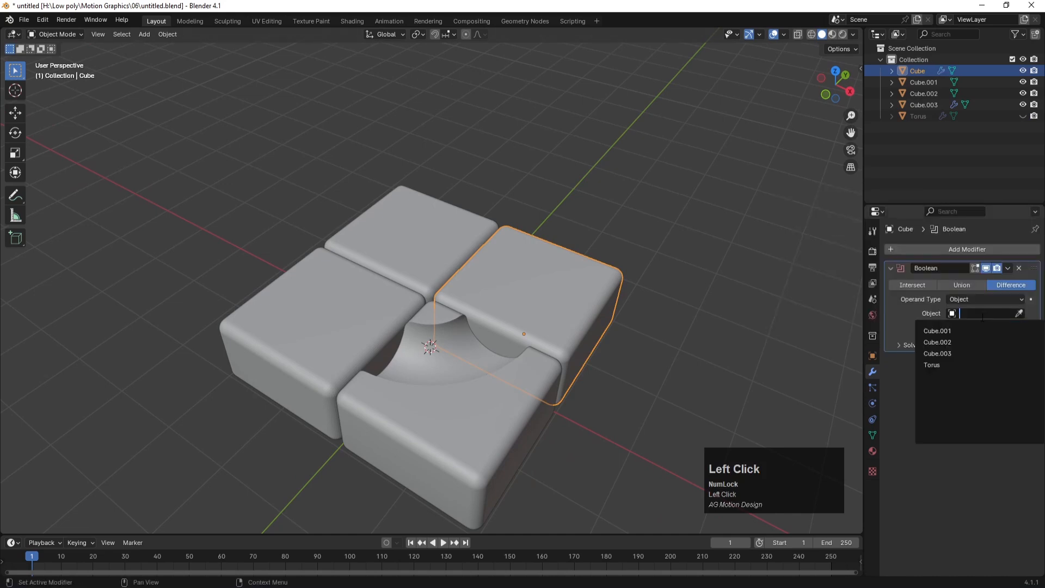
left_click(932, 367)
Add a Boolean Difference modifier to Cube.001 that cuts away the Torus shape
left_click(419, 246)
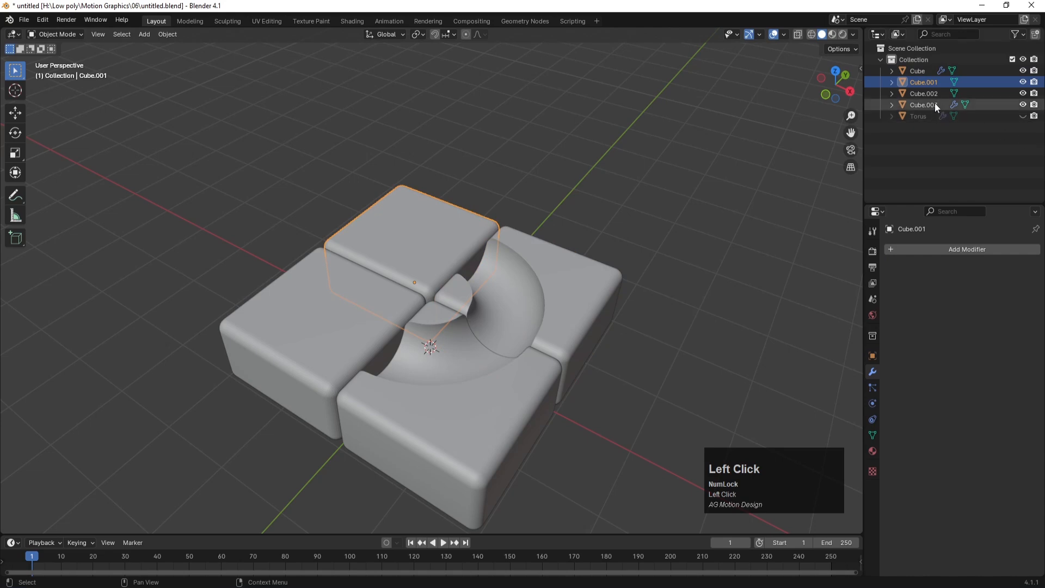
left_click(890, 246)
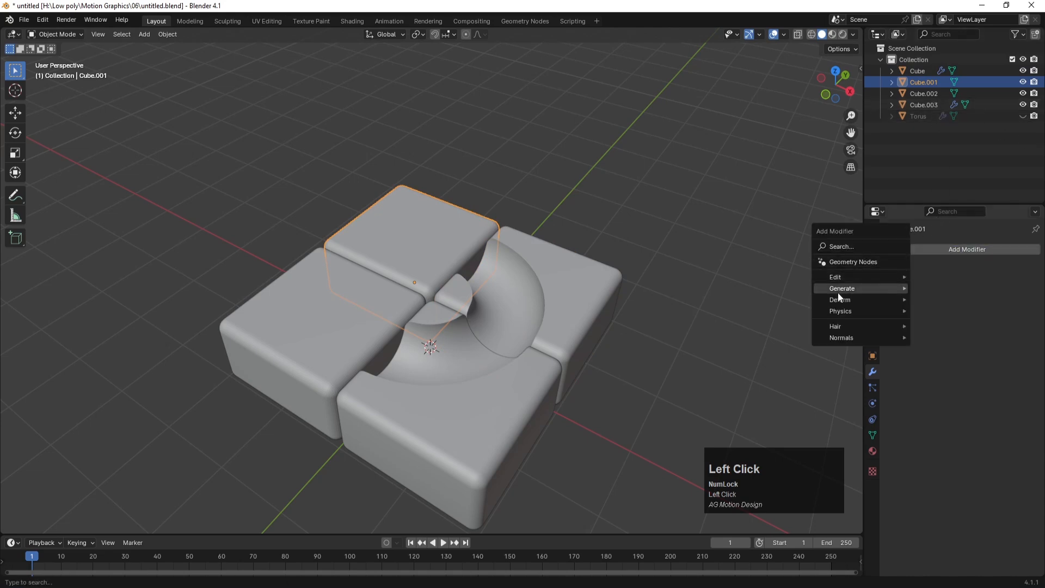
mouse_move(838, 289)
left_click(894, 253)
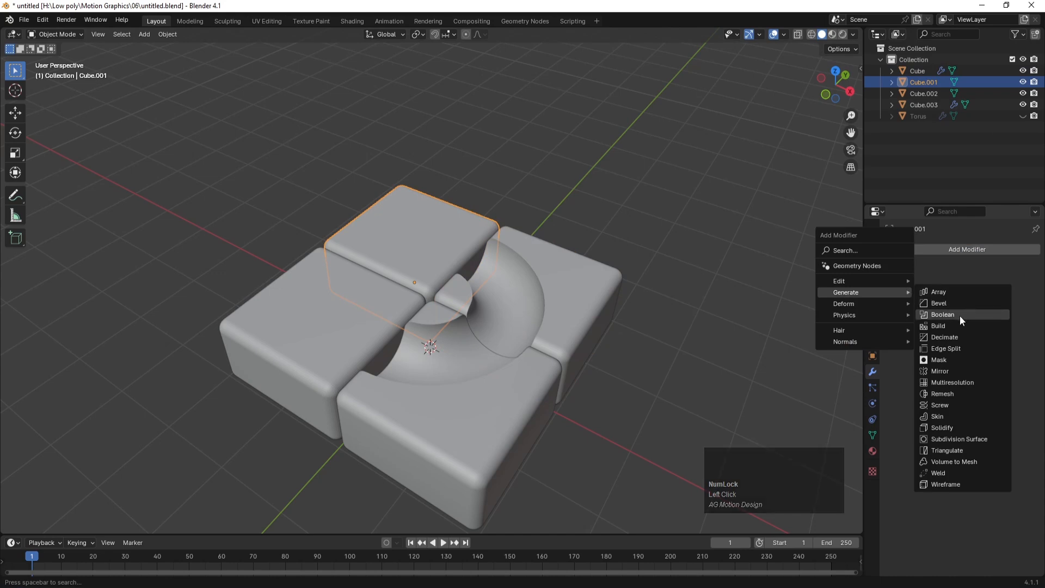
left_click(959, 316)
left_click(972, 316)
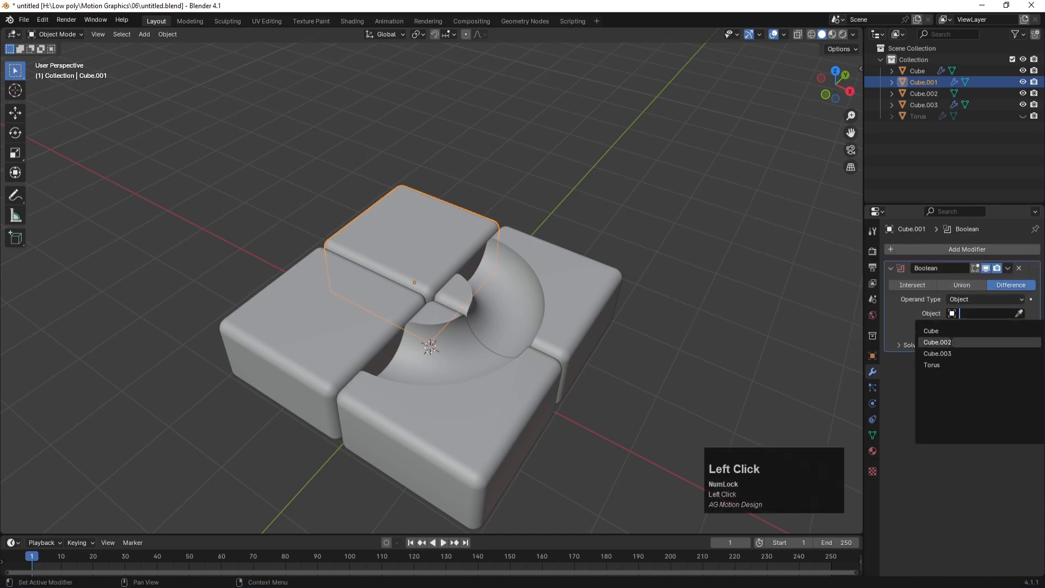
left_click(961, 365)
Add a Boolean Difference modifier to Cube.002 with the Torus as its object, and clear the selection
left_click(348, 332)
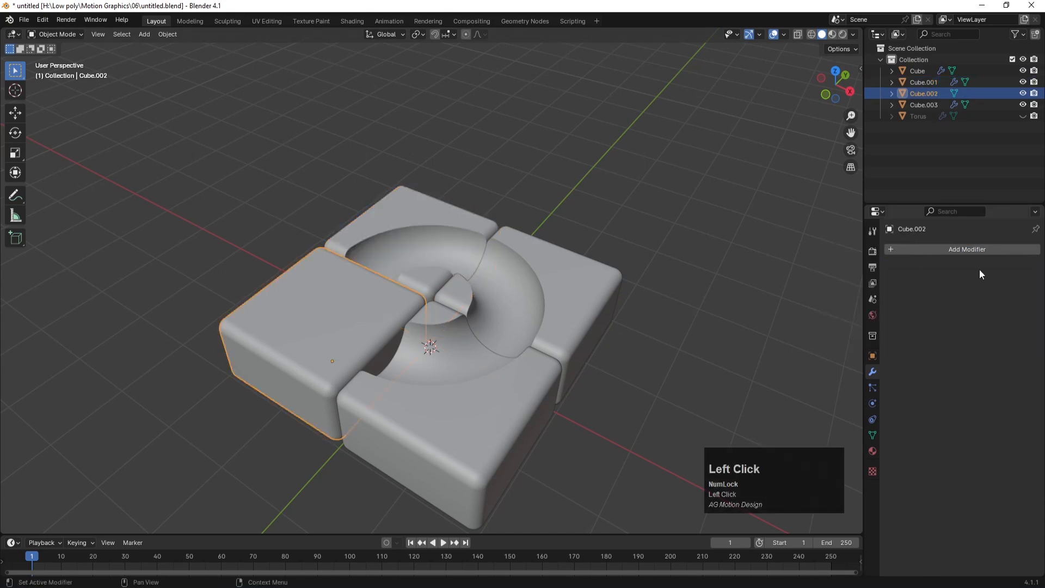
left_click(940, 247)
mouse_move(897, 248)
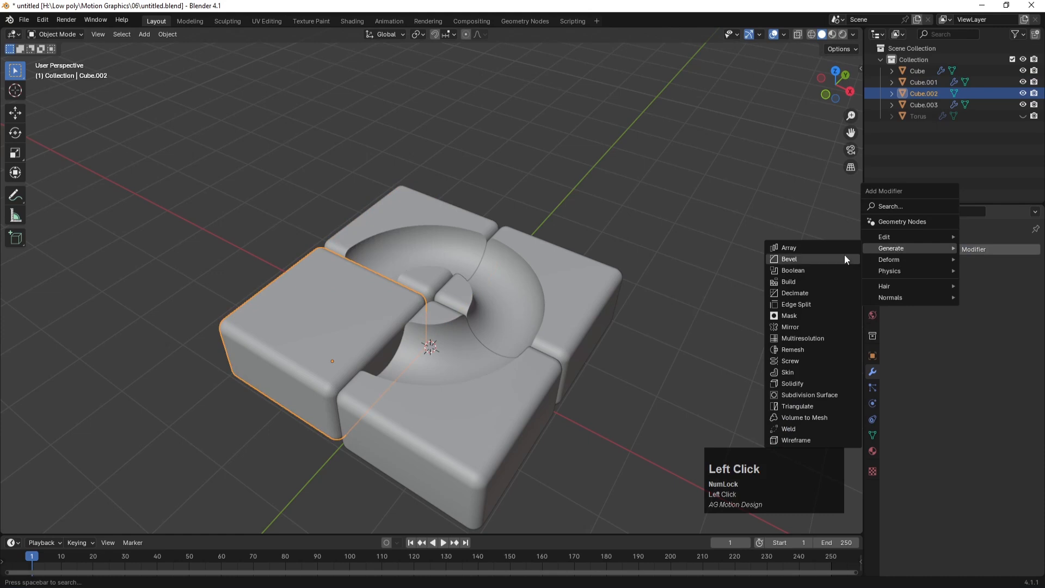
left_click(797, 270)
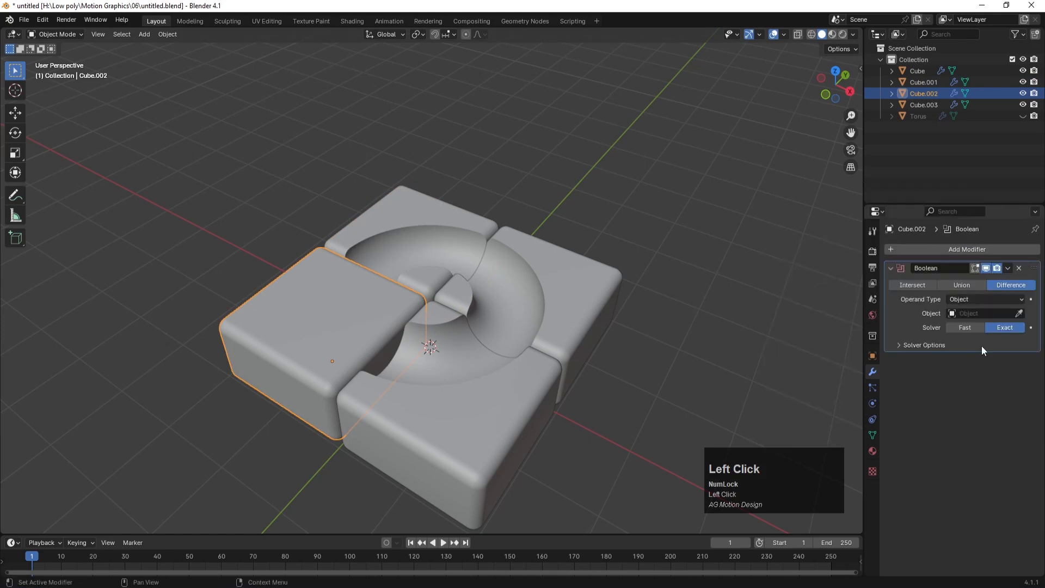
left_click(983, 313)
left_click(936, 366)
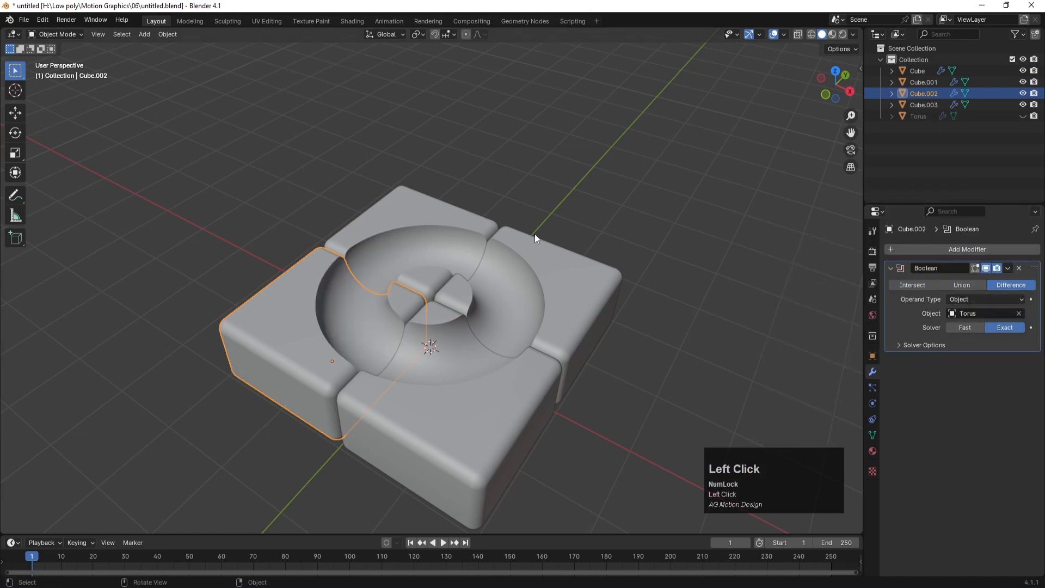
left_click(609, 188)
Apply the Boolean modifiers on Cube and Cube.003
left_click(586, 312)
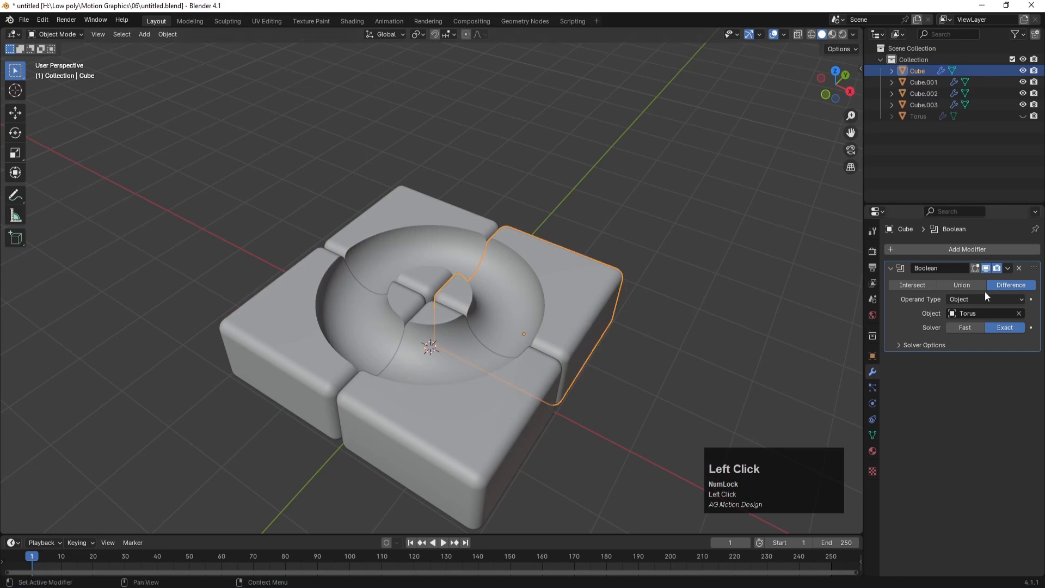
left_click(1008, 268)
left_click(987, 282)
left_click(442, 436)
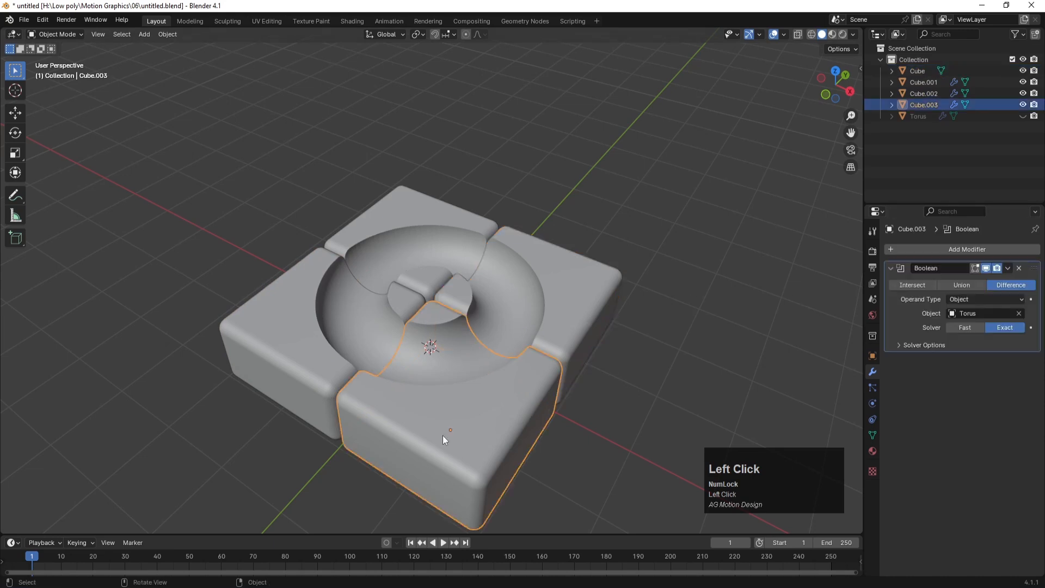
left_click(1007, 269)
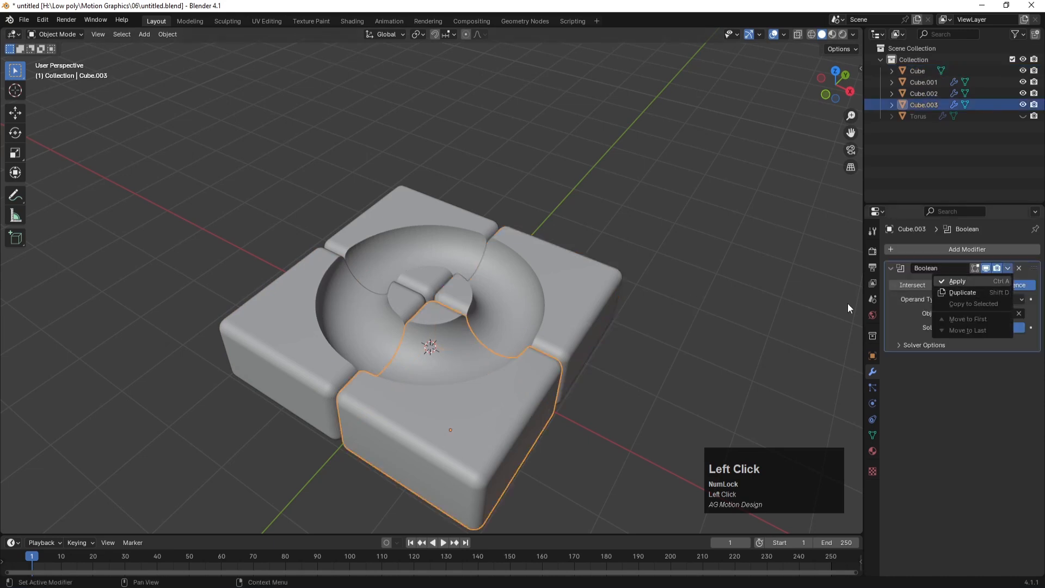
left_click(945, 283)
Apply the Boolean modifiers on Cube.002 and Cube.001, and clear the selection
left_click(285, 332)
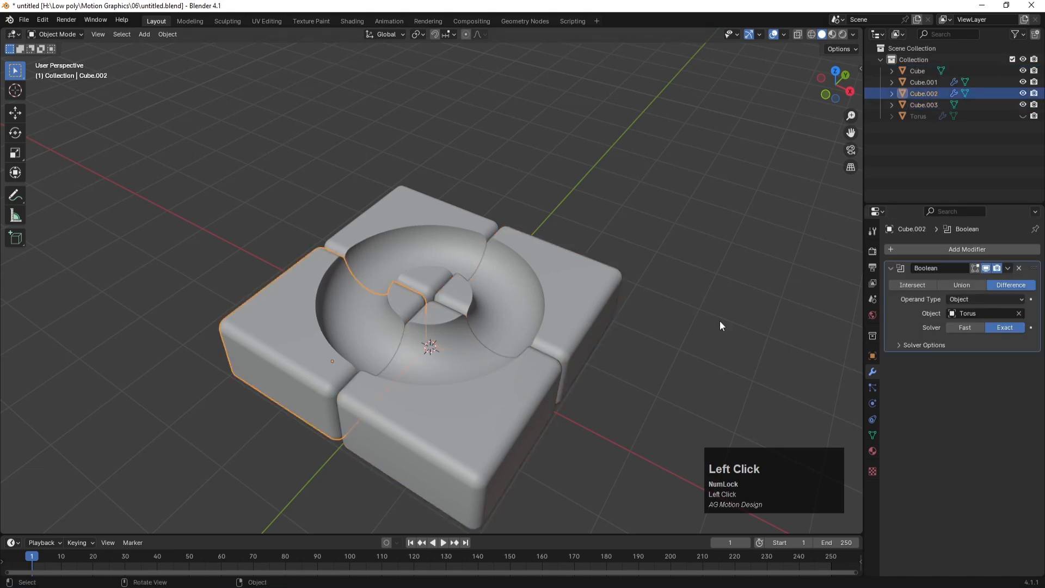
left_click(1007, 269)
left_click(974, 283)
left_click(378, 229)
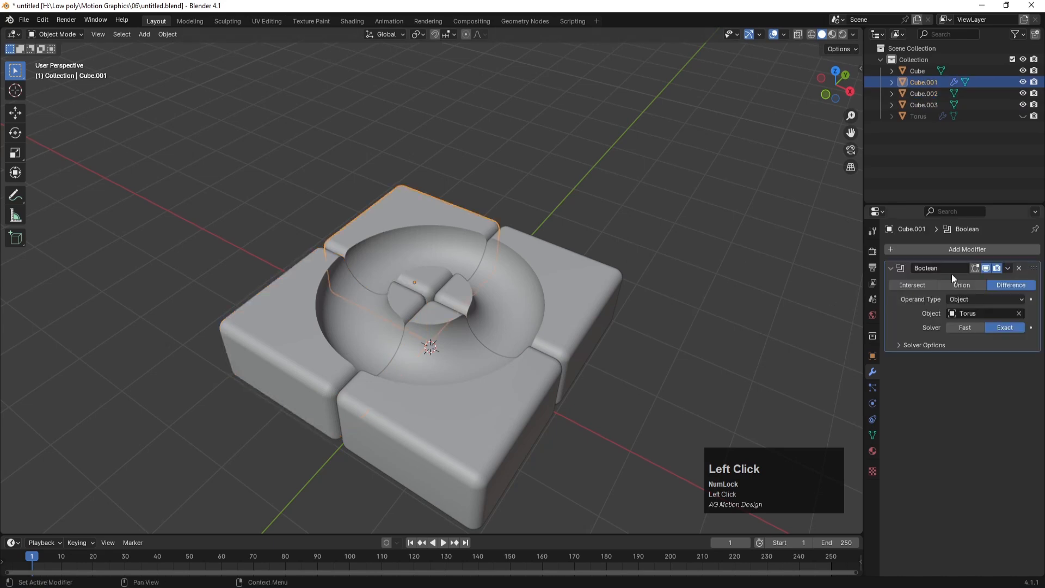
left_click(1008, 269)
left_click(975, 283)
key("Tab")
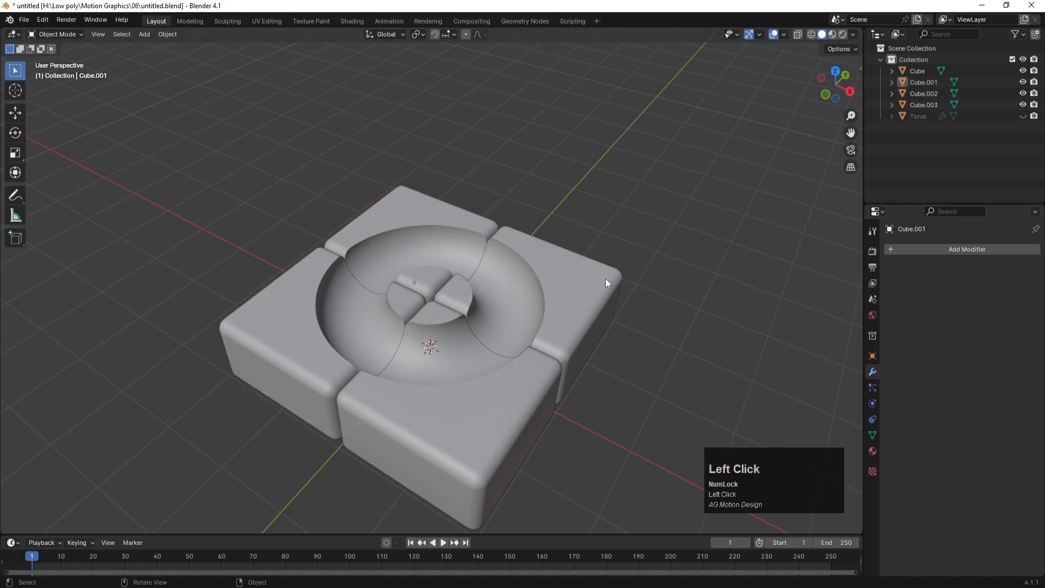
key("Tab")
left_click(616, 203)
scroll(604, 245, "down", 3)
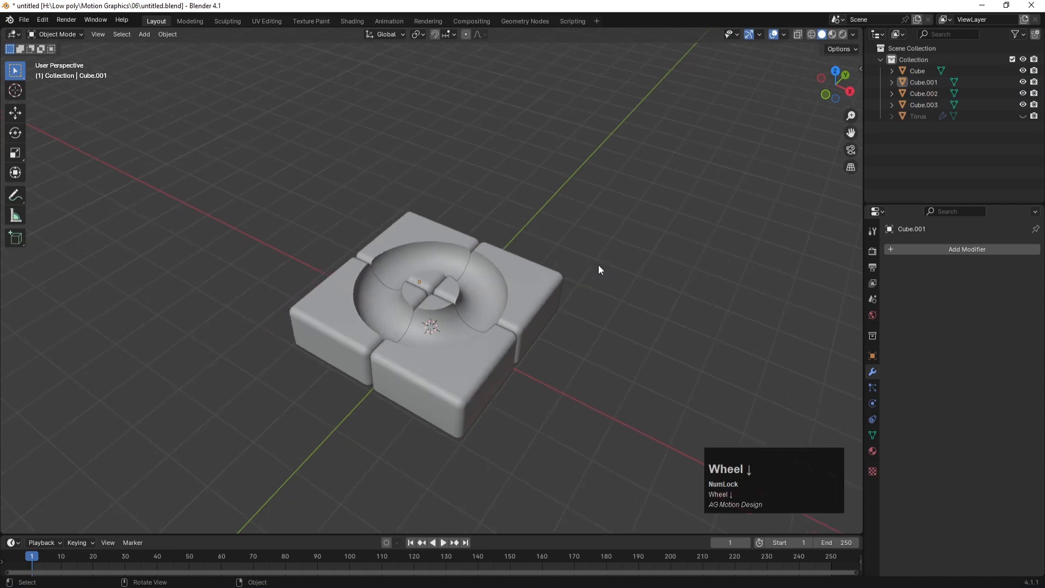
Save the file and delete the hidden Torus object
middle_click_drag(599, 265, 683, 224)
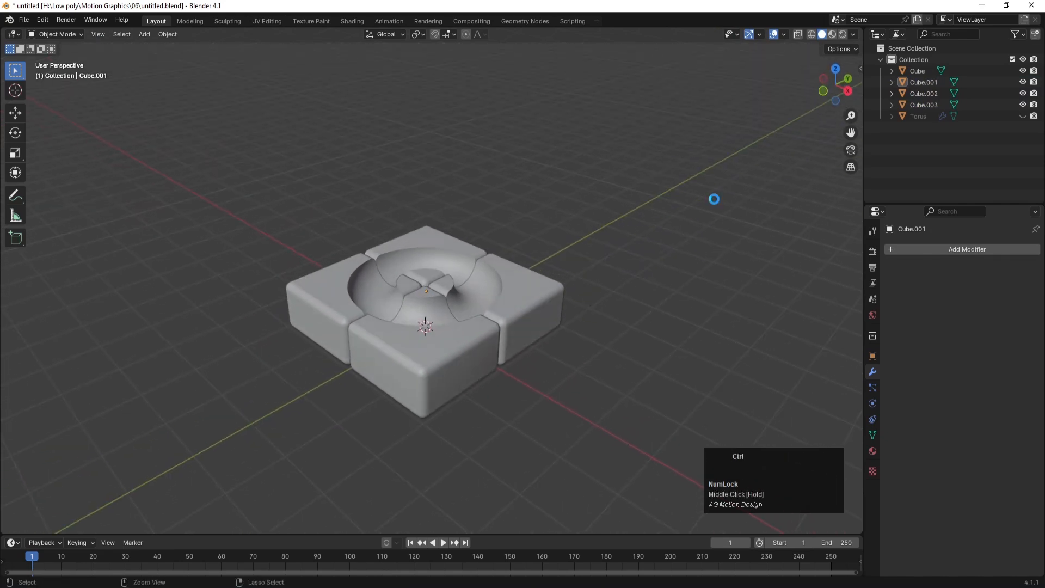
key("ctrl+s")
left_click(915, 114)
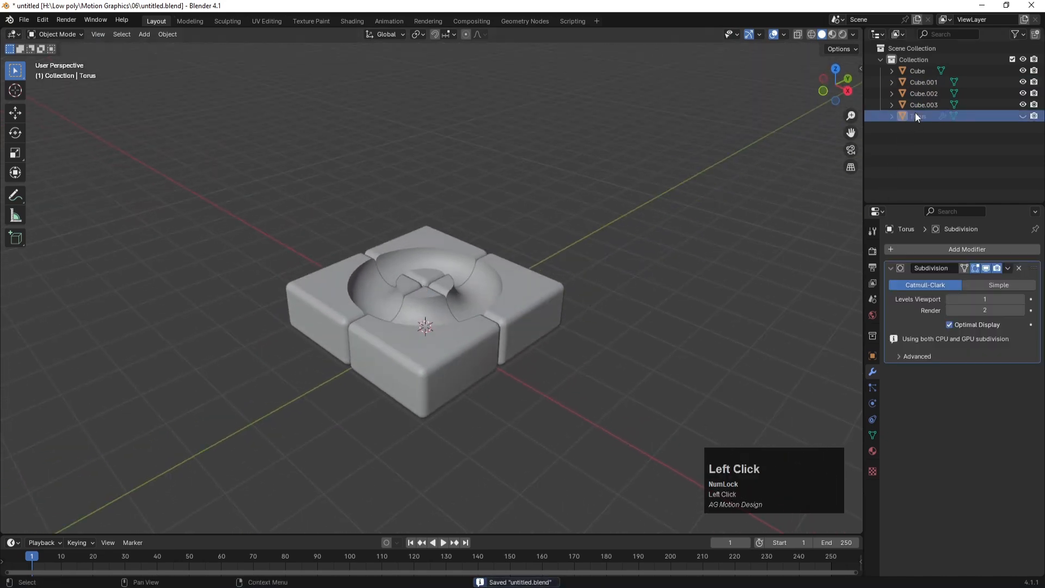
key("Delete")
scroll(600, 249, "up", 2)
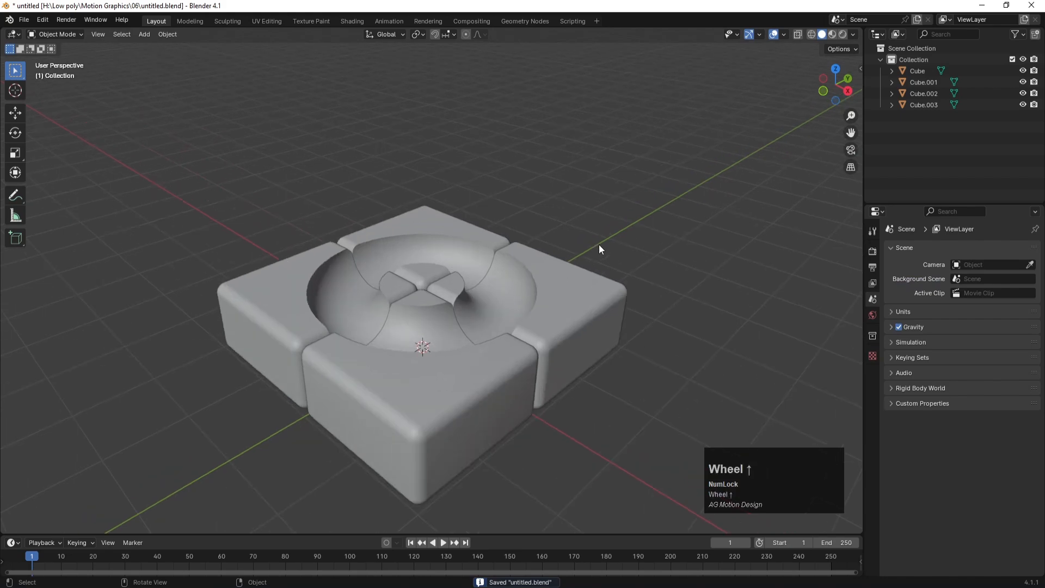
Hide Cube, Cube.001, Cube.002 and Cube.003 from the viewport
left_click(1023, 104)
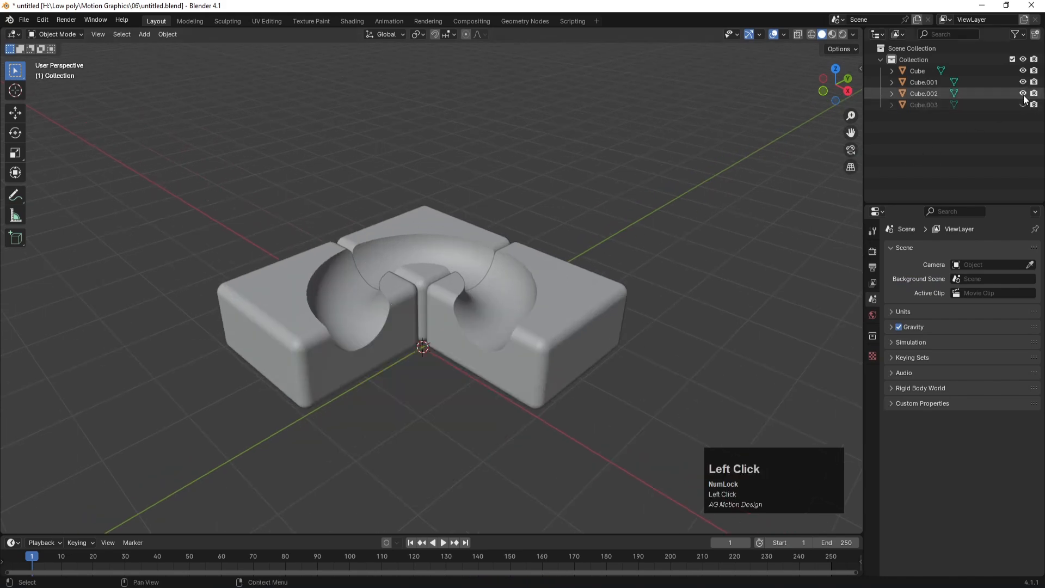
left_click(1023, 93)
left_click(1024, 82)
left_click(1023, 70)
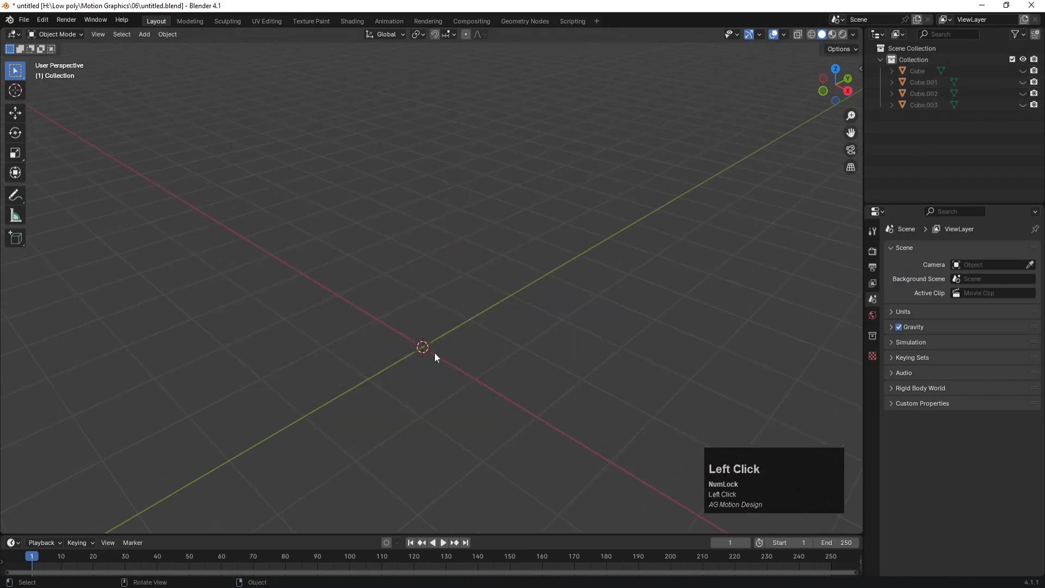
Add a UV sphere at the world origin and shade it smooth
key("shift+a")
mouse_move(433, 347)
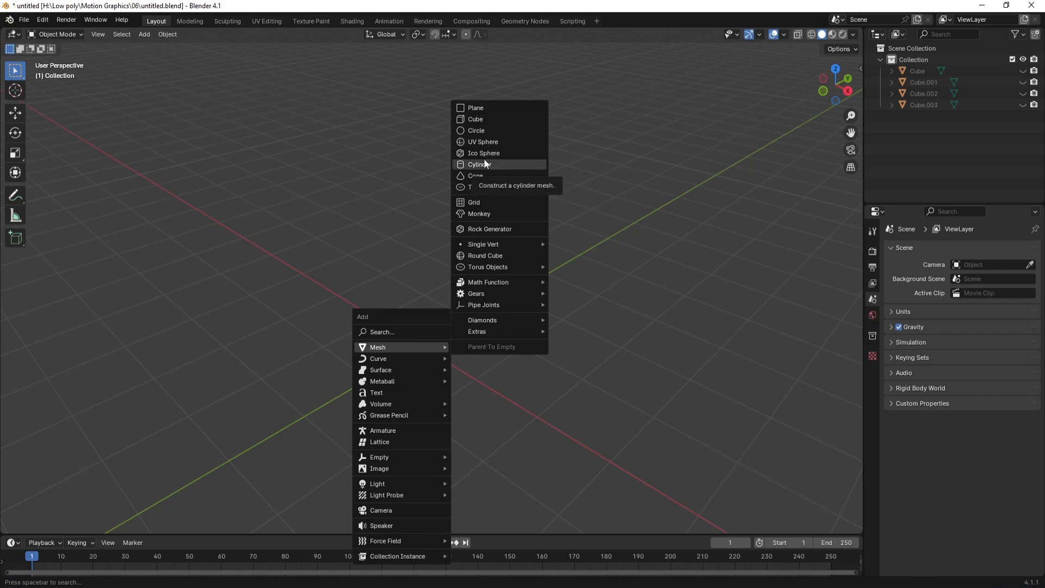
left_click(482, 143)
scroll(435, 370, "up", 2)
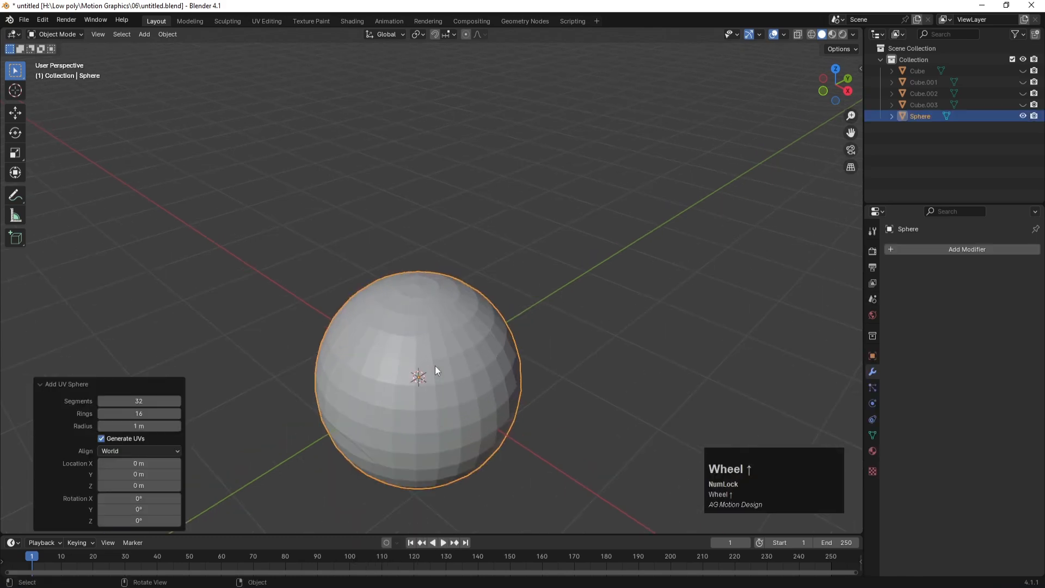
right_click(449, 336)
left_click(424, 309)
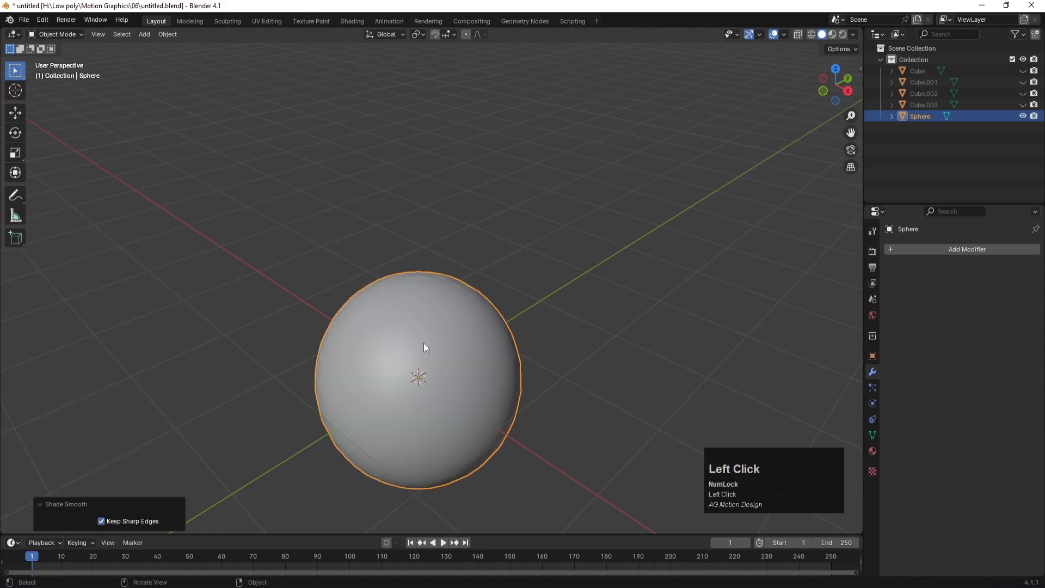
Show the sphere from the top view in Material Preview shading
key("KP_7")
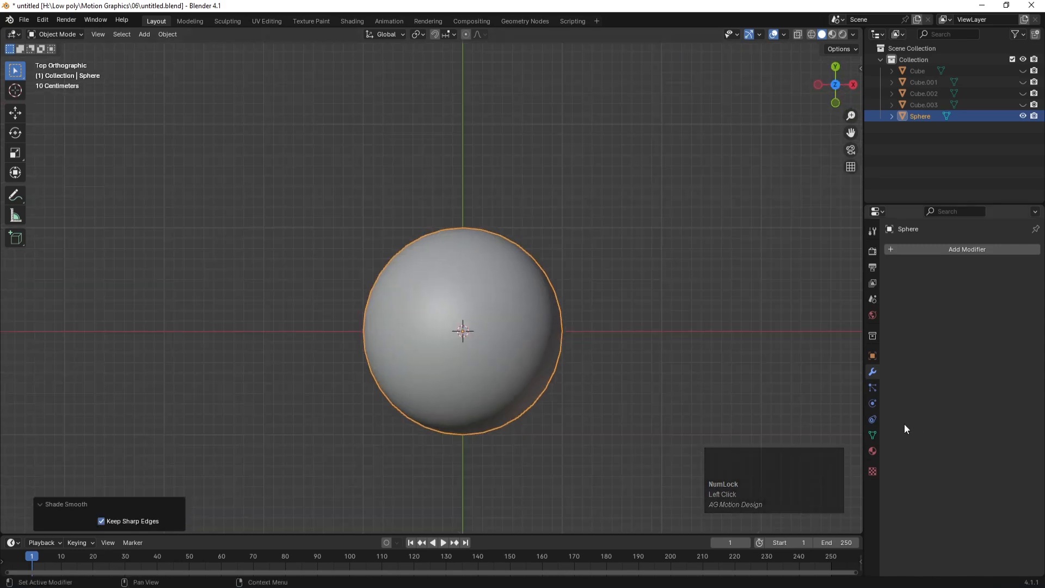
key("z")
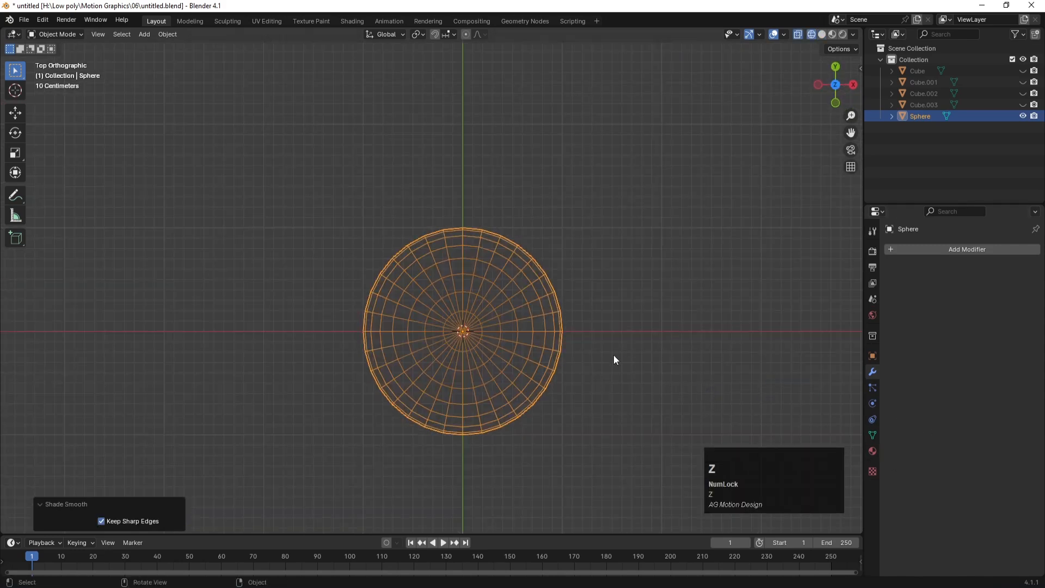
scroll(613, 360, "down", 3)
key("z")
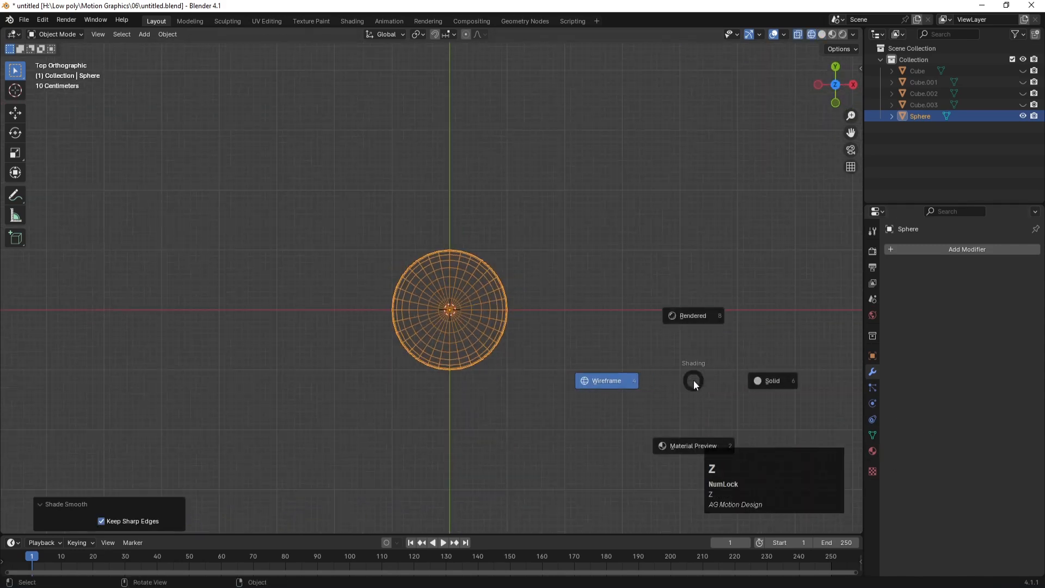
left_click(681, 447)
scroll(502, 350, "up", 1)
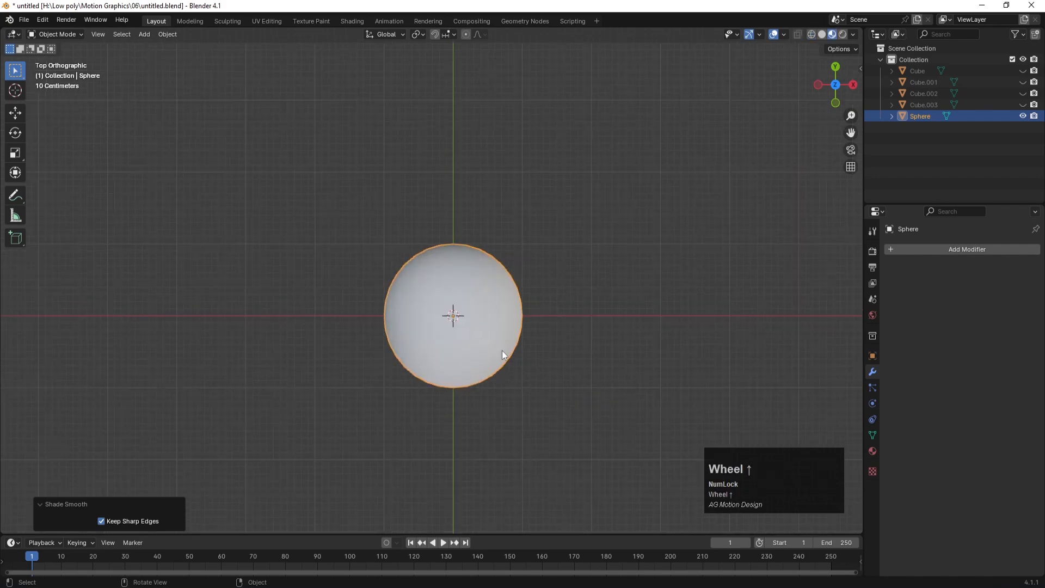
Add a new material to the sphere and open its name for editing
left_click(872, 451)
left_click(943, 298)
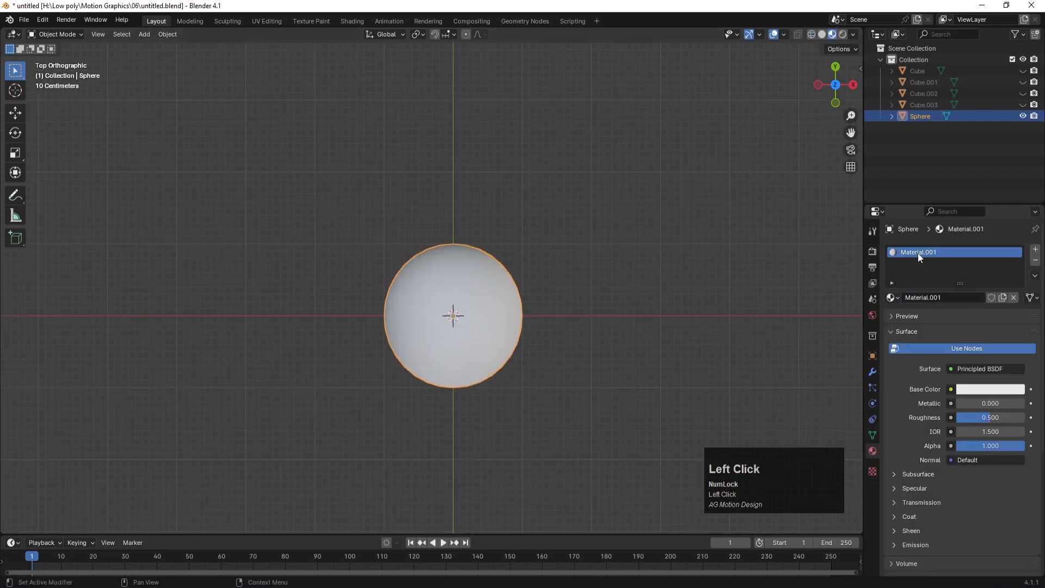
double_click(919, 253)
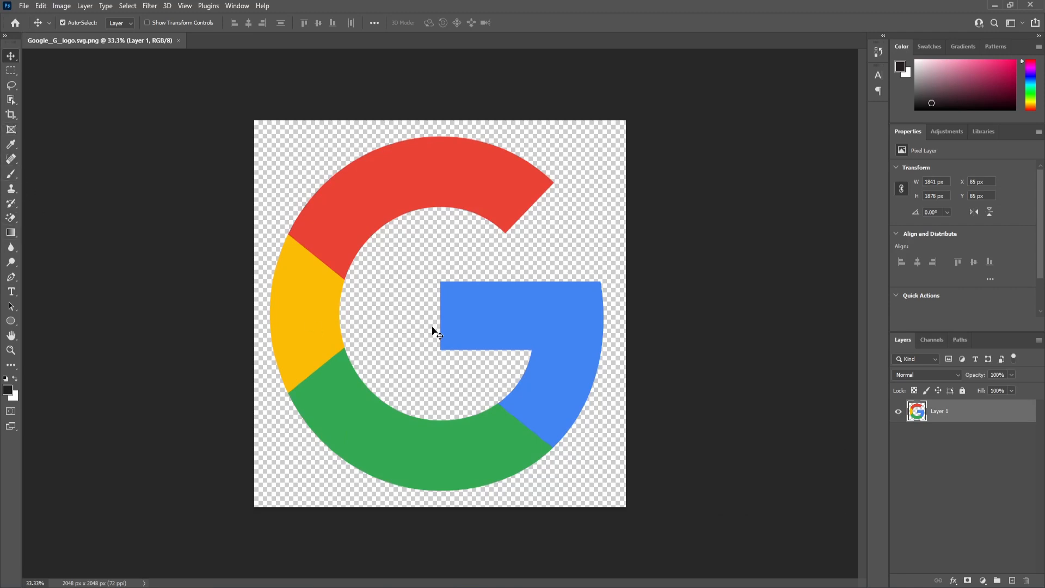
In Photoshop, sample the blue of the Google G logo and copy its hex code 4285f4
key("i")
left_click(501, 307)
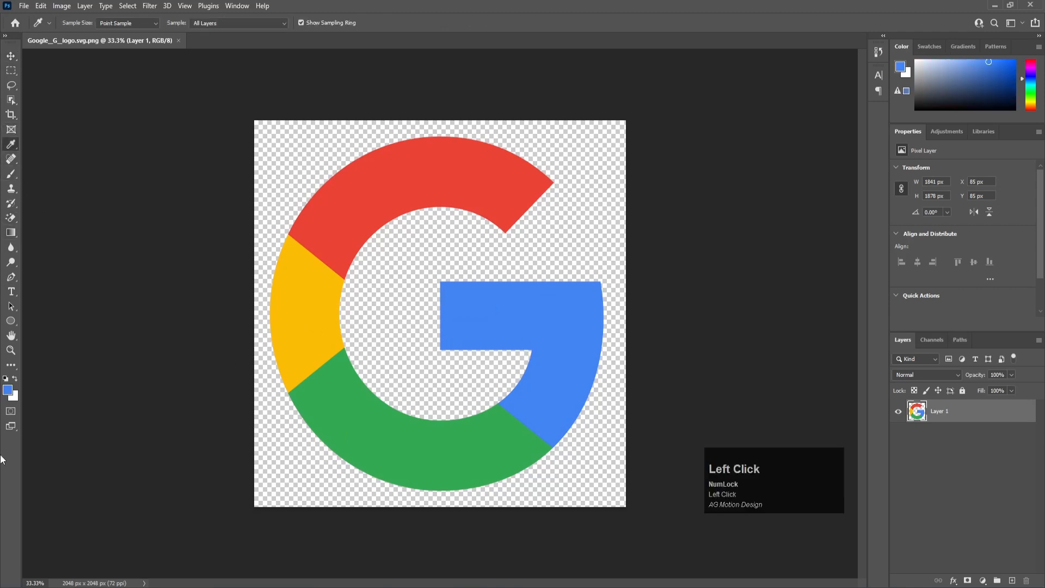
left_click(8, 390)
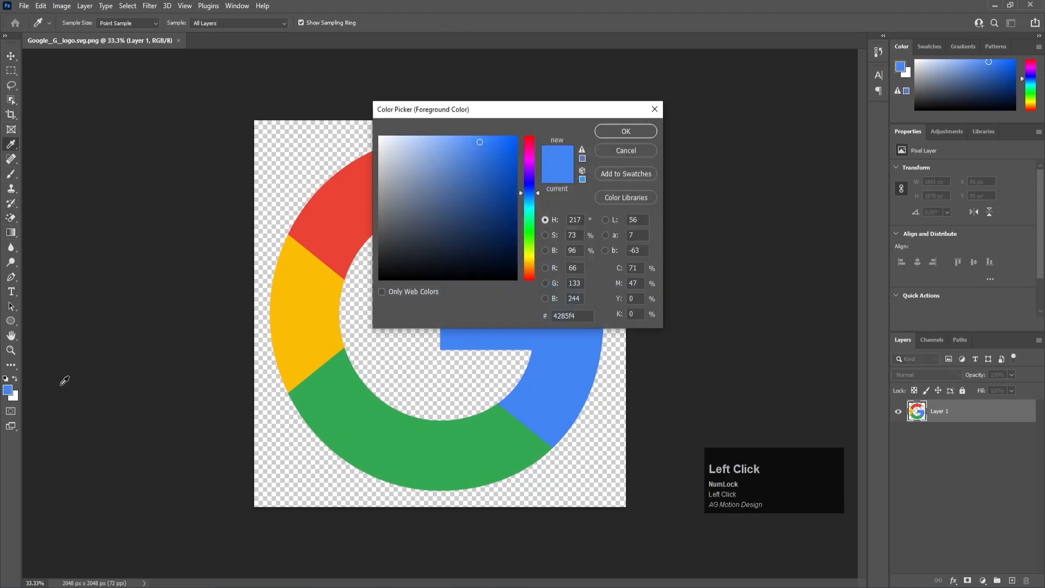
left_click(566, 316)
key("ctrl+c")
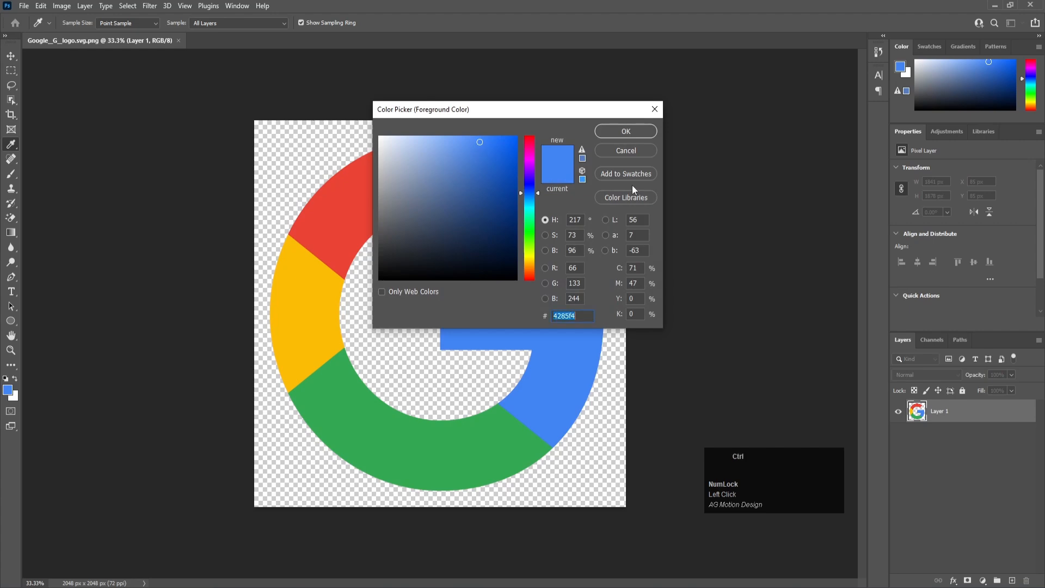
left_click(631, 153)
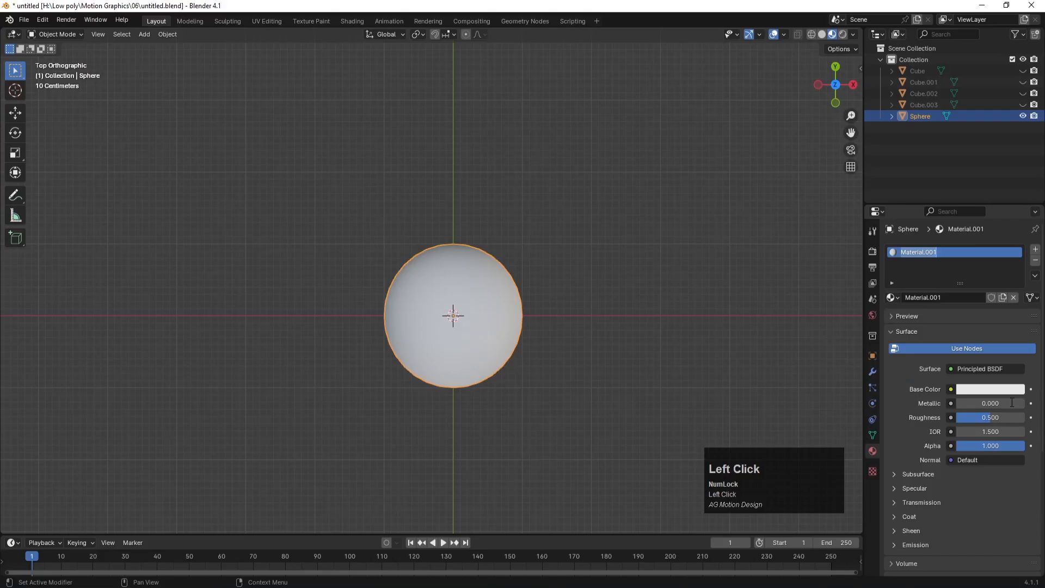
Back in Blender, set the sphere material's base color to hex 4285F4
left_click(1002, 393)
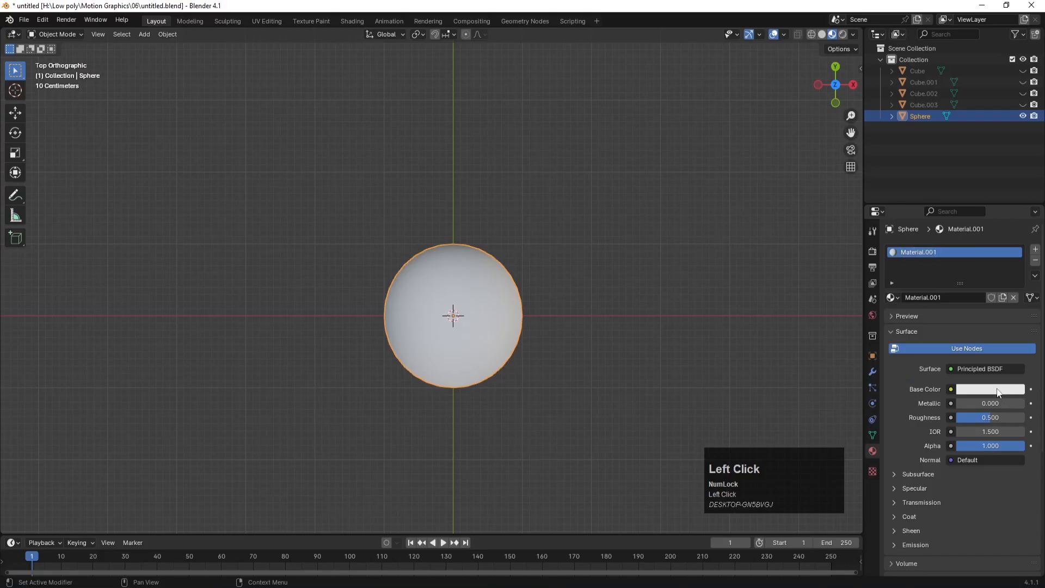
left_click(999, 389)
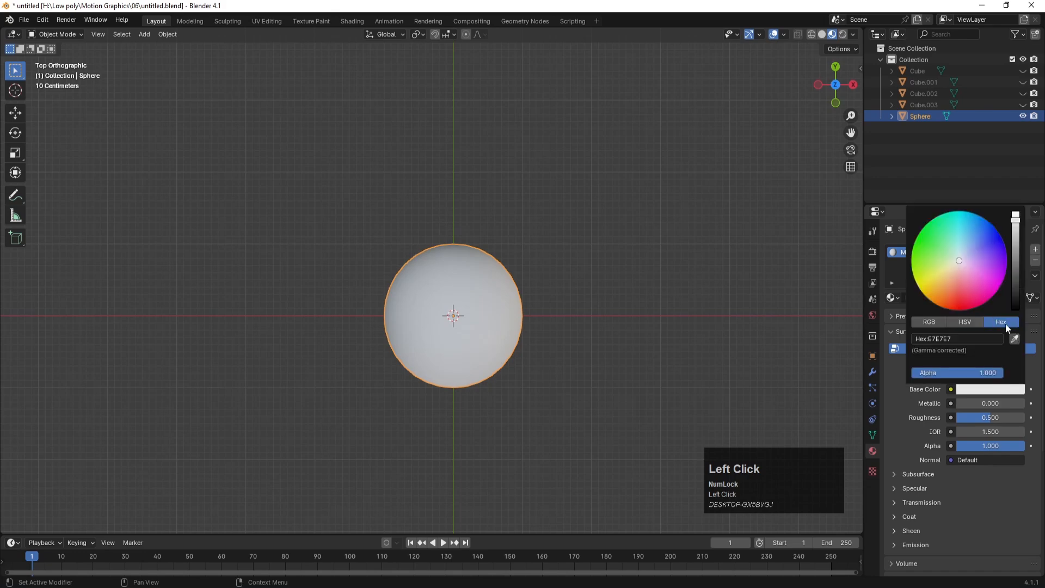
left_click(957, 338)
key("ctrl+v")
key("Return")
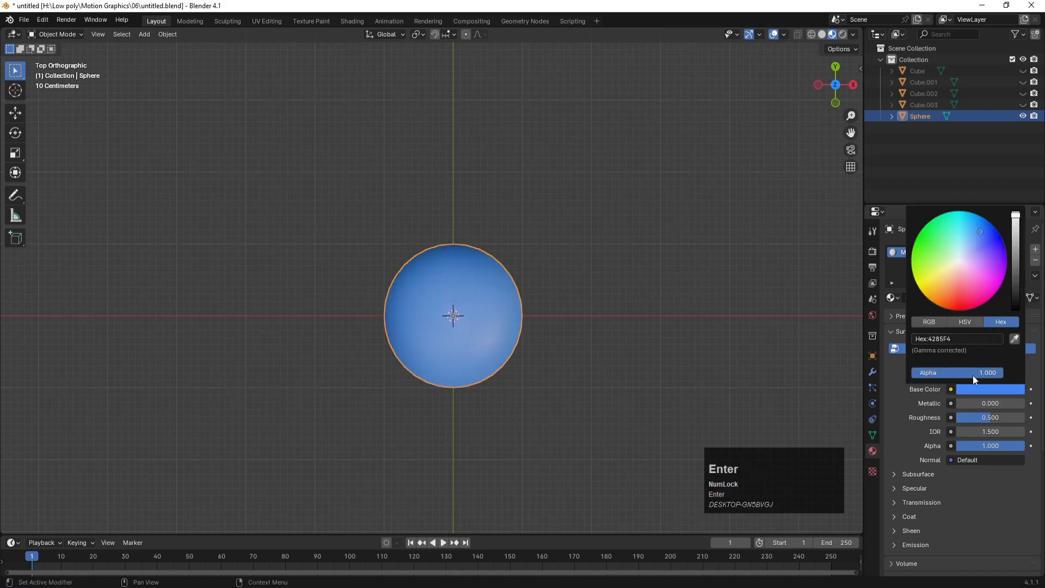
Enter Edit Mode on the sphere, turn on X-ray with Solid shading, and clear the vertex selection
key("Num_Lock")
key("Tab")
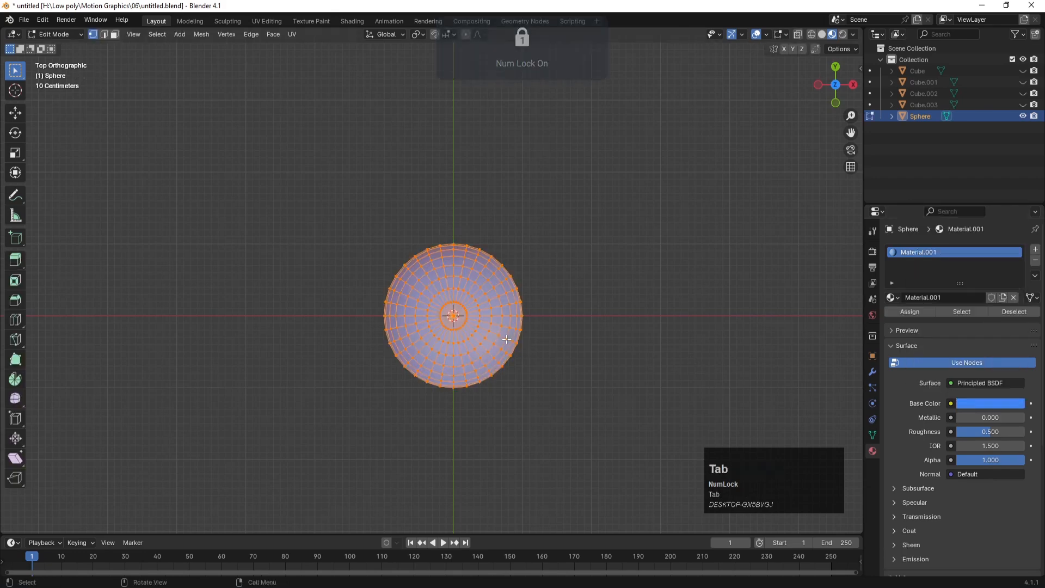
scroll(540, 395, "up", 2)
left_click_drag(607, 449, 318, 329)
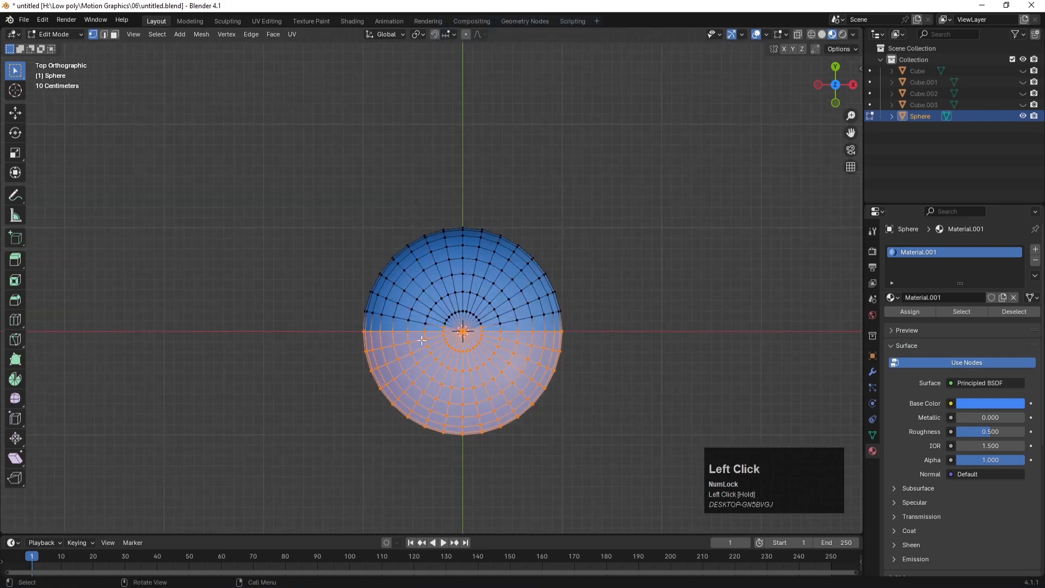
key("z")
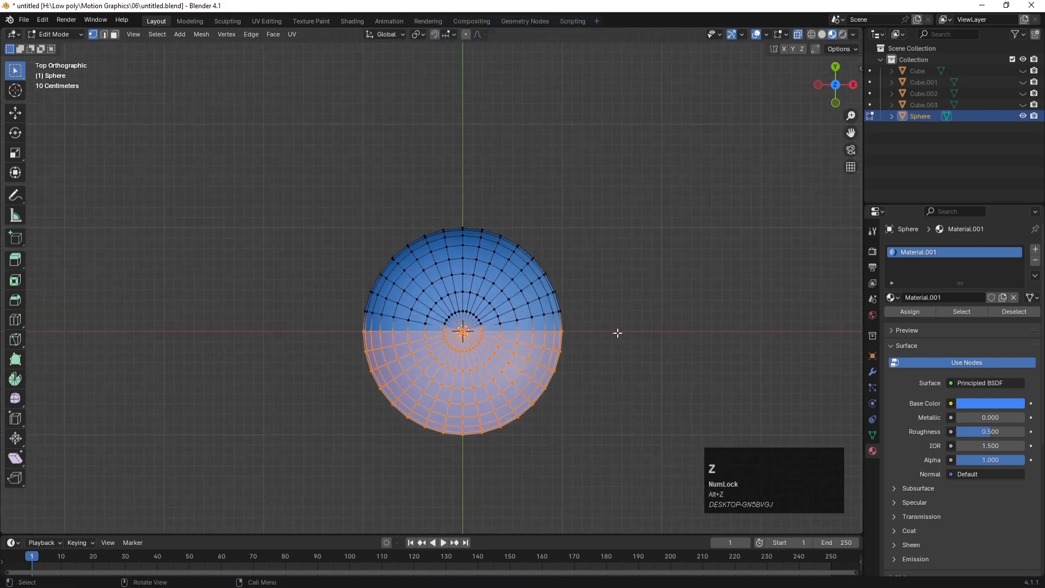
left_click(695, 323)
left_click(619, 403)
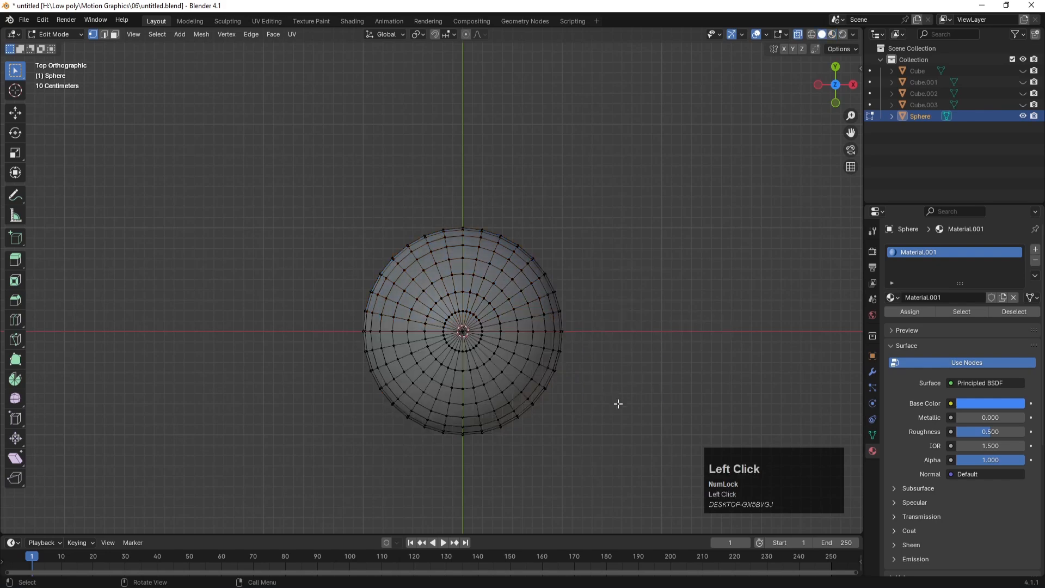
Select all vertices of the sphere's lower half in top view through X-ray, and return to Material Preview shading
key("alt+z")
key("alt+z")
scroll(562, 426, "up", 2)
scroll(613, 450, "down", 1)
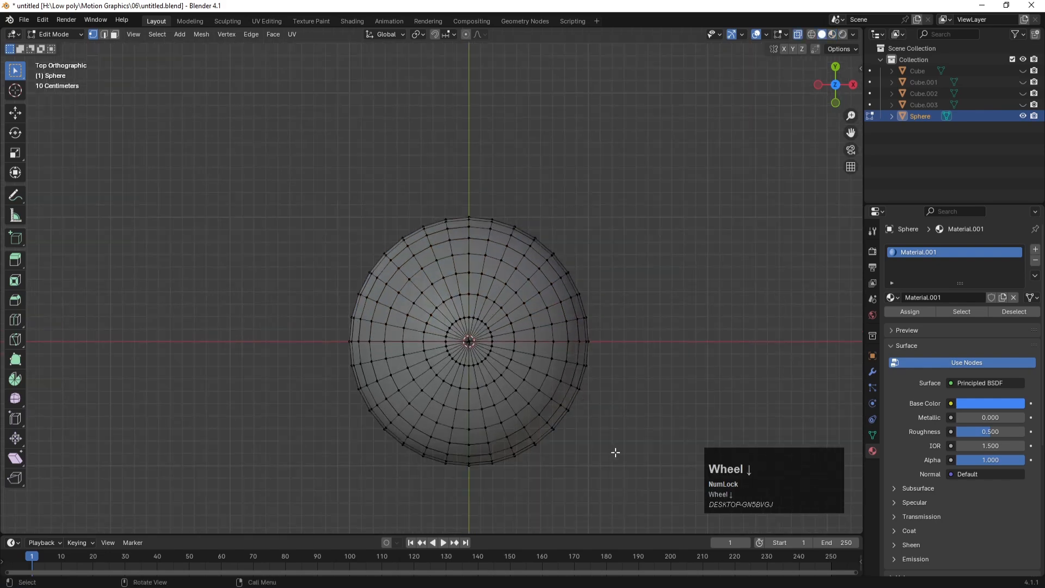
left_click(622, 469)
left_click_drag(622, 469, 299, 337)
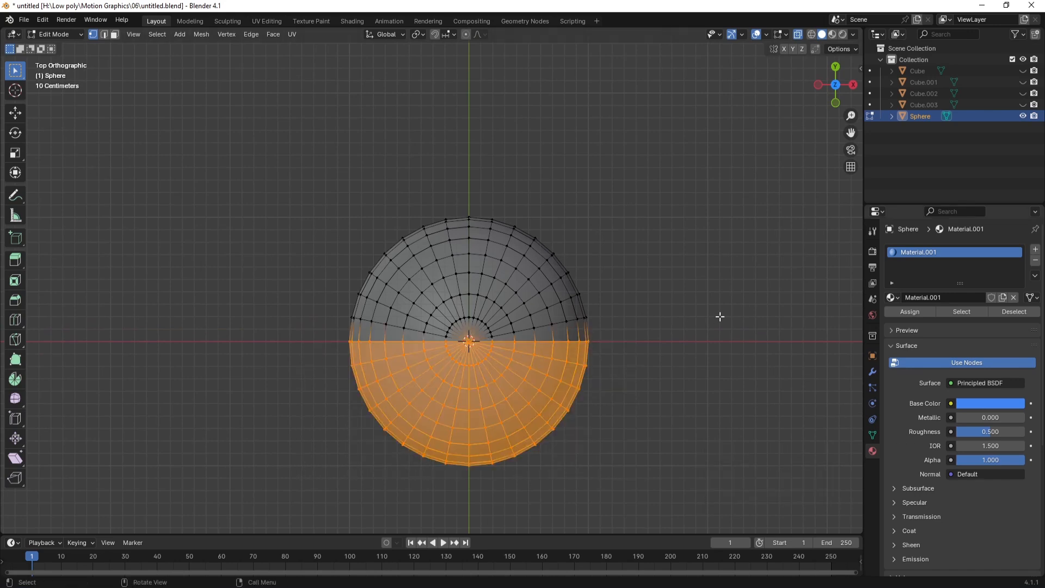
key("z")
left_click(715, 378)
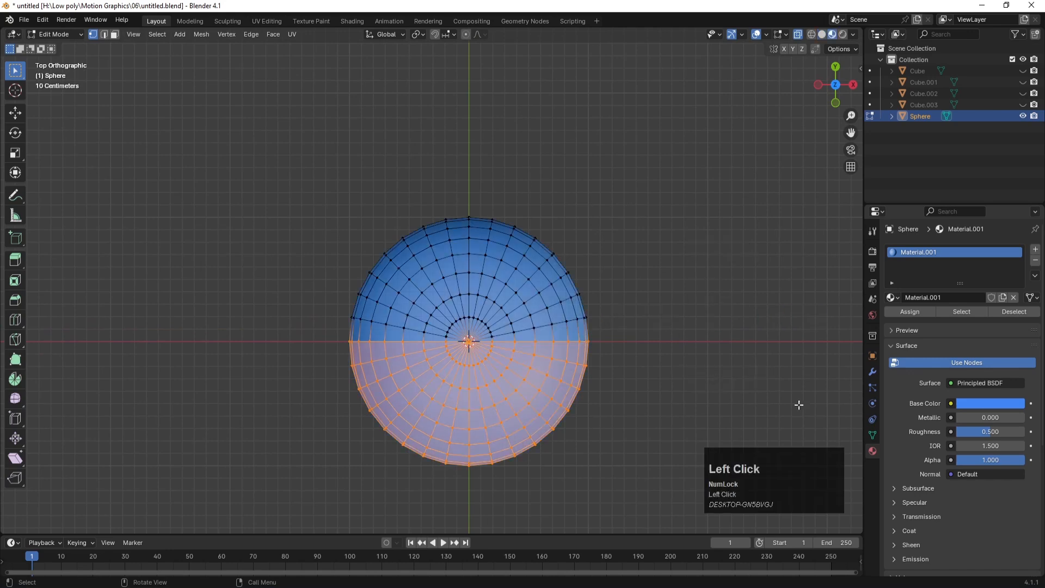
Add a second material named White to the sphere and assign it to the selected half
left_click(1036, 249)
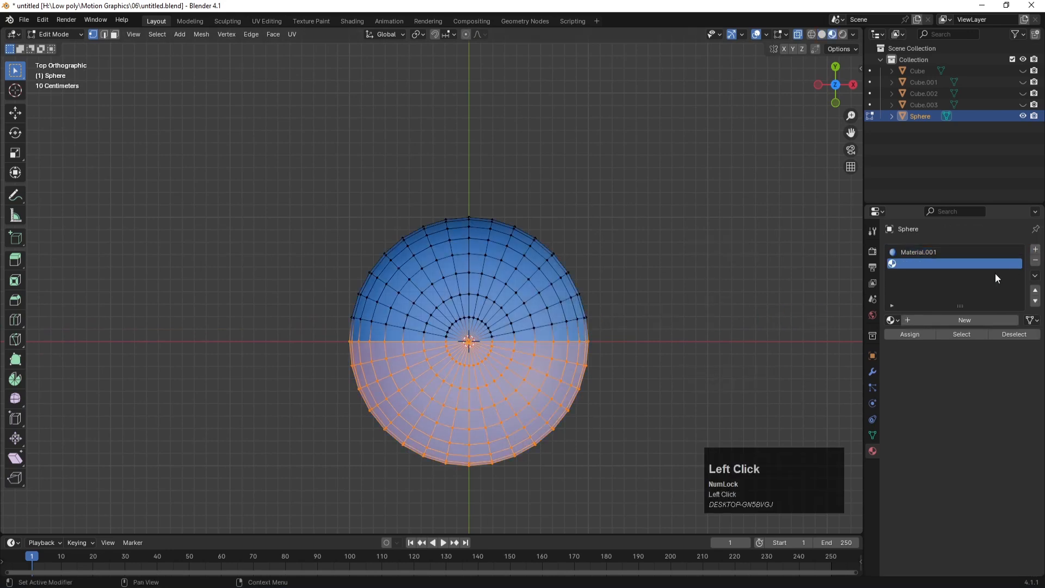
left_click(922, 321)
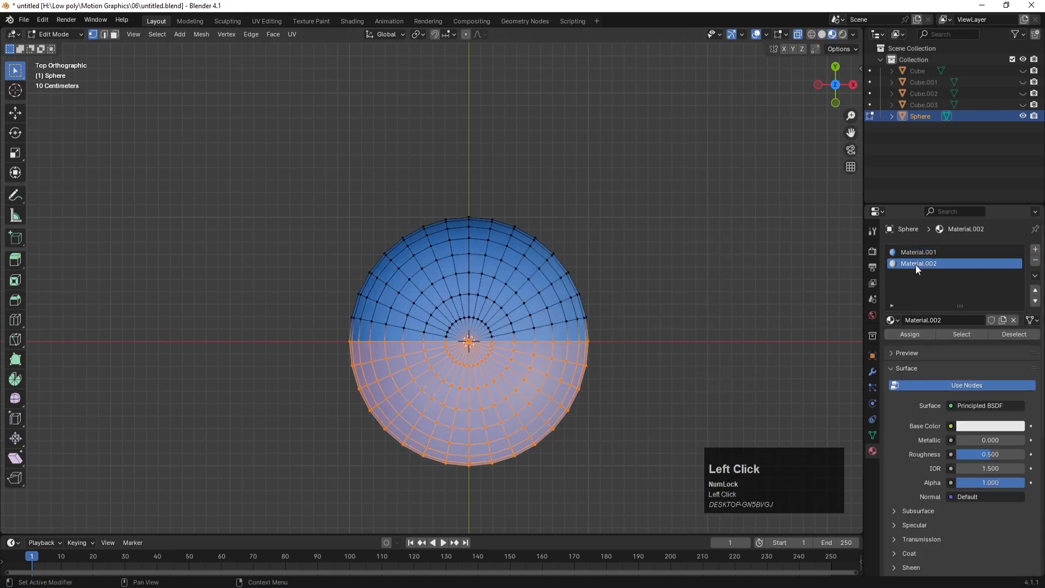
type("White")
key("Return")
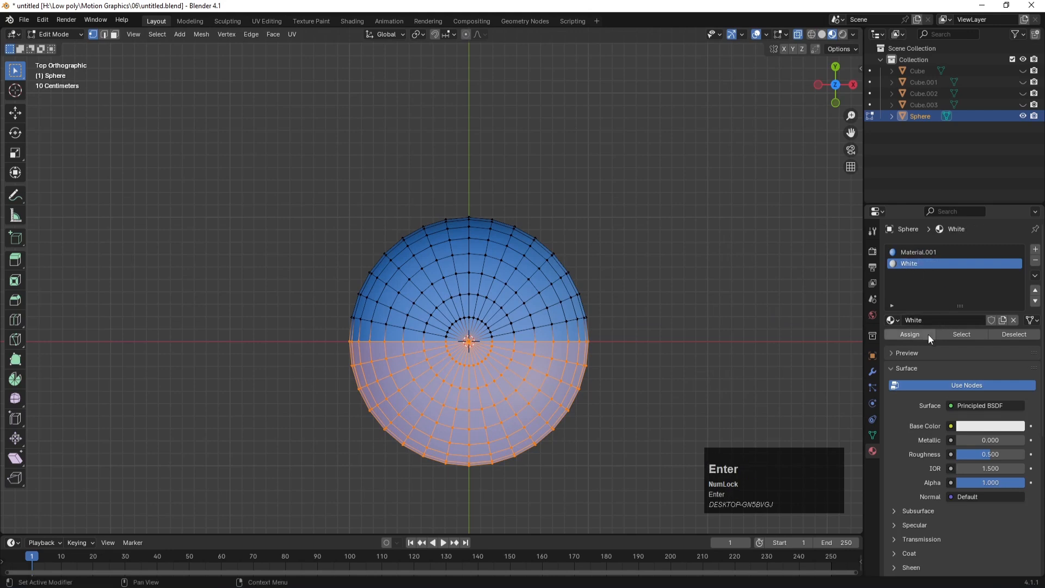
left_click(928, 334)
Rename the sphere's first material as blue
double_click(924, 252)
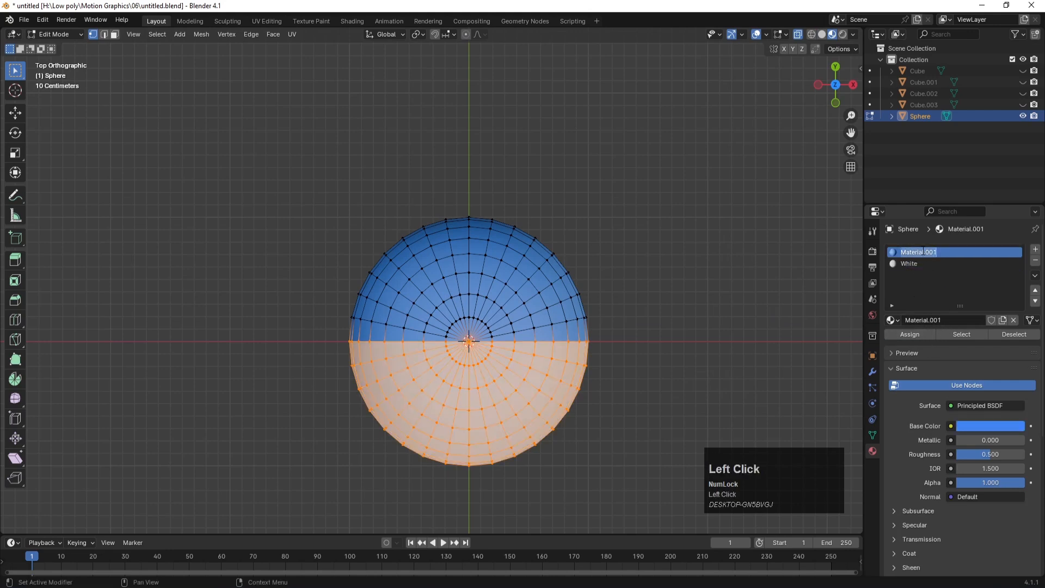
type("blue")
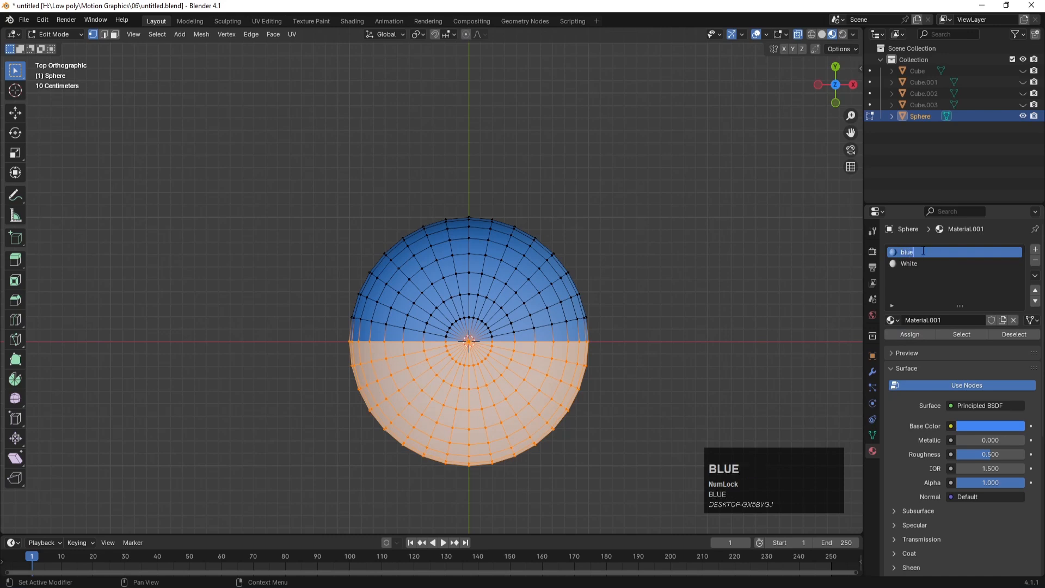
key("Return")
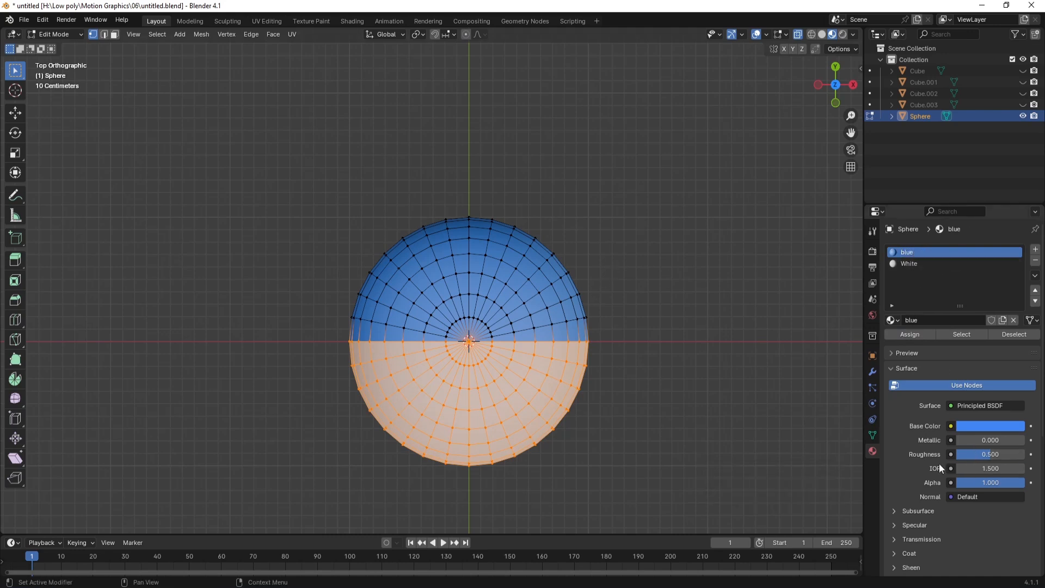
Try a Metallic value of 1 on the sphere's blue material
left_click_drag(978, 440, 983, 440)
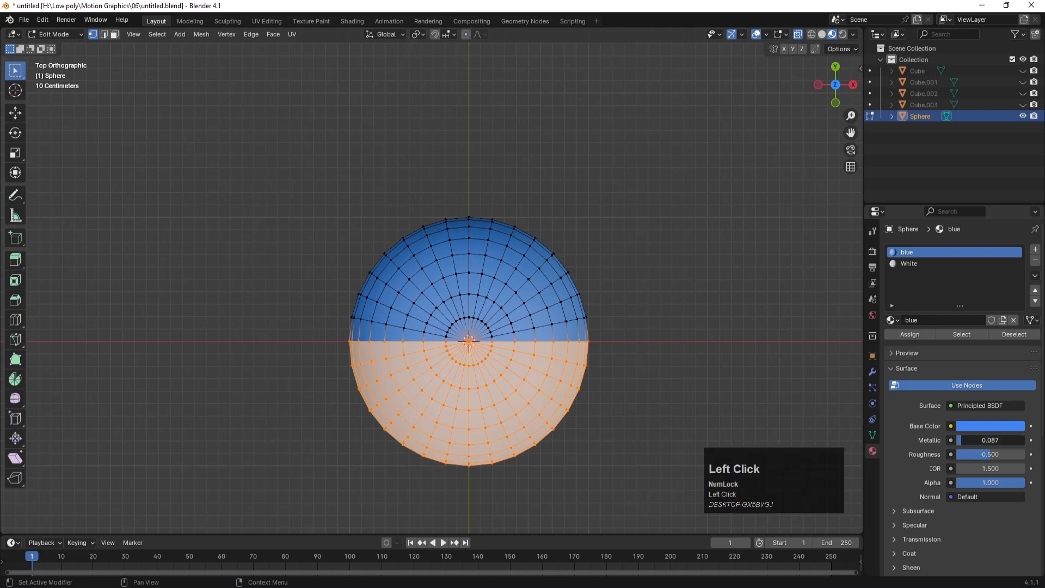
left_click(964, 440)
type("1")
key("Return")
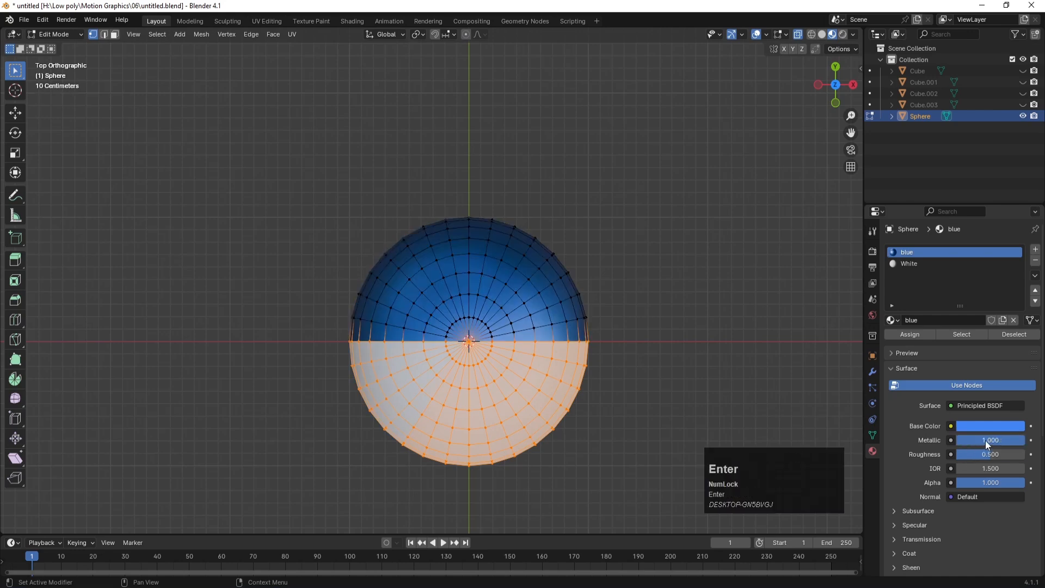
Set the blue material's Metallic to 0.2 and return to Object Mode
left_click(985, 440)
key("Return")
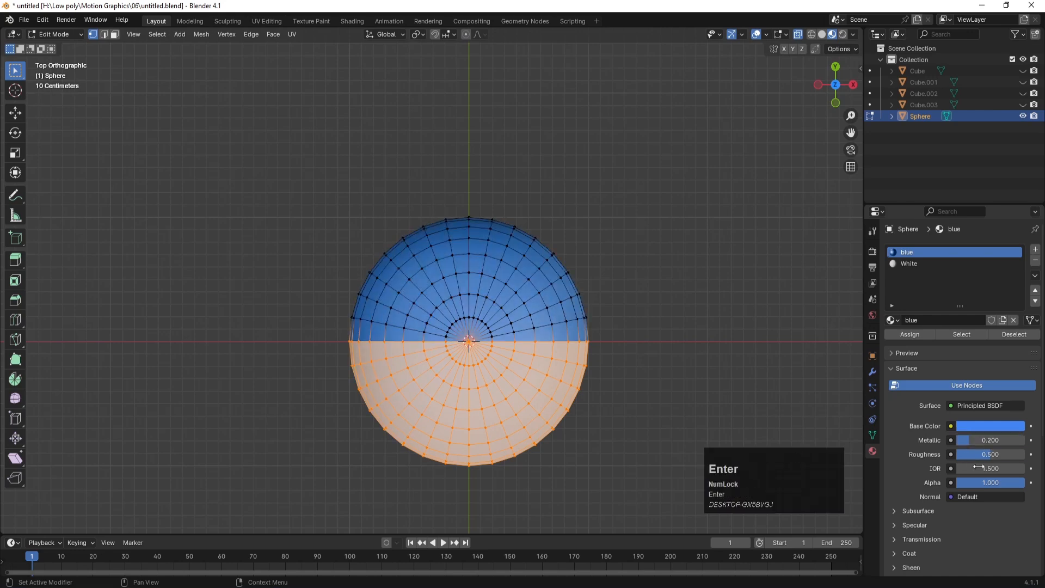
key("Tab")
middle_click_drag(658, 334, 527, 307)
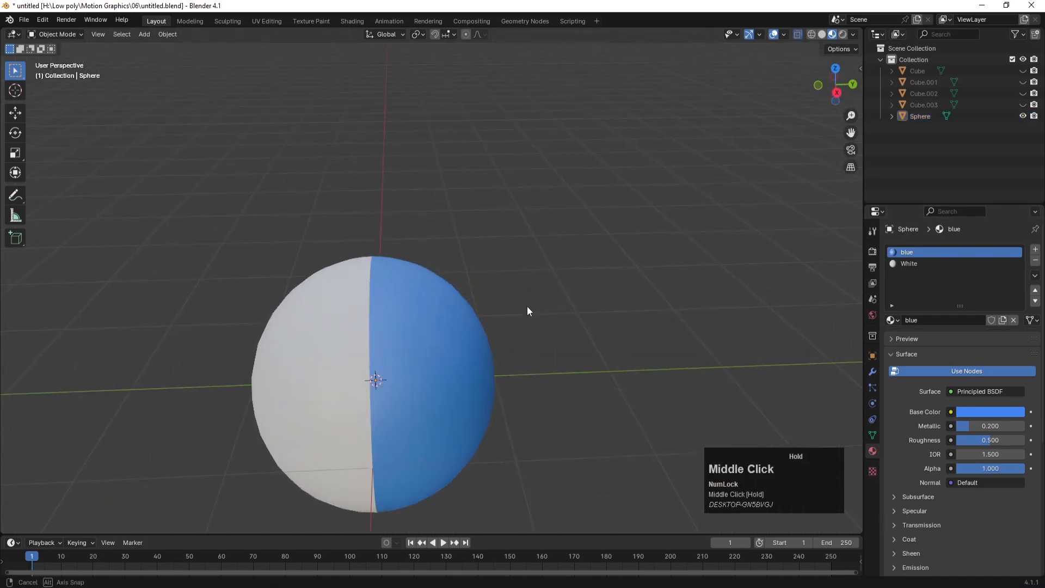
scroll(523, 387, "down", 4)
middle_click_drag(456, 370, 465, 313)
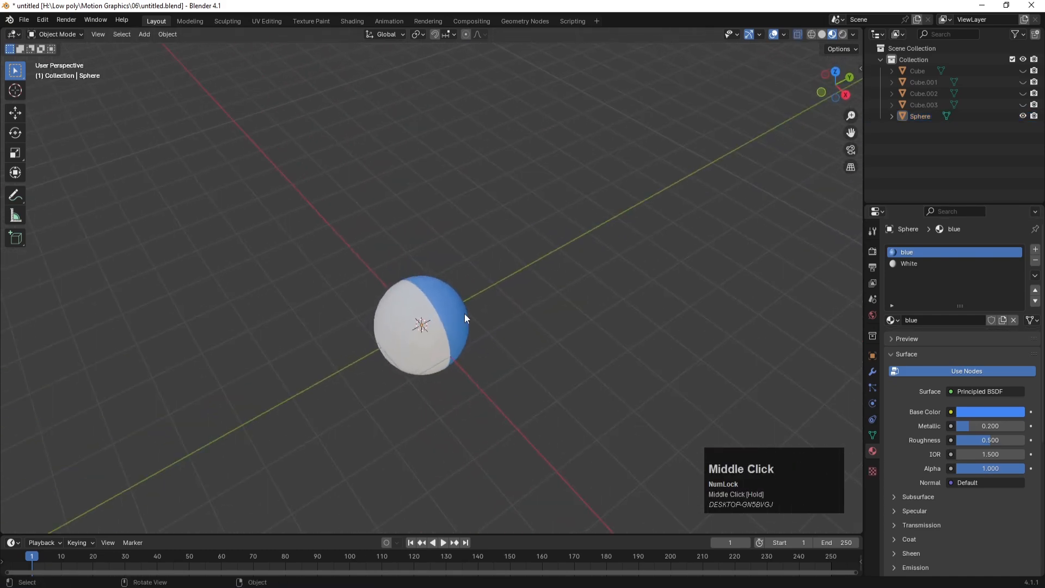
Select the sphere, unhide all four cubes, and show the scene in Solid shading without X-ray
left_click(465, 313)
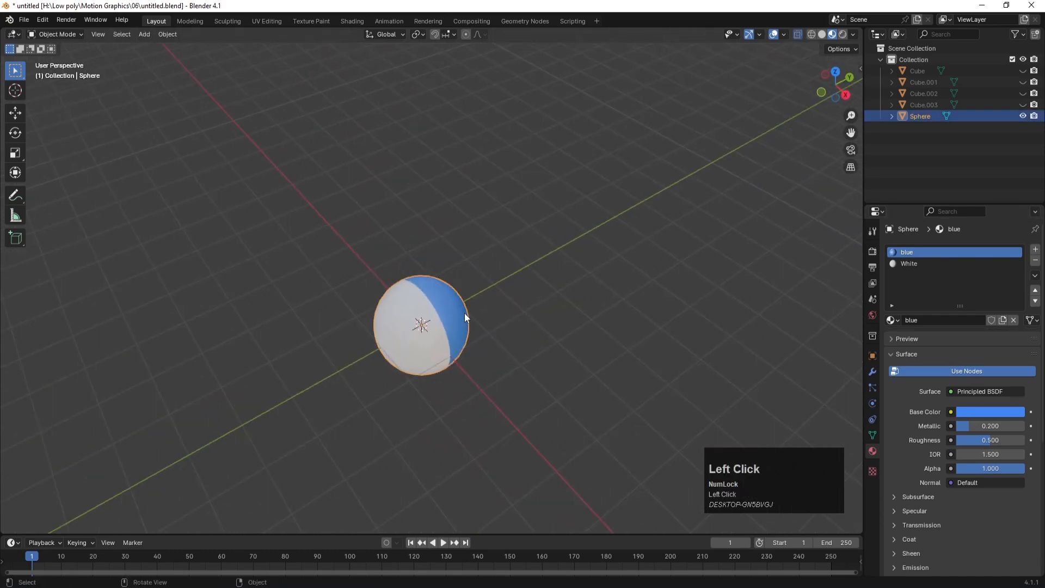
left_click(1022, 104)
left_click(1022, 93)
left_click(1023, 81)
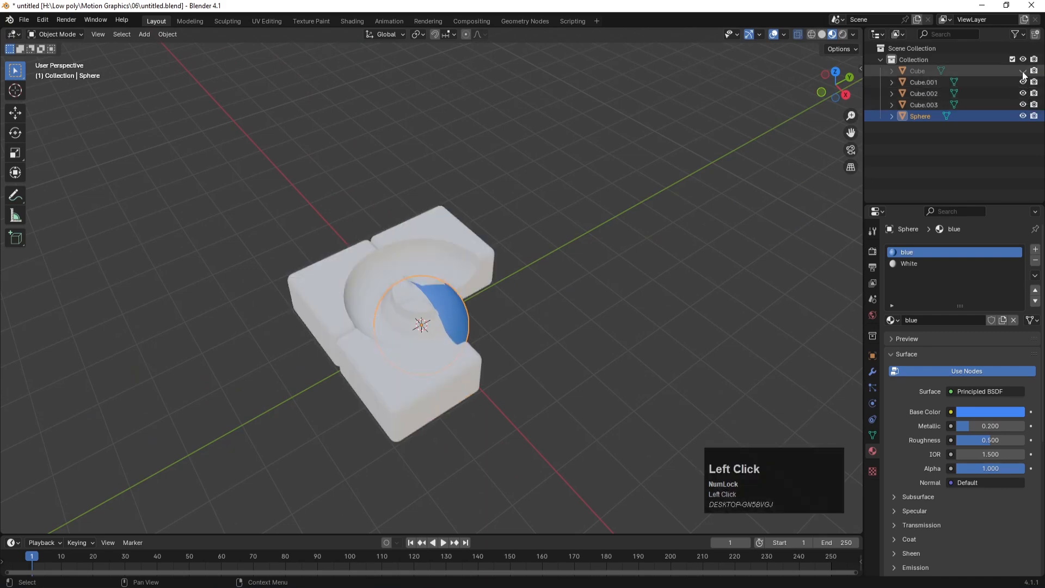
left_click(1023, 71)
key("z")
left_click(773, 255)
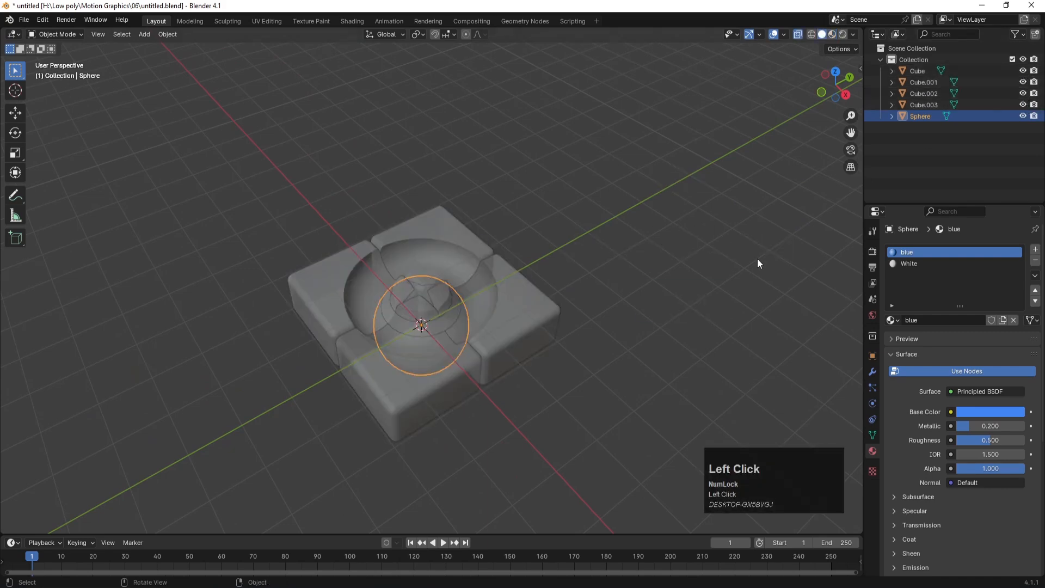
key("alt+z")
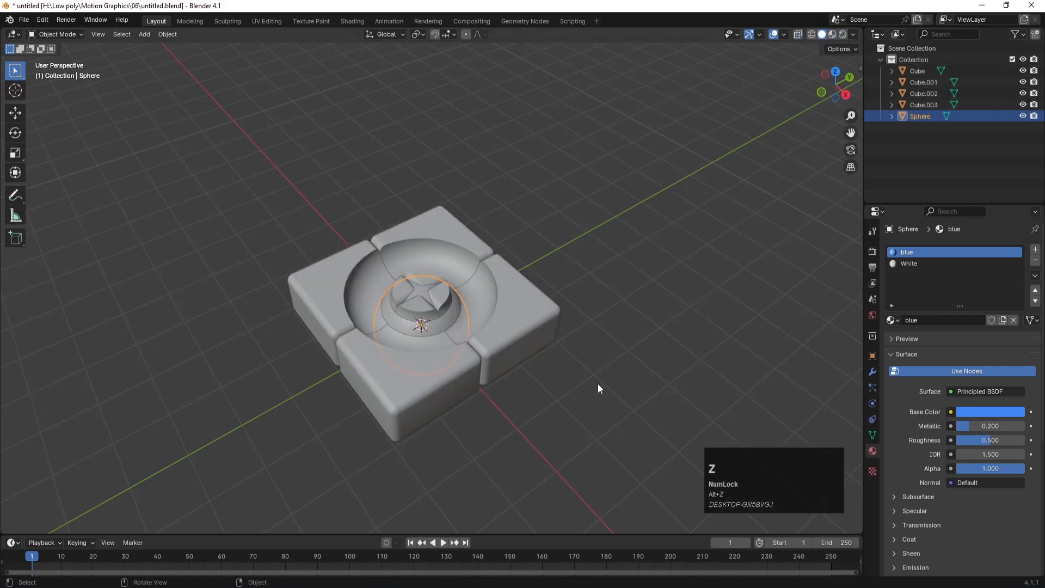
Raise the sphere about 2.03 m along Z in front view so it sits above the cube block
middle_click_drag(549, 408, 559, 360)
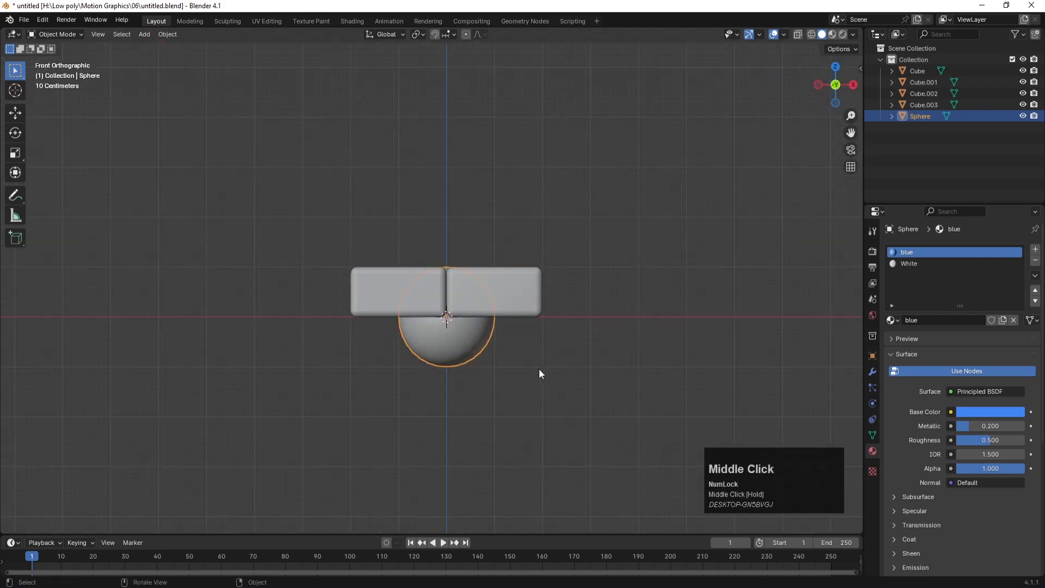
key("g")
key("z")
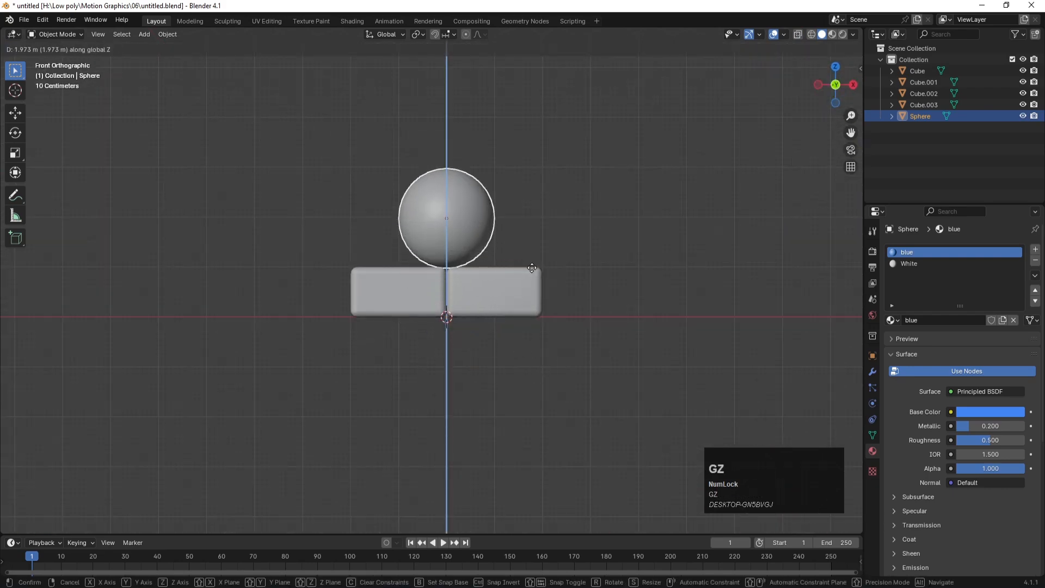
left_click(531, 265)
Show the scene as Wireframe in top view and scale the sphere down by a factor of about 0.439
key("KP_7")
scroll(589, 326, "up", 3)
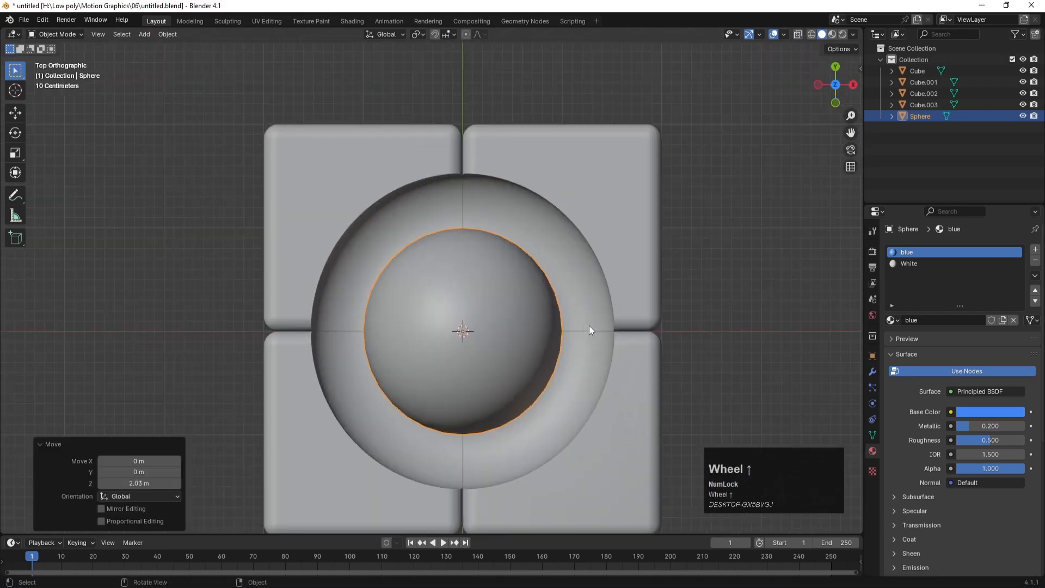
key("alt+z")
key("alt+z")
key("z")
left_click(593, 329)
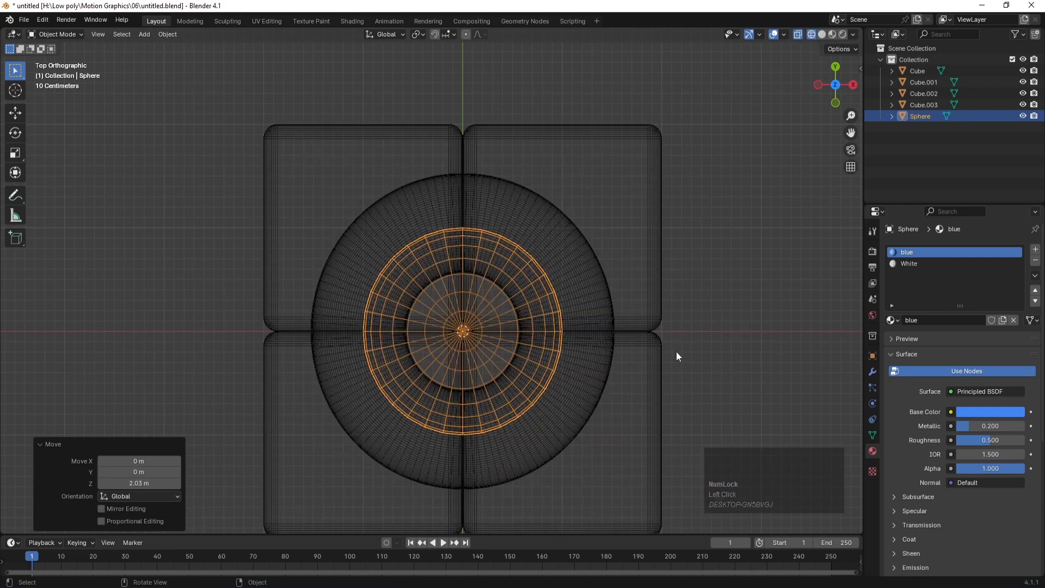
key("z")
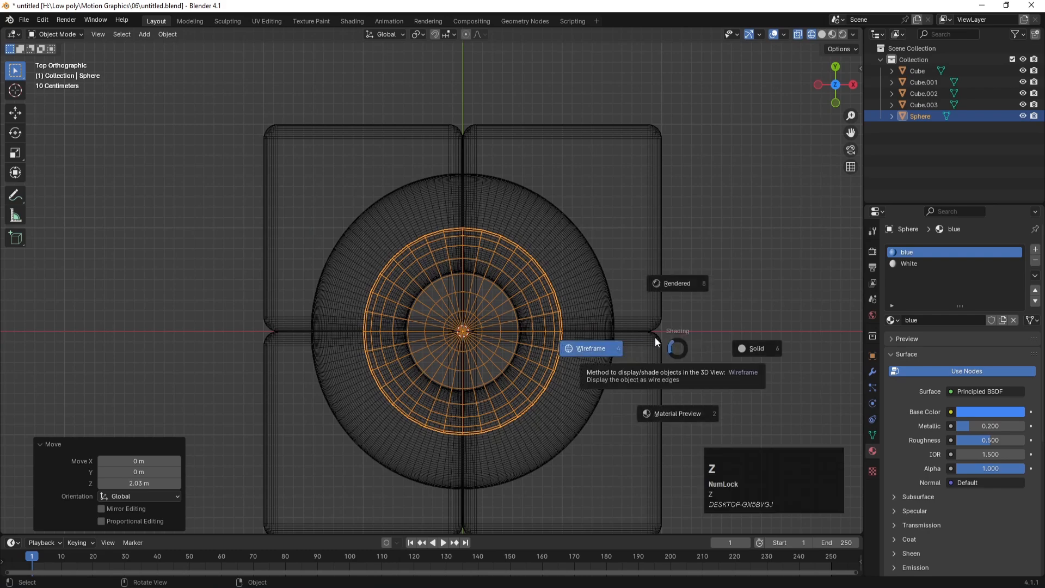
left_click(600, 355)
key("s")
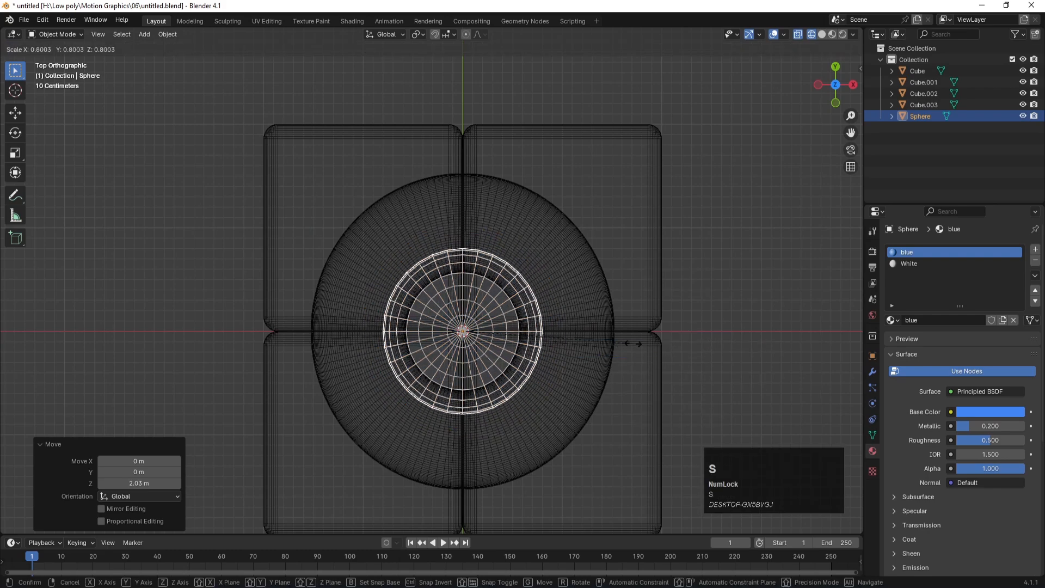
left_click(558, 335)
Move the sphere about 1.05 m along X over the ring groove and scale it by about 1.037 to fit the groove's width
scroll(513, 338, "up", 4)
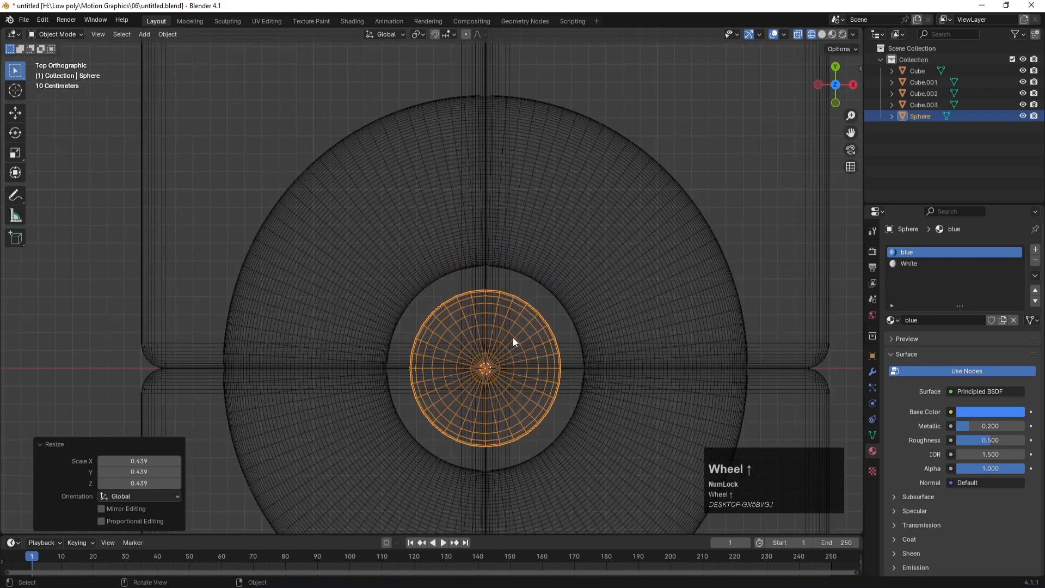
scroll(541, 356, "down", 4)
scroll(541, 356, "up", 2)
key("g")
key("x")
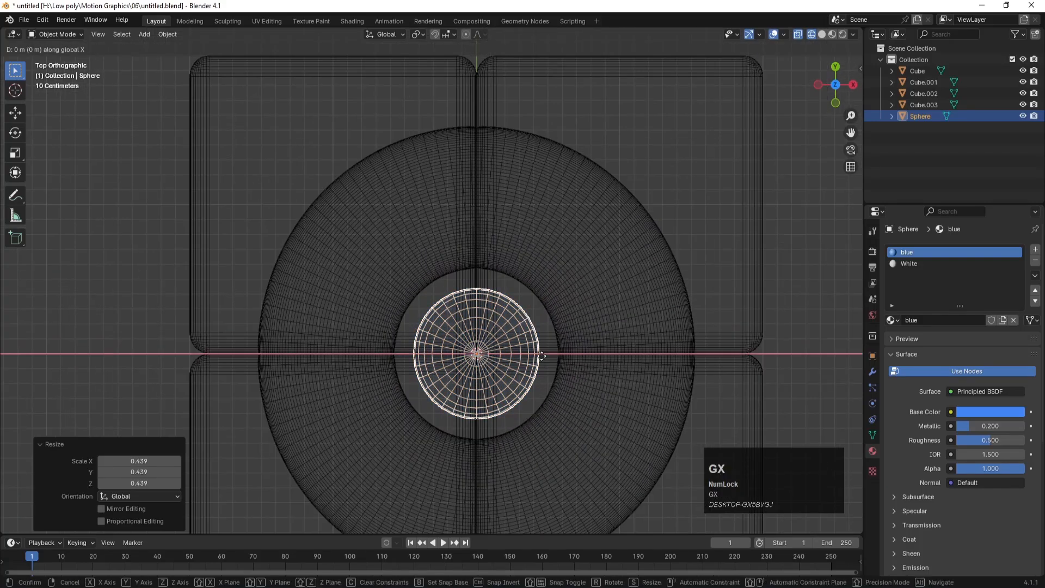
left_click(692, 364)
key("g")
key("x")
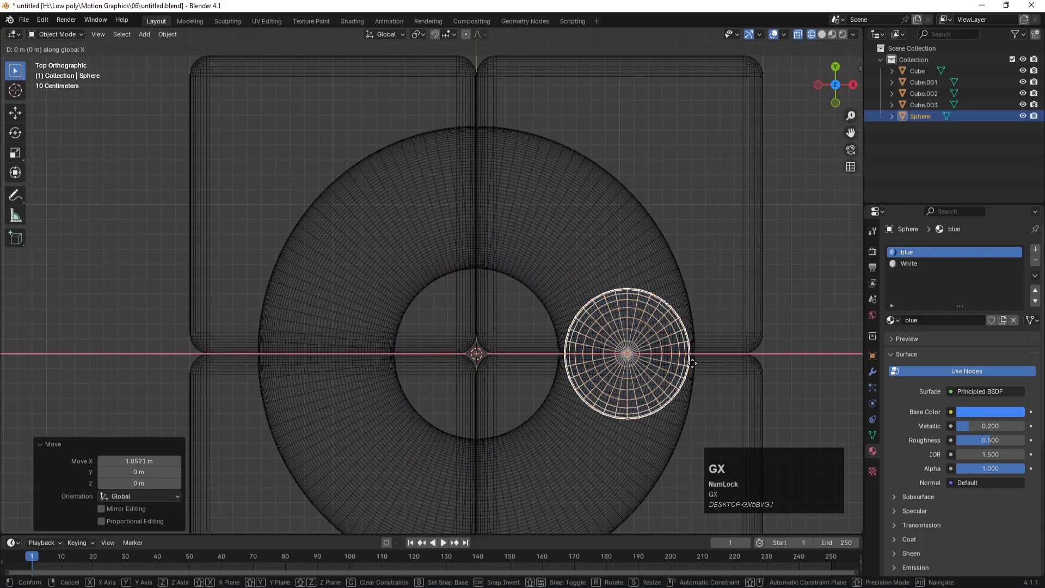
left_click(692, 364)
key("s")
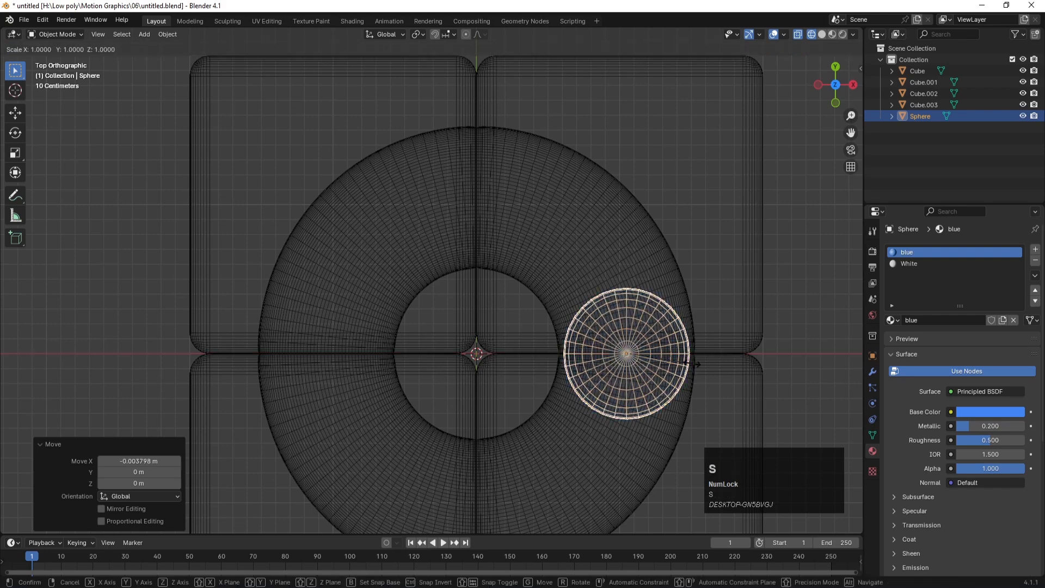
left_click(694, 365)
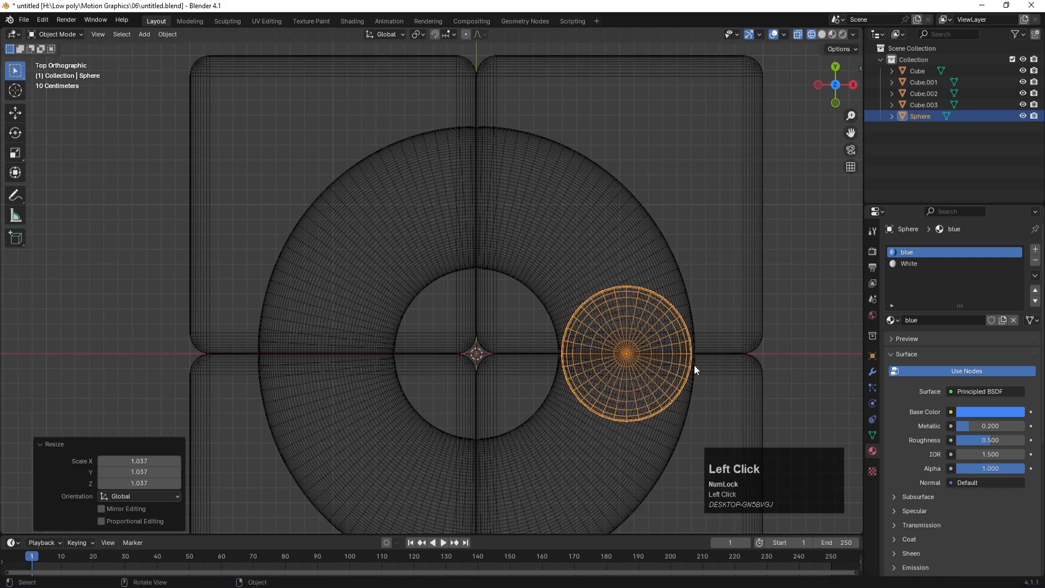
Lower the sphere about 1.05 m along Z in front view so it rests in the groove
key("KP_1")
key("g")
key("z")
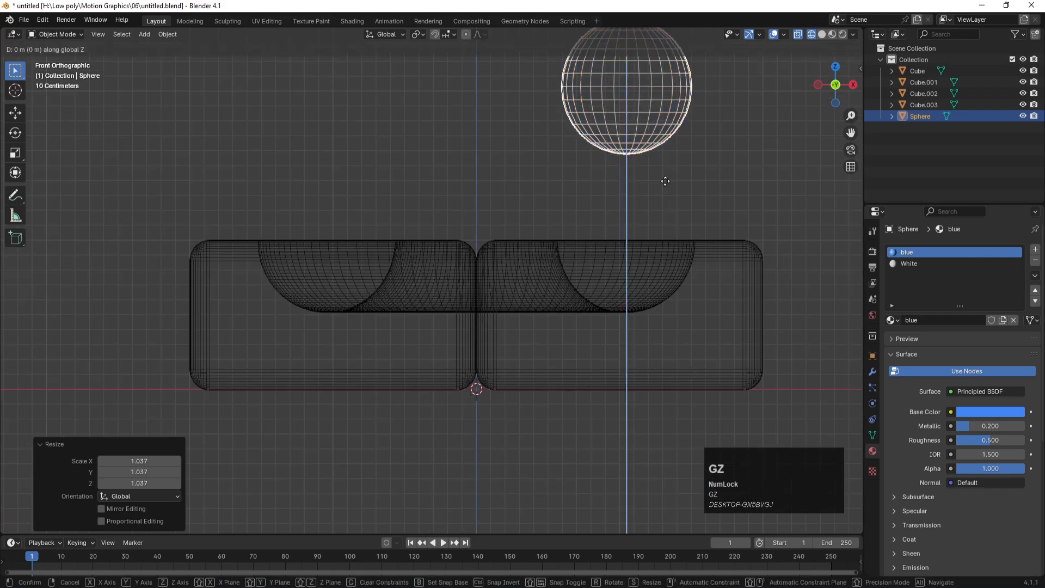
left_click(671, 337)
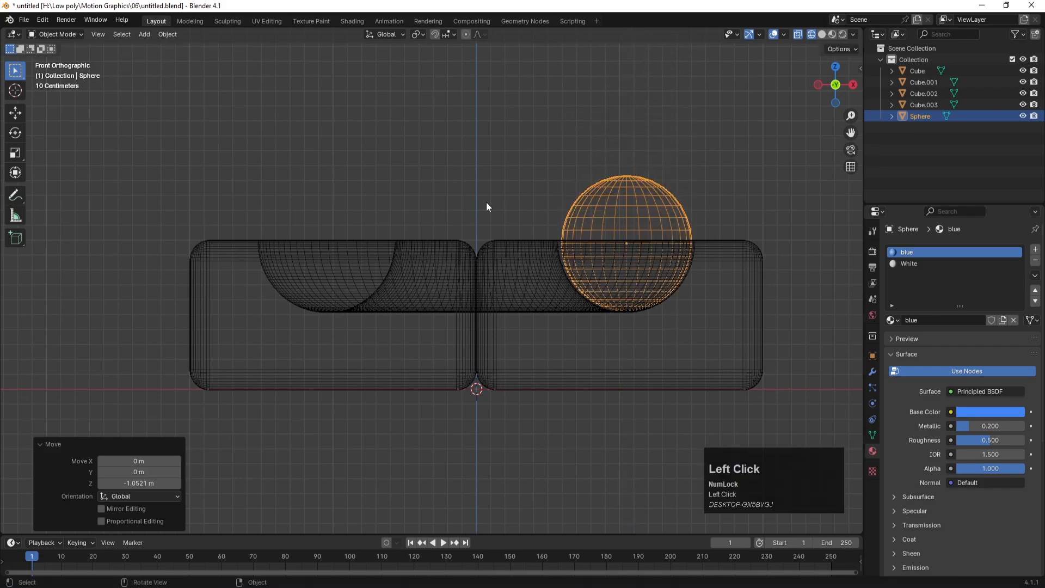
Apply the sphere's scale and its remaining transforms, and keep the sphere selected
middle_click_drag(577, 196, 547, 220)
scroll(615, 244, "down", 2)
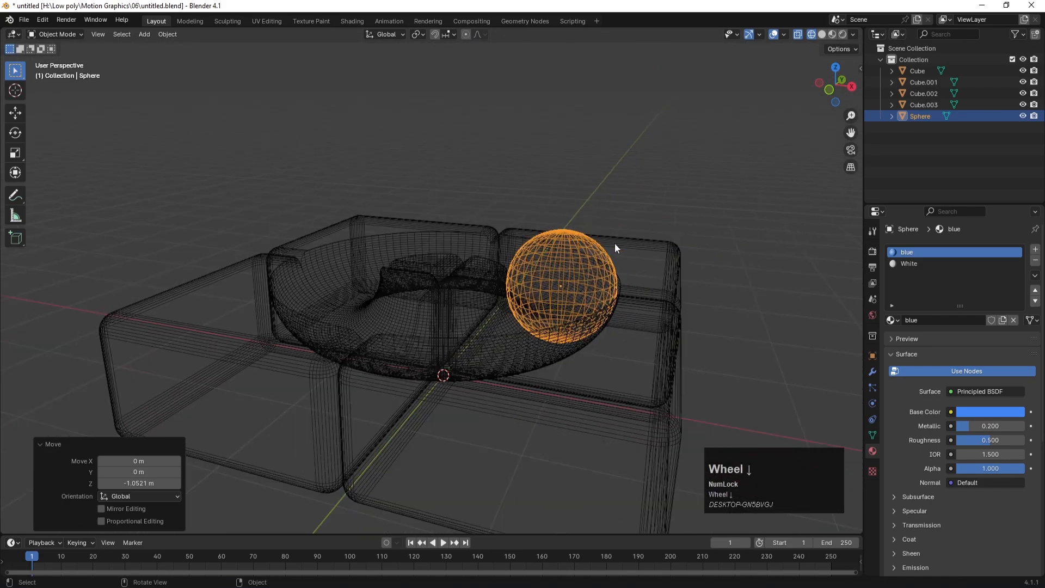
key("ctrl+a")
left_click(532, 268)
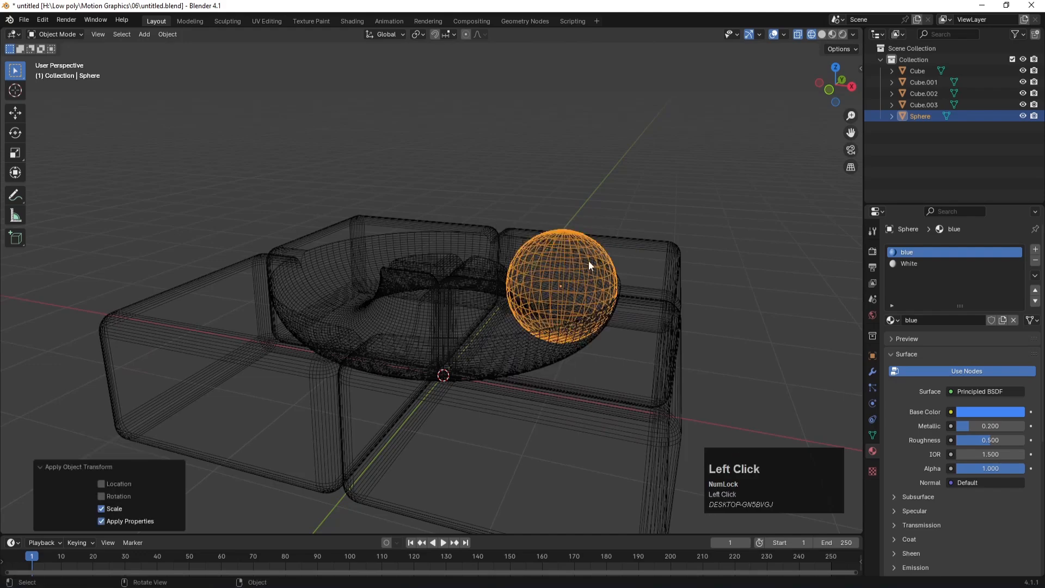
key("ctrl+a")
left_click(567, 265)
left_click(487, 142)
left_click(559, 245)
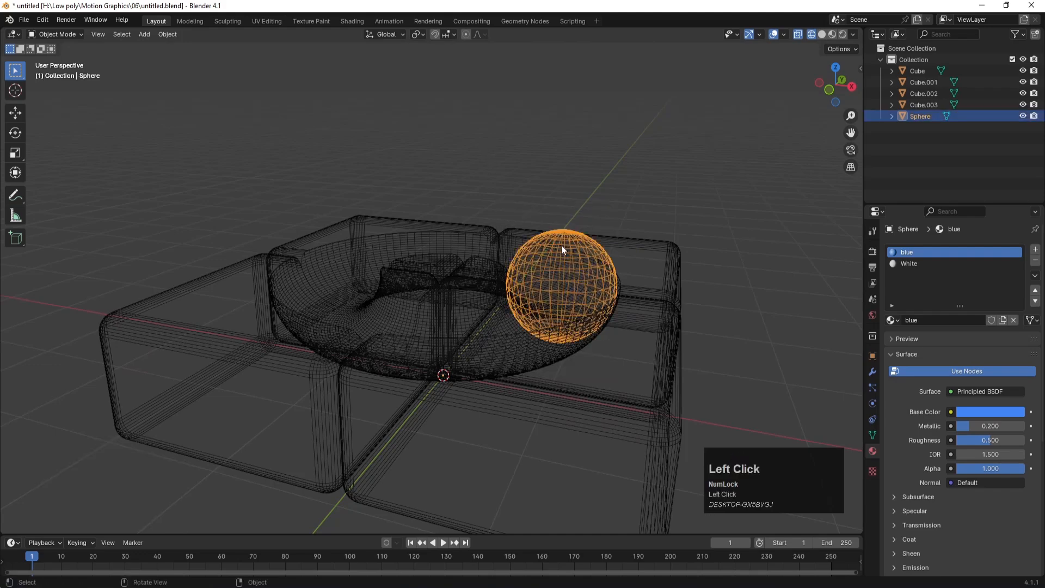
Return to Solid shading and set the sphere's origin to its Center of Mass (Surface)
scroll(545, 266, "down", 1)
key("z")
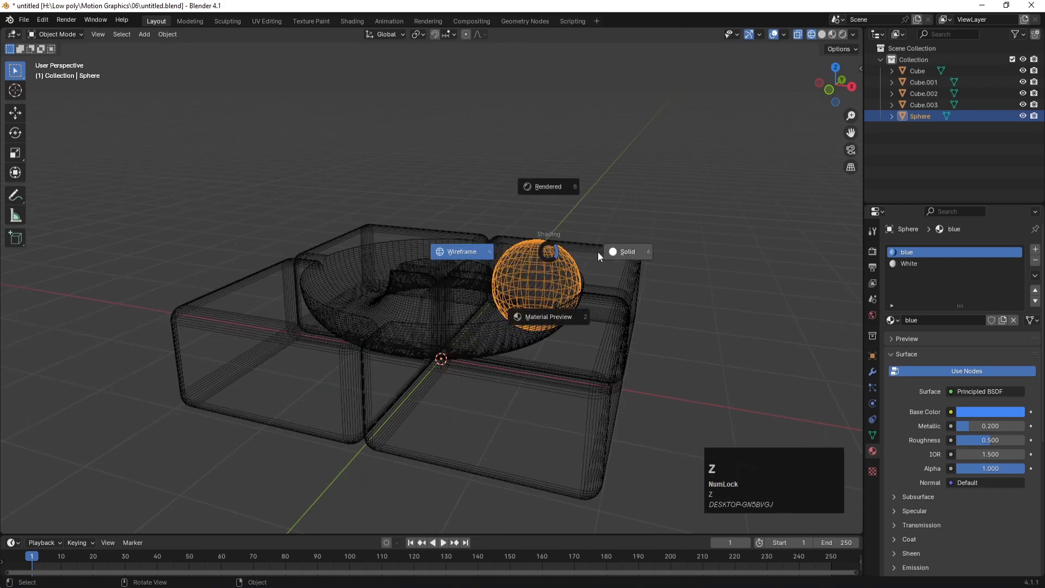
left_click(634, 252)
left_click(175, 34)
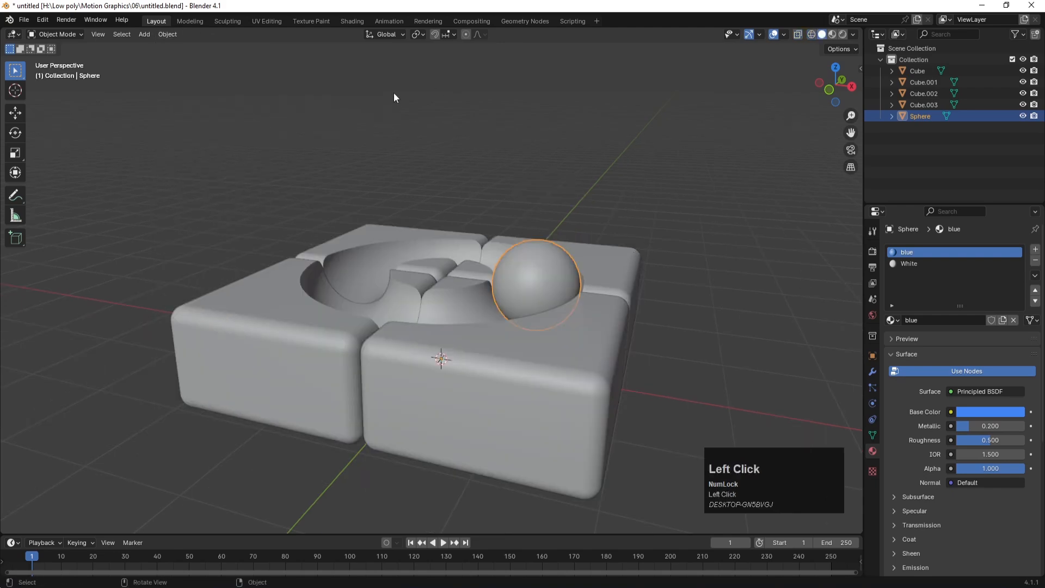
left_click(167, 34)
mouse_move(192, 60)
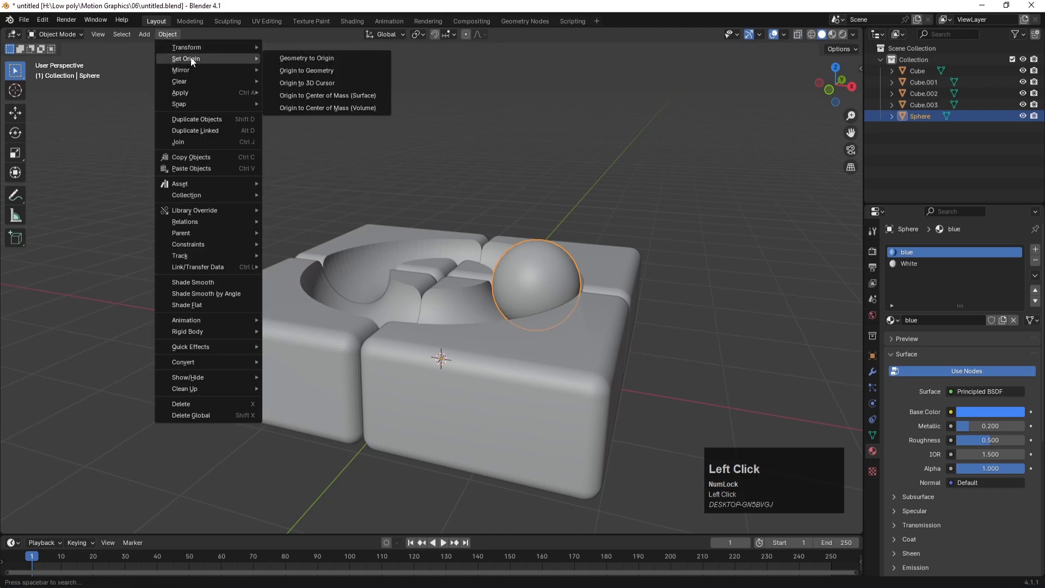
left_click(327, 96)
Set the origins of all four cubes to Center of Mass (Surface), and select only the sphere
scroll(531, 205, "down", 1)
scroll(531, 206, "down", 1)
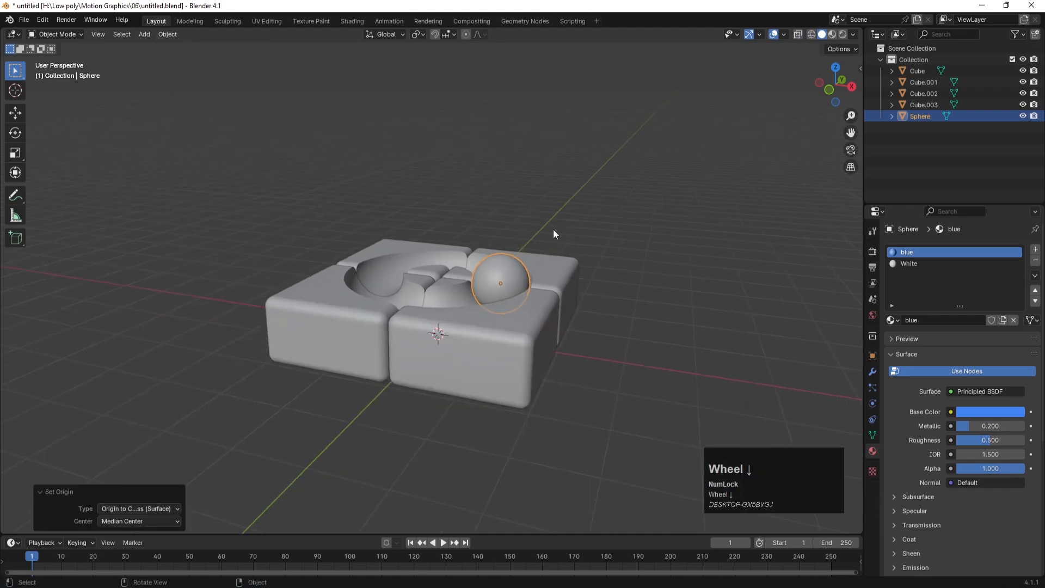
middle_click_drag(553, 229, 553, 221)
left_click(488, 367)
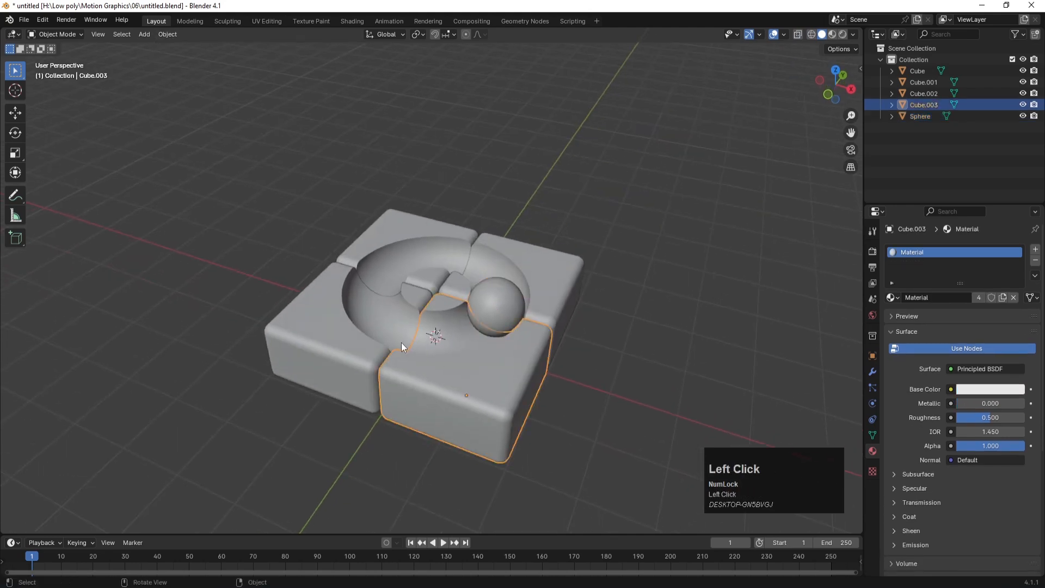
left_click(351, 318, "shift")
left_click(411, 244, "shift")
left_click(535, 261, "shift")
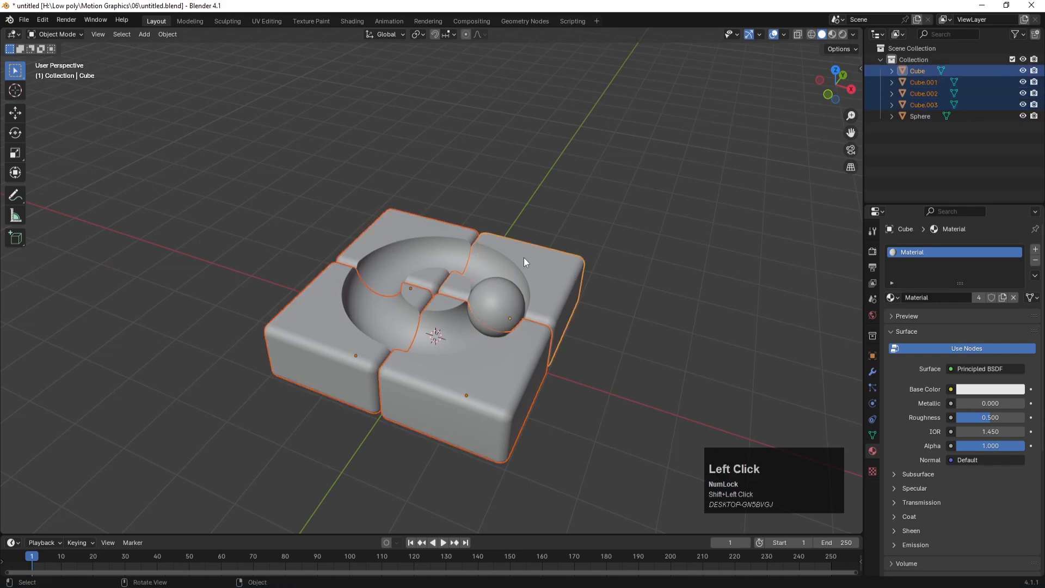
left_click(167, 35)
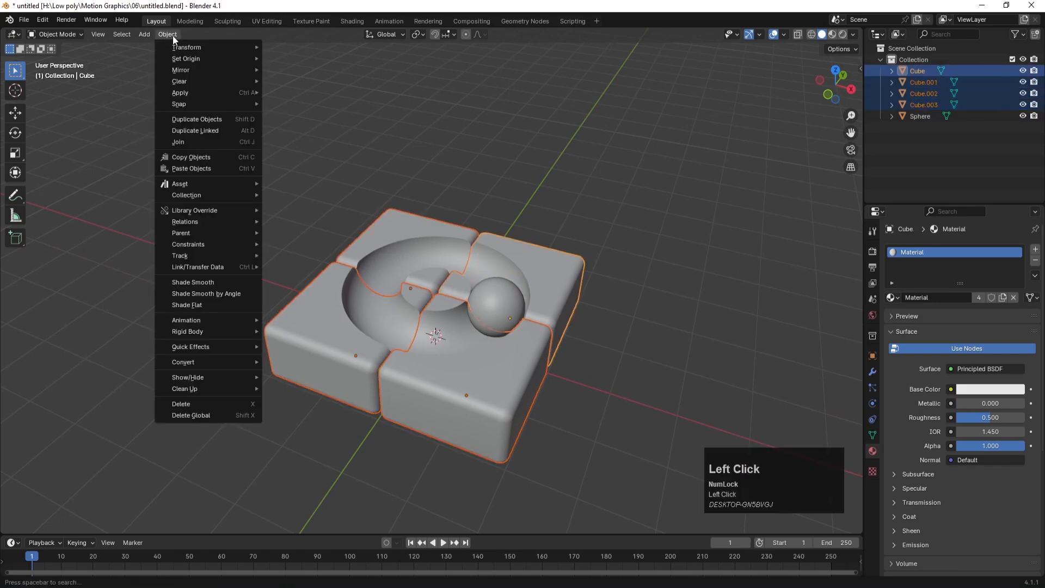
mouse_move(185, 59)
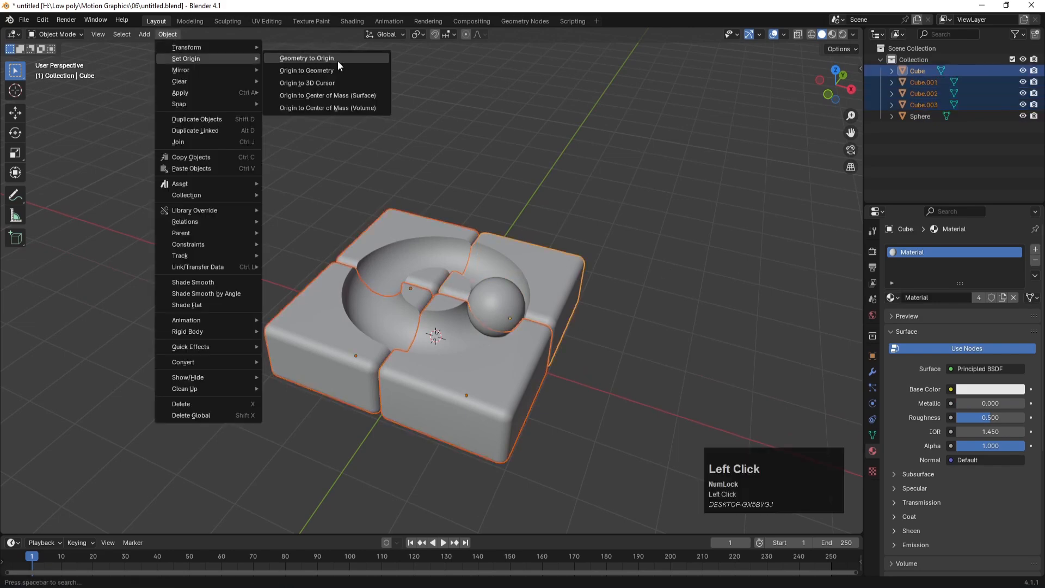
left_click(333, 96)
left_click(595, 150)
middle_click_drag(400, 161, 457, 259)
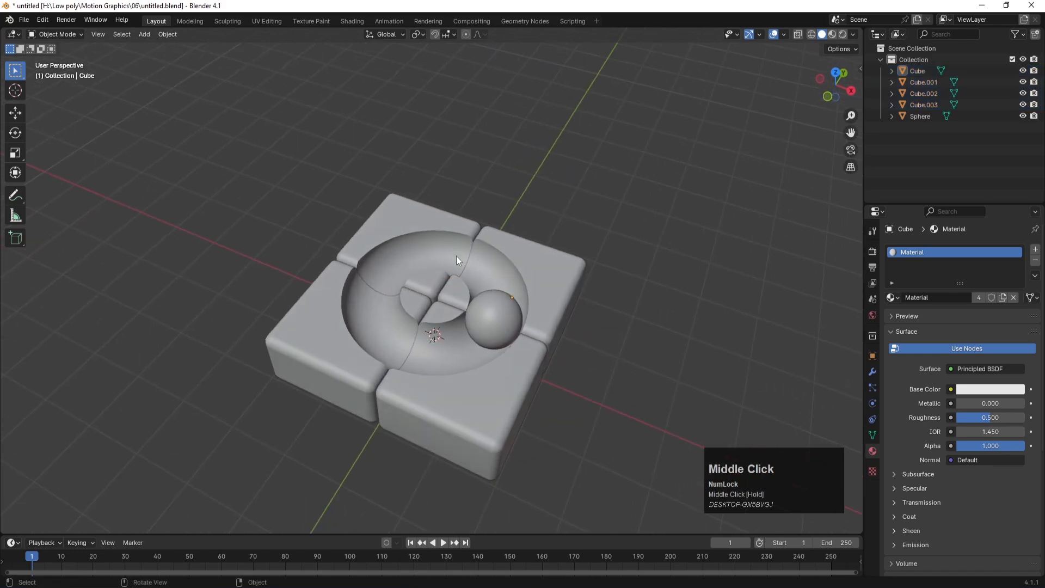
left_click(494, 316)
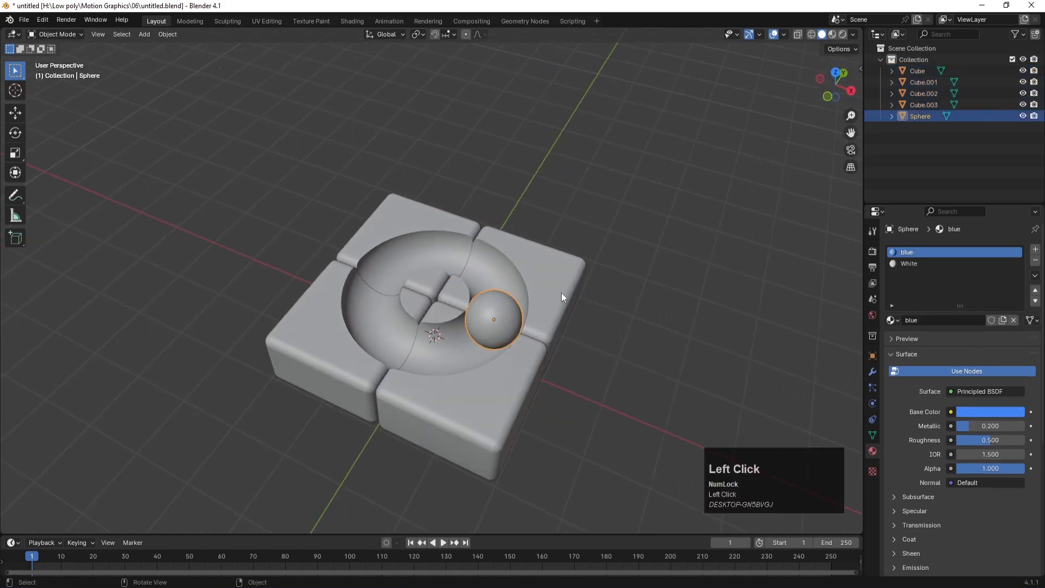
Add a Plain Axes empty at the origin and raise it about 1.93 m along Z above the cubes
middle_click_drag(562, 294, 483, 305)
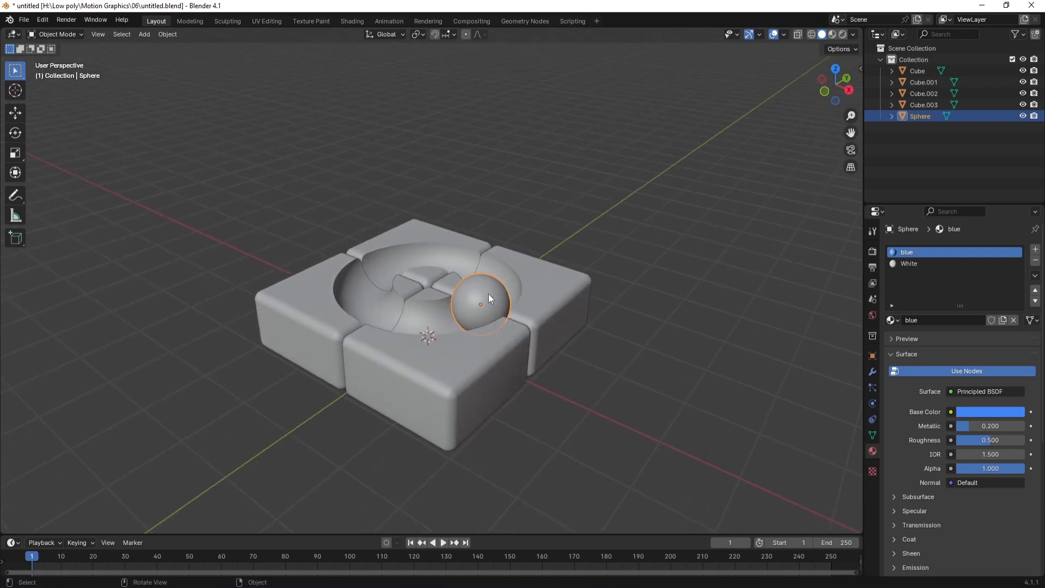
key("shift+a")
mouse_move(400, 379)
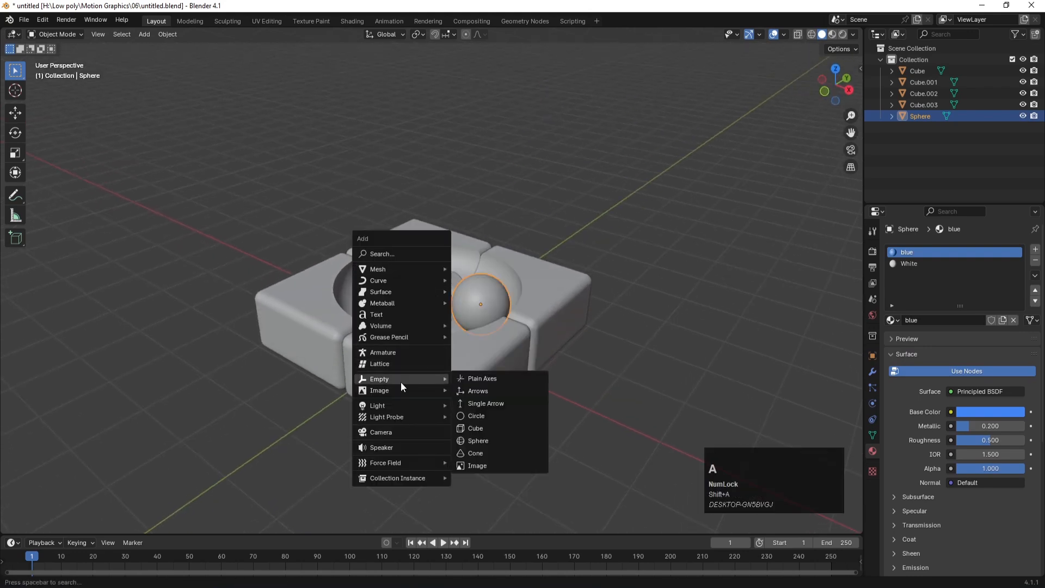
left_click(477, 380)
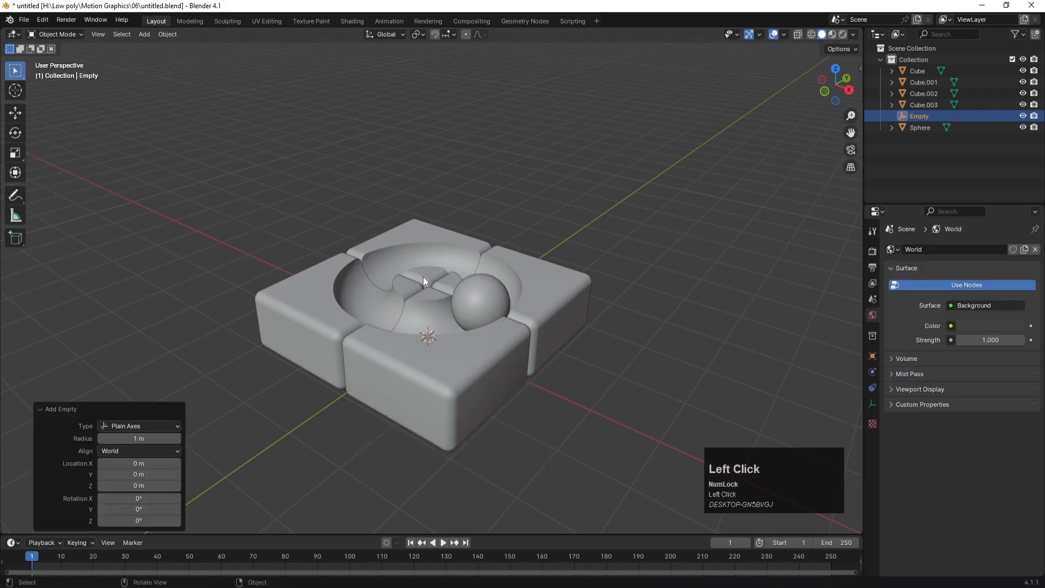
key("g")
key("z")
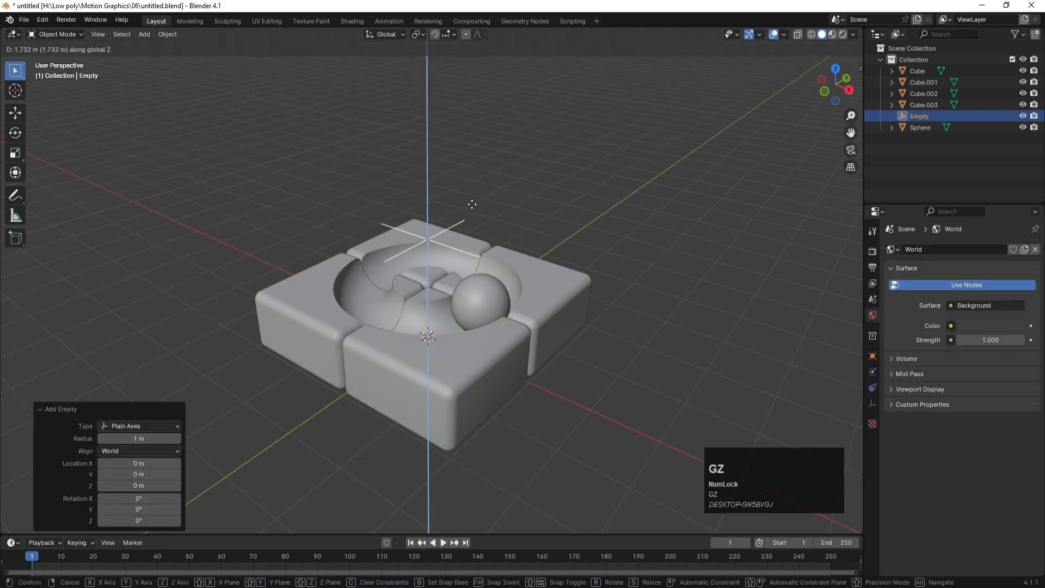
left_click(474, 200)
left_click(574, 189)
Parent the sphere to the empty using the Object option, and expand the empty's hierarchy in the outliner
middle_click_drag(563, 199, 527, 282)
left_click(504, 289)
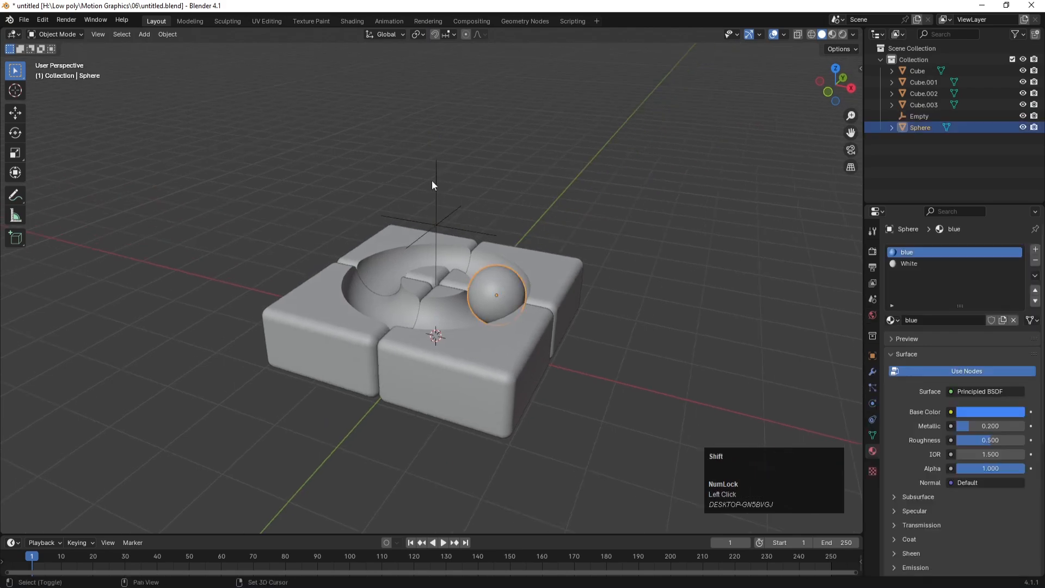
left_click(436, 163, "shift")
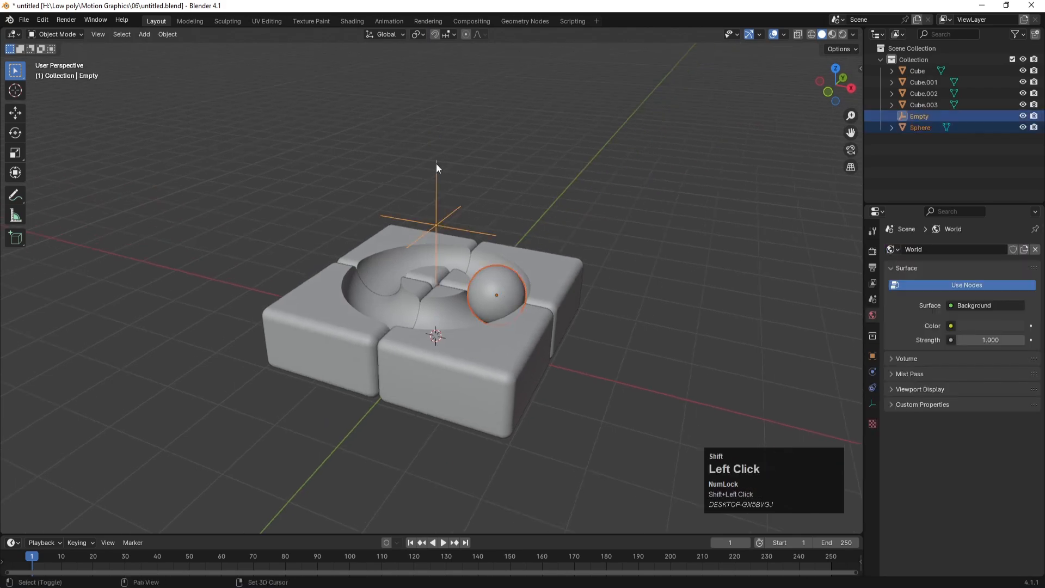
key("ctrl+p")
left_click(456, 128)
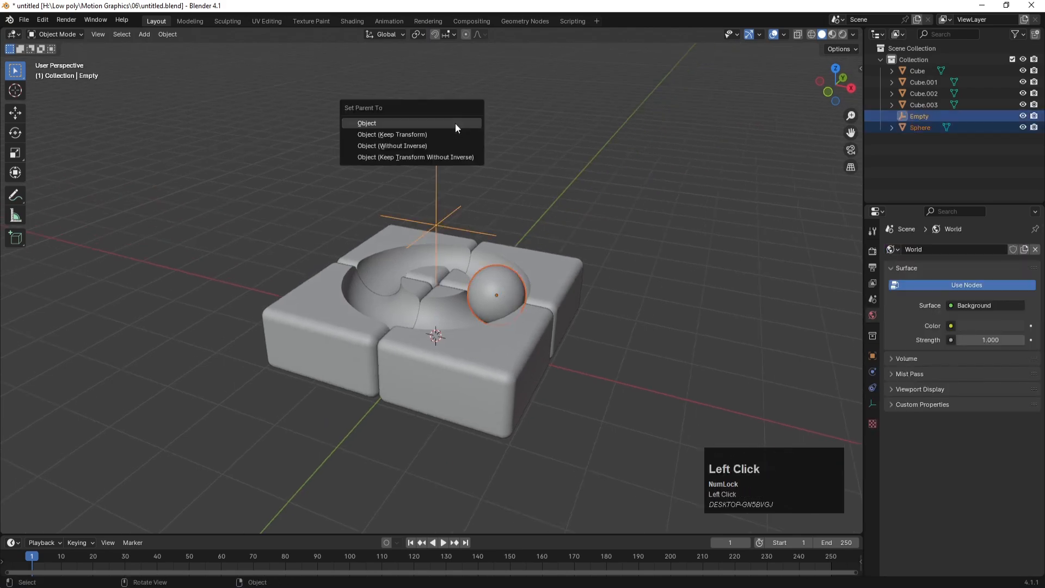
left_click(545, 177)
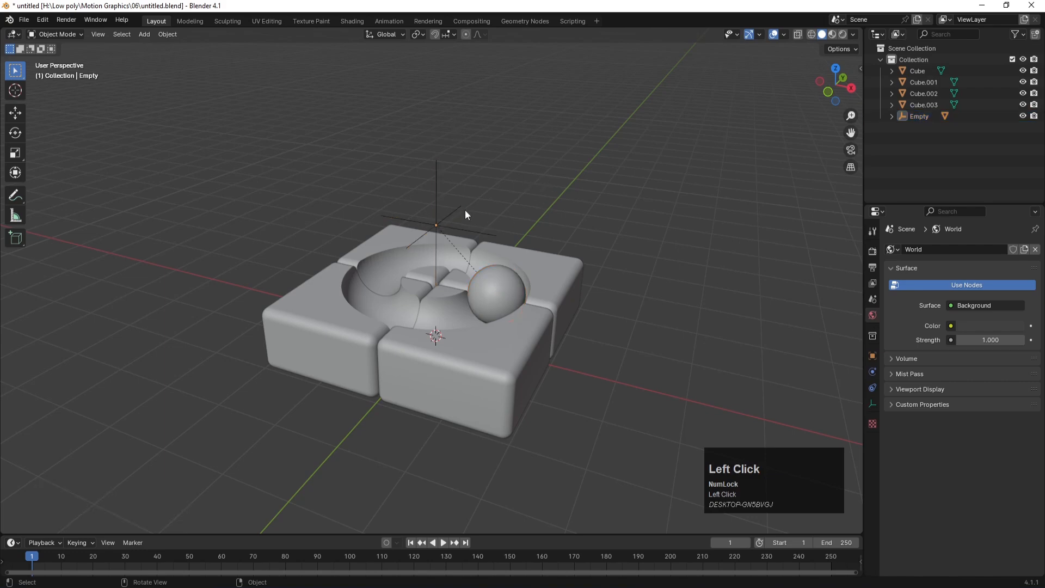
left_click(891, 117)
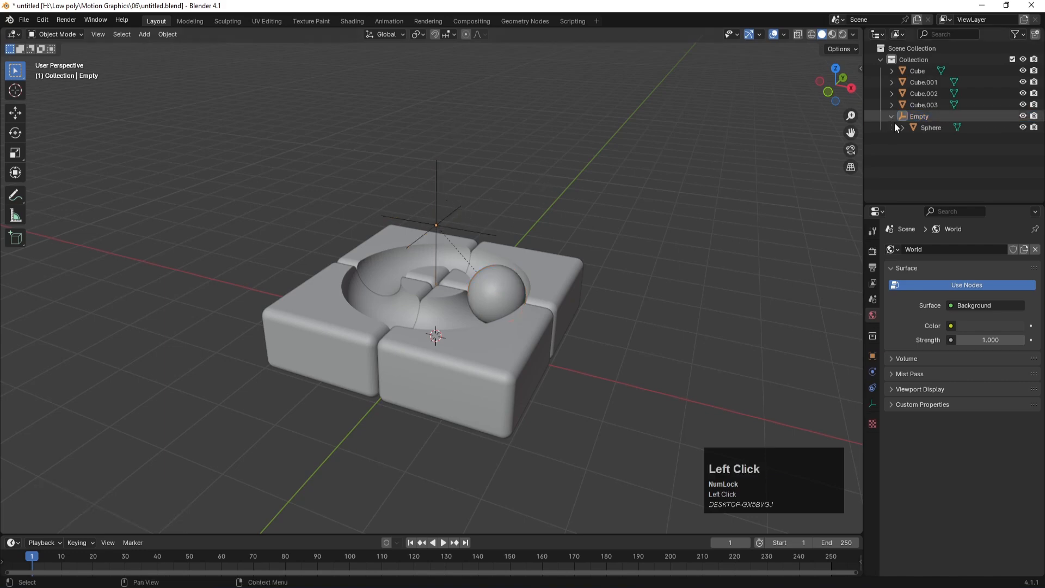
Select the empty, try spinning it about Z in its object properties, and set the Z rotation back to 0°
left_click(436, 186)
left_click(872, 356)
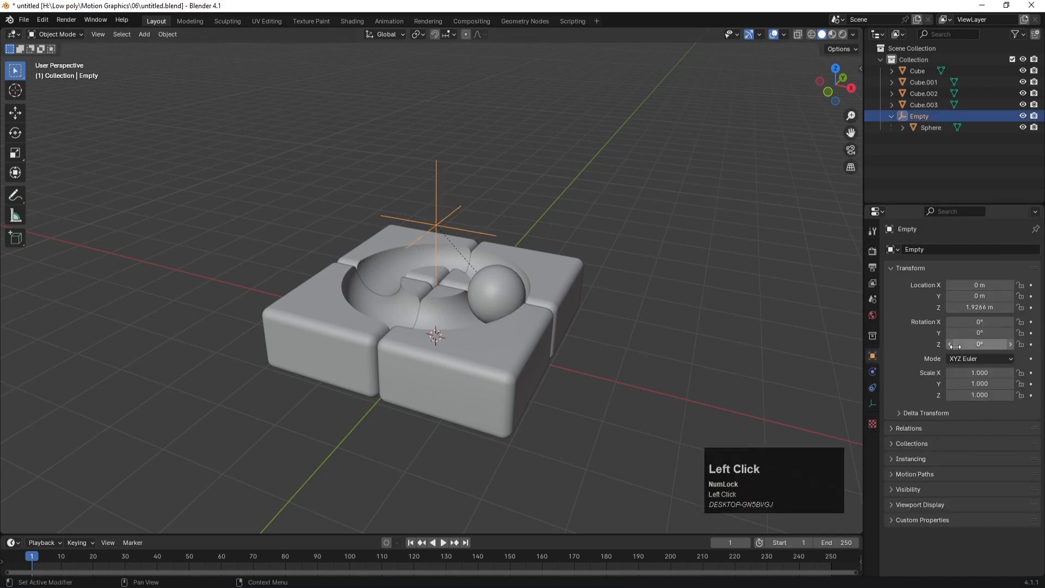
mouse_move(980, 344)
left_mouse_down()
mouse_move(1013, 344)
mouse_move(964, 344)
left_mouse_up()
left_click(980, 344)
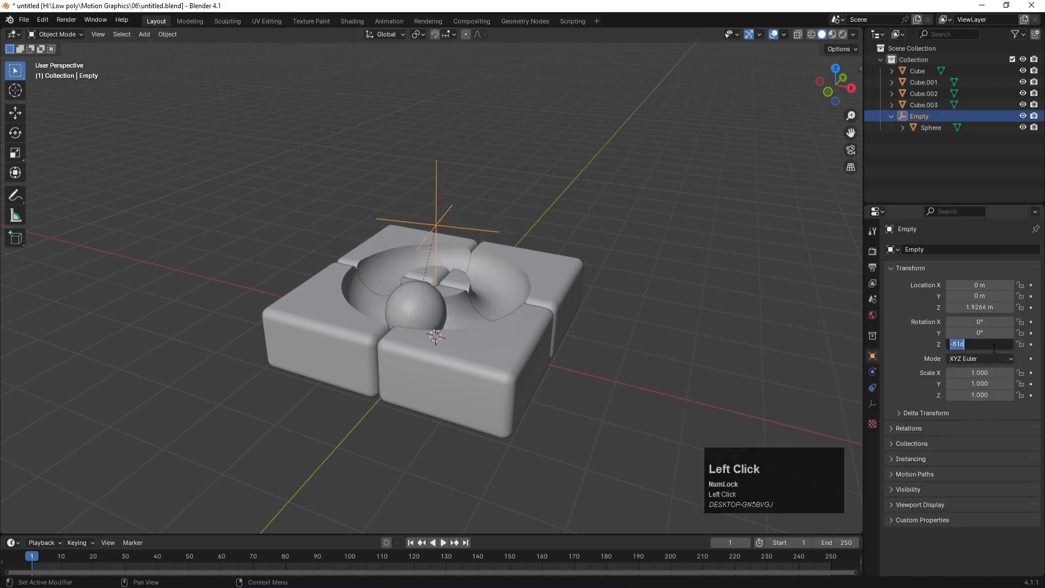
type("0")
key("Return")
Enlarge the timeline and keyframe the empty's Z rotation of 0° at frame 1
left_click_drag(509, 537, 508, 493)
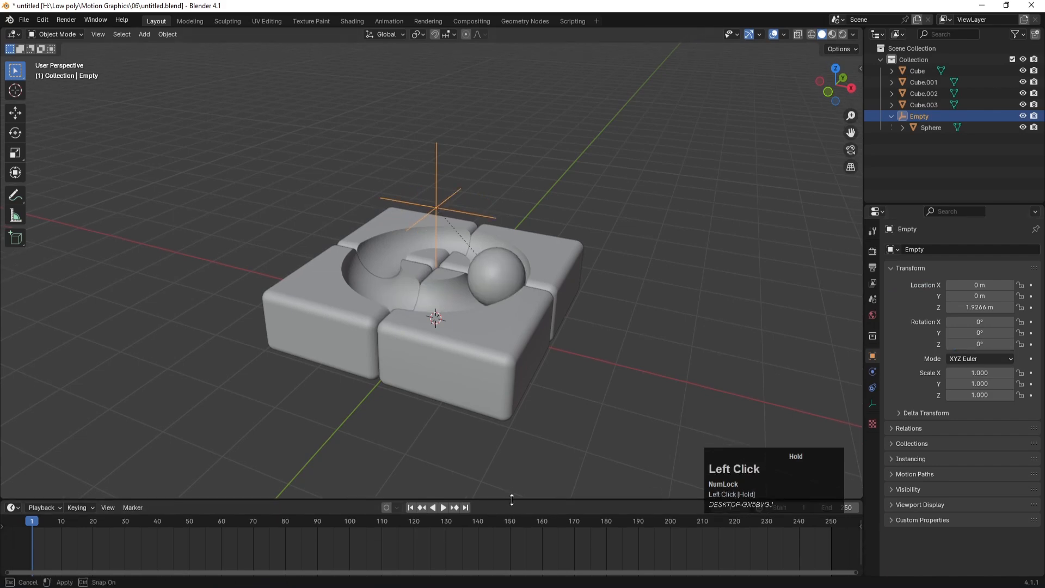
middle_click_drag(508, 430, 590, 315)
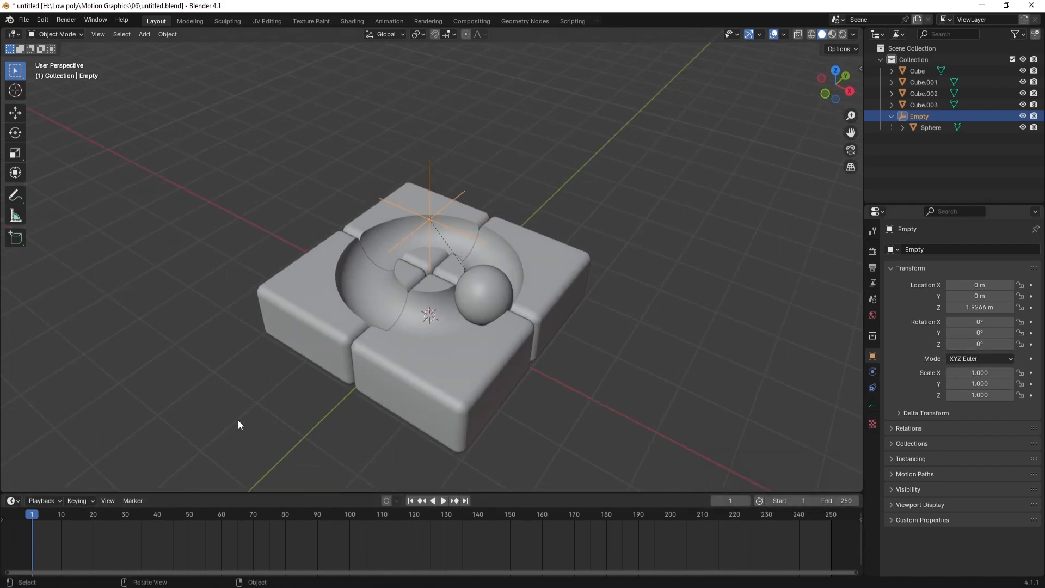
left_click(1031, 344)
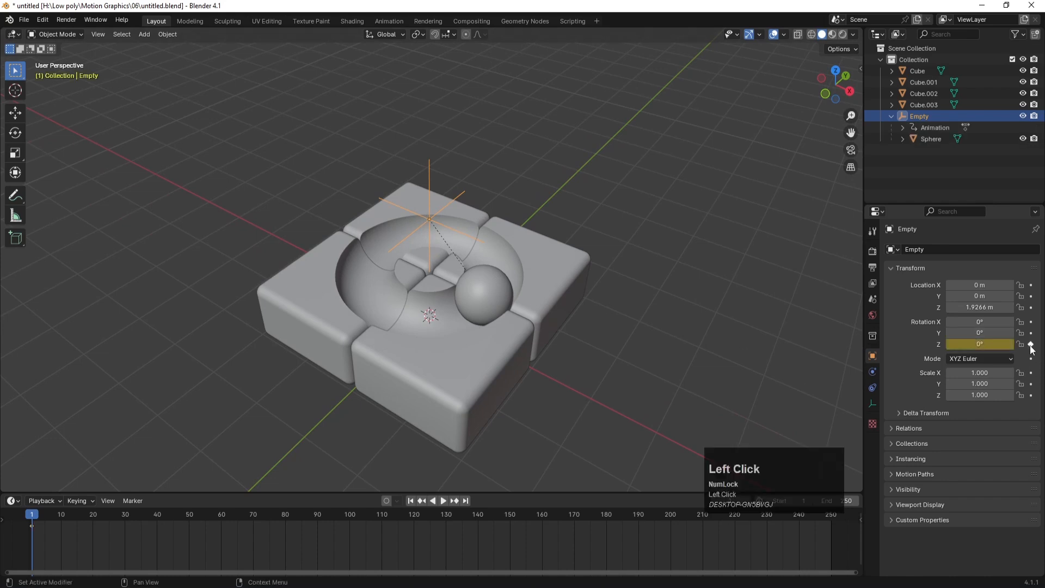
At frame 120, set the empty's Z rotation to 360° and keyframe it
left_click(414, 518)
left_click(985, 346)
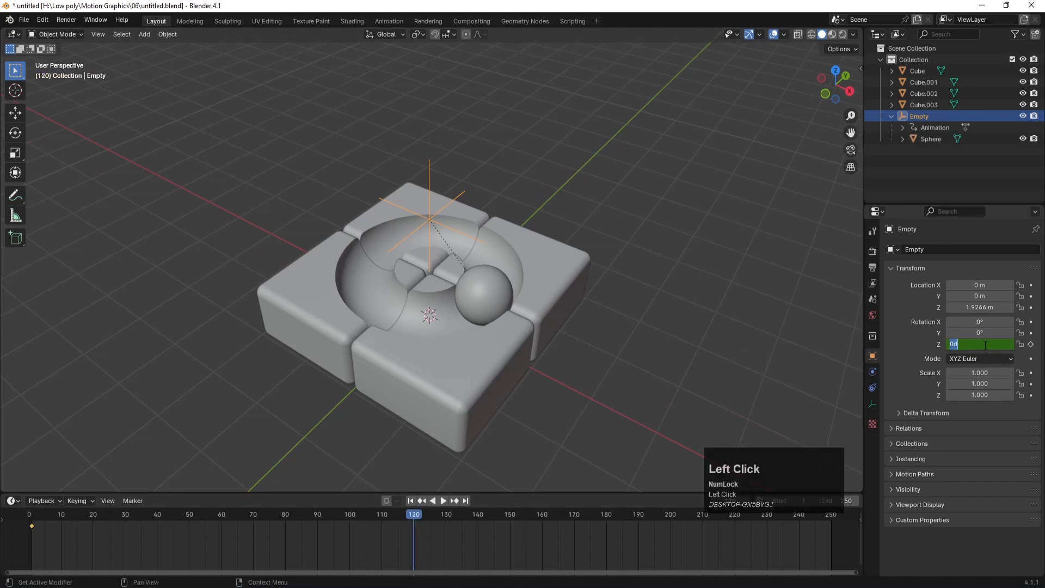
type("360")
key("Return")
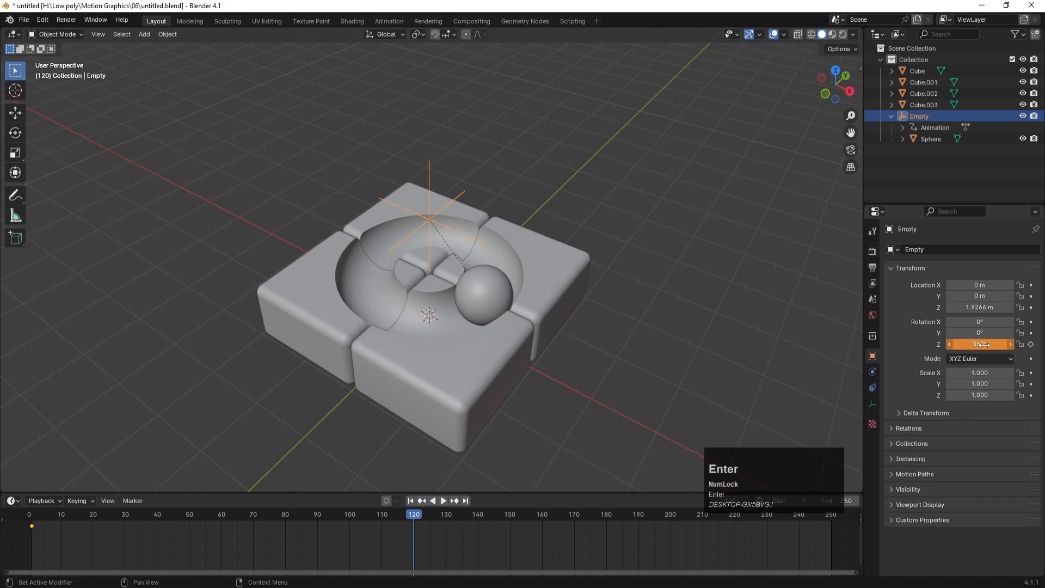
left_click(1031, 344)
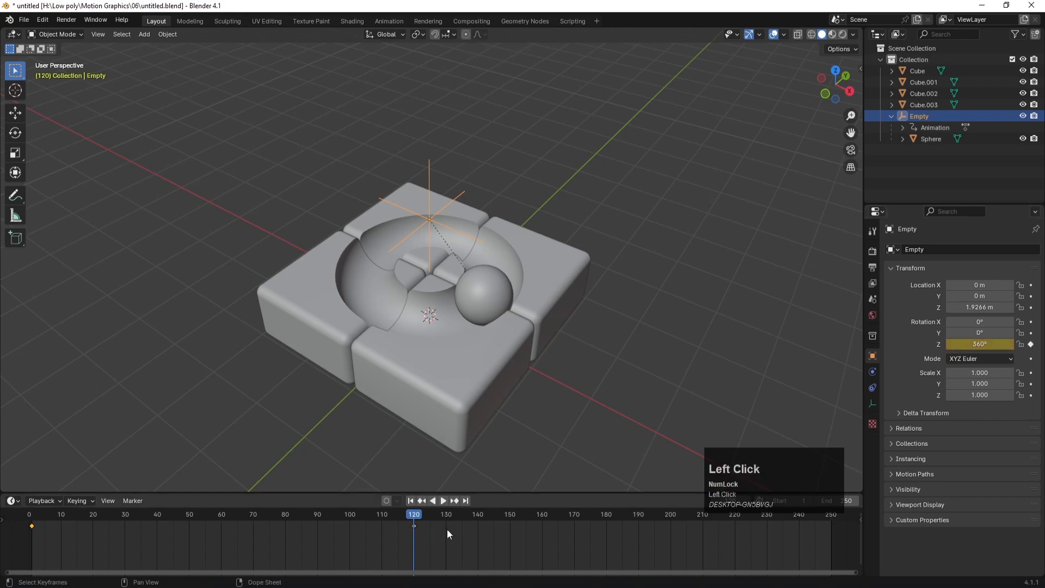
Set the scene's end frame to 120
left_click_drag(777, 487, 789, 449)
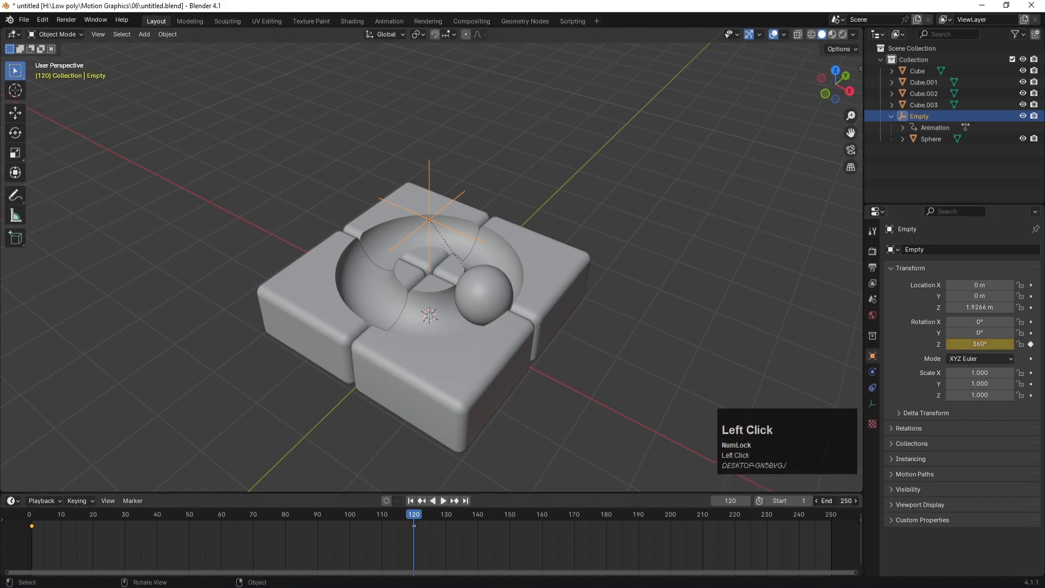
left_click(838, 500)
type("120")
key("Return")
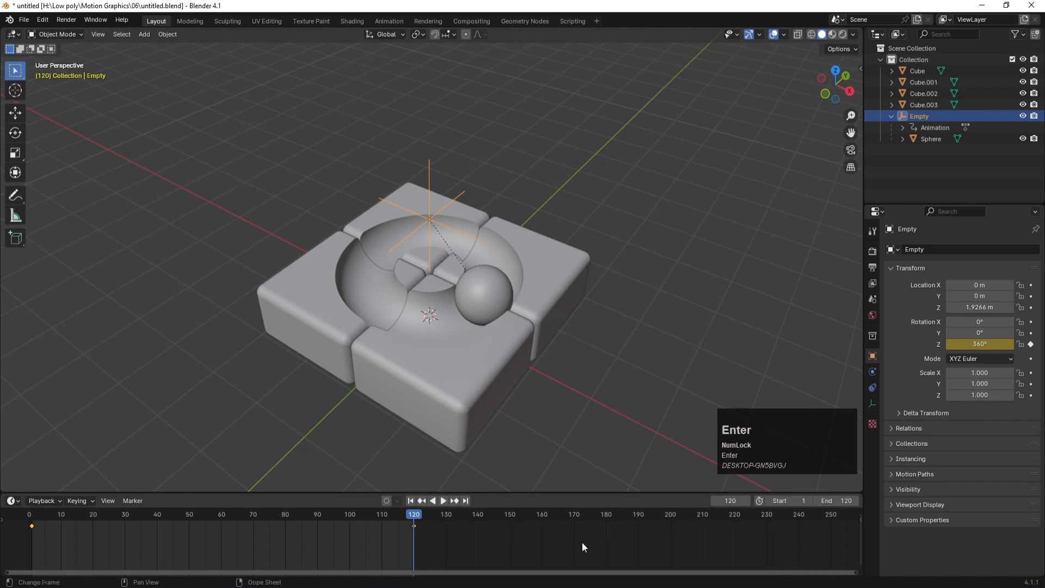
Preview the sphere's orbit around the groove over the timeline, return to frame 1, and deselect the empty
left_click_drag(345, 518, 838, 521)
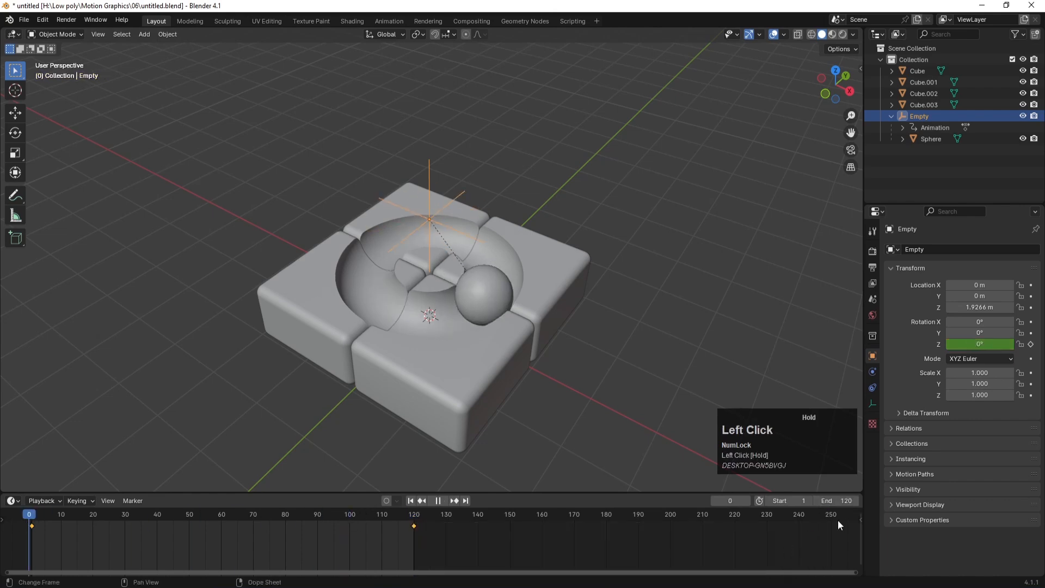
left_click_drag(25, 533, 32, 527)
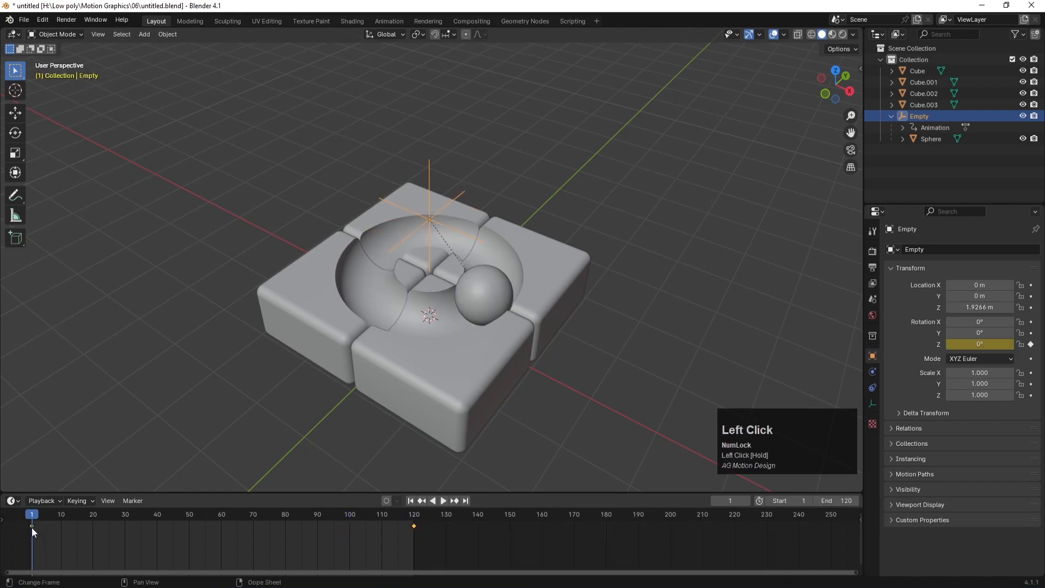
left_click(105, 365)
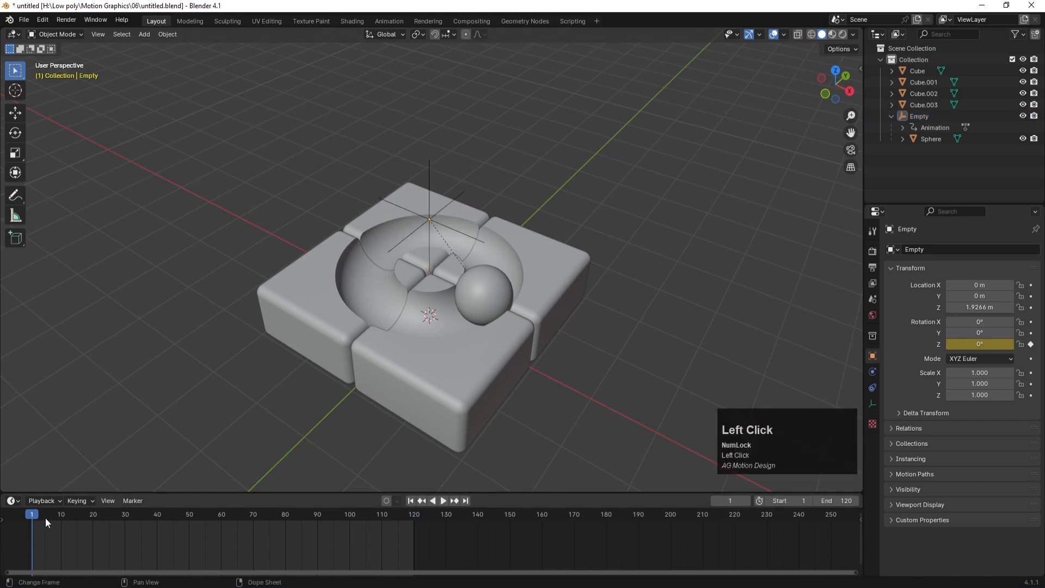
left_click_drag(45, 518, 34, 515)
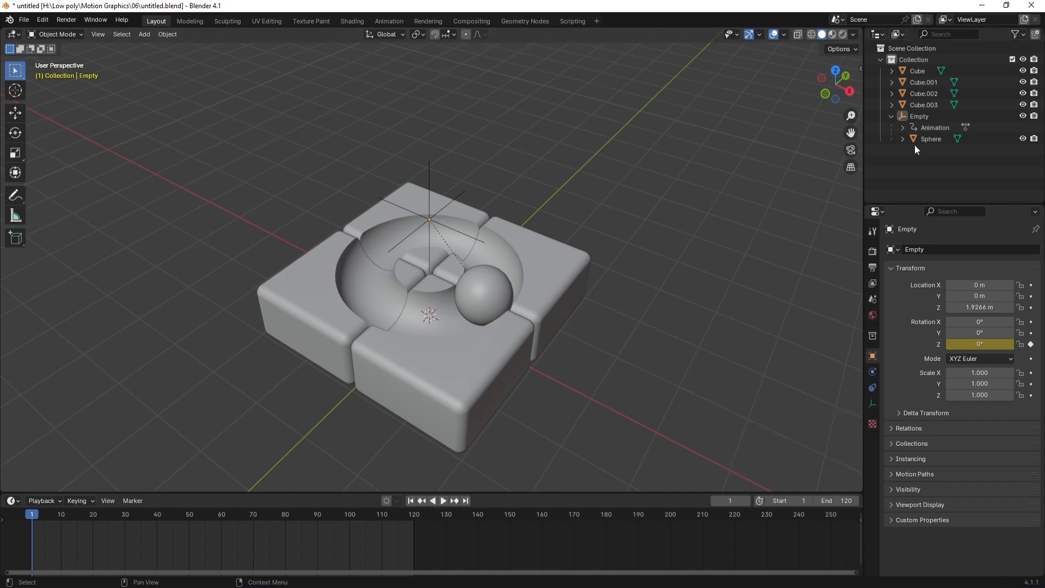
Add a floor plane at the origin, scale it by about 27.6, and check it against the cubes in front view
scroll(445, 297, "down", 1)
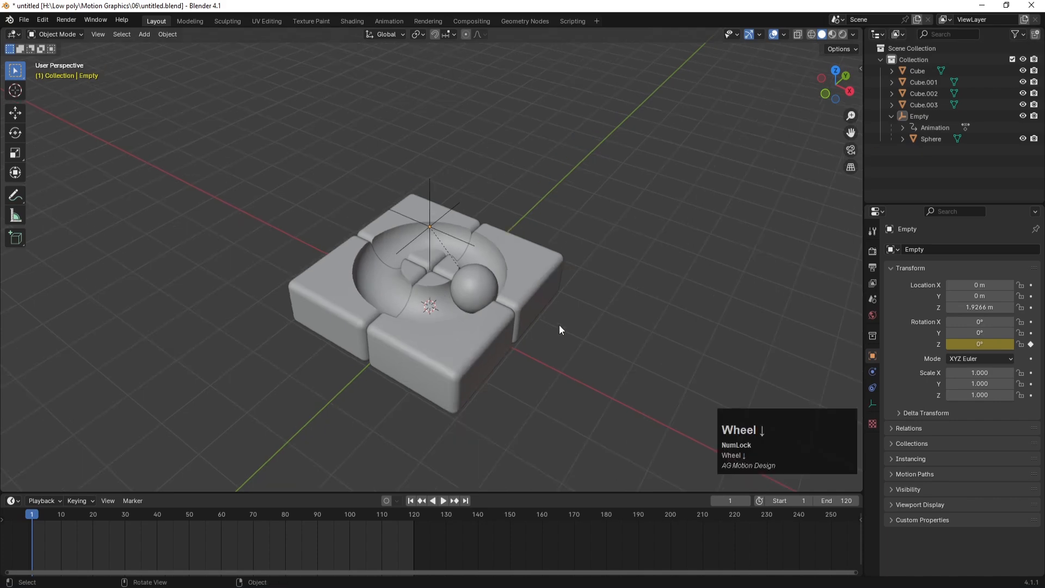
middle_click_drag(568, 322, 553, 305)
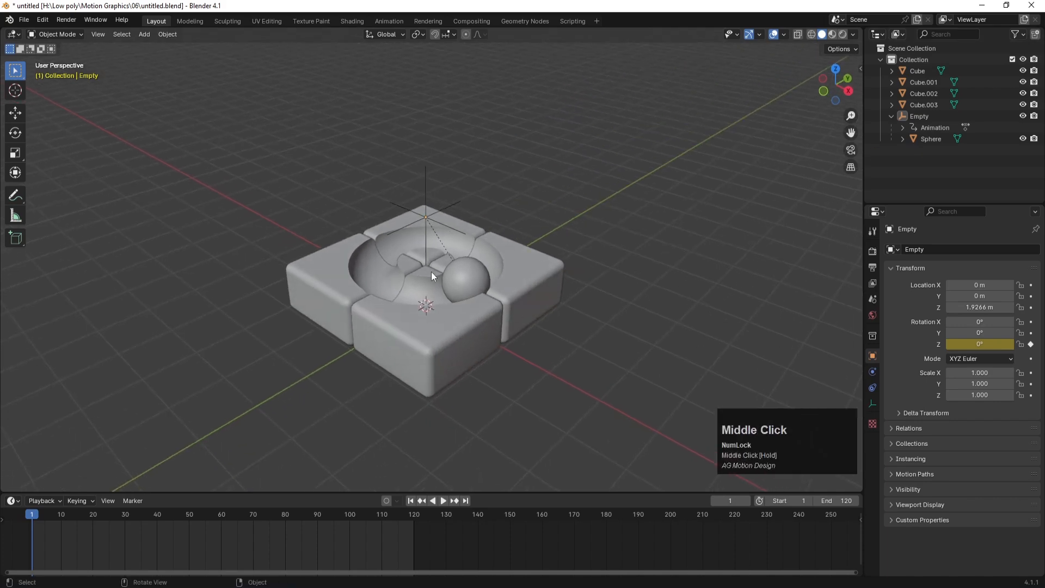
key("shift+a")
mouse_move(376, 159)
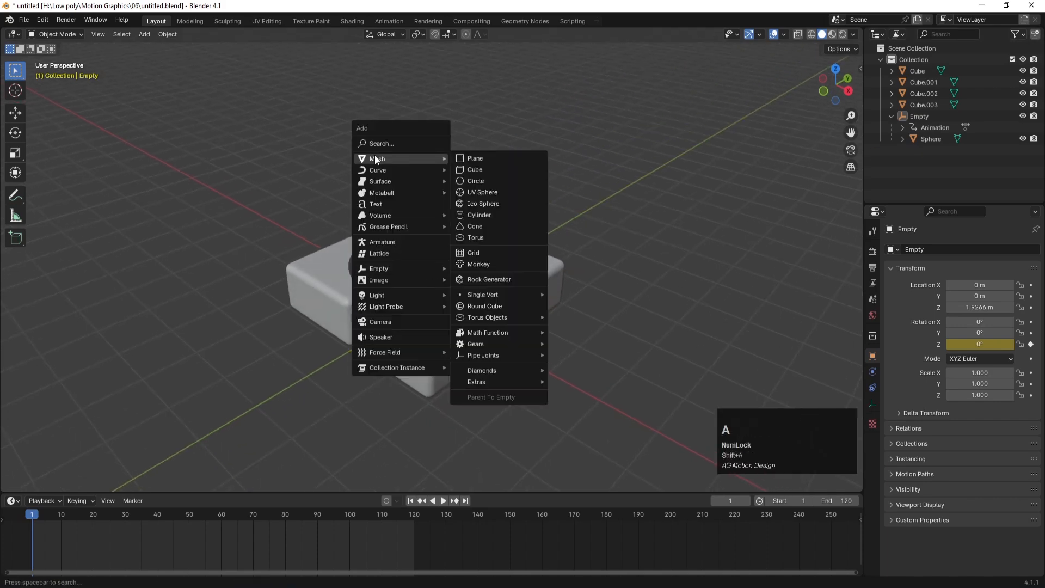
left_click(475, 158)
key("s")
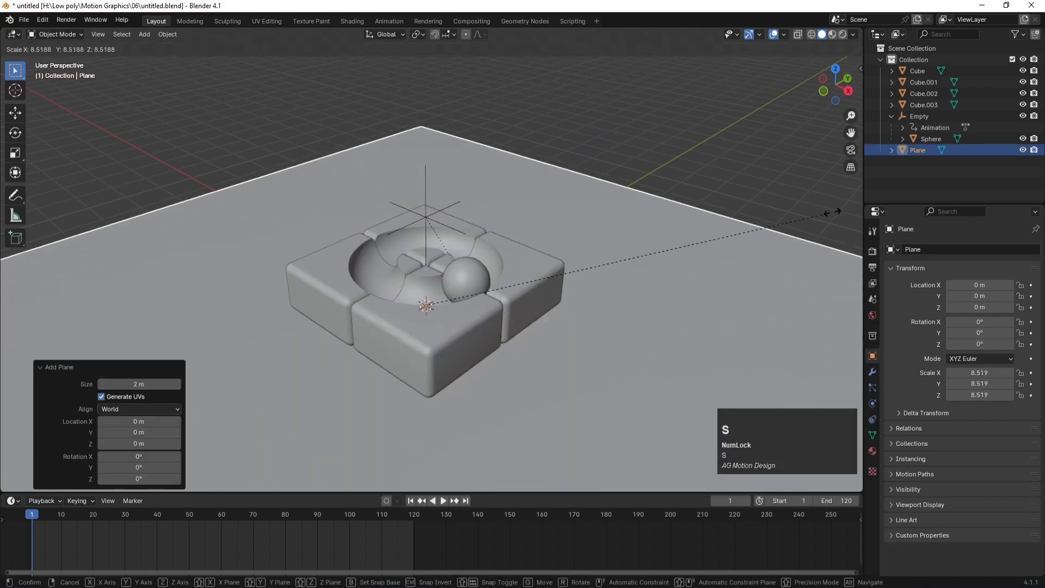
left_click(811, 467)
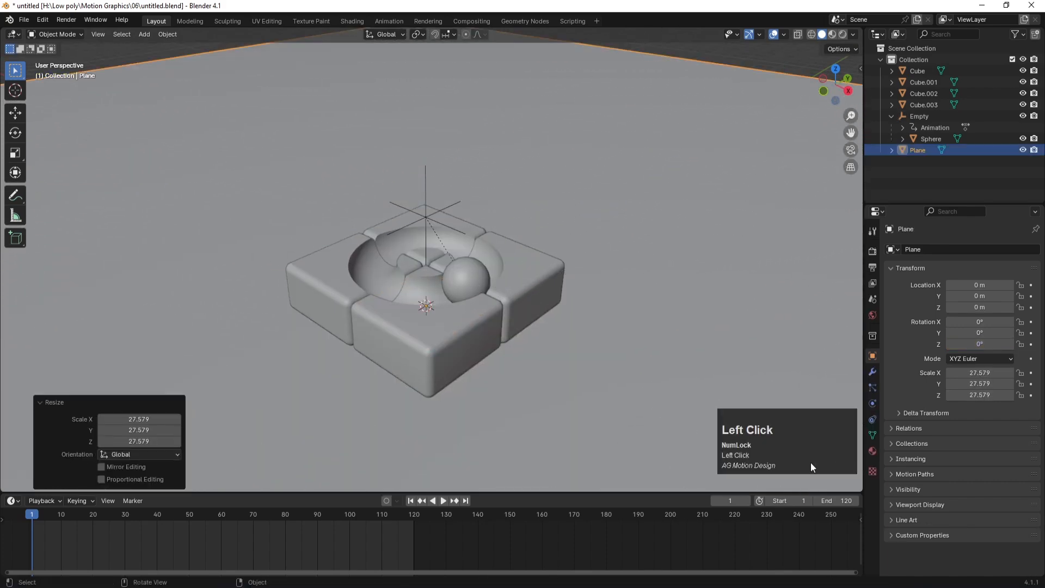
key("KP_1")
scroll(370, 314, "up", 2)
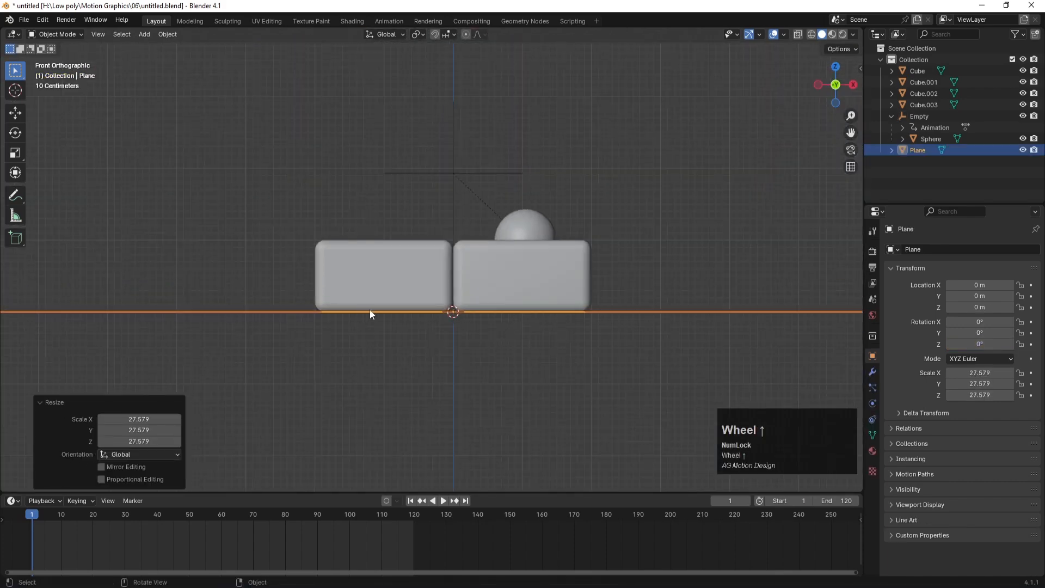
middle_click_drag(511, 253, 444, 299)
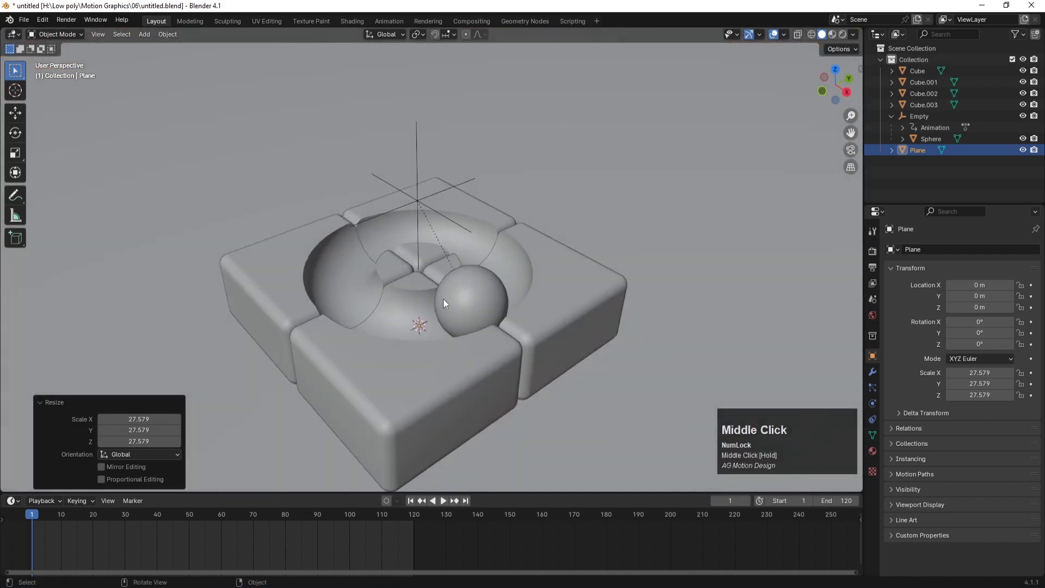
Add a camera at the origin and switch to the camera view
scroll(443, 298, "down", 2)
scroll(446, 269, "up", 1)
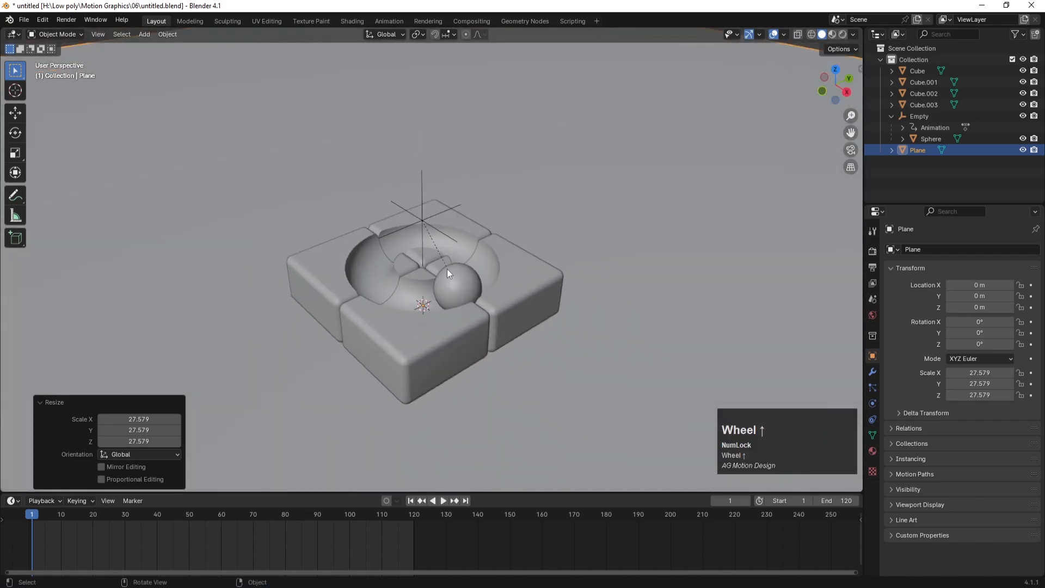
key("shift+a")
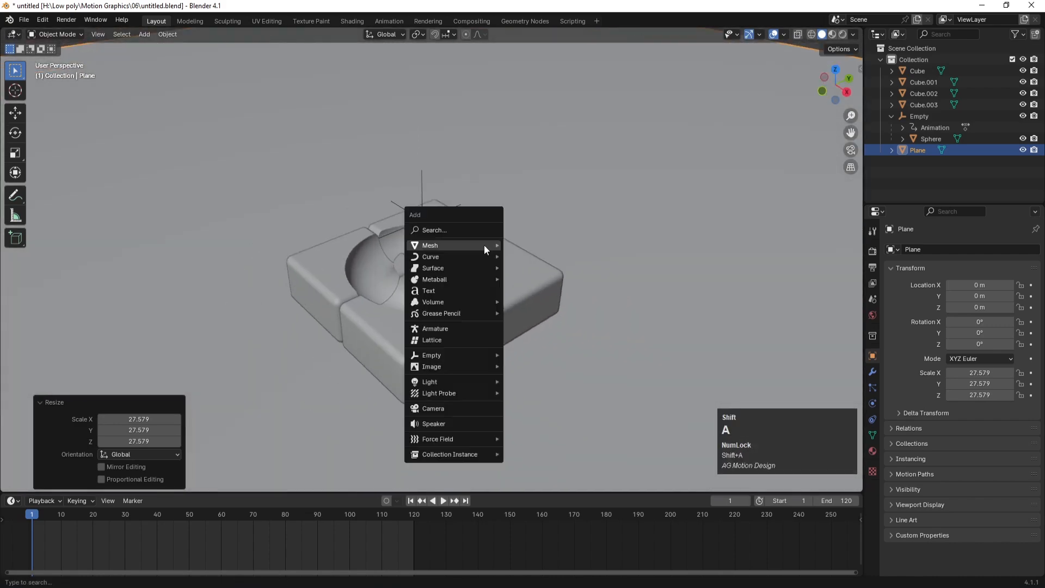
mouse_move(429, 382)
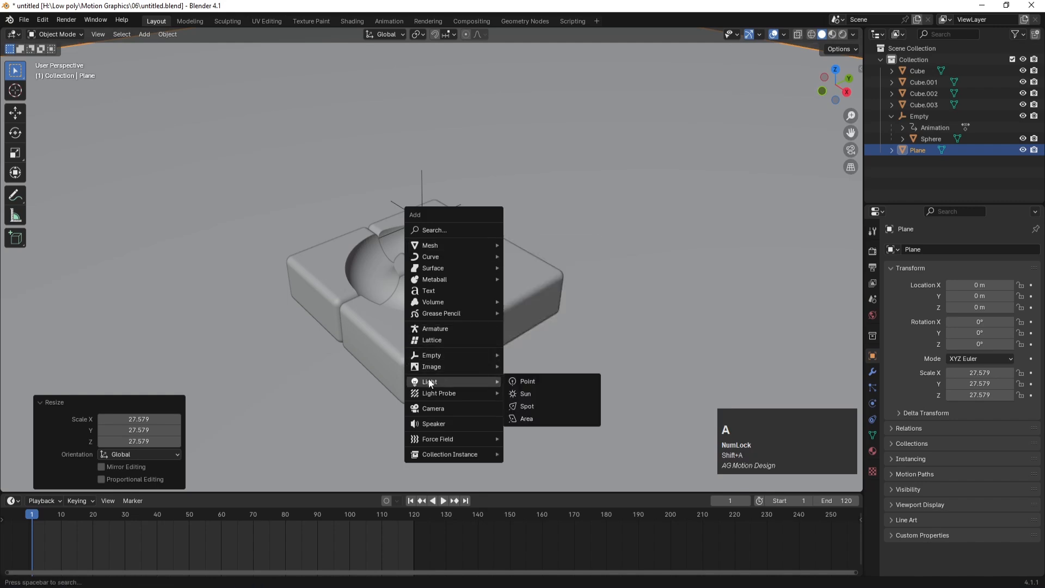
left_click(429, 407)
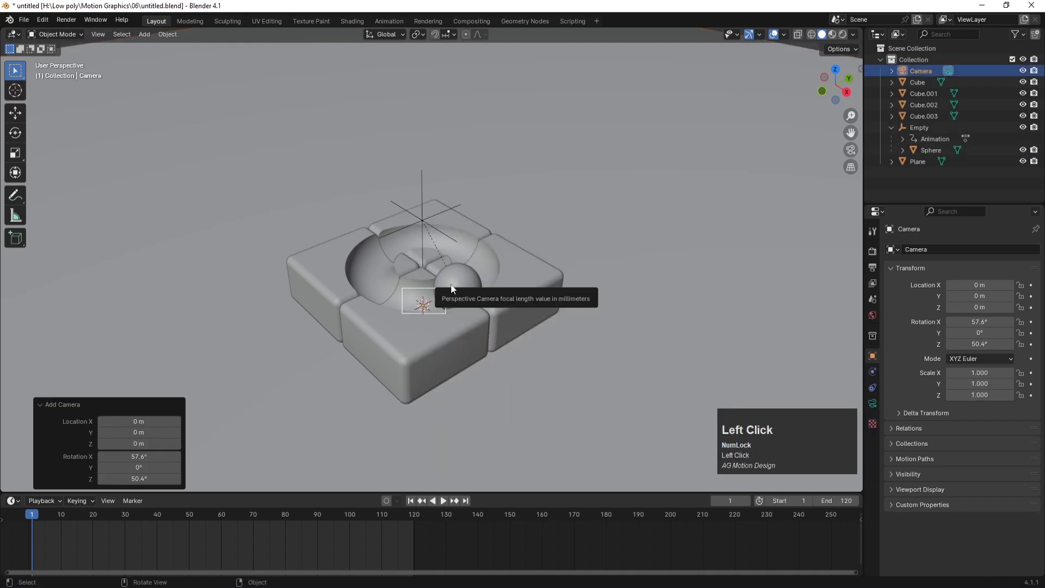
key("KP_0")
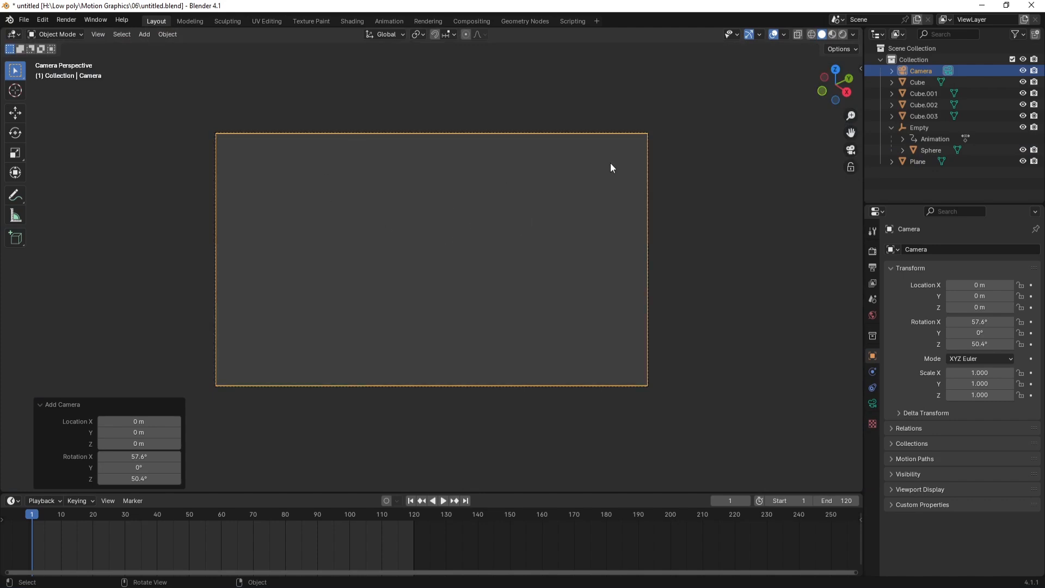
Lock the camera to the view and pull it back until the whole cube block fits inside the frame
key("n")
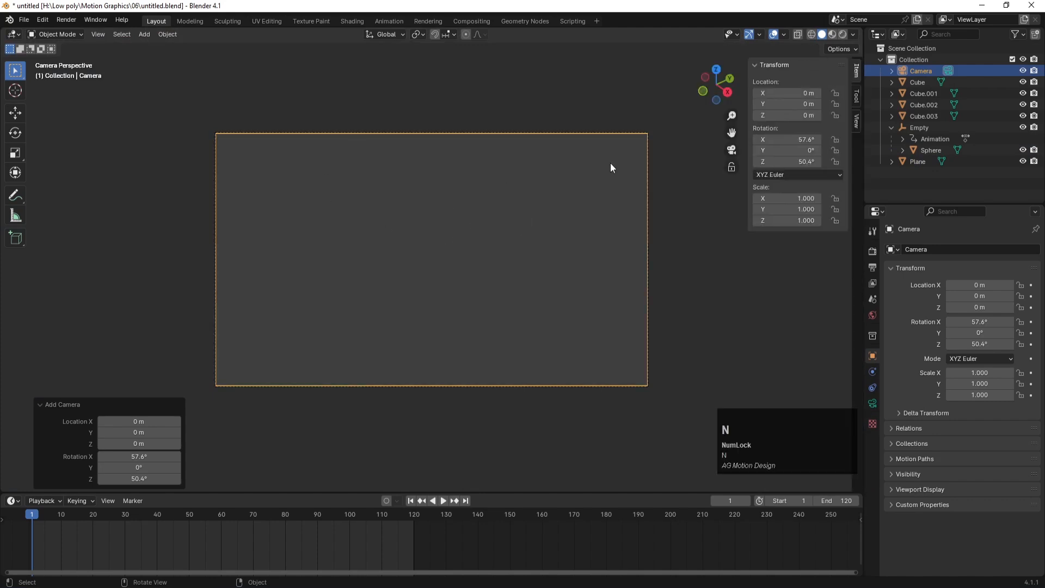
left_click(857, 121)
left_click(795, 206)
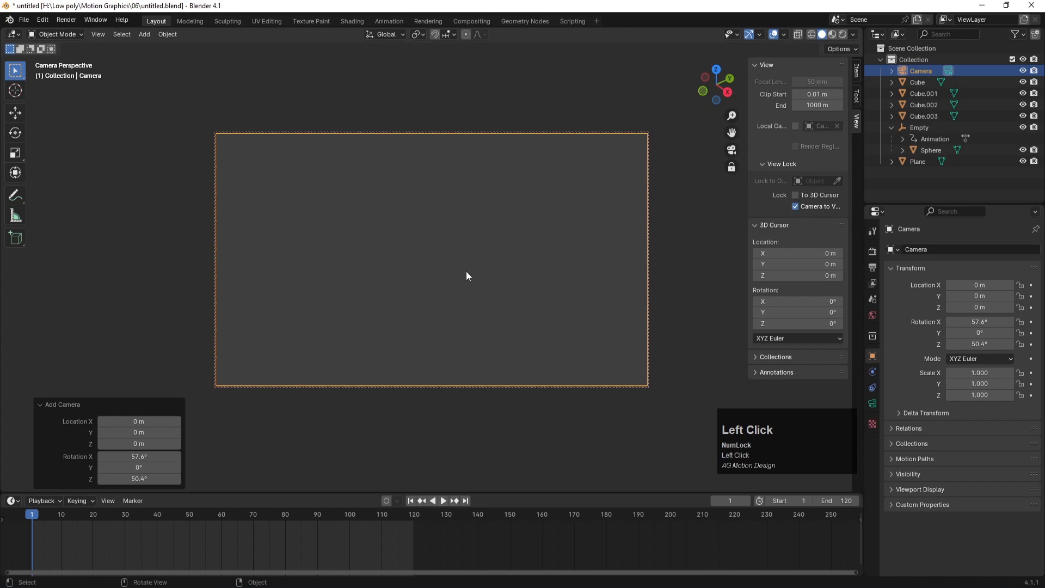
scroll(468, 285, "down", 2)
scroll(468, 289, "down", 10)
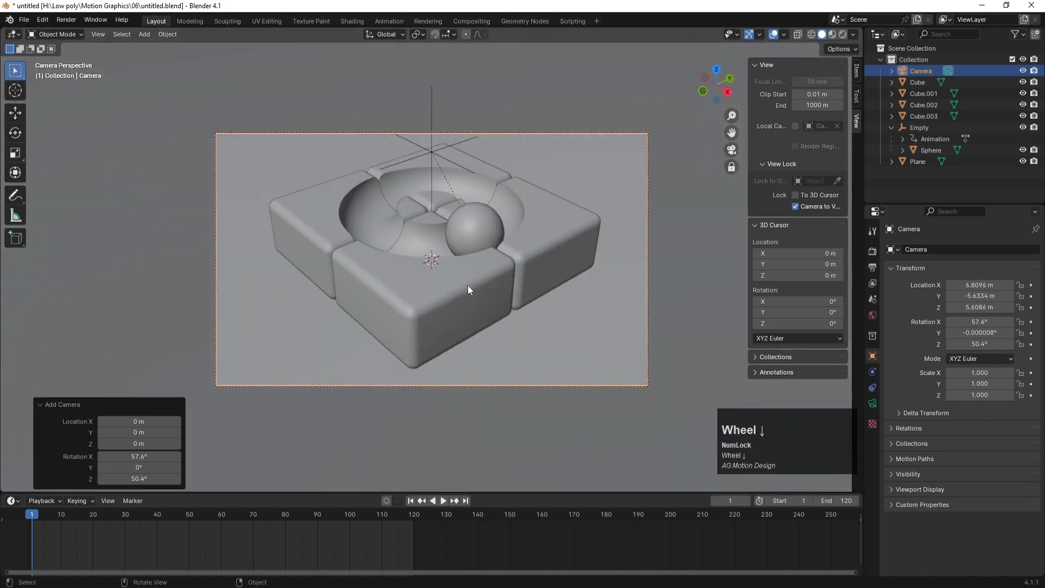
Set the camera's focal length to 200 mm and pull the camera back to reframe the cube block
left_click(871, 404)
left_click(982, 304)
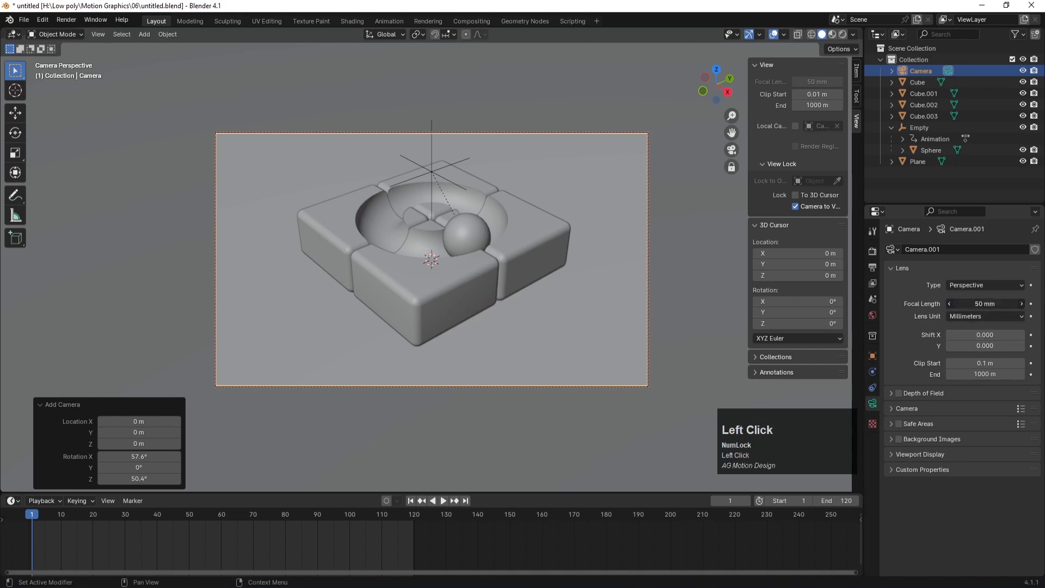
type("200")
key("Return")
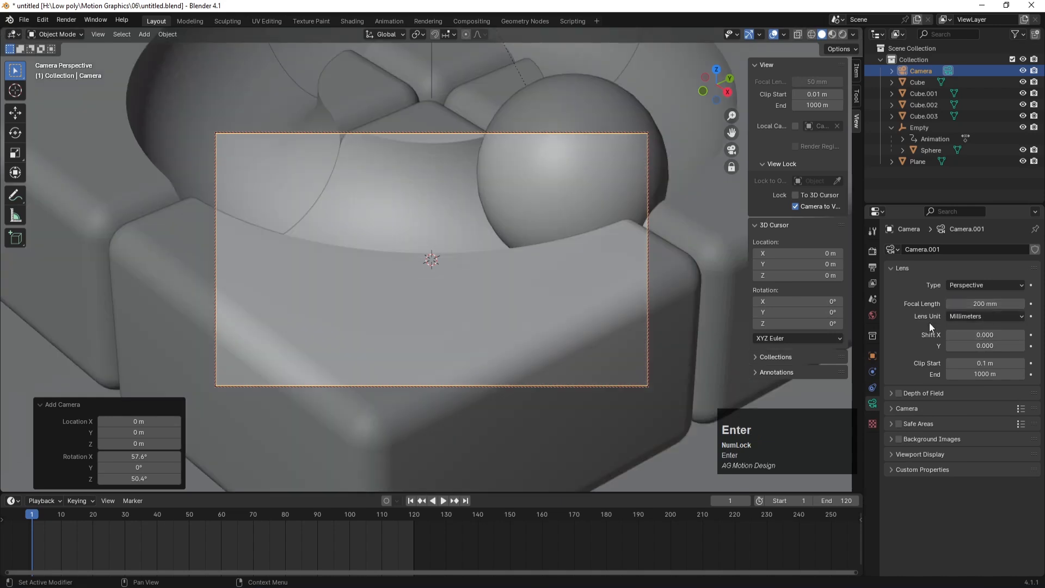
scroll(502, 266, "down", 6)
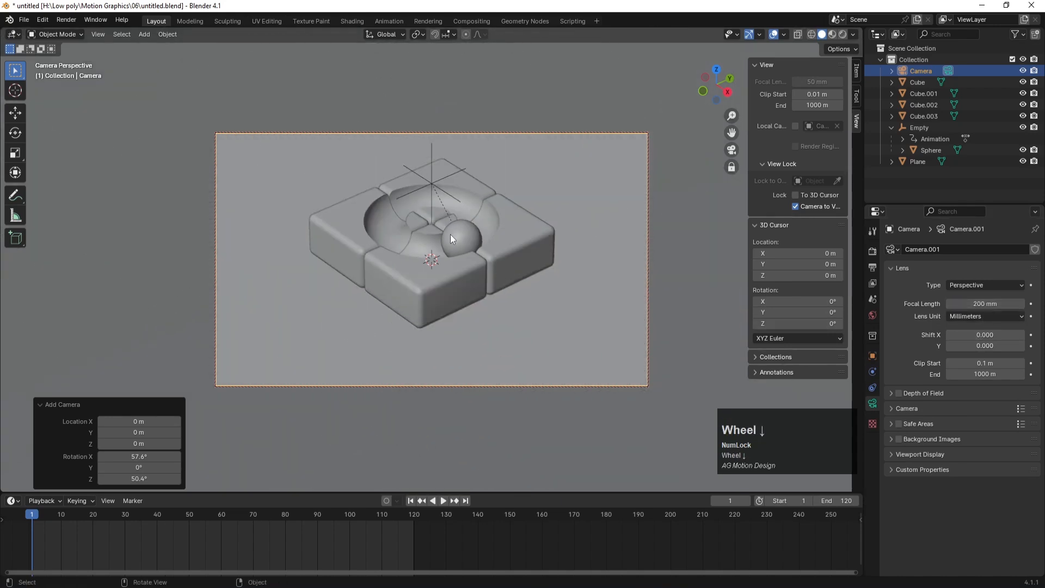
Angle the camera more steeply down at the cube block and set its sensor size to 31 mm
middle_click_drag(449, 234, 444, 270)
scroll(452, 285, "down", 1)
right_click(436, 243, "alt")
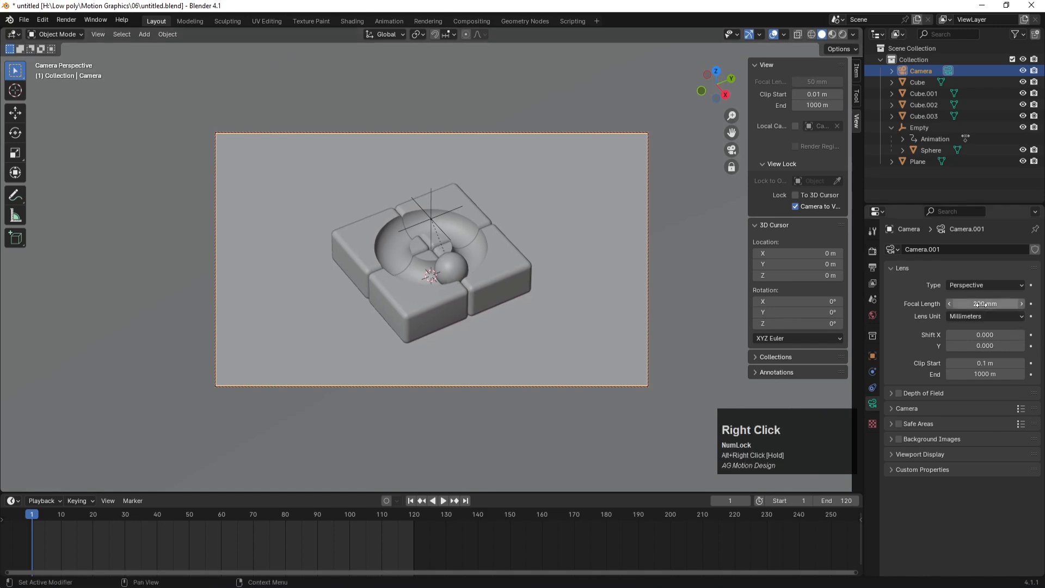
left_click(894, 409)
left_click_drag(985, 438, 960, 437)
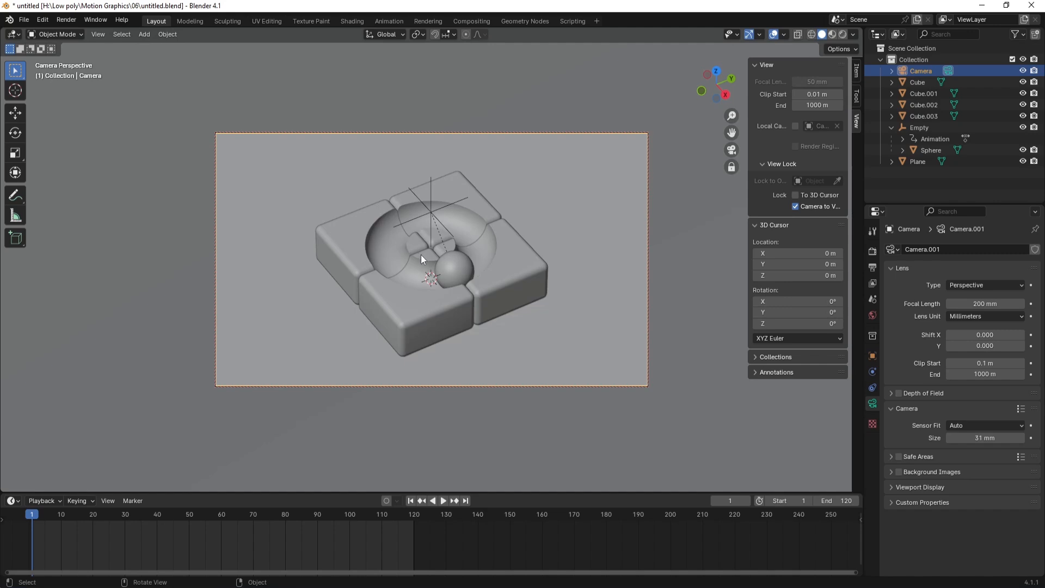
Enlarge the framed camera view with Camera to View disabled, re-enable the lock, and save the file
left_click(795, 207)
scroll(450, 244, "up", 3)
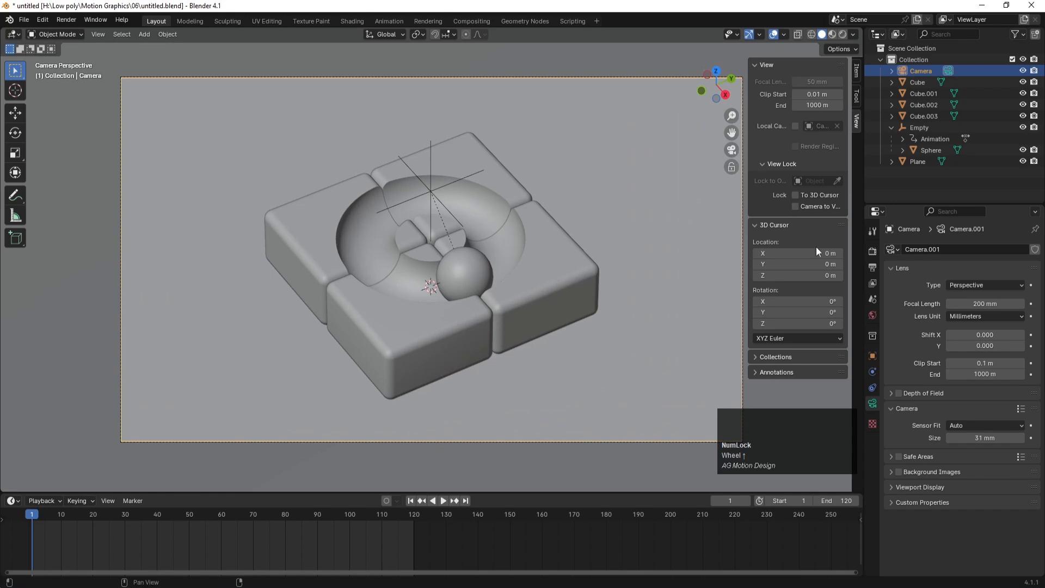
left_click(798, 206)
key("ctrl+s")
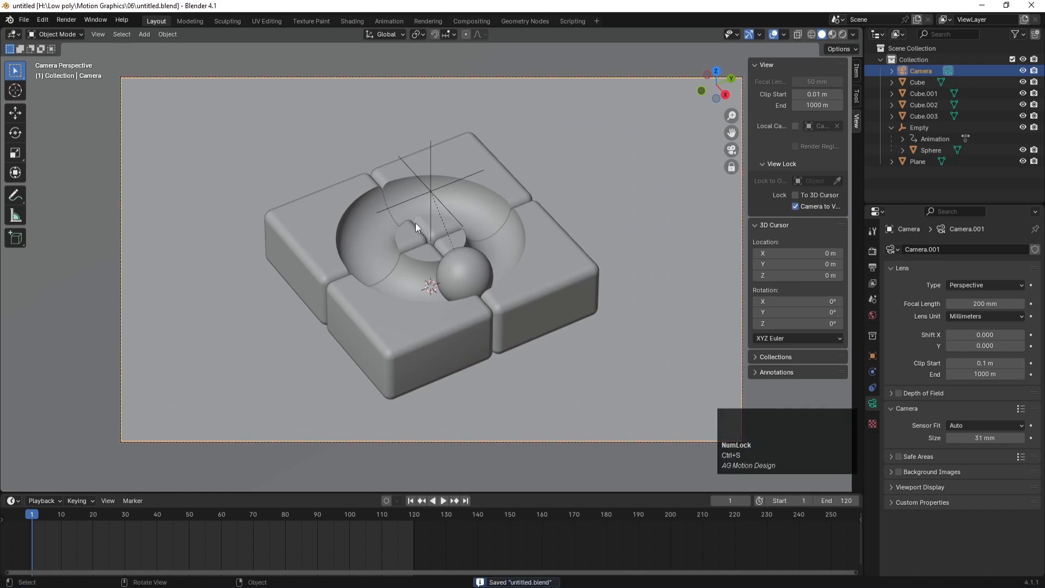
Add an area light at the scene origin and scale it up by about 9.3
middle_click_drag(416, 223, 458, 273)
key("KP_7")
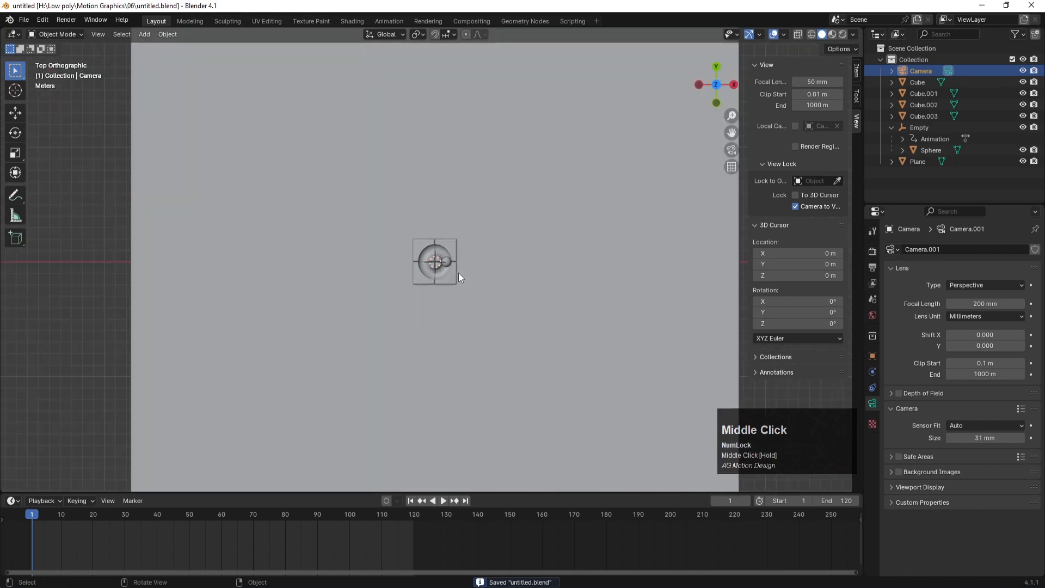
scroll(447, 283, "up", 2)
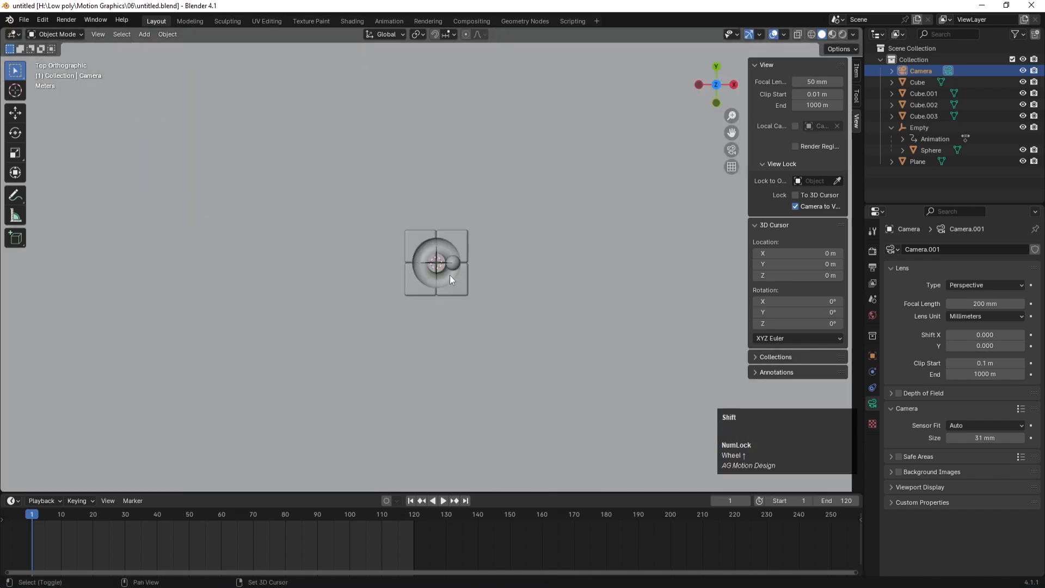
key("shift+a")
mouse_move(413, 245)
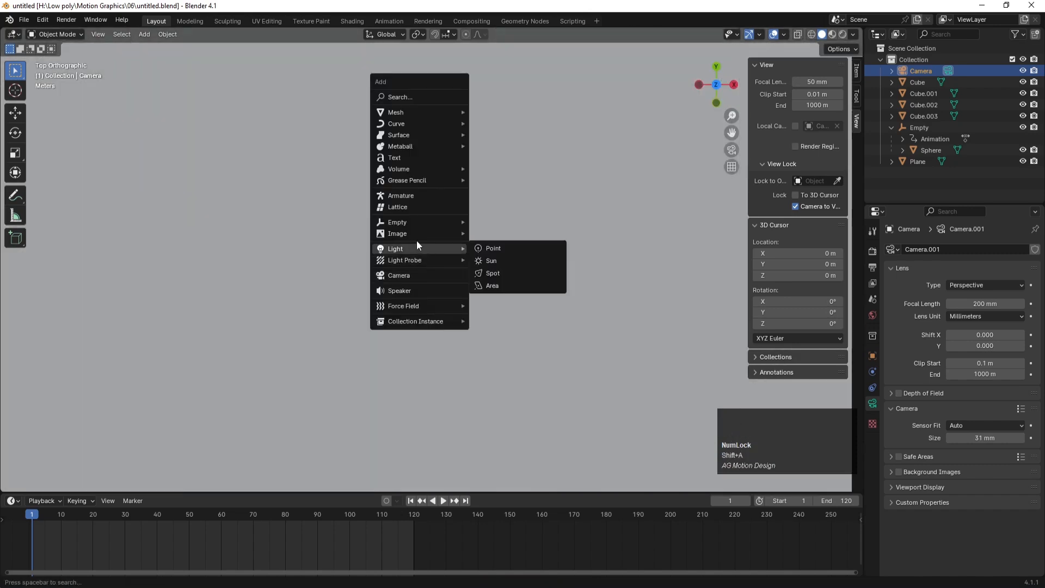
left_click(514, 286)
key("s")
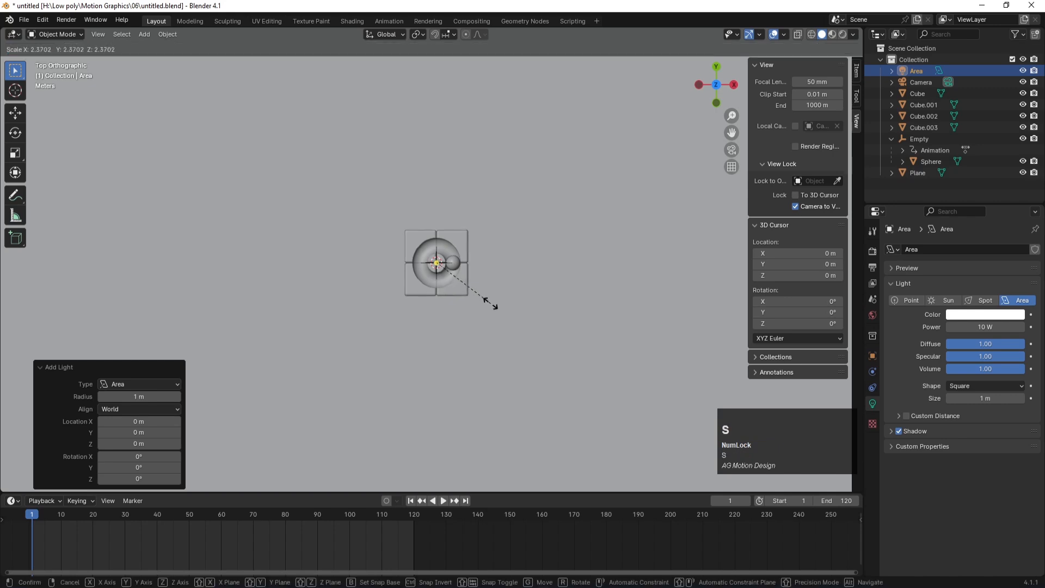
left_click(650, 422)
In top view, move the area light about 11.6 m along X and -10.6 m along Y, and rotate it about 45°
scroll(459, 358, "down", 3)
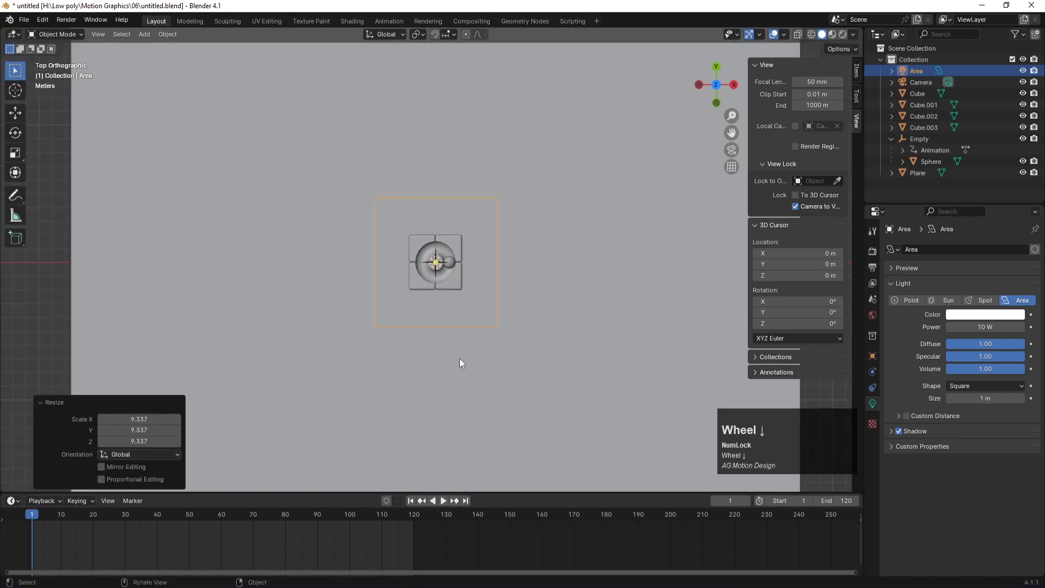
key("g")
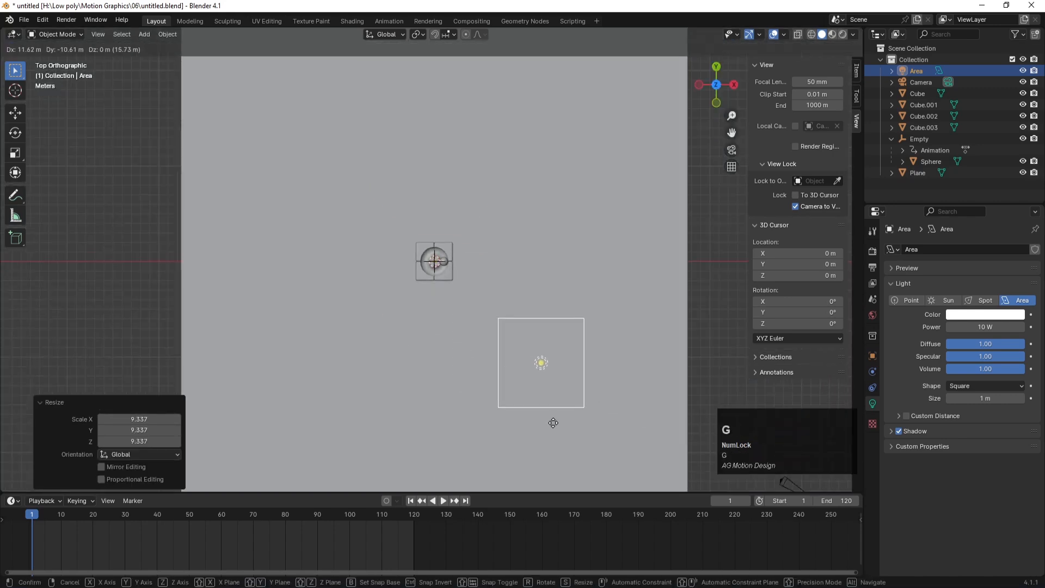
left_click(552, 423)
key("r")
left_click(500, 435)
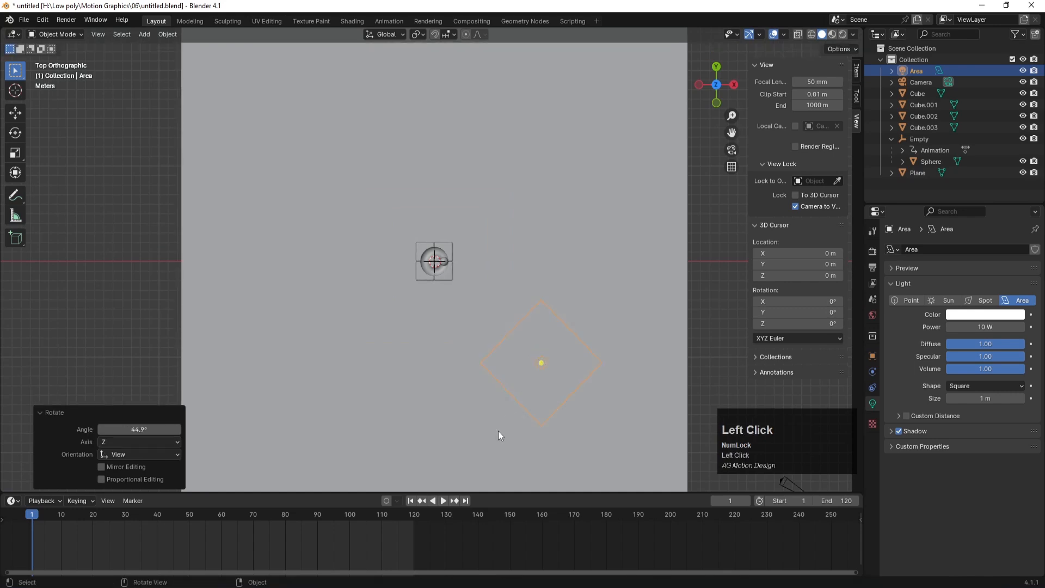
In front view, tilt the area light by about 49° and raise it about 11.2 m along Z
key("KP_1")
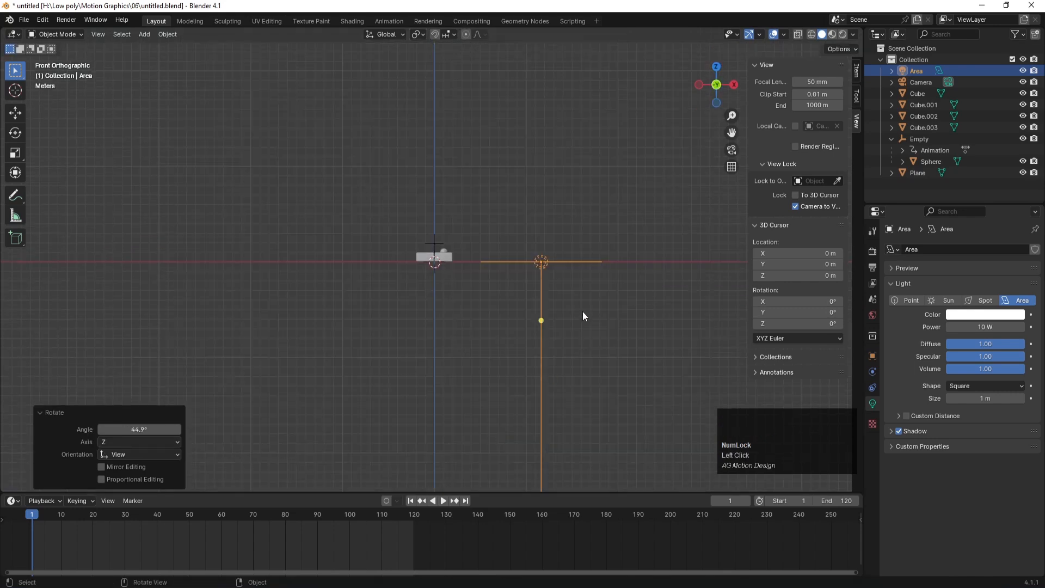
key("r")
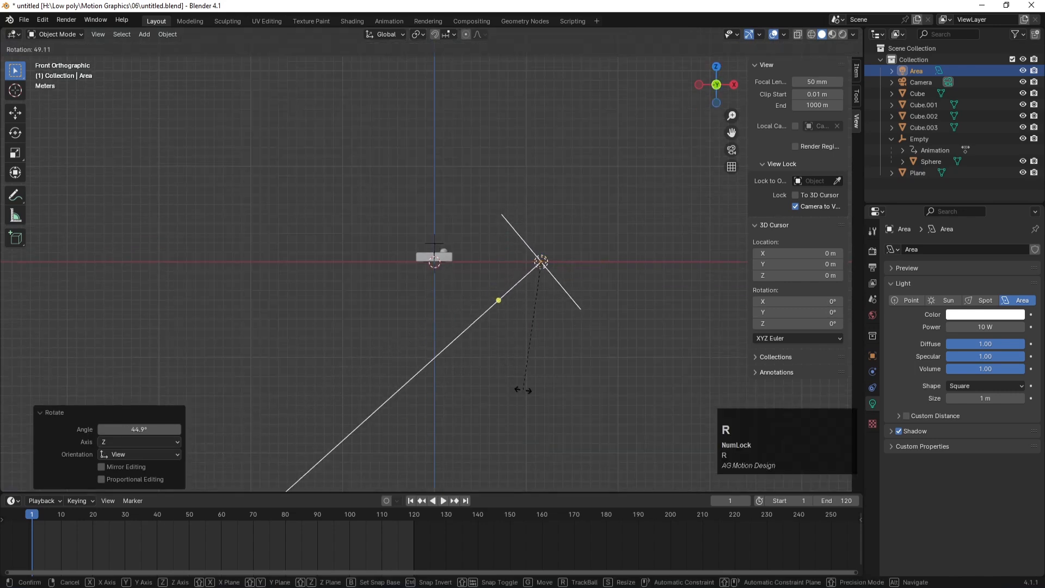
left_click(519, 391)
key("g")
key("z")
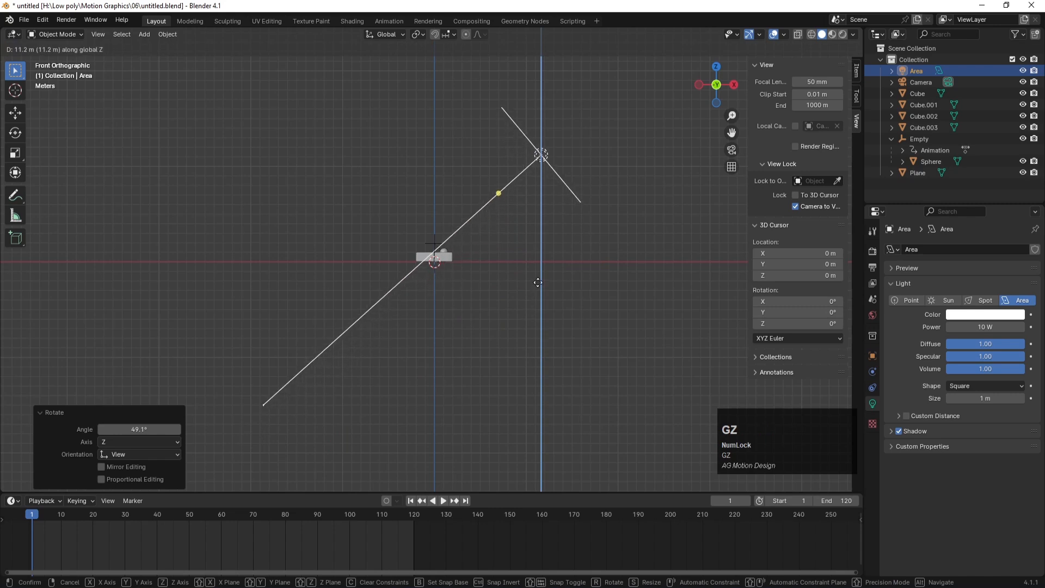
left_click(538, 282)
In top view, rotate the area light by about 44° so it aims at the block model
key("KP_7")
key("r")
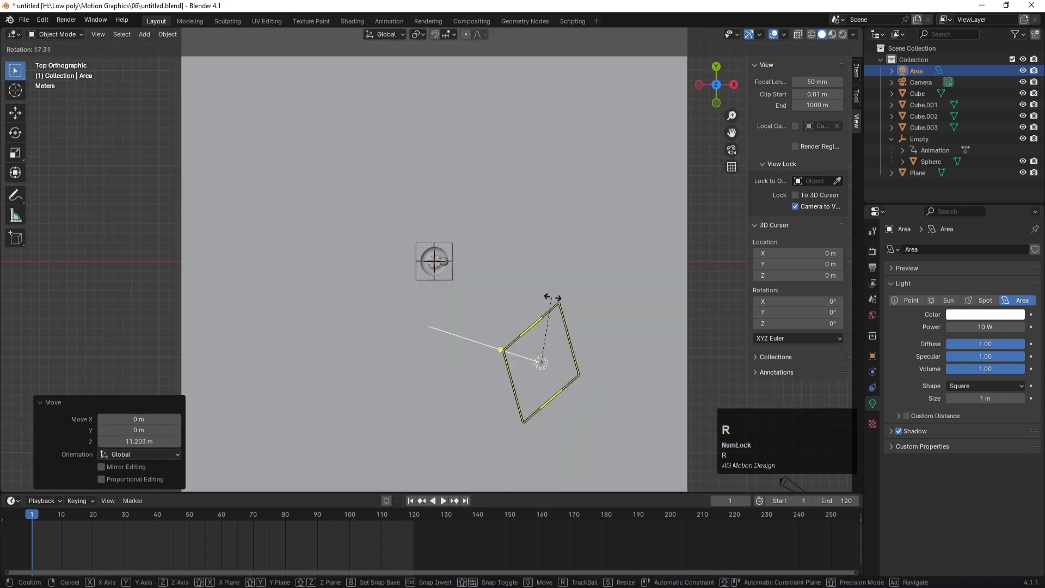
left_click(585, 304)
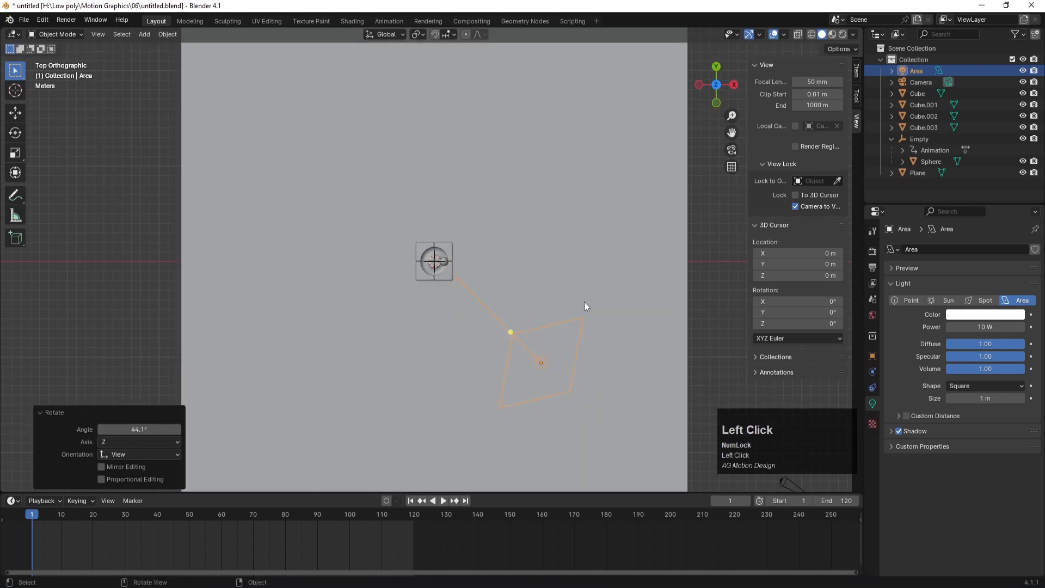
Show the scene through the camera with rendered viewport shading
key("KP_0")
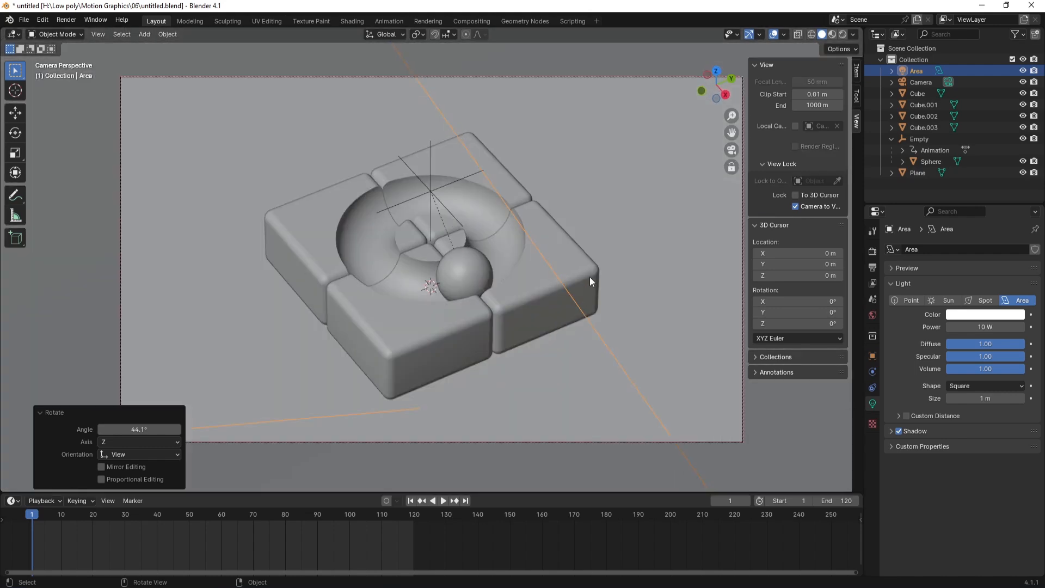
key("z")
left_click(595, 217)
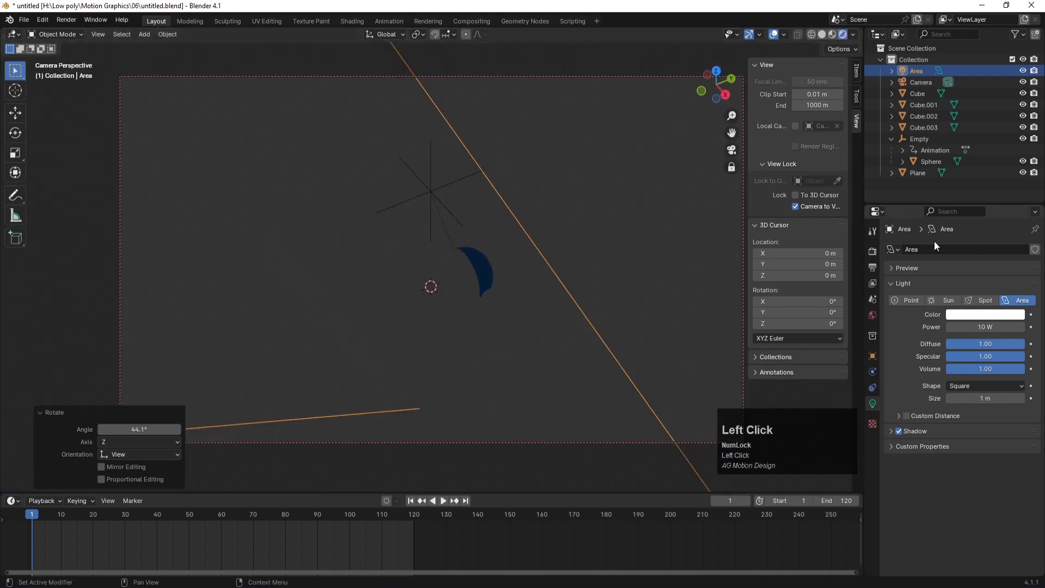
Check the scene's render engine choice, and return to the area light's settings
left_click(873, 251)
left_click(954, 253)
left_click(967, 250)
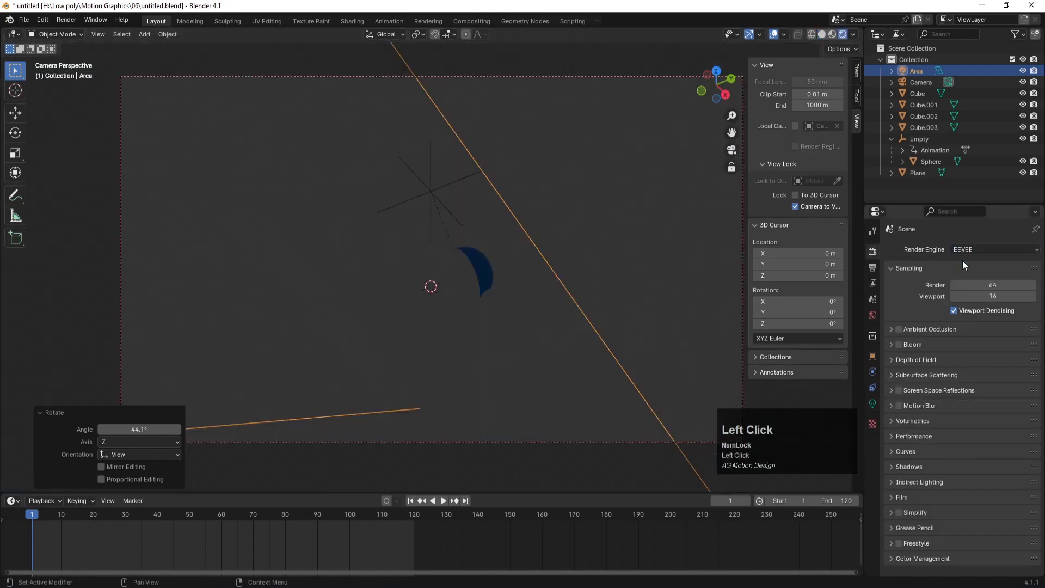
left_click(916, 71)
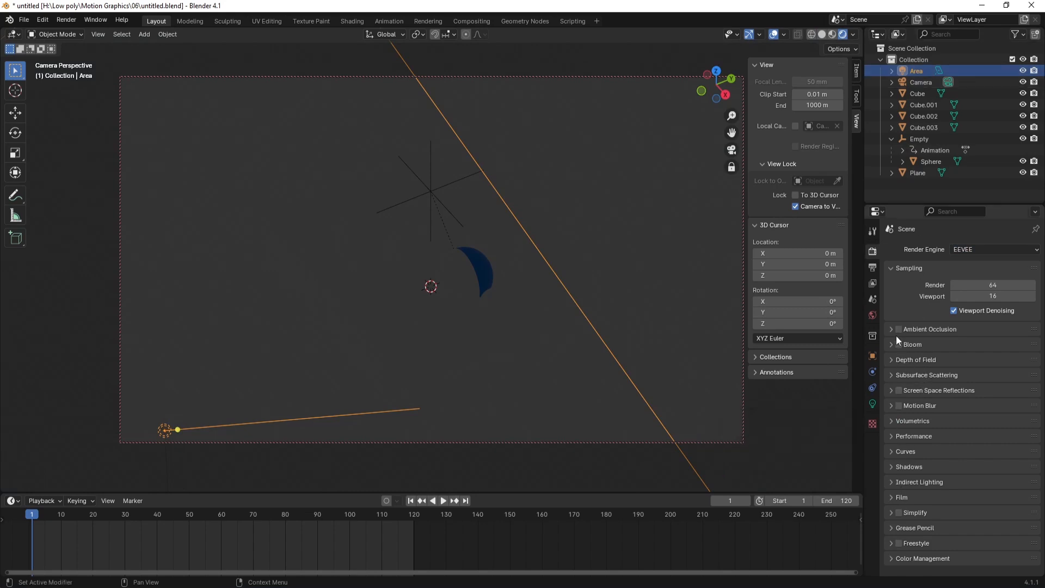
left_click(872, 403)
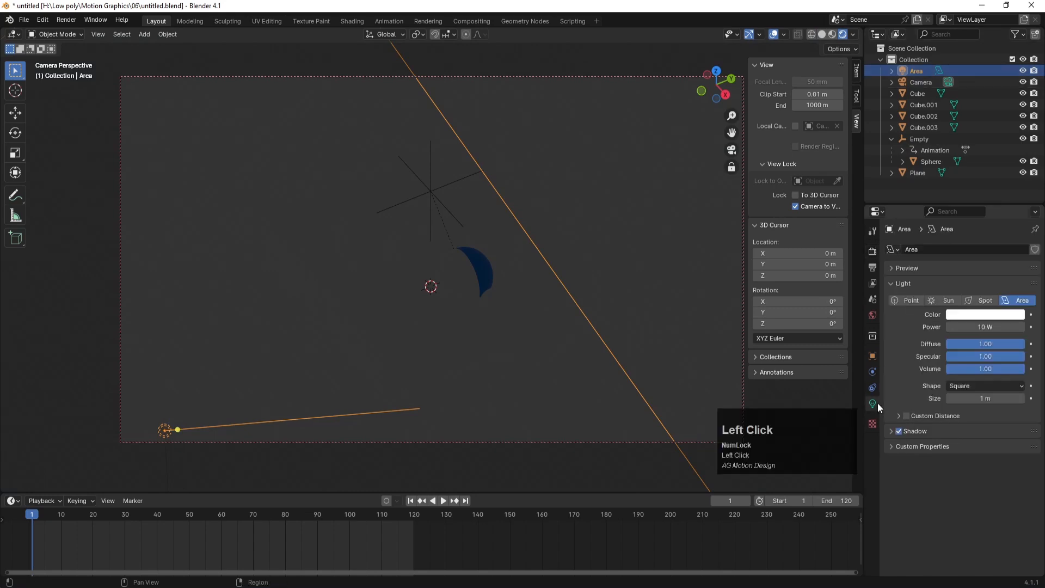
Try to multiply the area light's power by 100
left_click(982, 327)
type("*100")
key("Num_Lock")
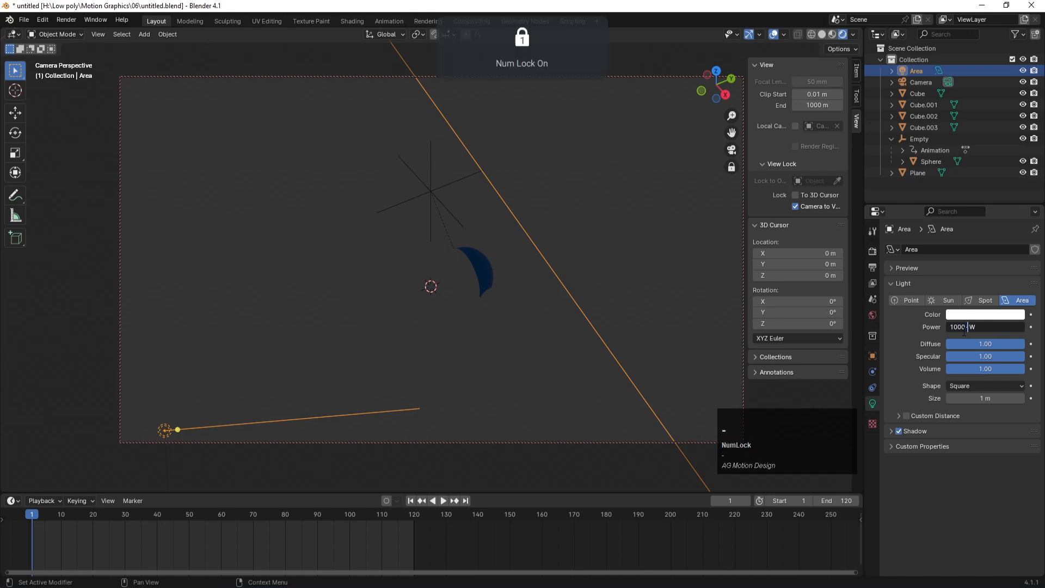
key("Return")
Set the area light's power to 1000 W
left_click(974, 327)
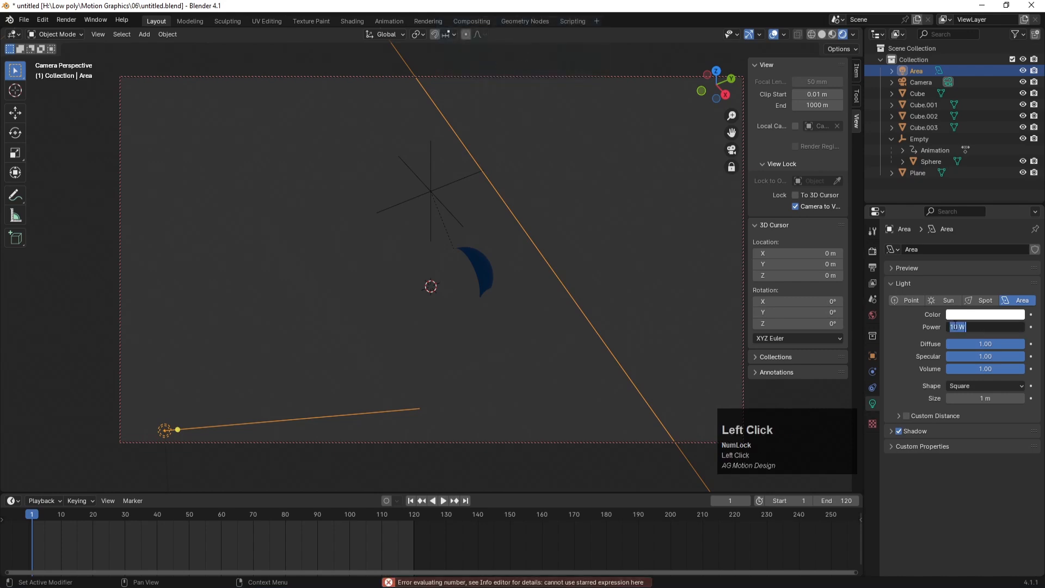
left_click(957, 327)
type("00")
key("Return")
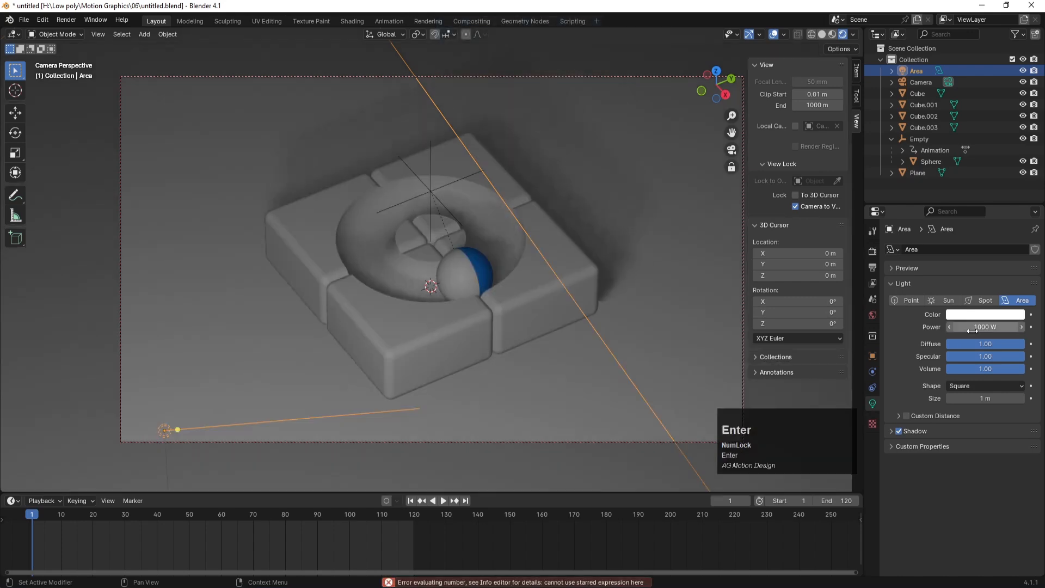
Raise the area light's power to 5000 W
left_click(986, 328)
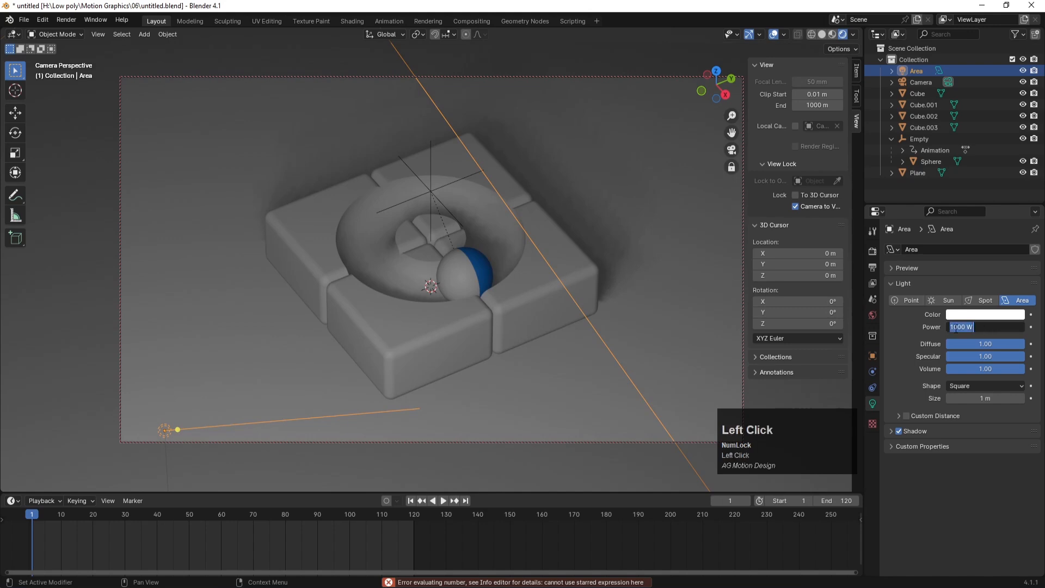
left_click_drag(956, 329, 938, 330)
type("5")
key("Return")
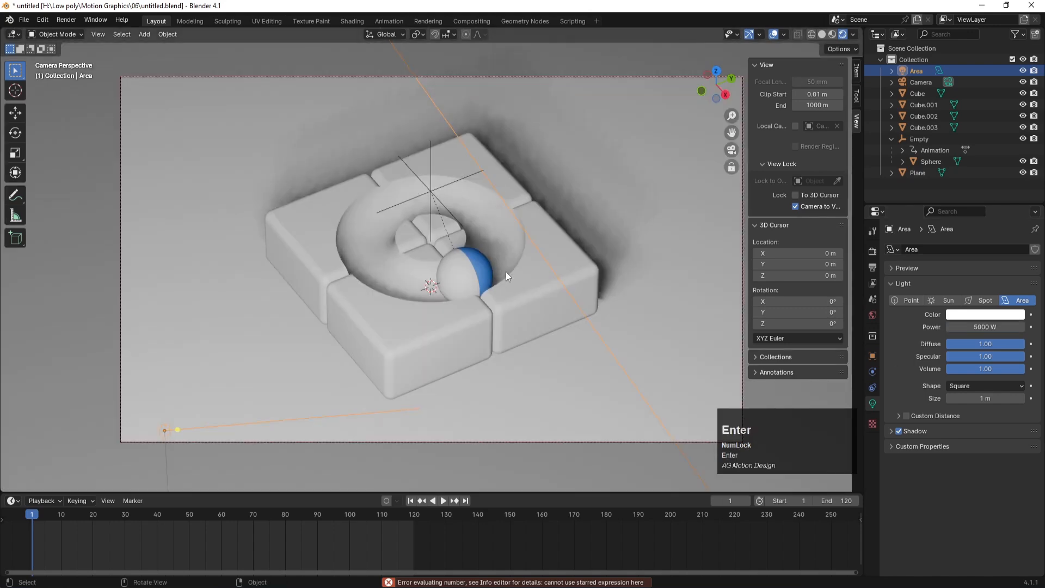
In top view, duplicate the area light about 20.8 m along Y and rotate and nudge the copy to aim at the model
key("KP_7")
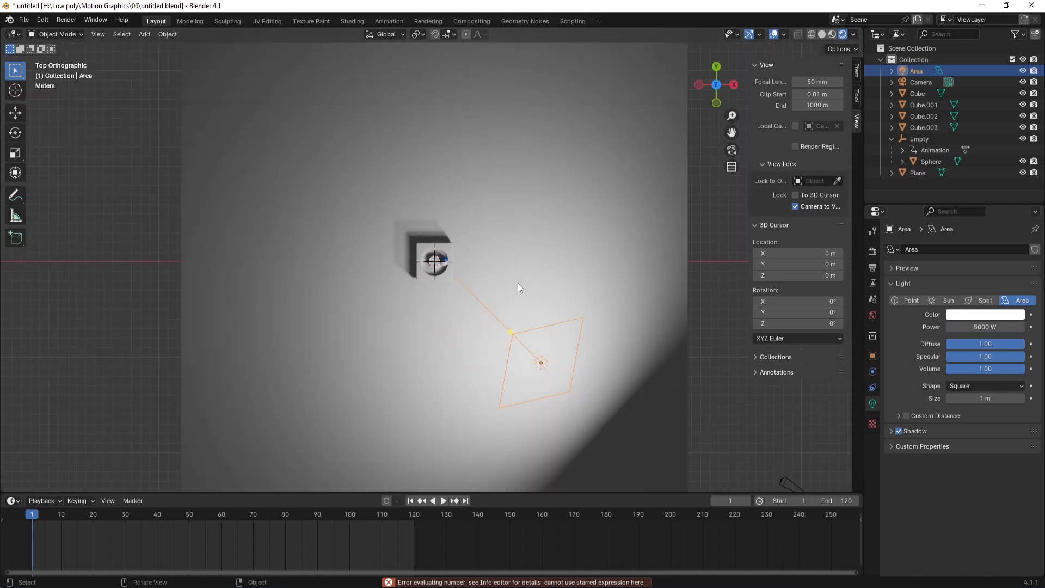
left_click(541, 361)
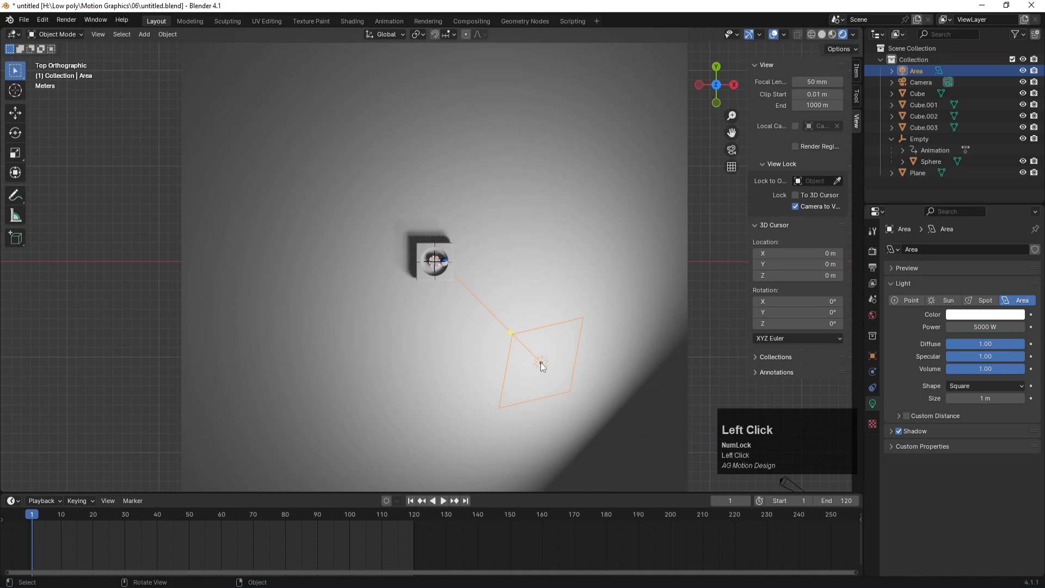
key("shift+d")
left_click(543, 167)
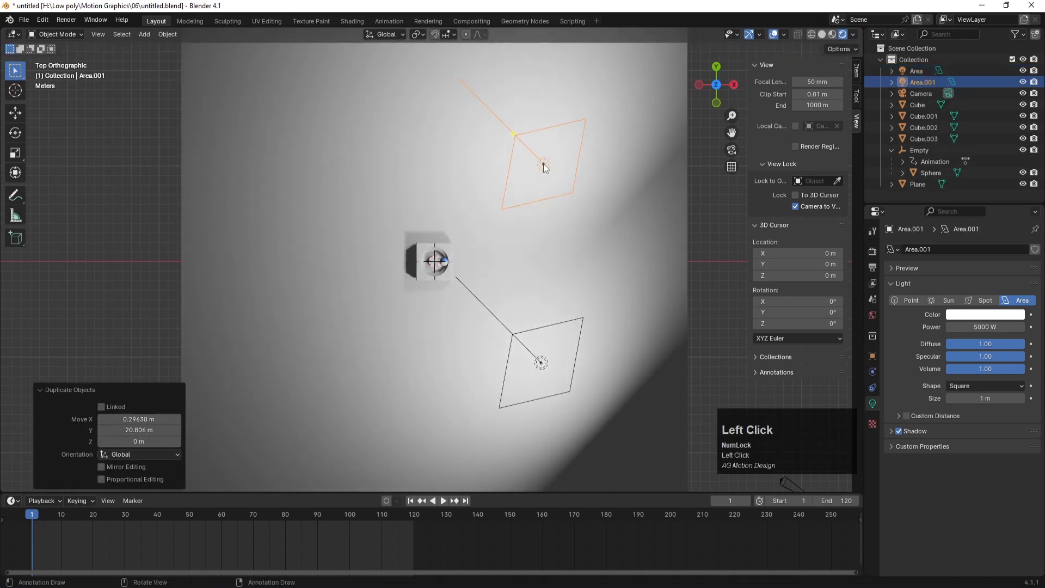
key("r")
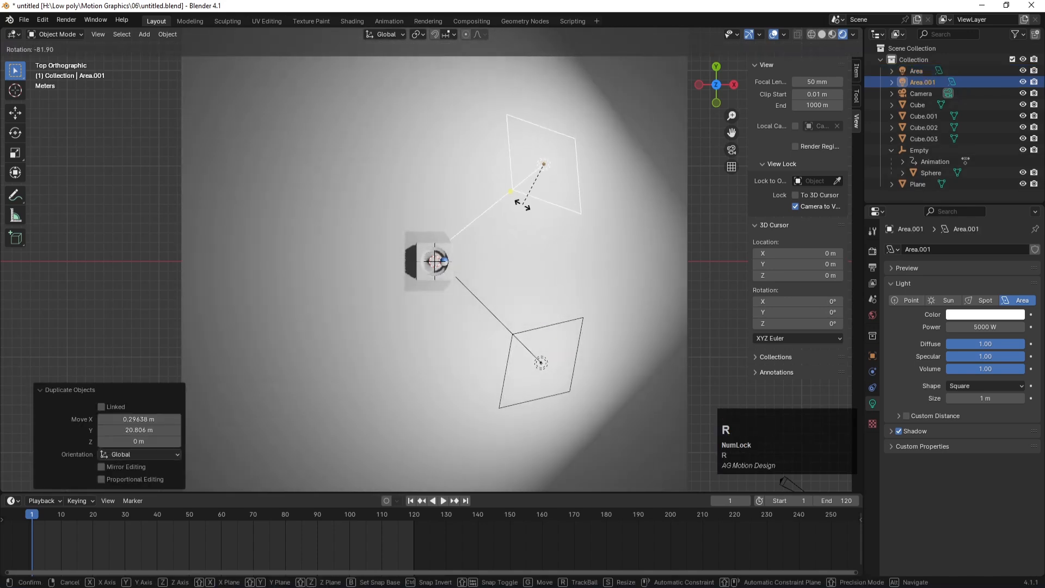
left_click(527, 209)
left_click_drag(527, 209, 528, 199)
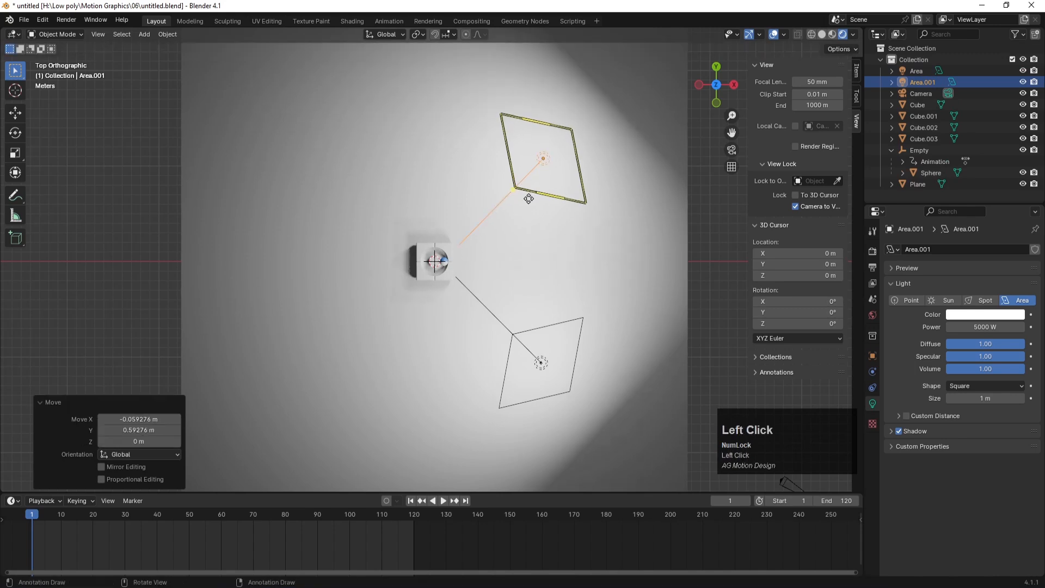
Duplicate both area lights about -20.5 m along X, rotate the copies about 178°, and position them symmetrically across the model
left_click(584, 315, "shift")
key("shift+d")
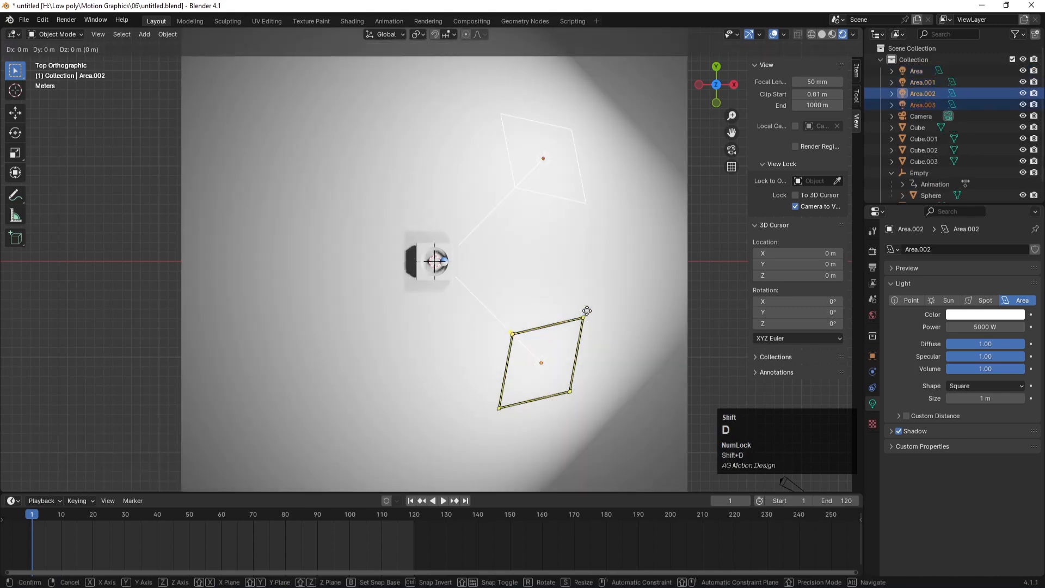
left_click(397, 305)
key("r")
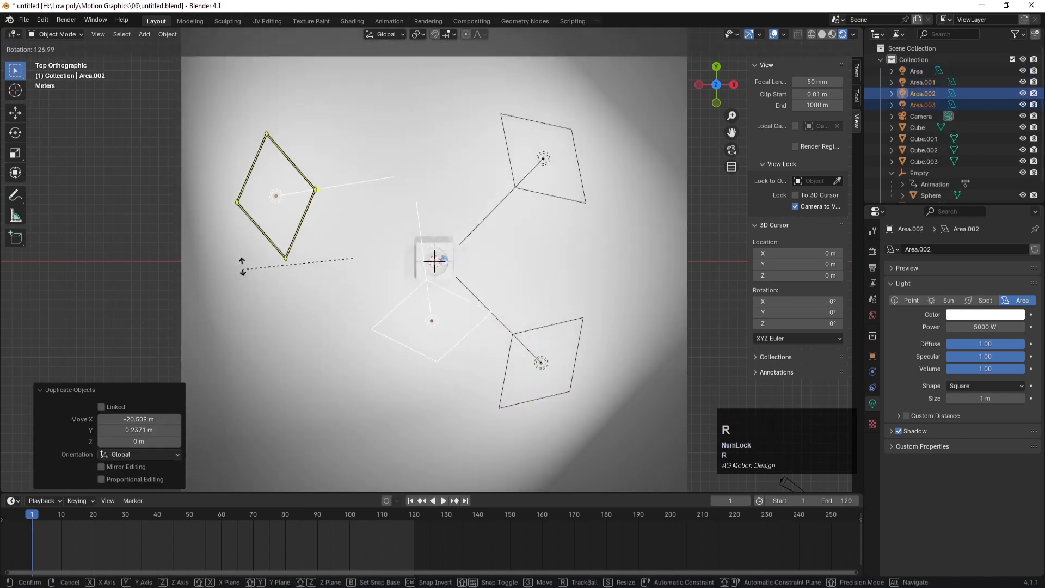
left_click(321, 224)
key("g")
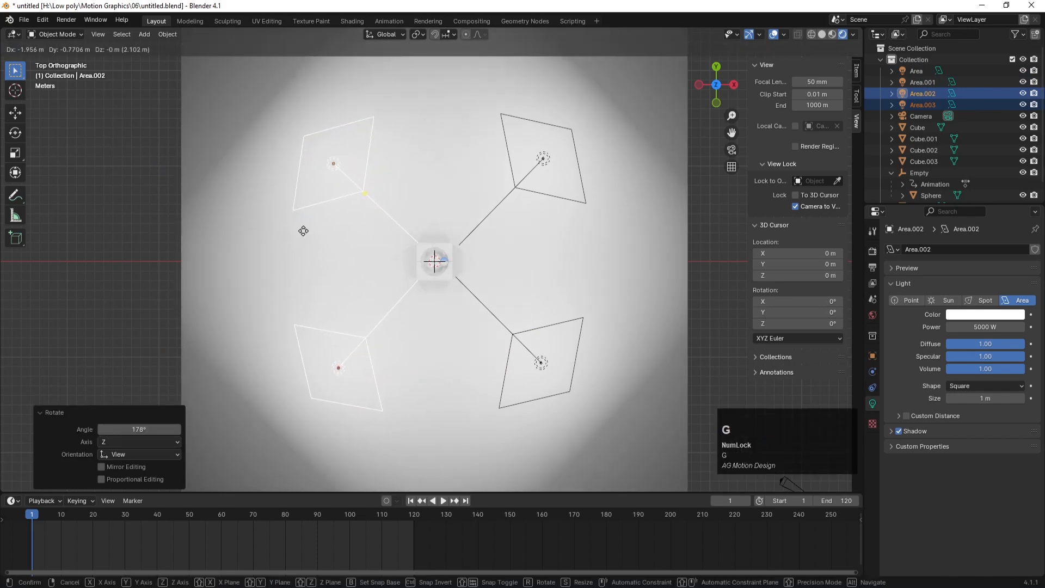
left_click(303, 231)
Return to the camera view and set the render engine to Cycles
key("KP_0")
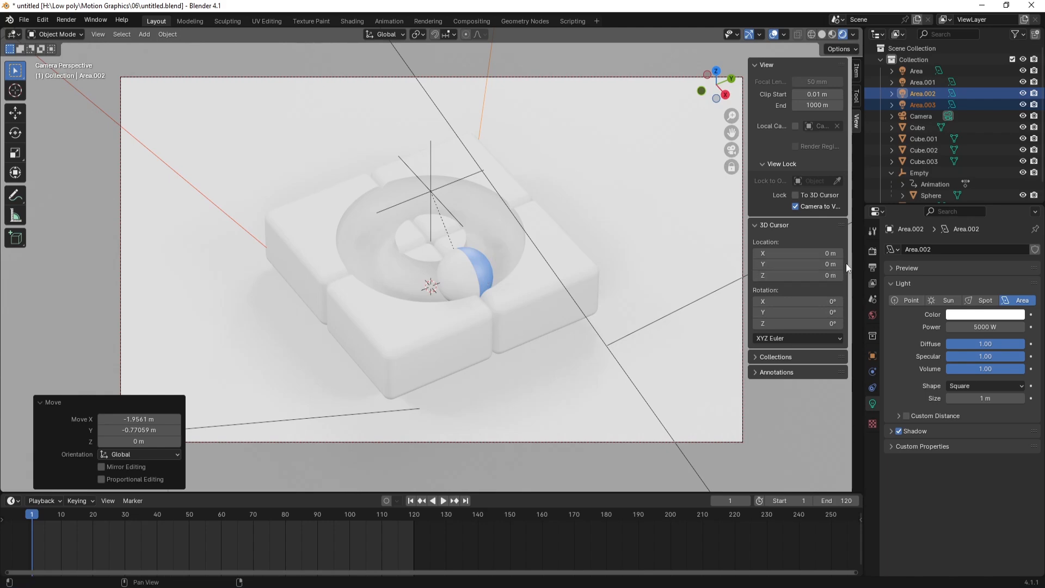
left_click(874, 250)
left_click(955, 253)
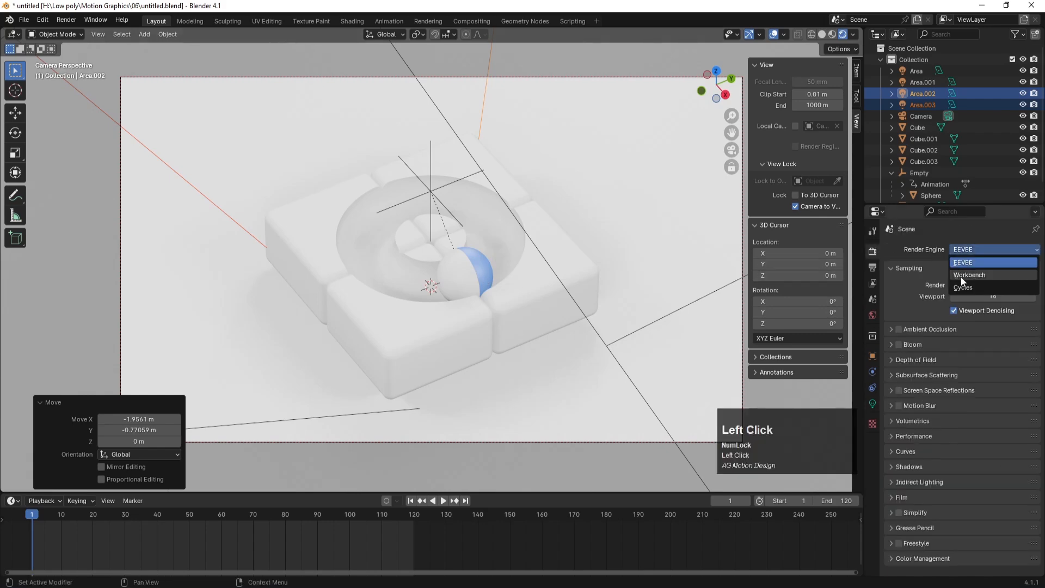
left_click(961, 282)
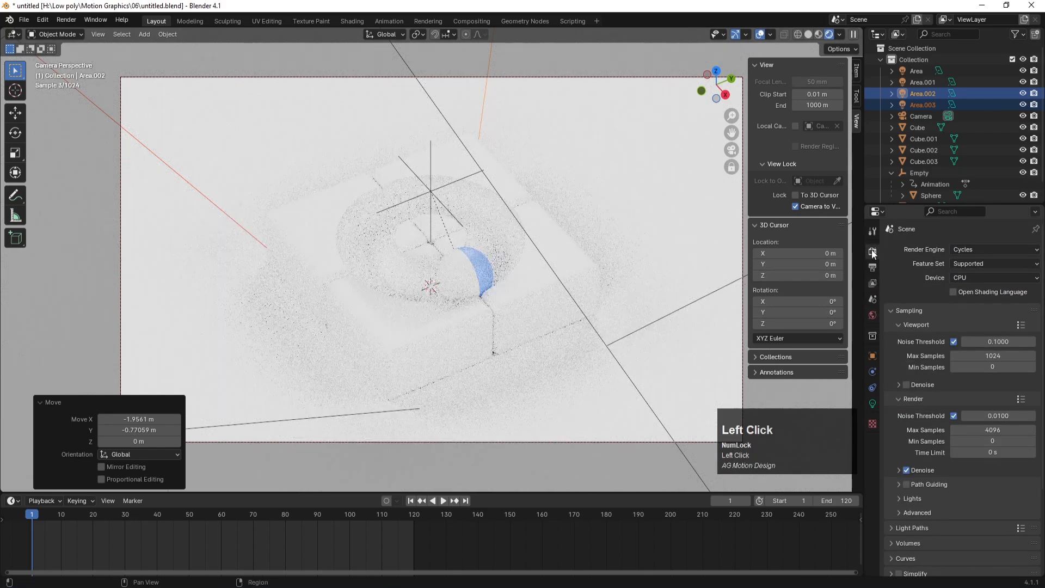
Enable viewport denoising and hide the Area.001 and Area.003 lights, keeping Area and Area.002 visible
left_click(907, 384)
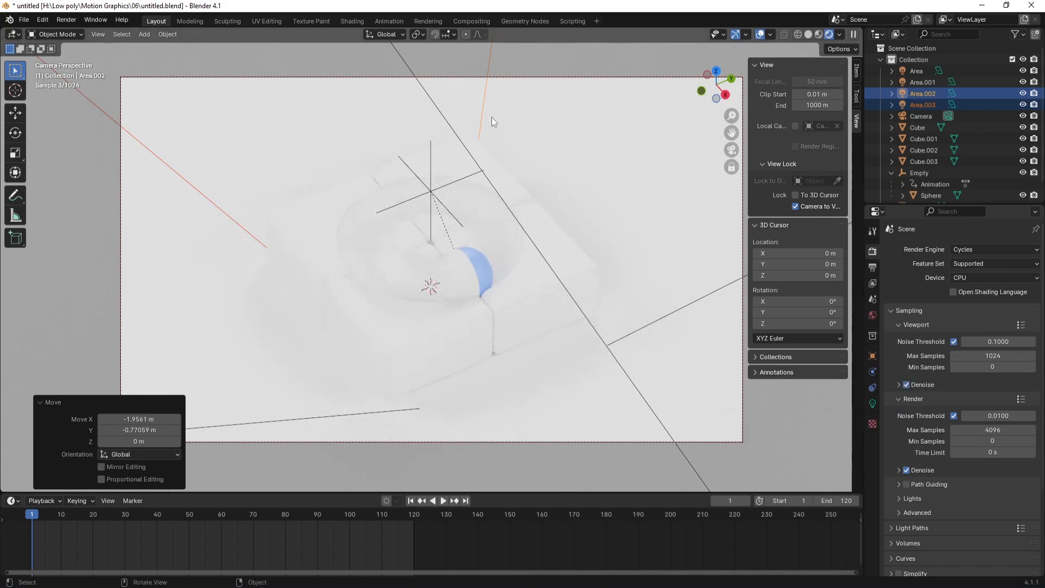
left_click(482, 104)
left_click(924, 93)
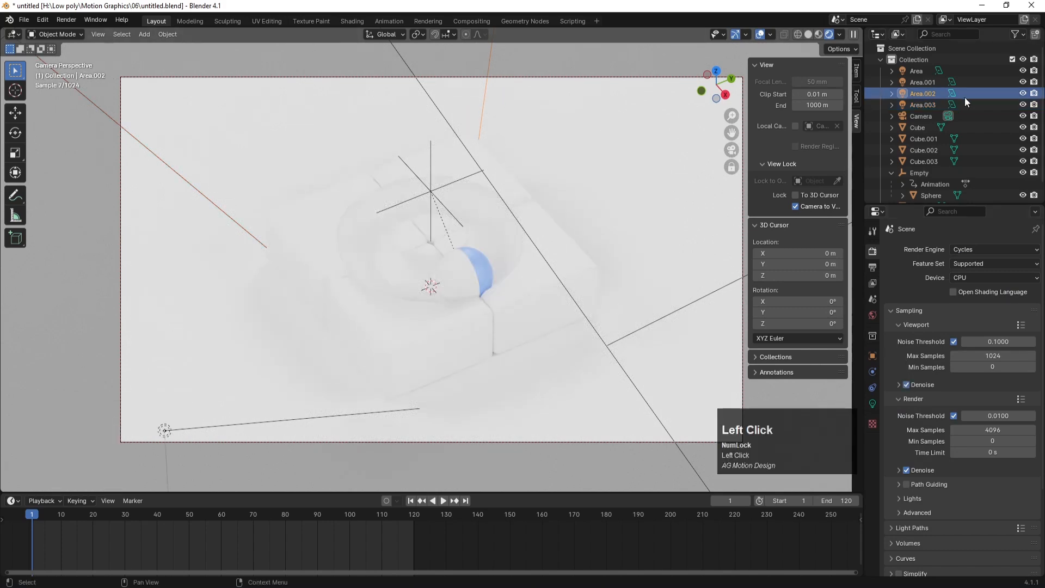
left_click(1022, 93)
left_click(1023, 105)
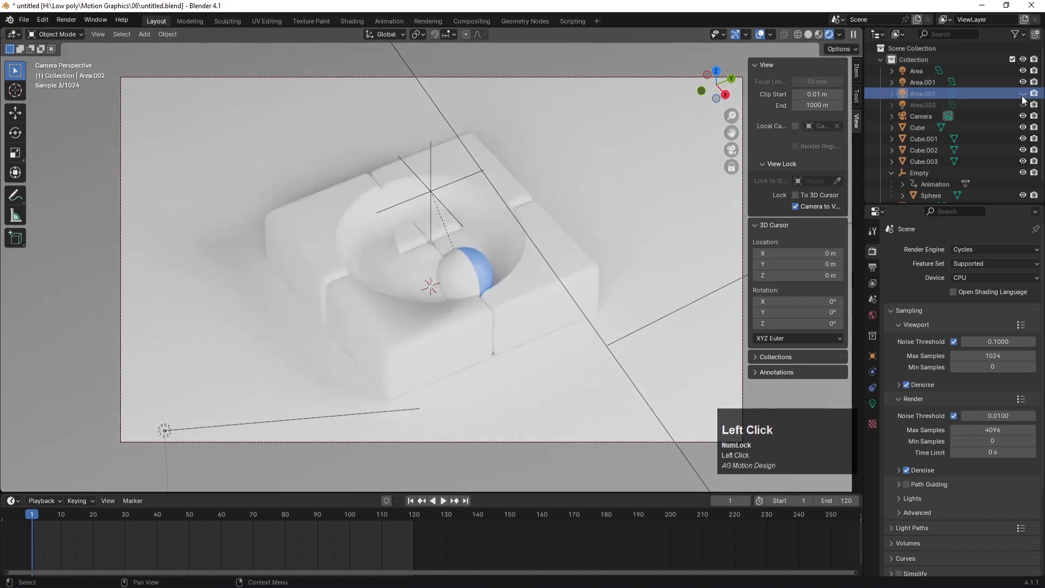
left_click(1022, 82)
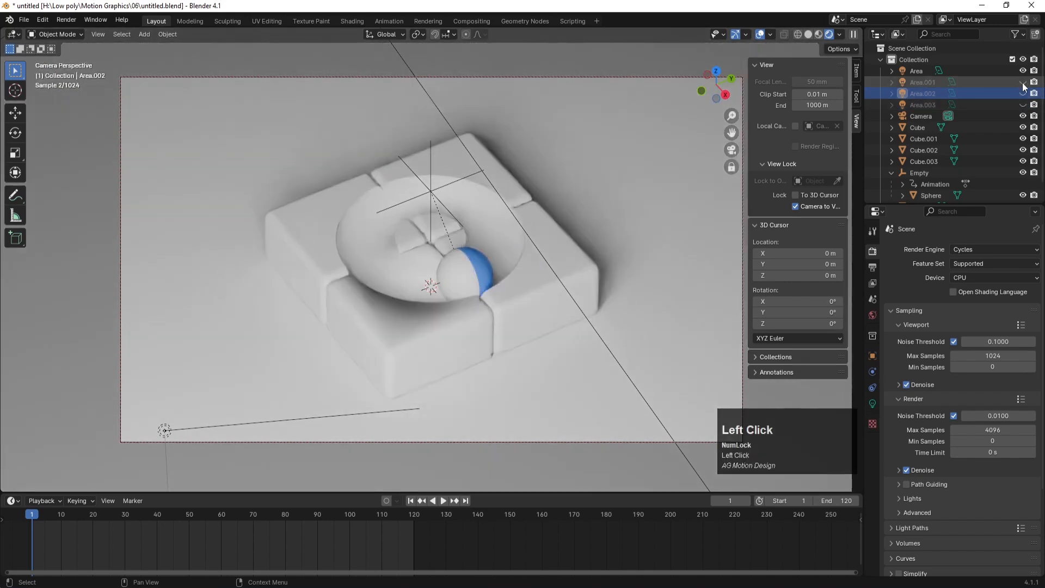
left_click(1023, 94)
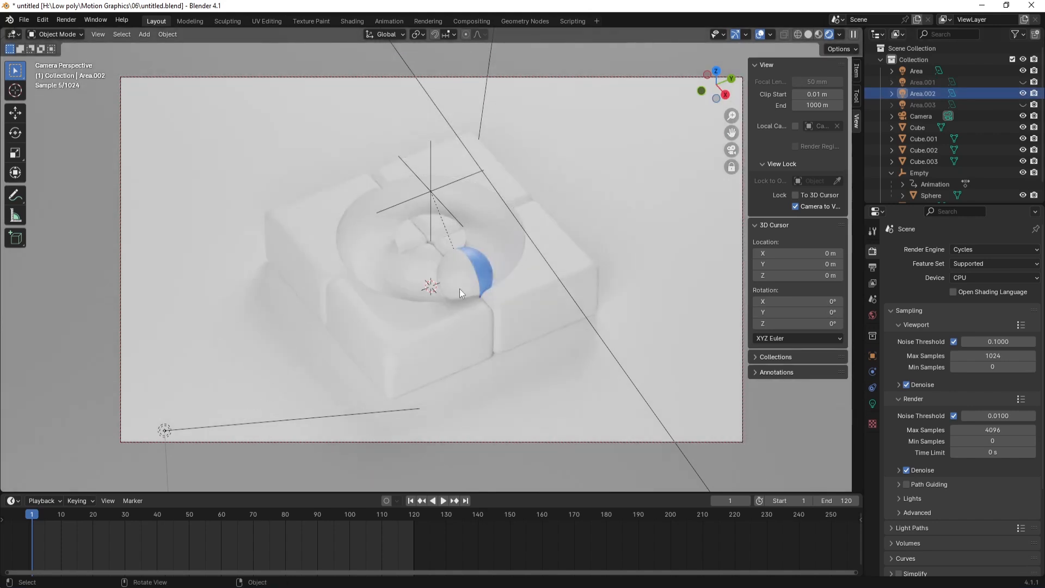
Delete the hidden area lights Area.001 and Area.003 and return to the camera view
key("KP_7")
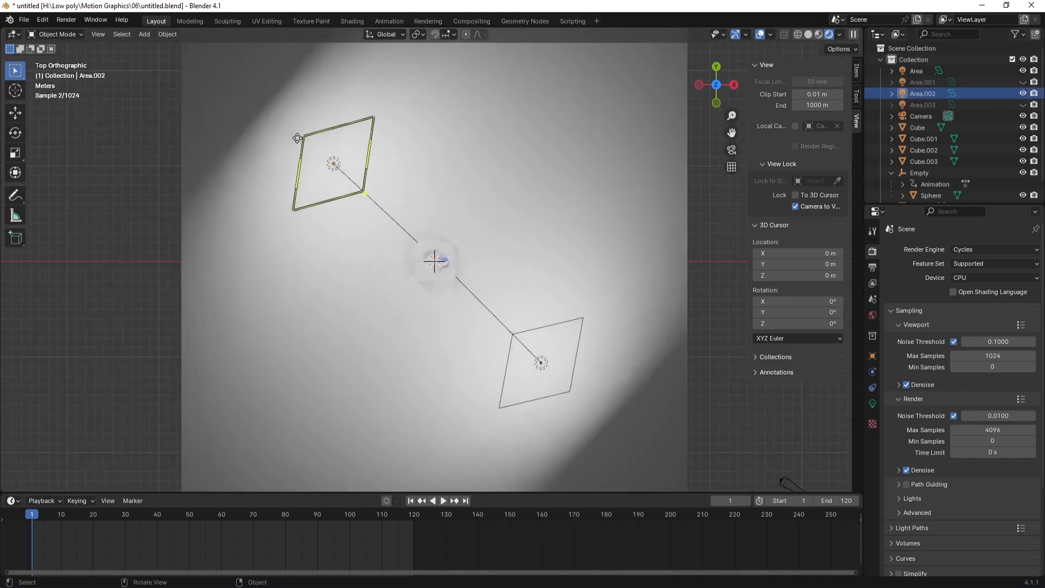
left_click(928, 82)
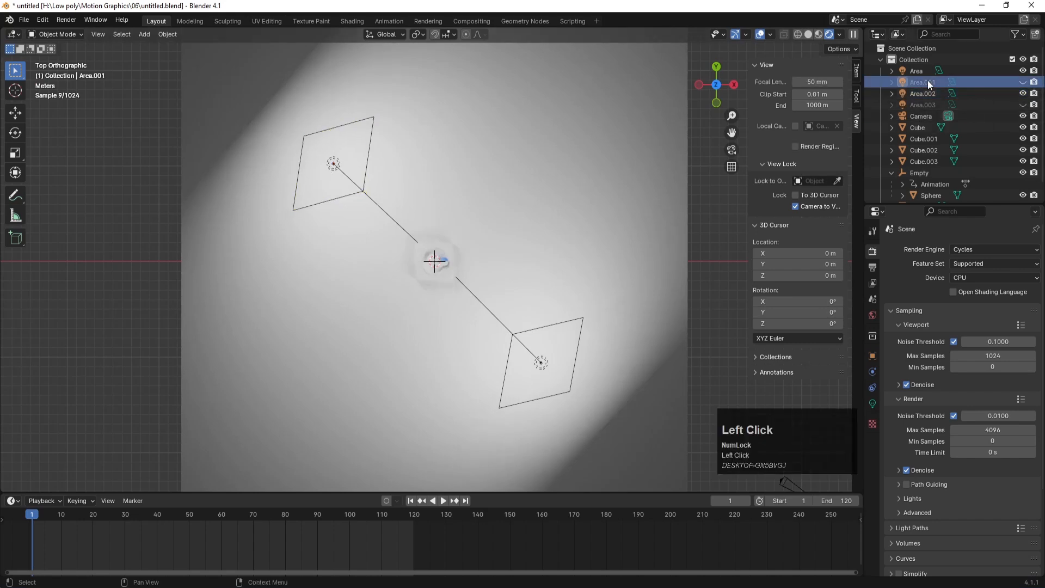
key("Delete")
left_click(923, 95)
key("Delete")
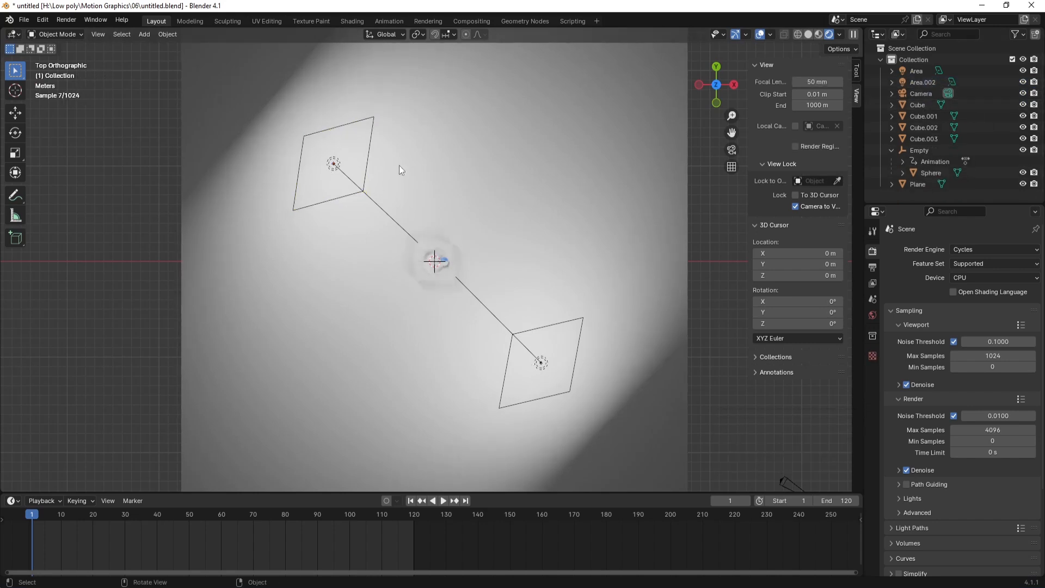
key("KP_0")
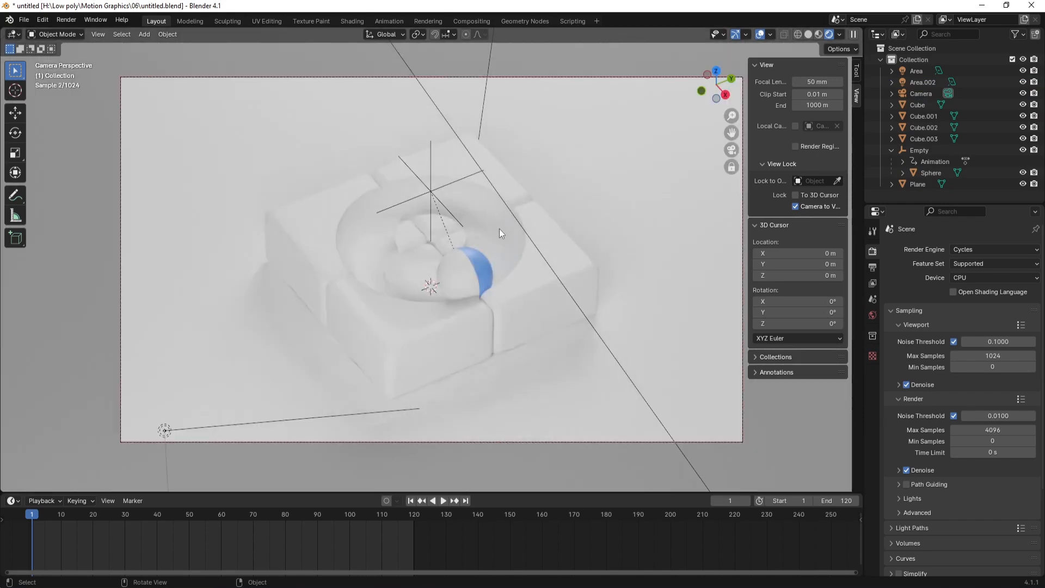
Set the Metallic value of the sphere's blue material to 0.8
left_click(485, 270)
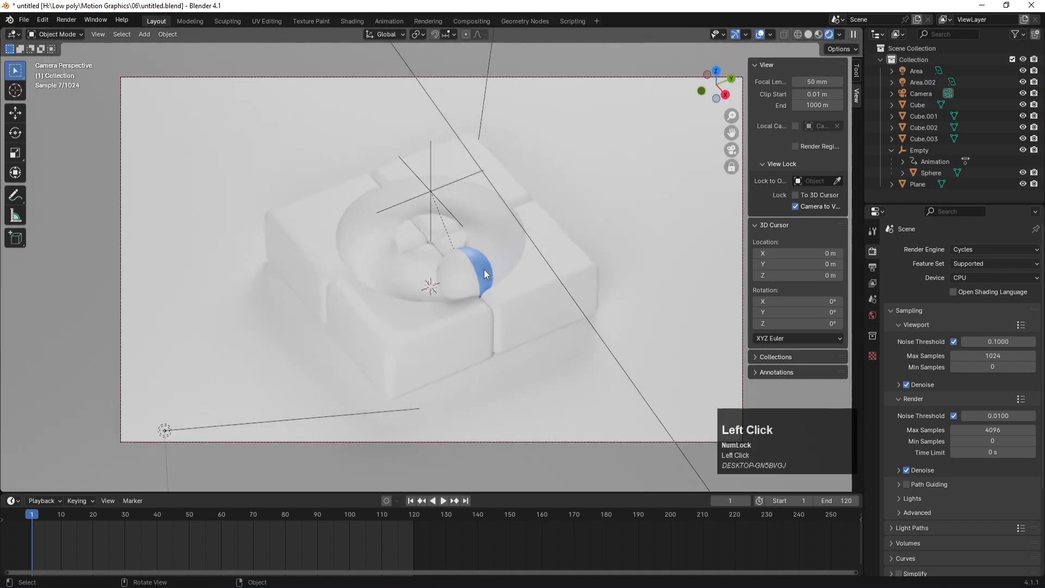
left_click(872, 449)
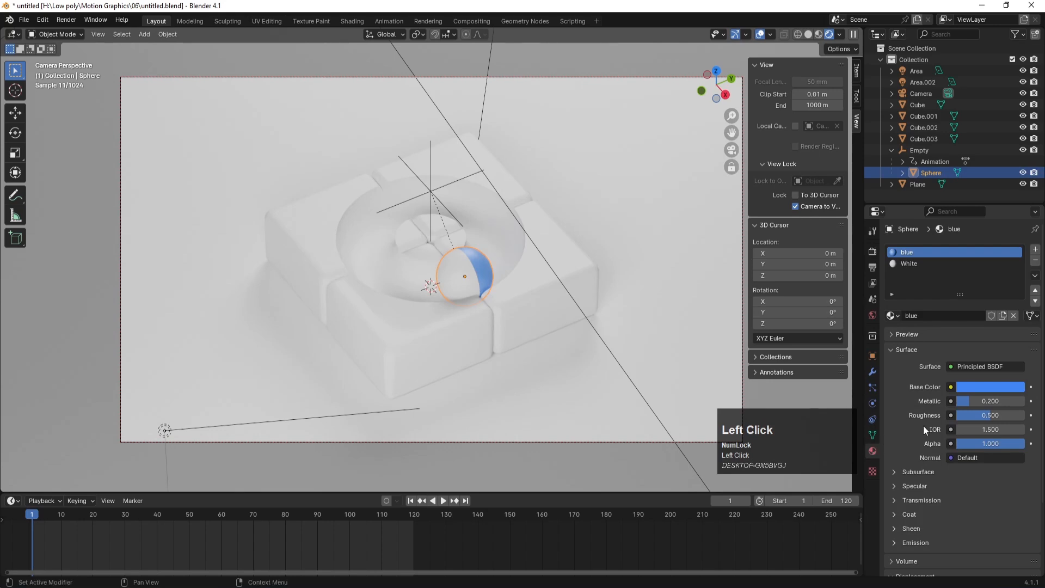
left_click_drag(979, 401, 1007, 401)
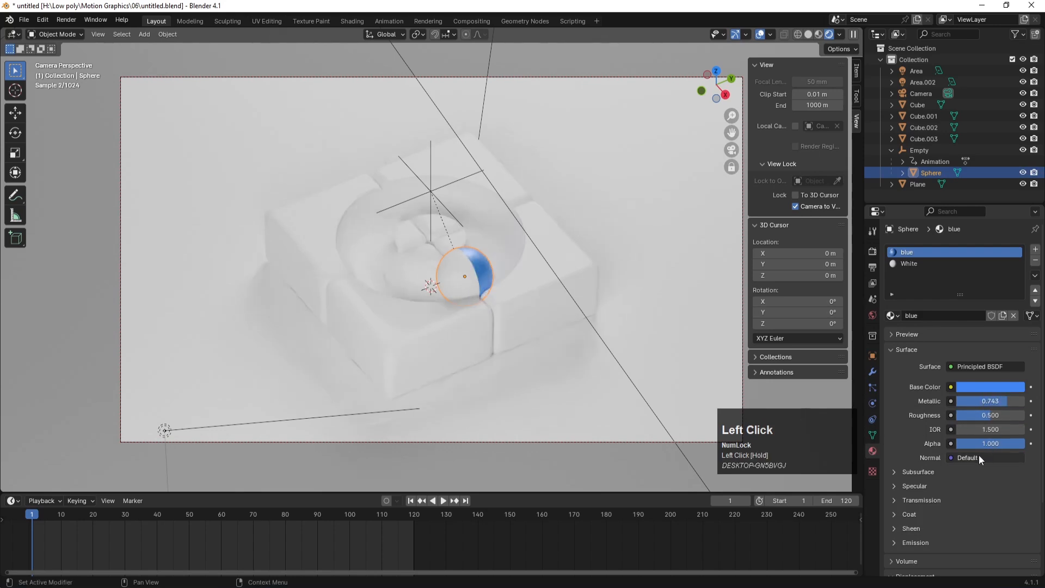
left_click(983, 402)
type(".8")
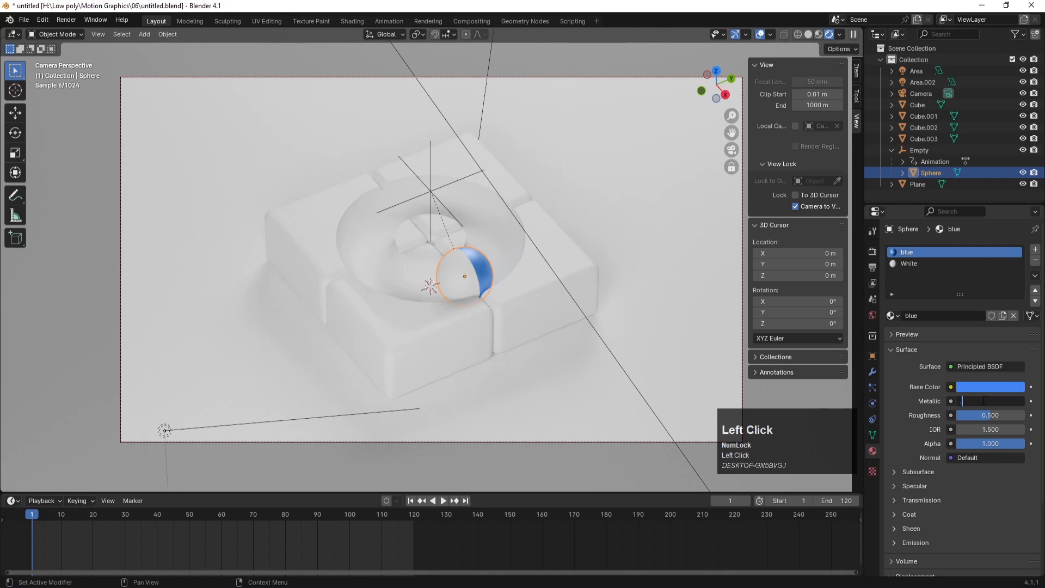
type("0")
key("BackSpace")
type("8")
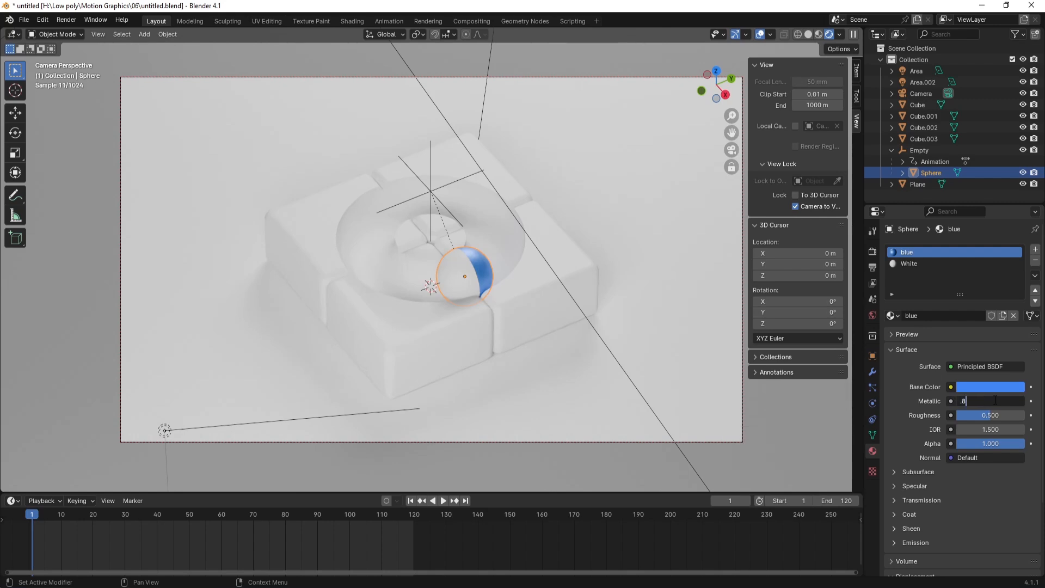
key("Return")
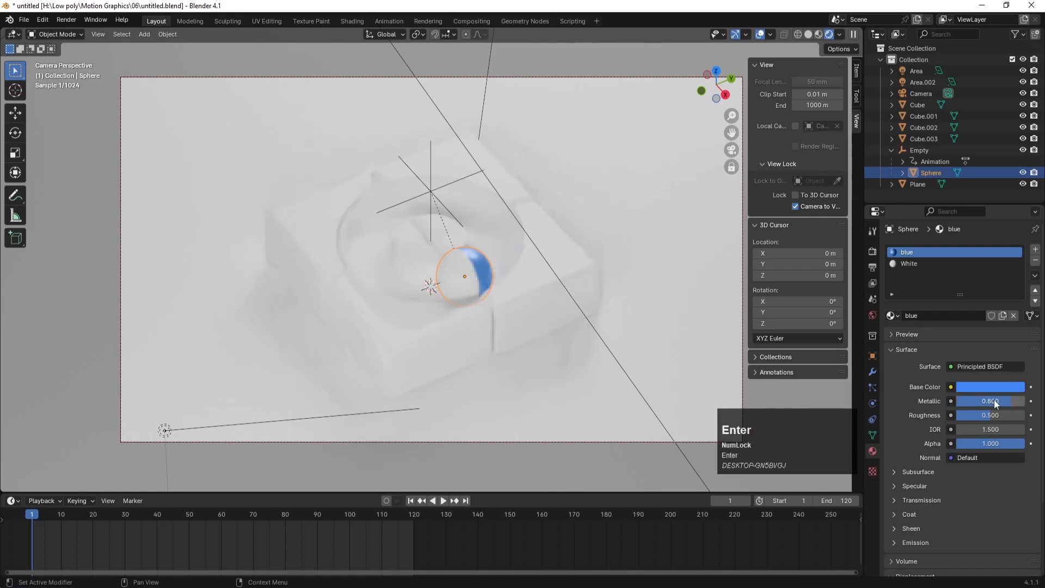
Add a second material slot to the block named Cube, then in Photoshop sample the logo's green and copy its hex code 34a853
left_click(547, 309)
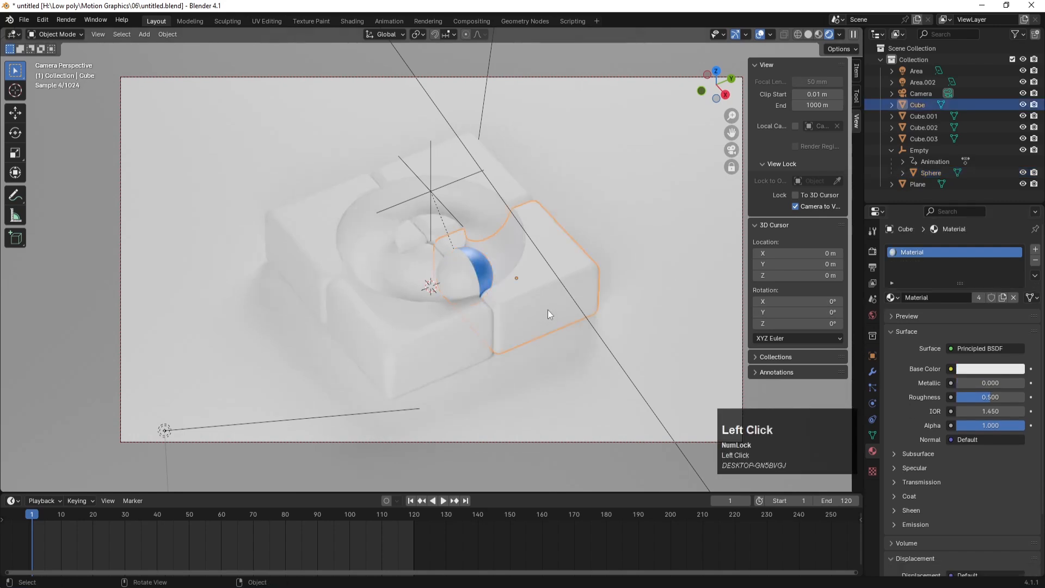
left_click(1036, 249)
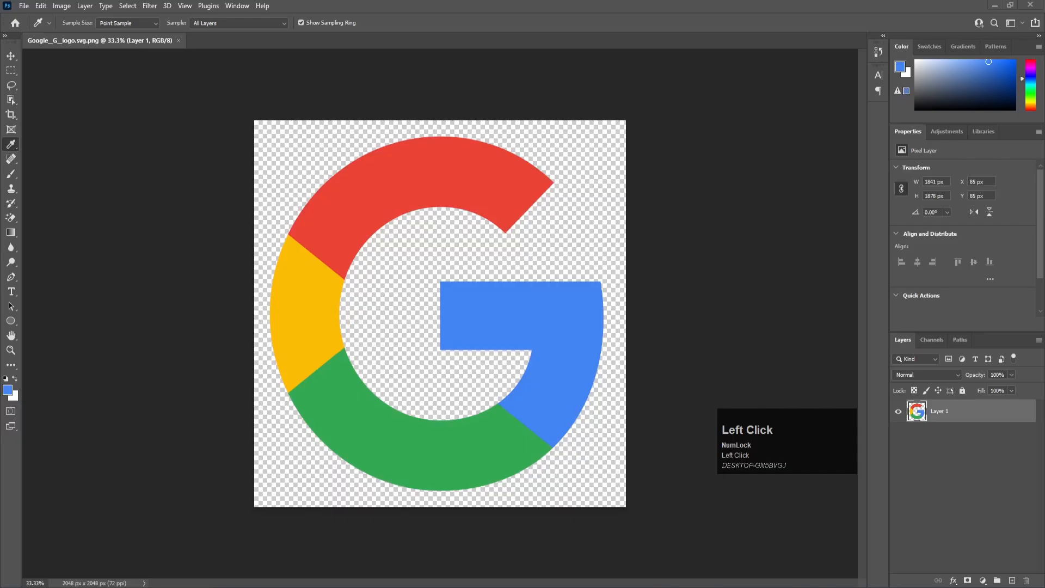
left_click(435, 433)
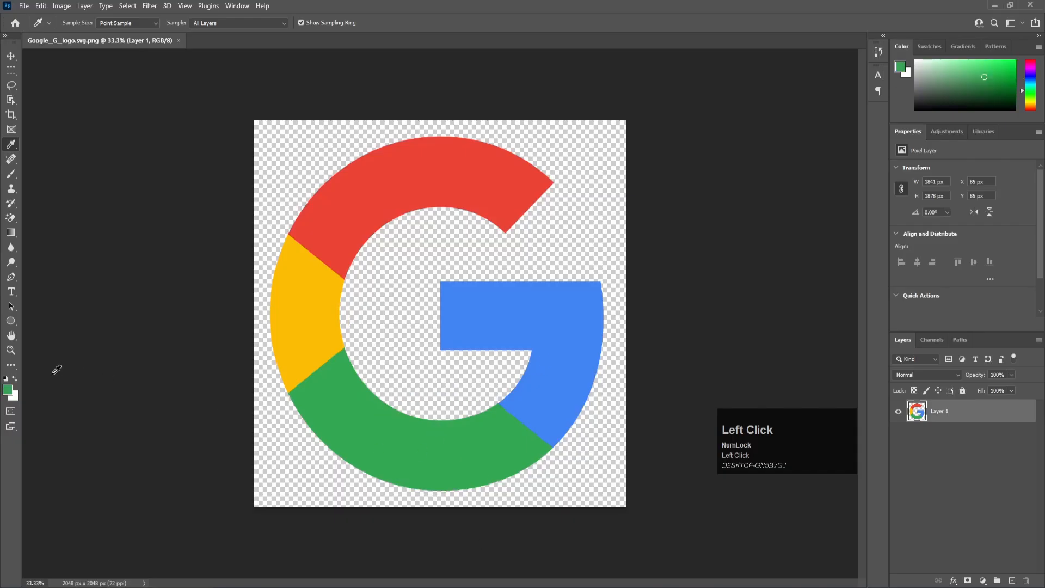
left_click(5, 393)
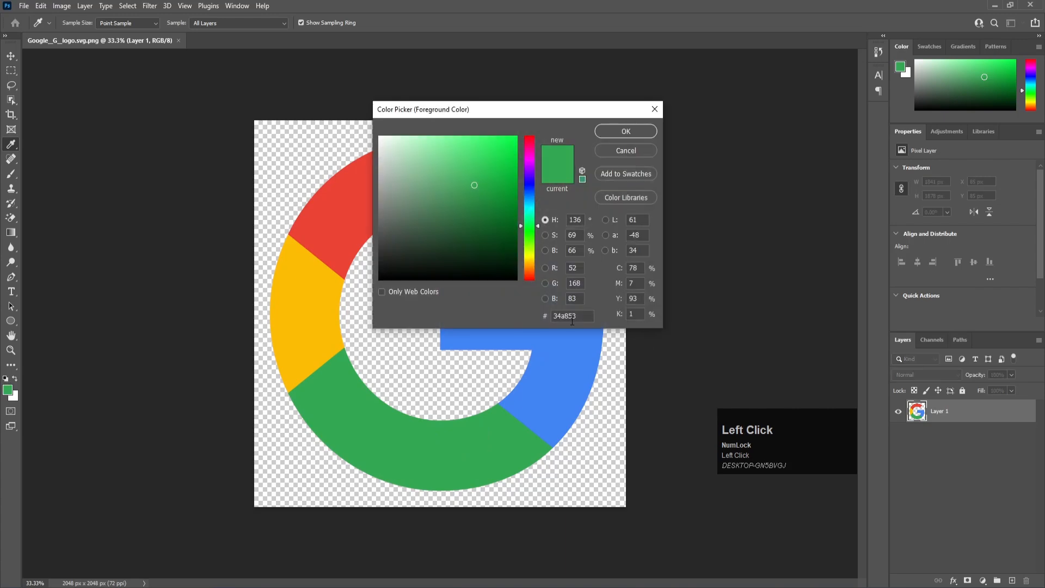
double_click(573, 320)
key("ctrl+c")
left_click(614, 154)
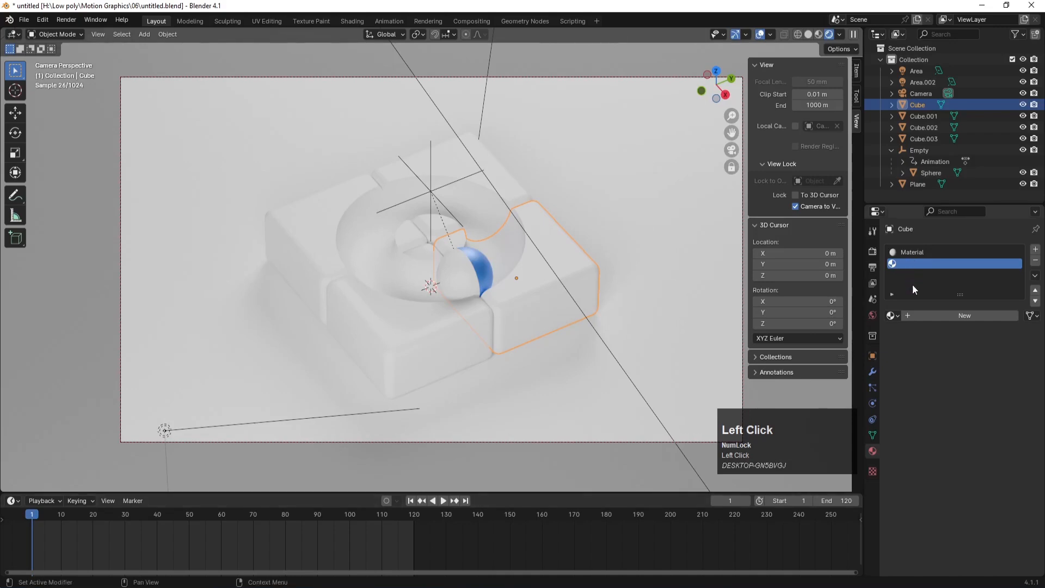
Back in Blender, create a new material in Cube's empty slot with the base color hex 34A853
left_click(927, 315)
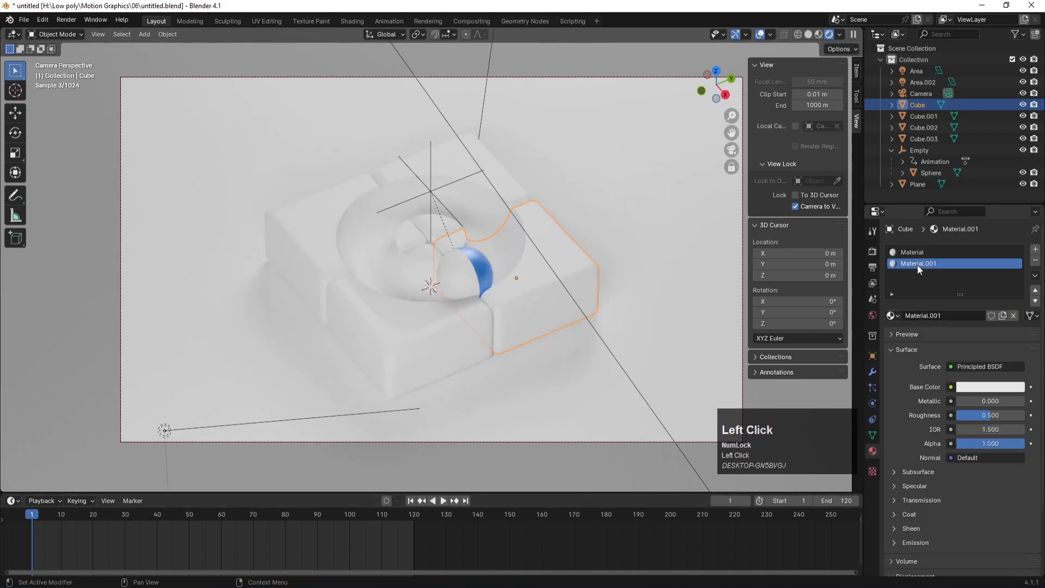
left_click(979, 388)
left_click(959, 336)
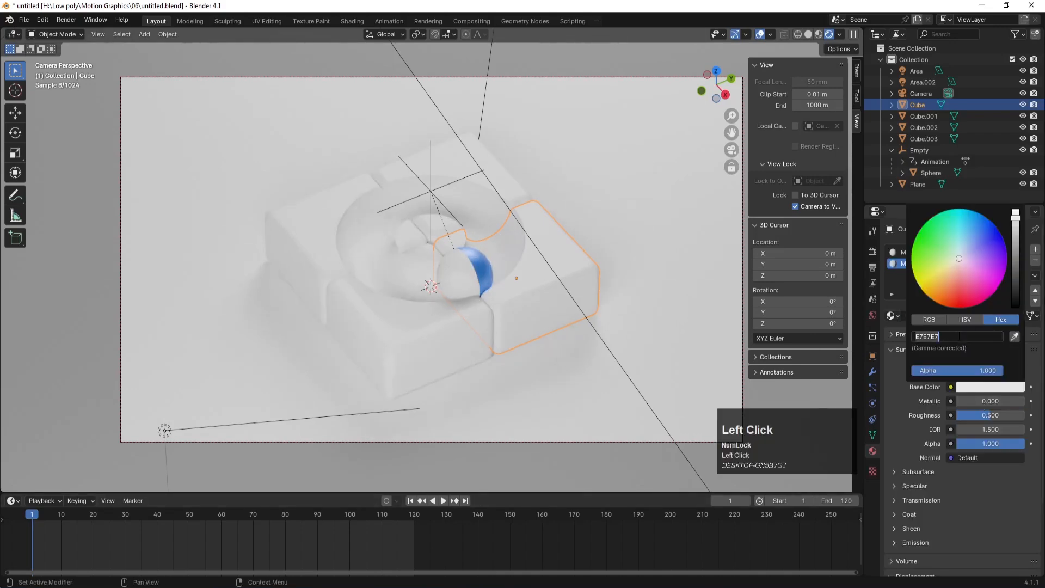
key("ctrl+v")
key("Return")
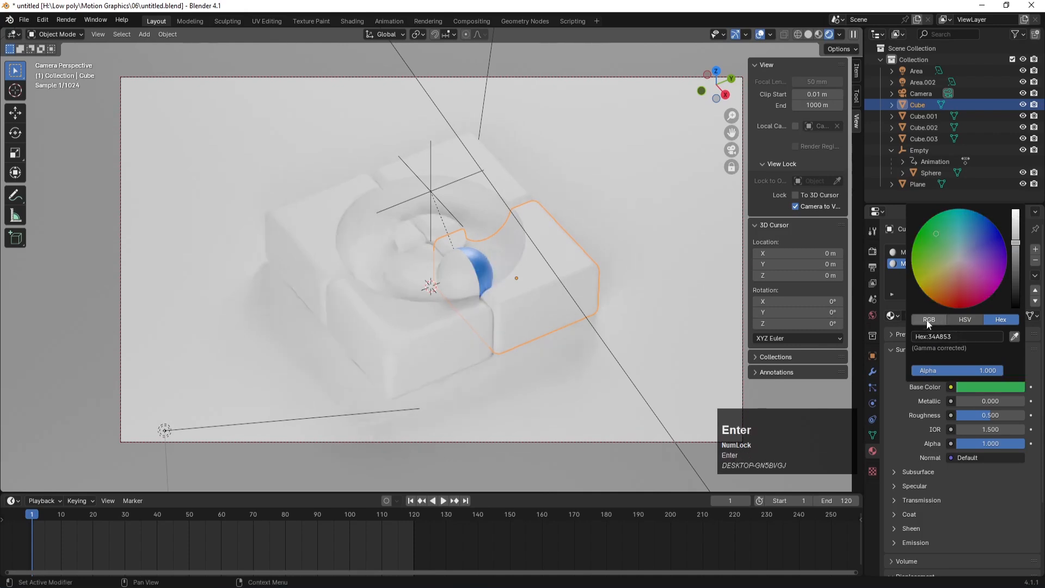
left_click(897, 283)
Remove the white material slot from Cube and set the green material's Metallic to 0.8
left_click(912, 252)
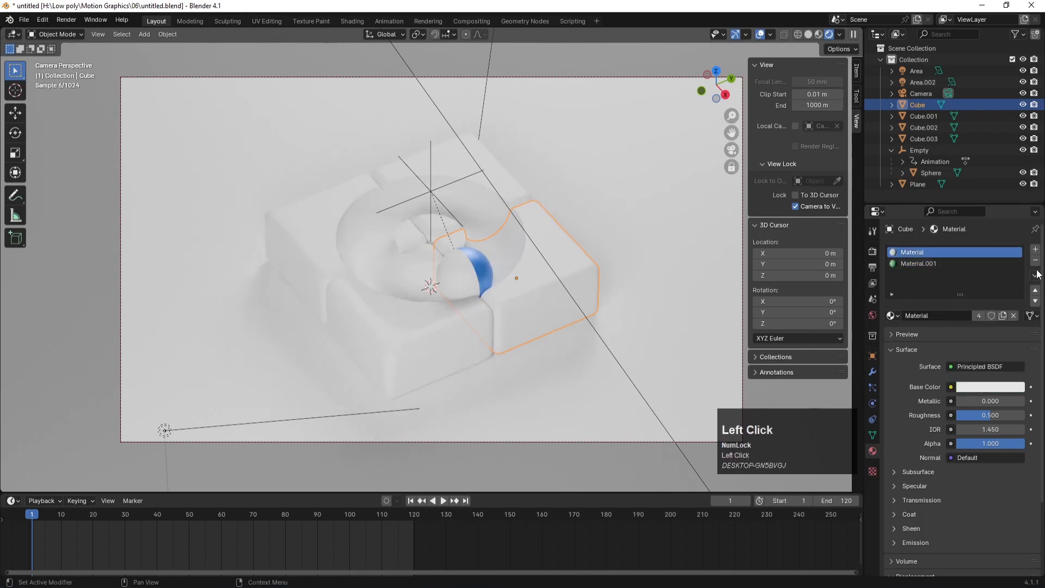
left_click(1036, 260)
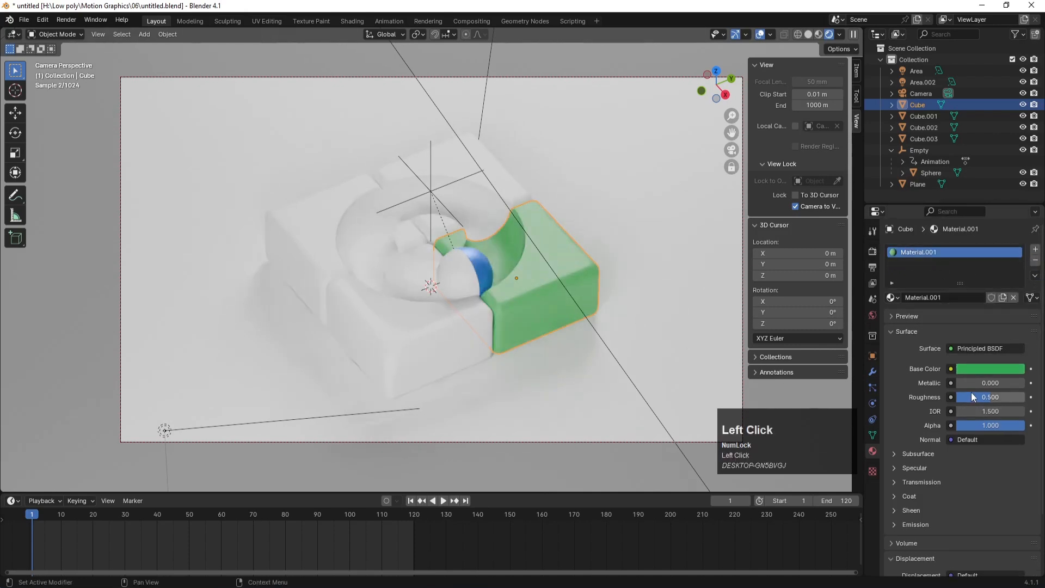
left_click(983, 382)
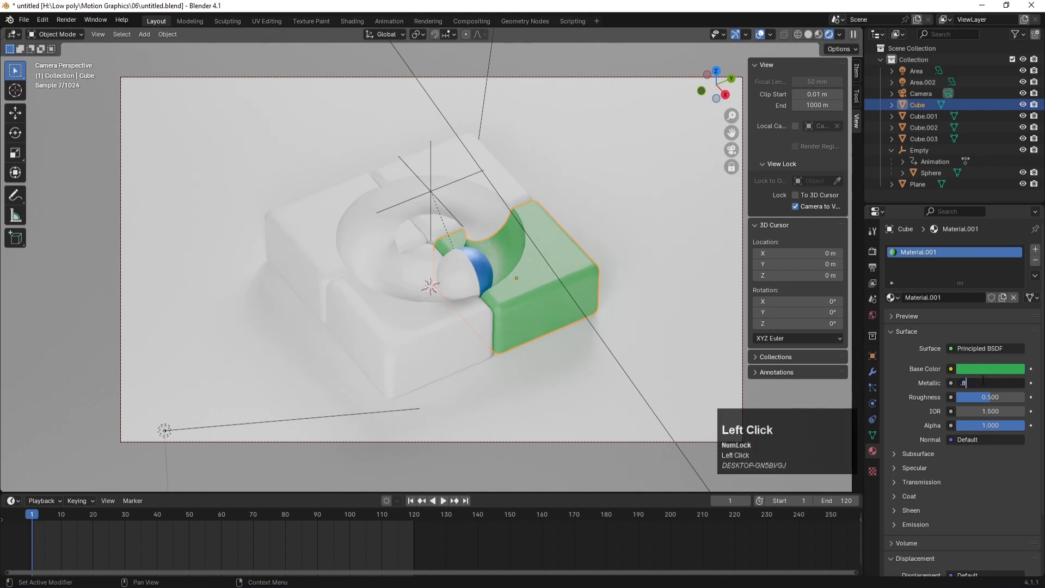
type(".8")
key("Return")
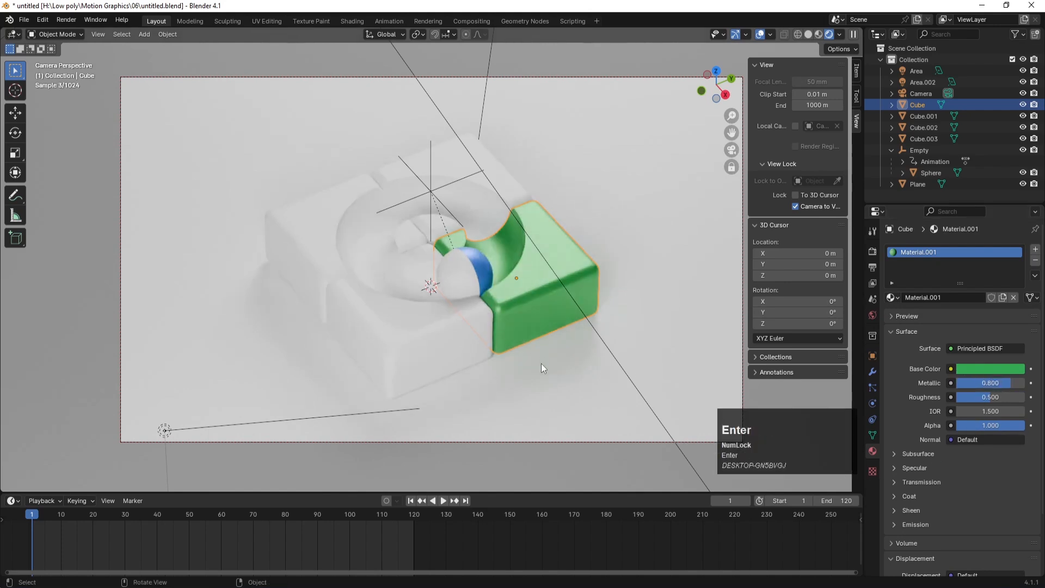
Unlink the white material from Cube.001, and in Photoshop sample the logo's yellow and copy its hex code fbbc05
left_click(472, 190)
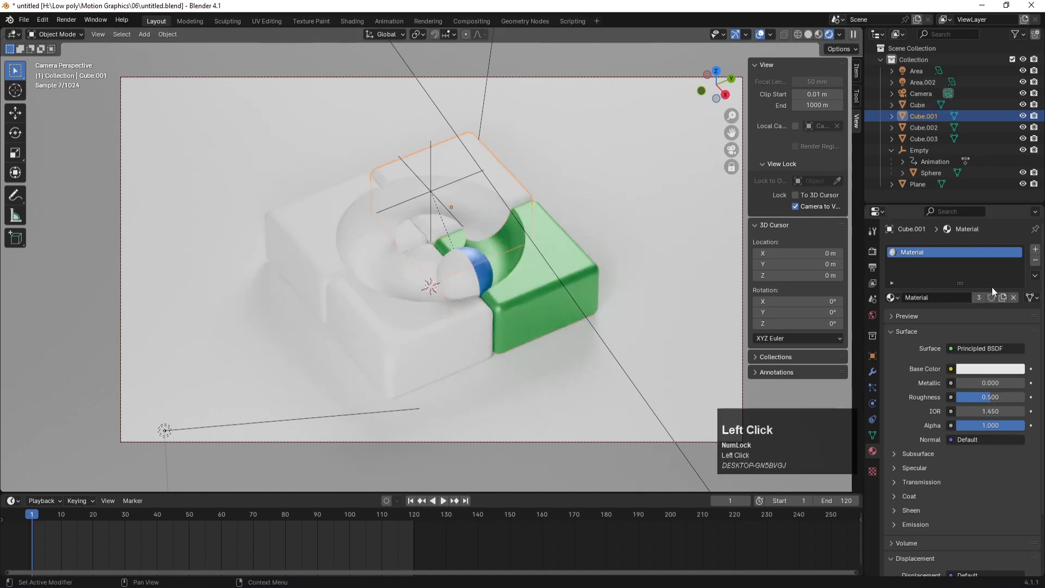
left_click(1014, 298)
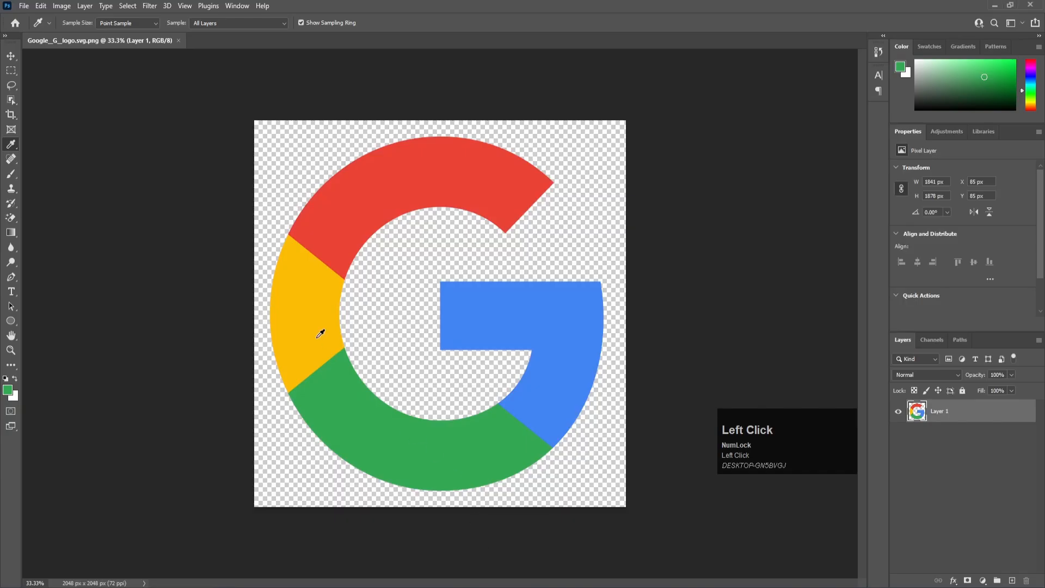
left_click(318, 336)
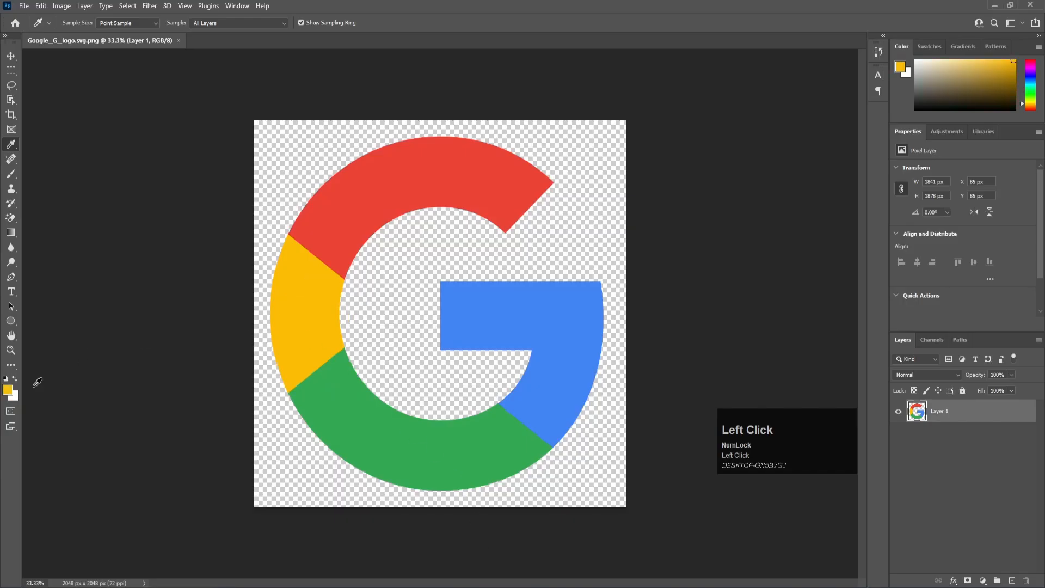
left_click(8, 389)
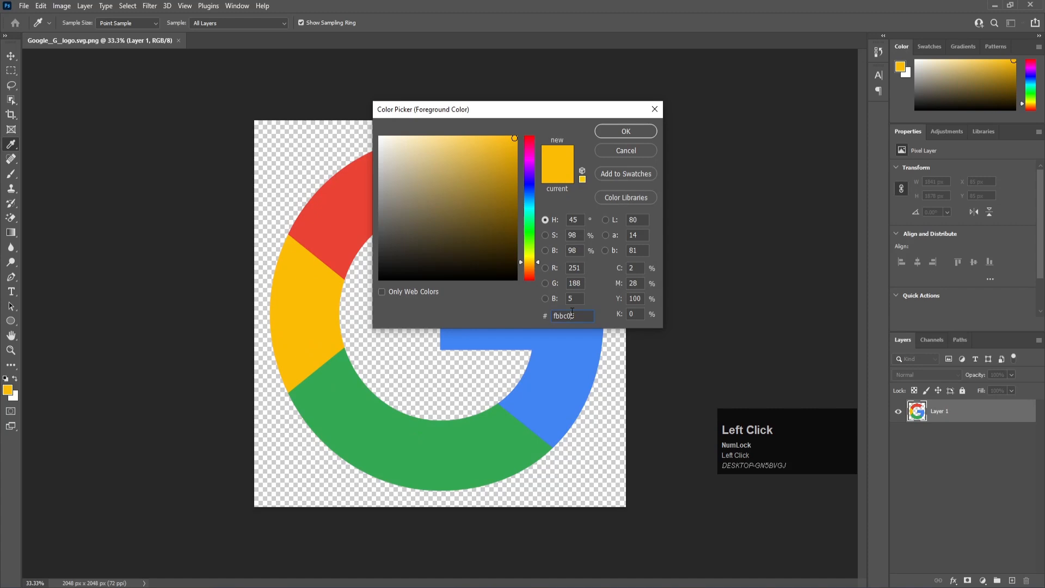
left_click(618, 131)
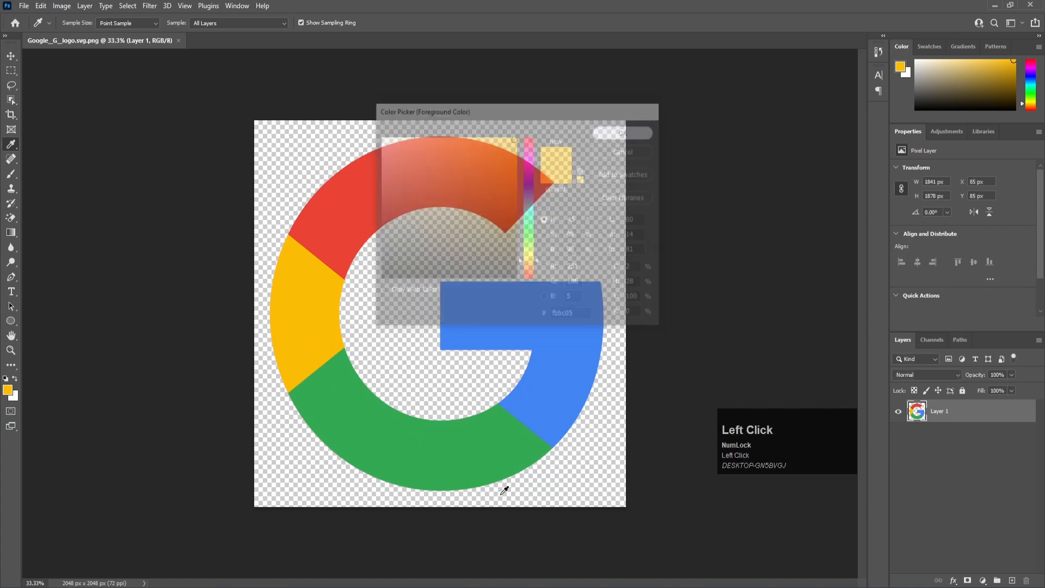
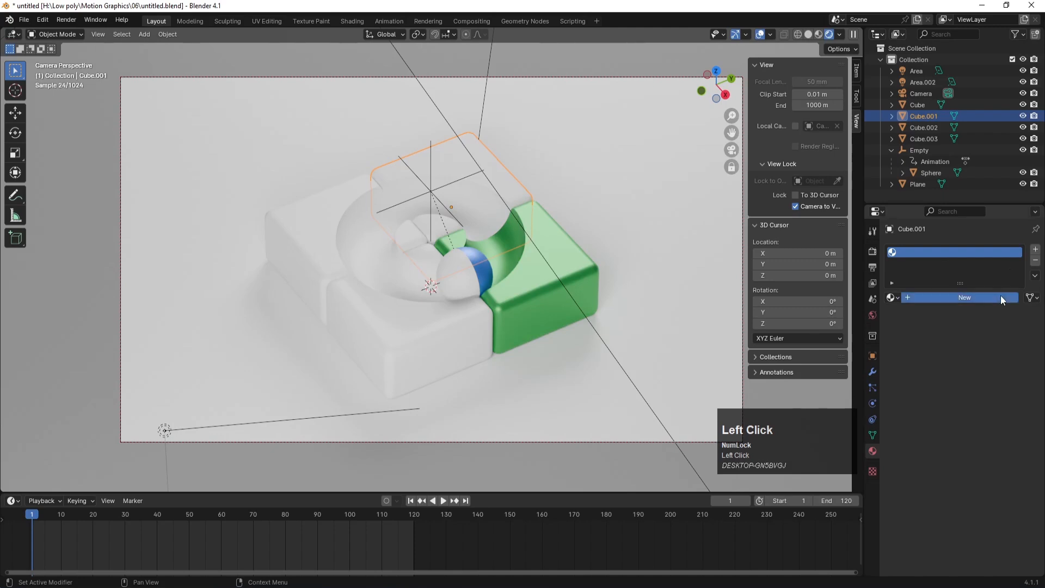
In Blender, create a new material for Cube.001 with base color hex FBBC05 and Metallic 0.8
left_click(1000, 296)
left_click(982, 370)
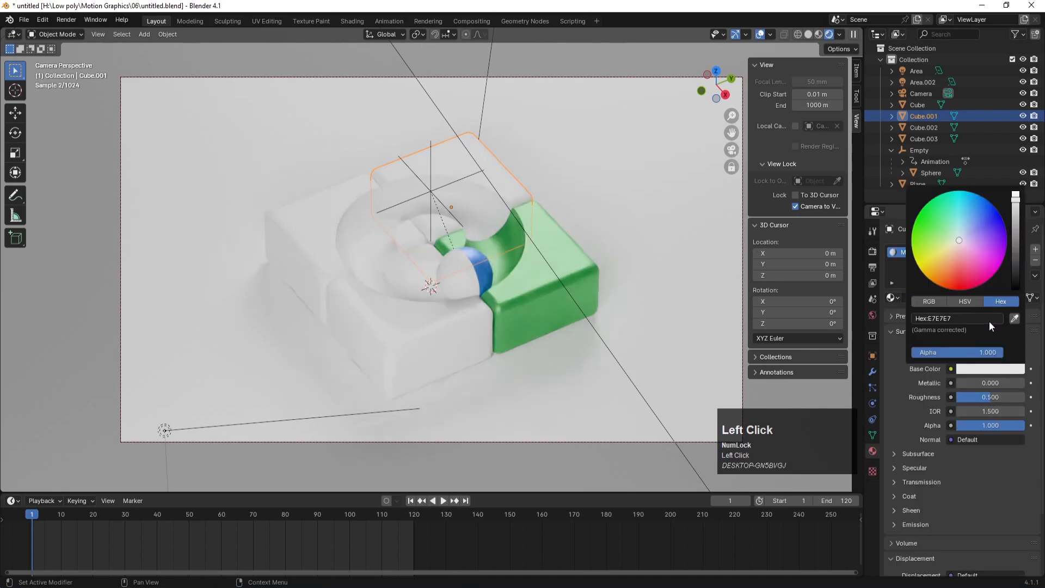
left_click(956, 318)
type("fbbc05")
key("Return")
left_click(982, 383)
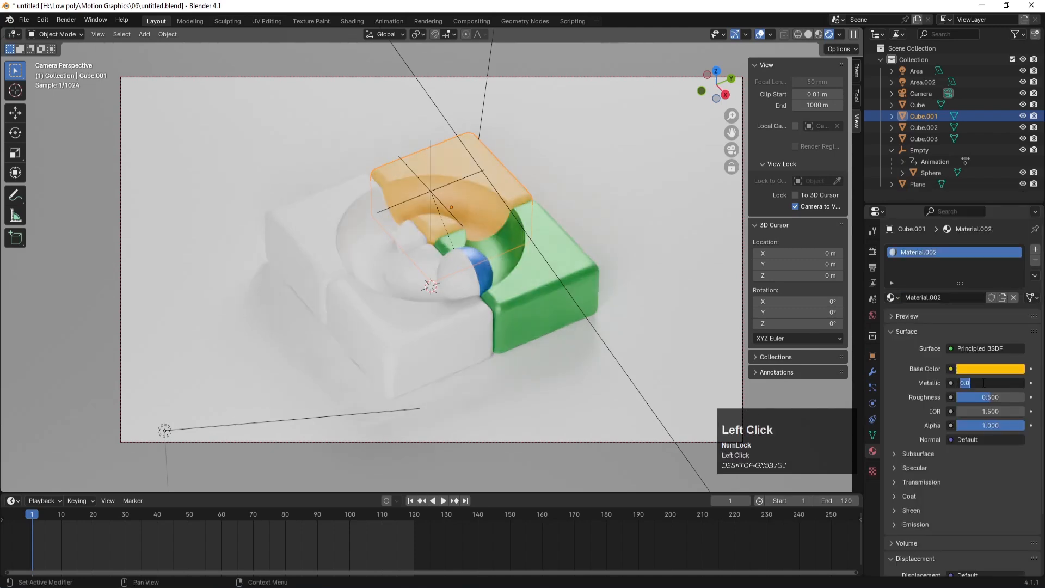
type("0.8")
key("Return")
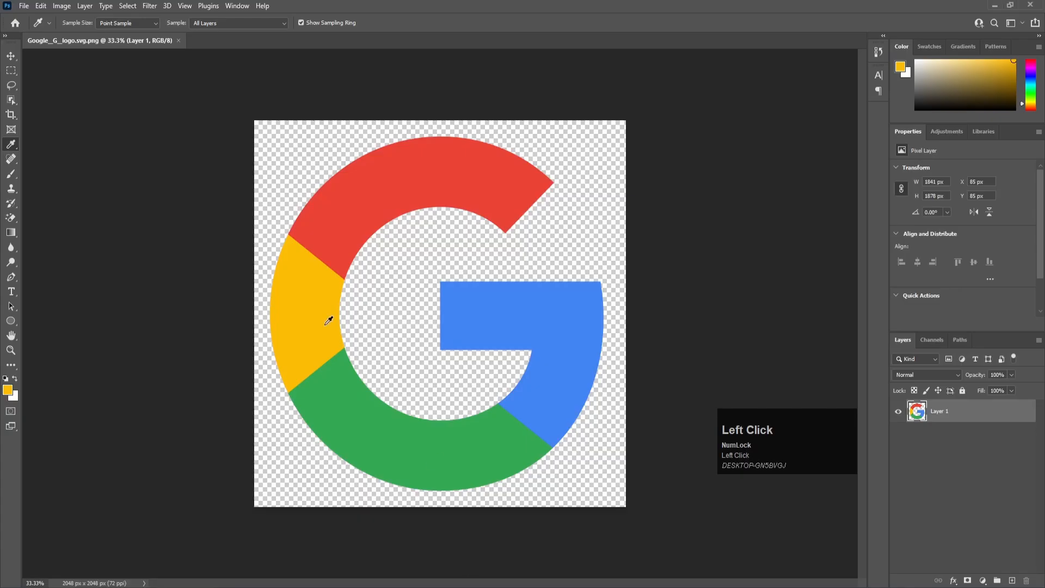
Switch to Photoshop, sample the logo's red and copy its hex code ea4335
left_click(345, 228)
left_click(9, 391)
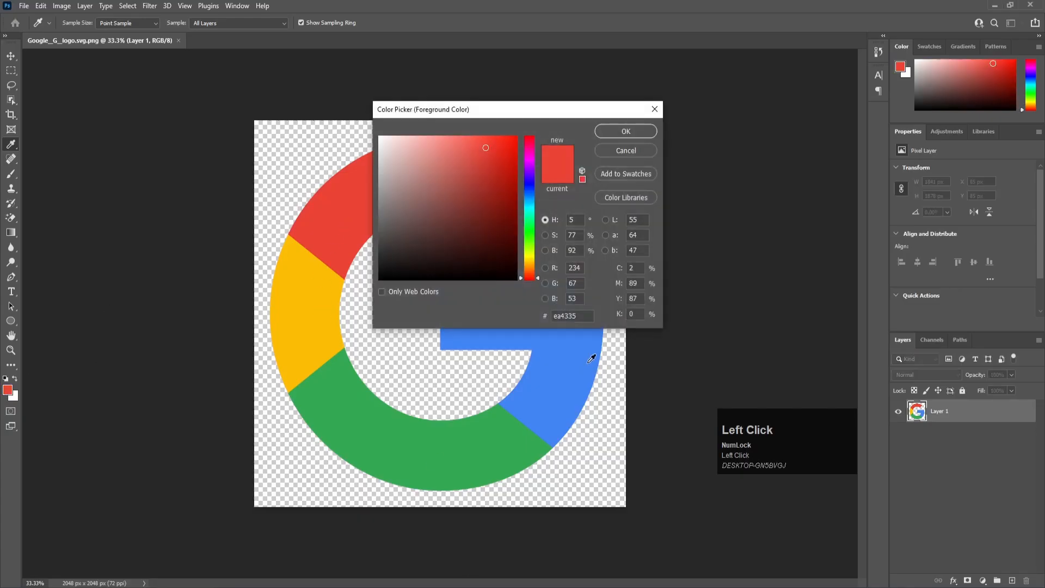
double_click(571, 321)
key("ctrl+c")
left_click(625, 151)
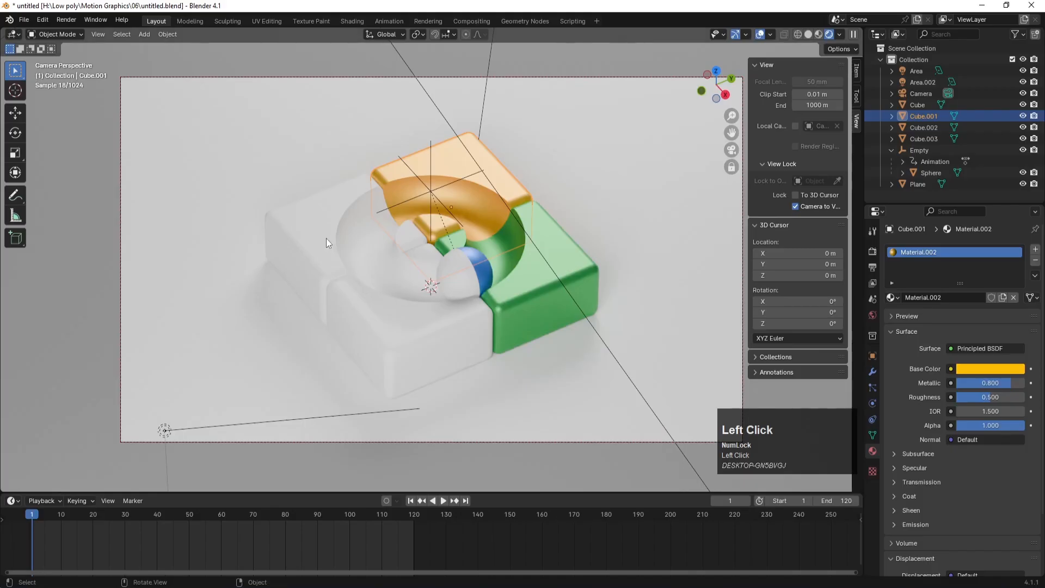
Back in Blender, set the base color of Cube.002's material to hex EA4335
left_click(325, 239)
left_click(986, 369)
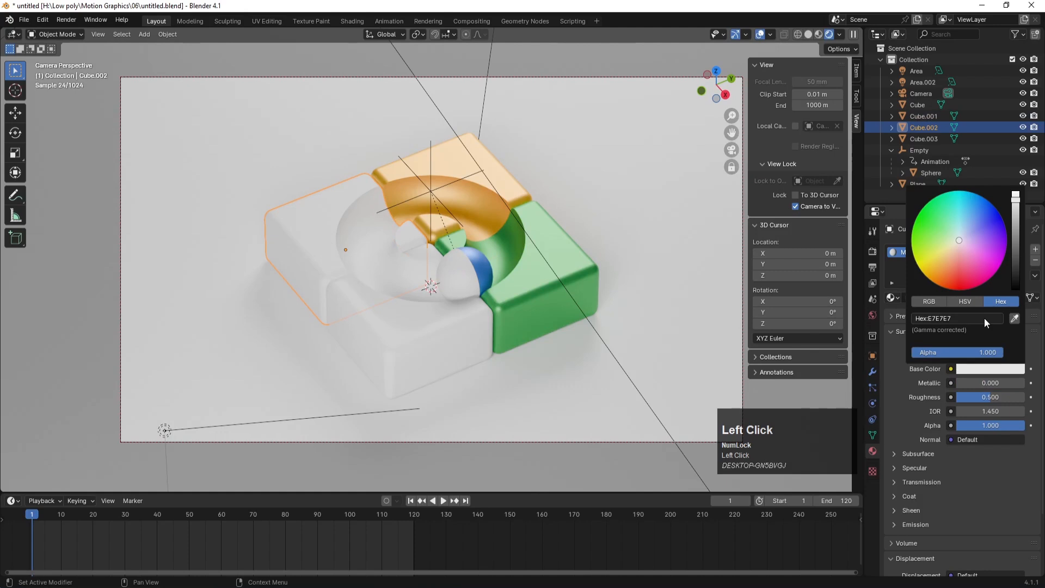
left_click(971, 318)
key("ctrl+v")
key("Return")
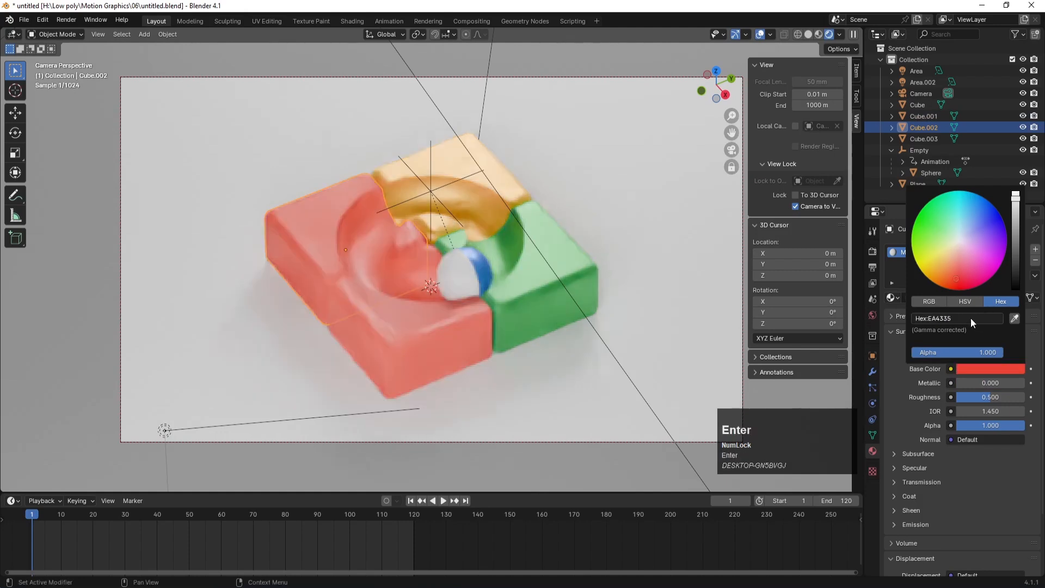
Unlink the red material from Cube.003 and set Metallic to 0.8 on Cube.002's red material
left_click(462, 337)
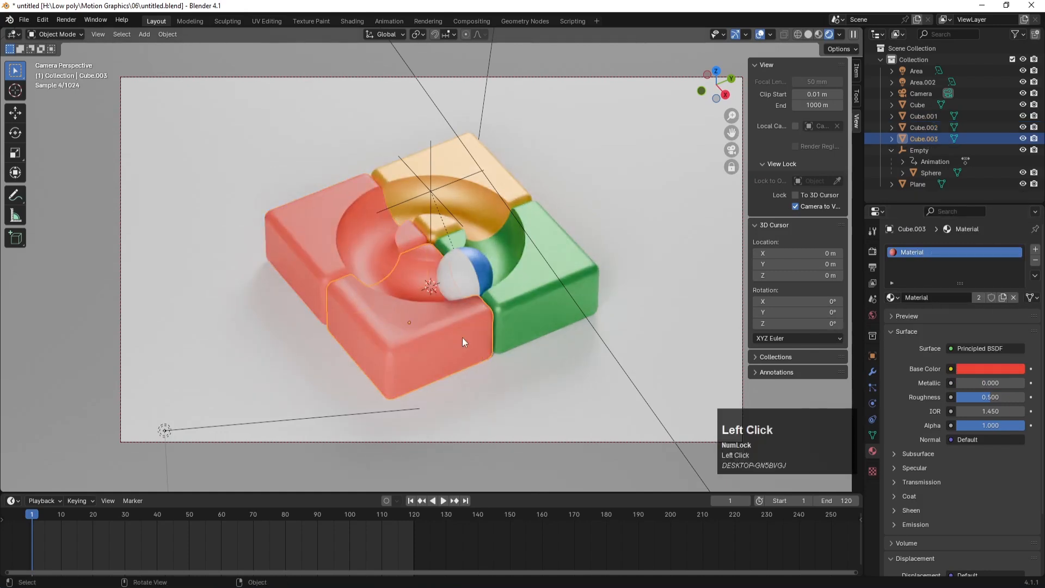
left_click(1013, 297)
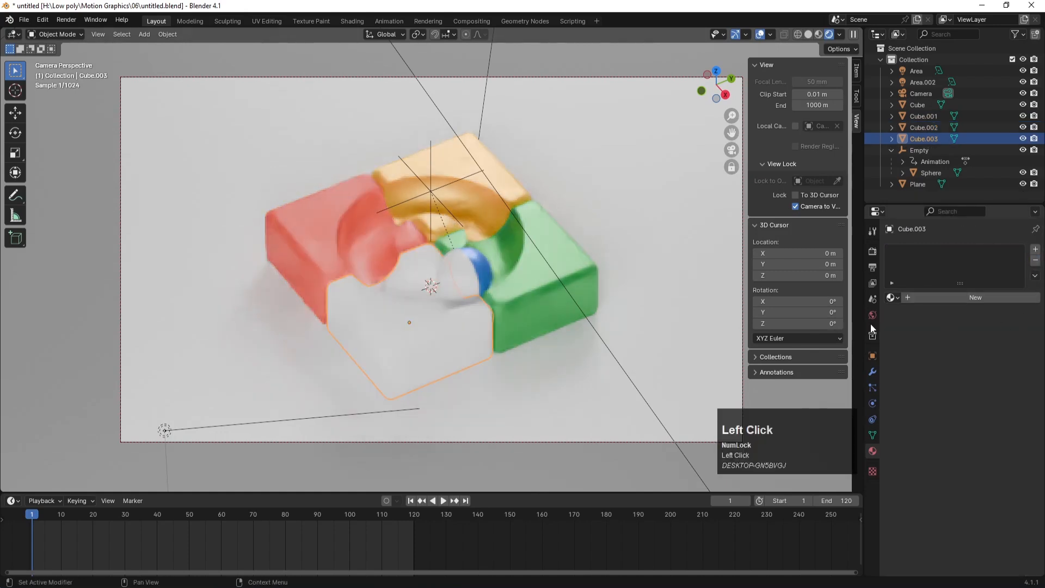
left_click(331, 224)
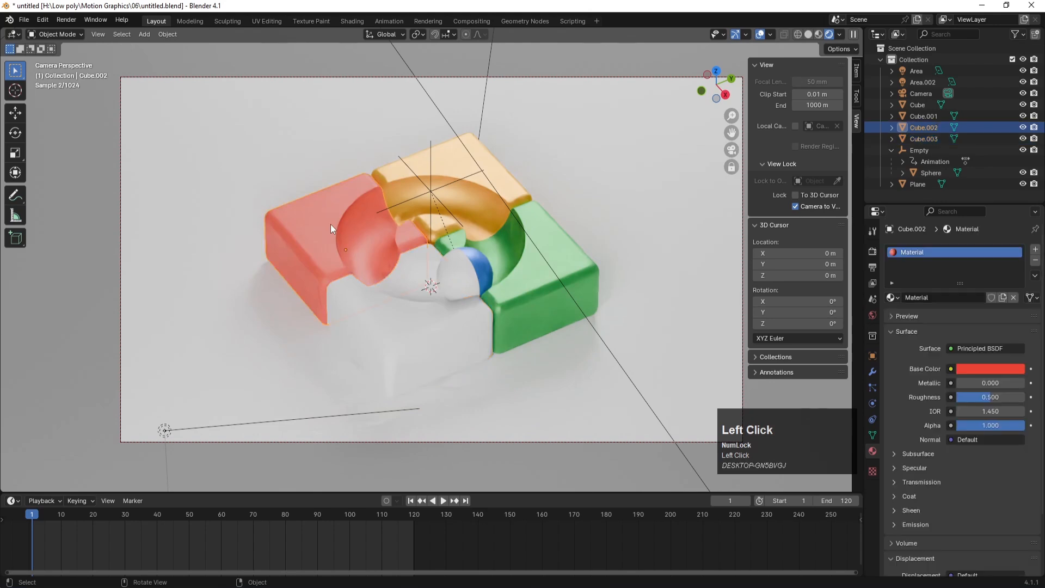
left_click(994, 386)
key("Return")
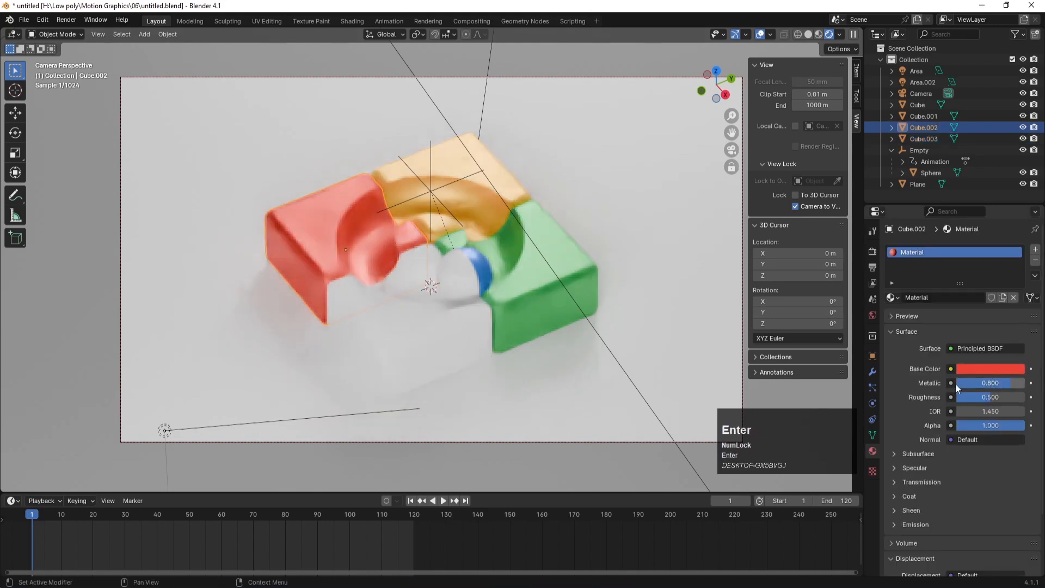
Assign the existing material named blue to the block Cube.003
left_click(433, 344)
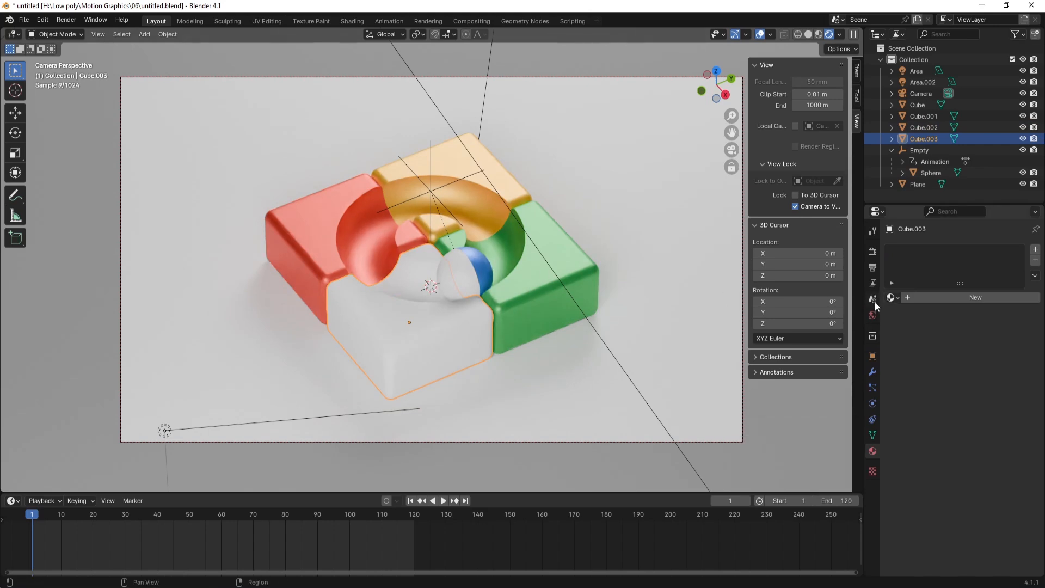
left_click(895, 297)
left_click(900, 315)
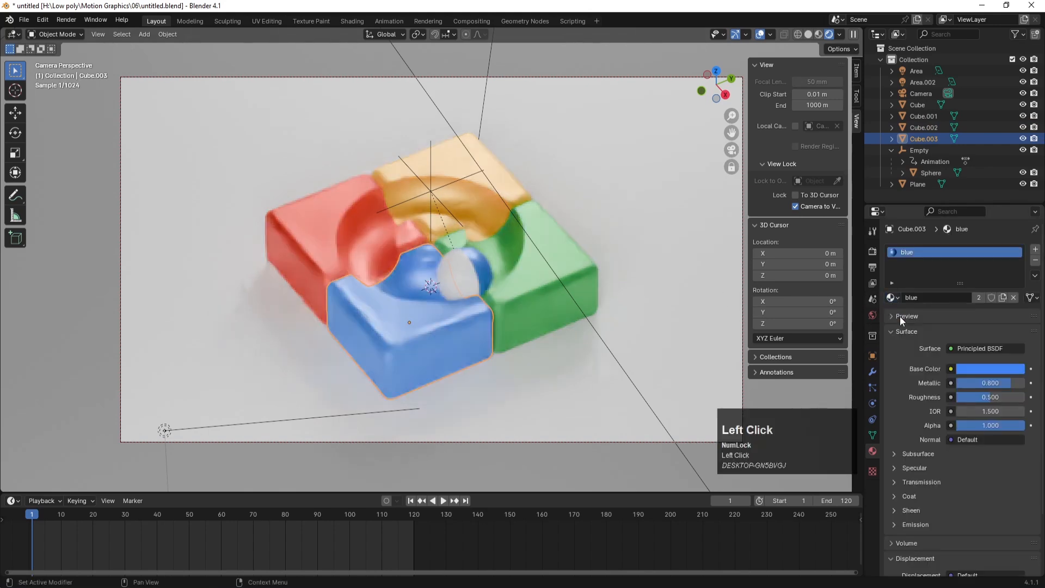
Create a new material for the floor plane and set its Metallic to 0.8
left_click(539, 373)
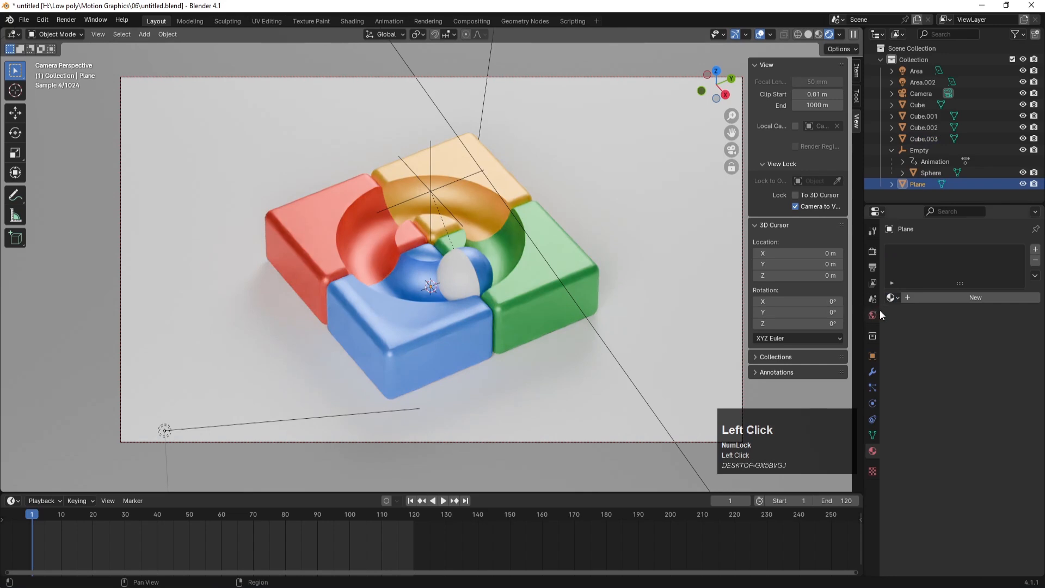
left_click(928, 298)
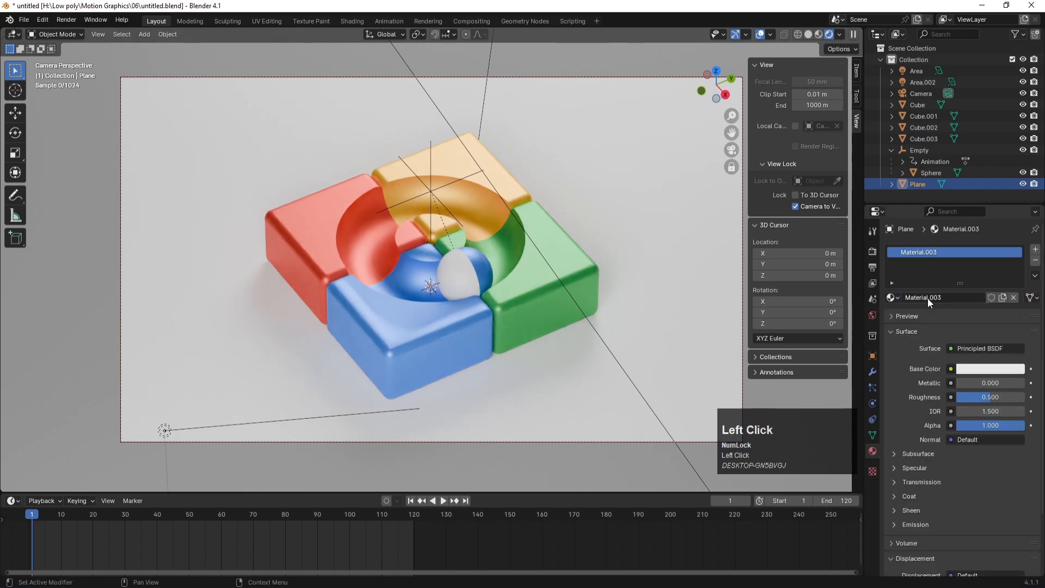
left_click(979, 382)
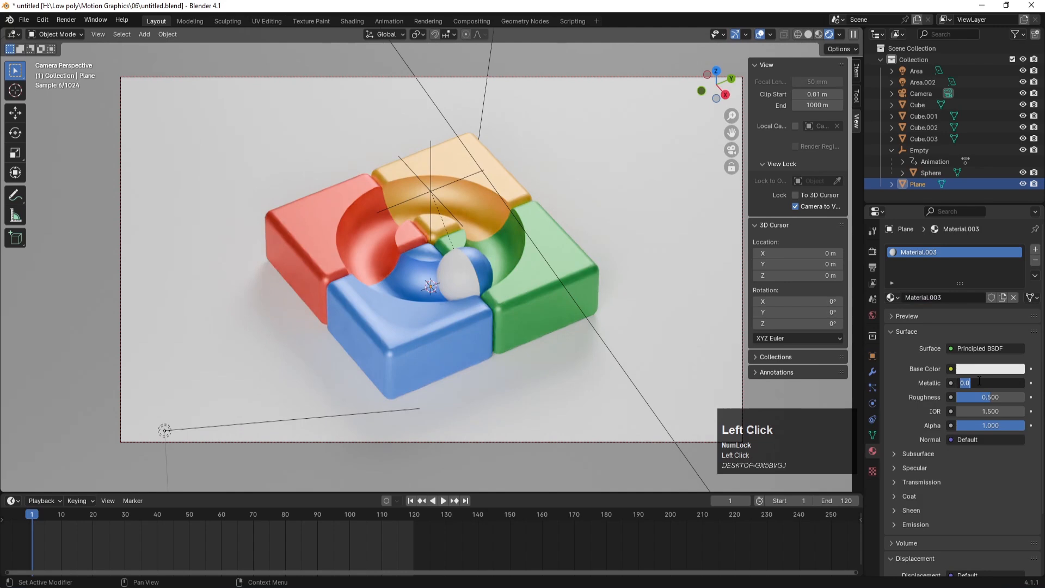
type("0.8")
key("Return")
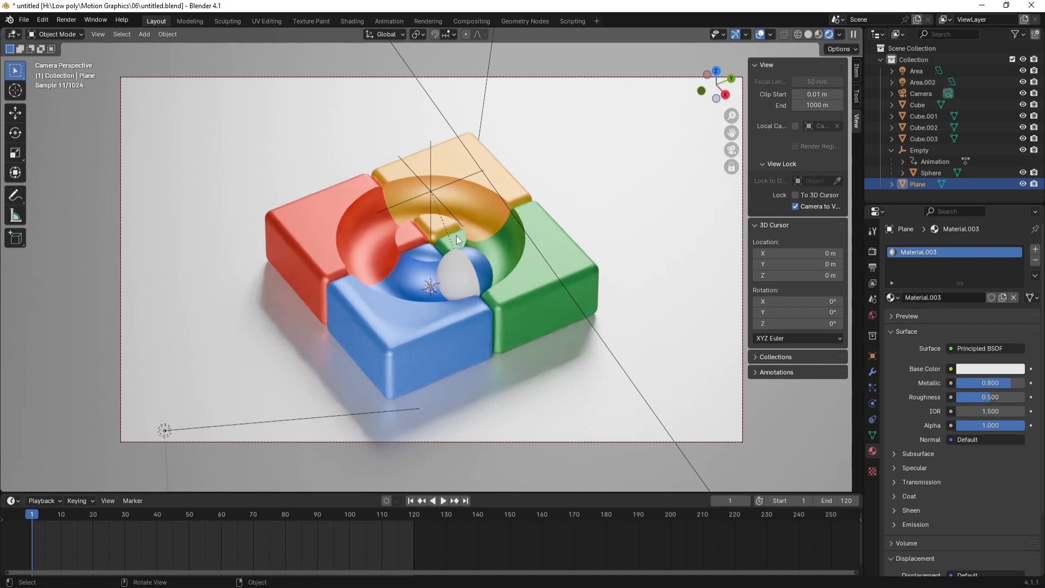
Add a point light at the scene center and raise it about 3 m along Z above the blocks
key("shift+a")
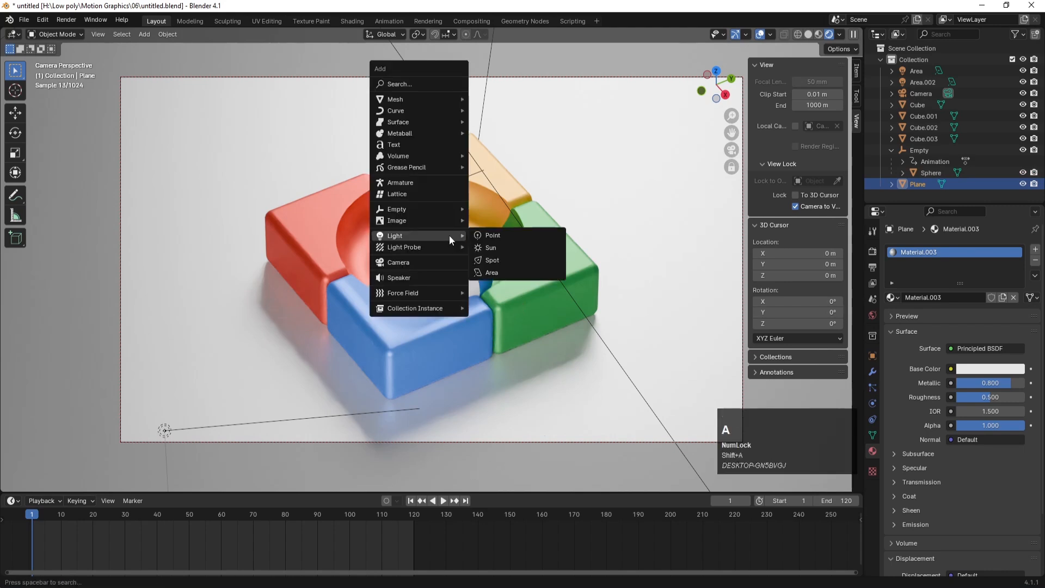
left_click(492, 236)
left_click(492, 236)
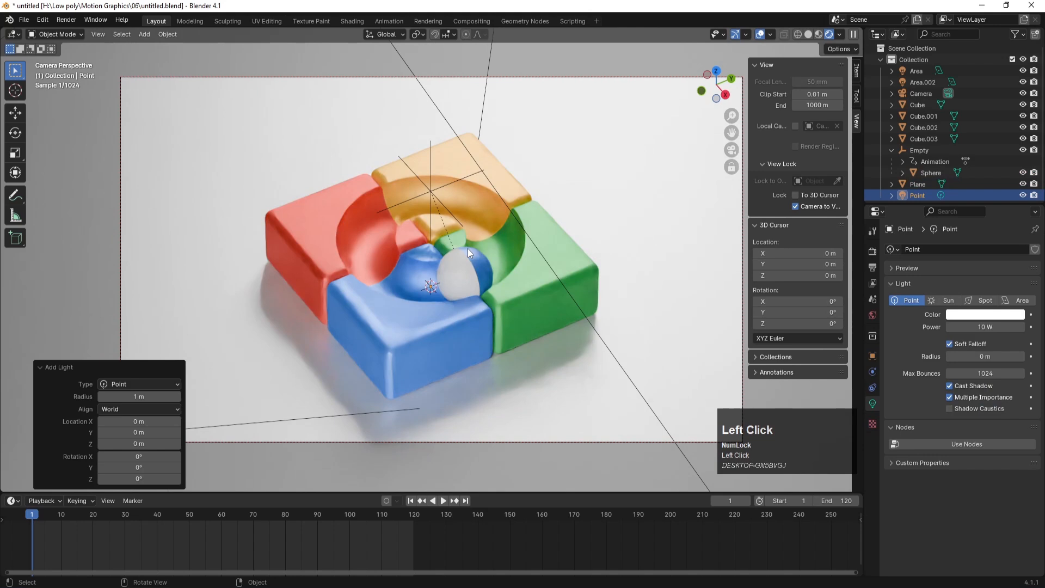
key("g")
key("z")
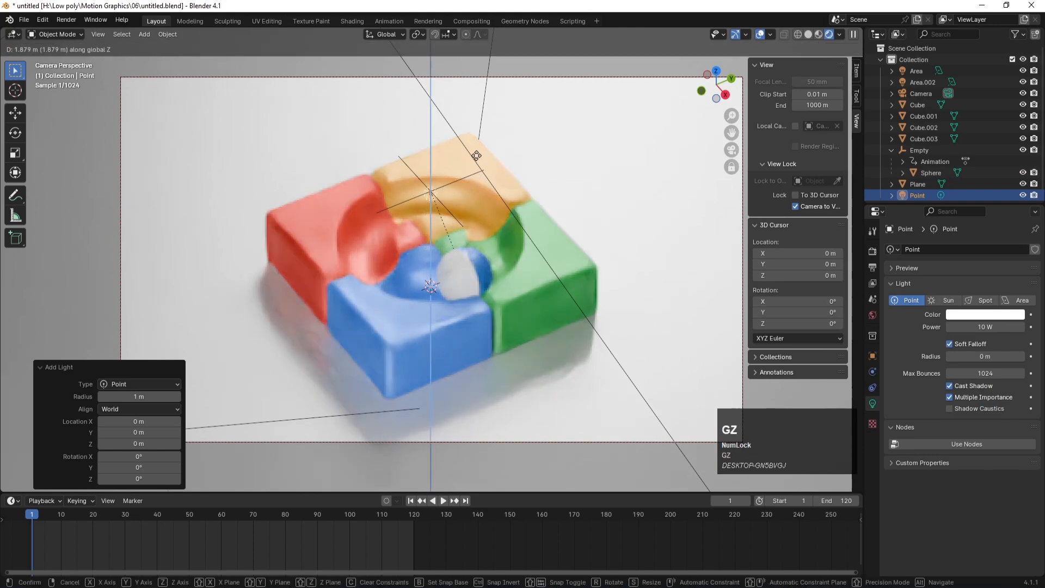
left_click(481, 98)
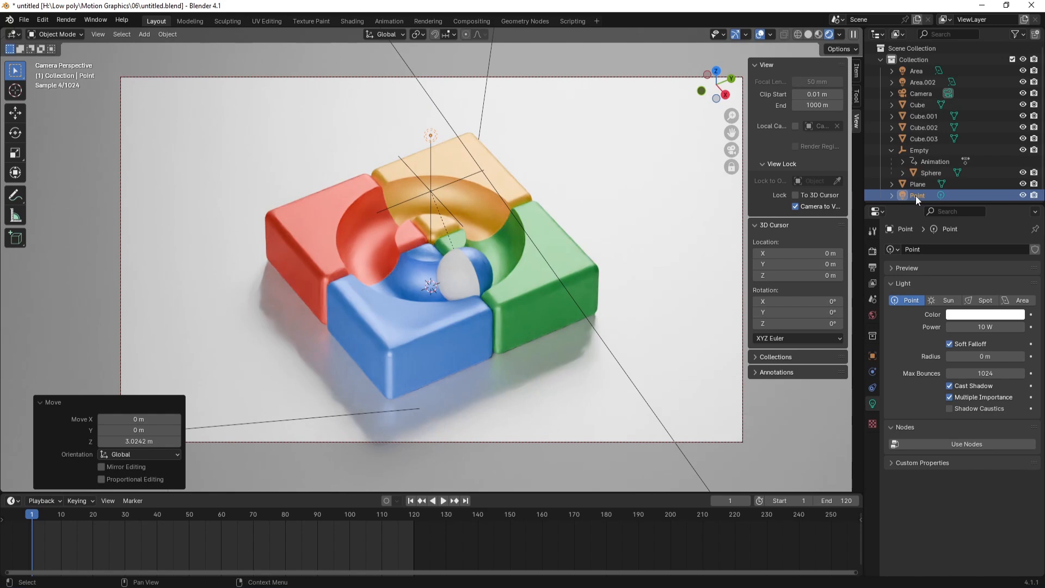
Try a power of 500 W for the point light
left_click(984, 326)
type("5")
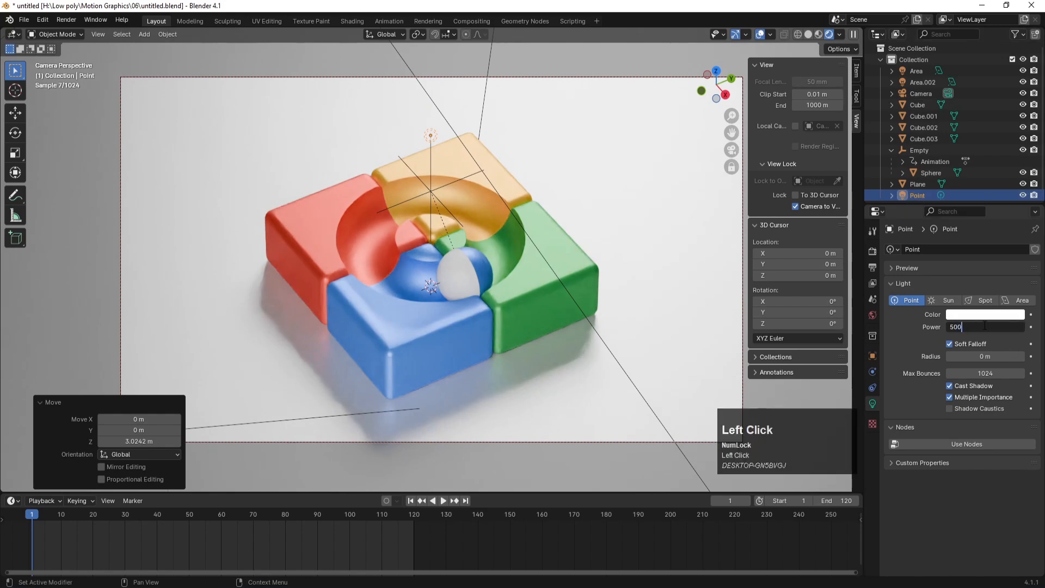
type("00")
key("Return")
Set the point light's power to 100 W and its color to orange-yellow
left_click(984, 326)
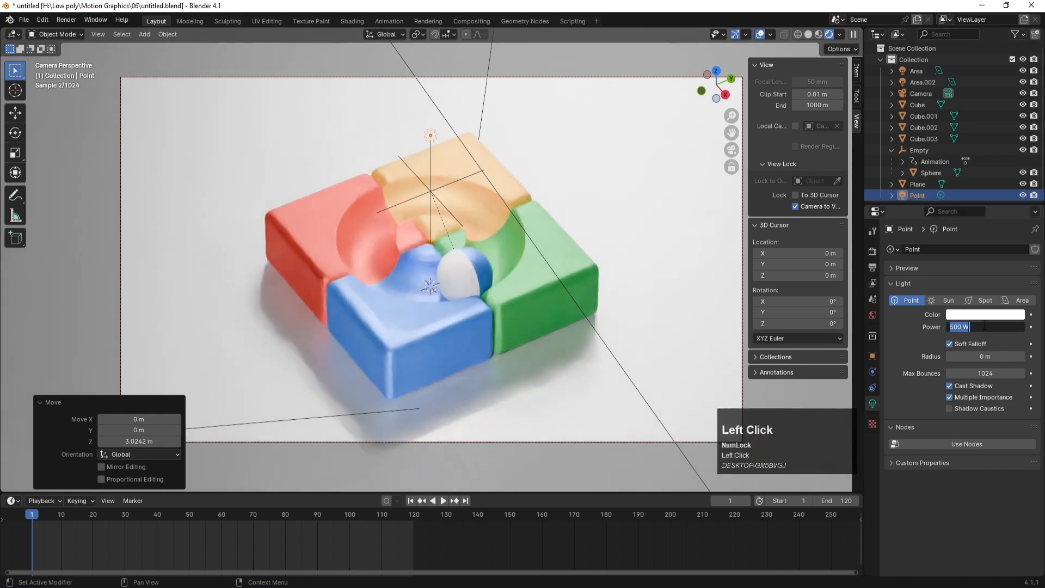
type("100")
key("Return")
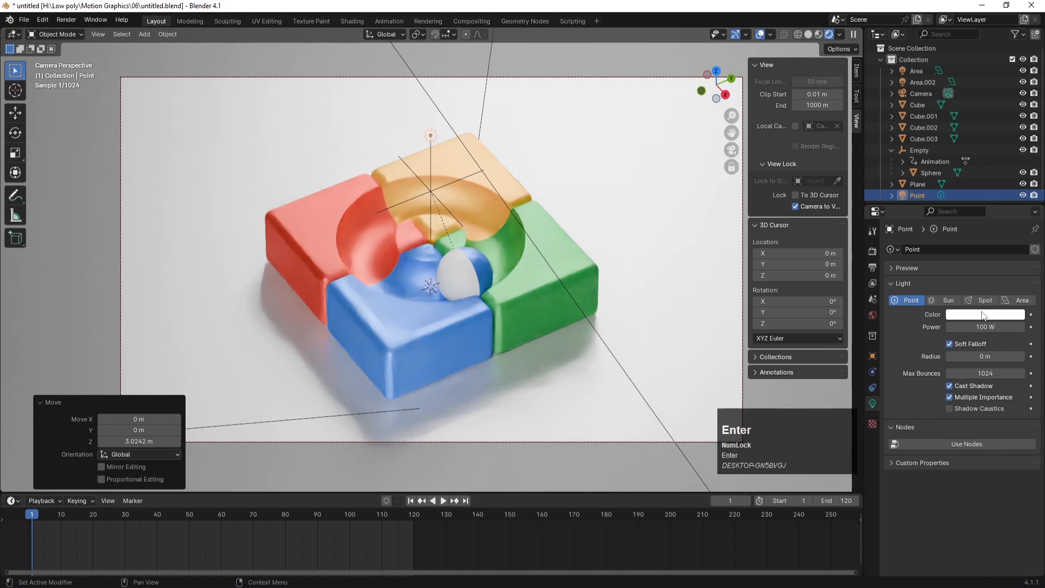
left_click(985, 315)
left_click(925, 231)
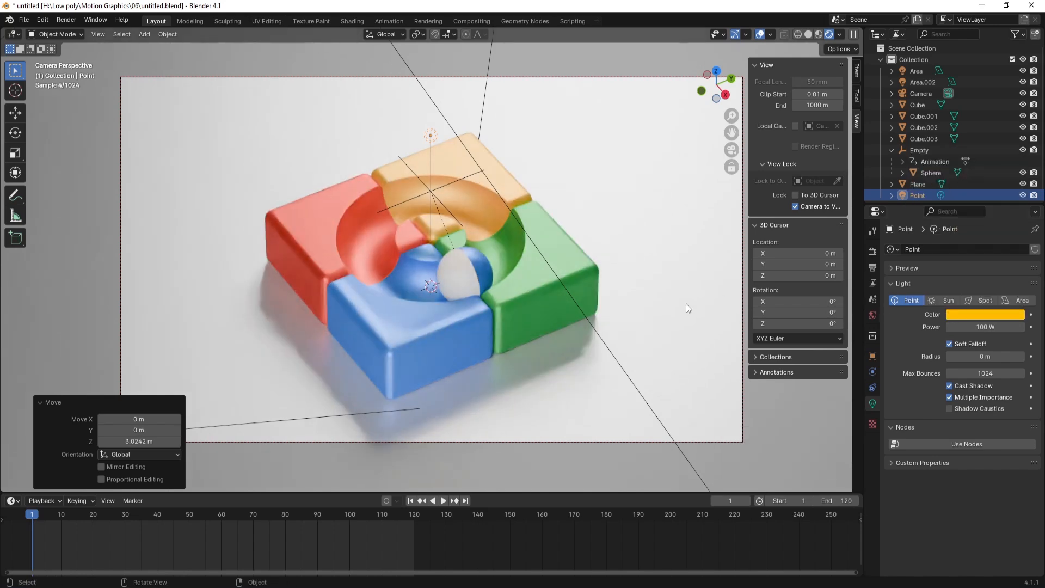
Set the power of the area light Area.002 to 8000 W
left_click(686, 303)
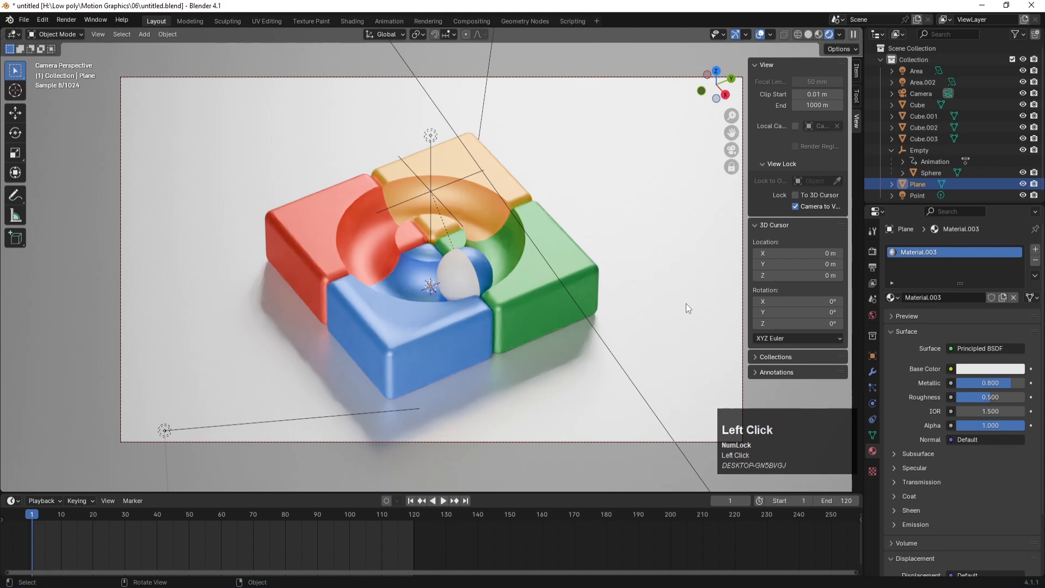
left_click(922, 82)
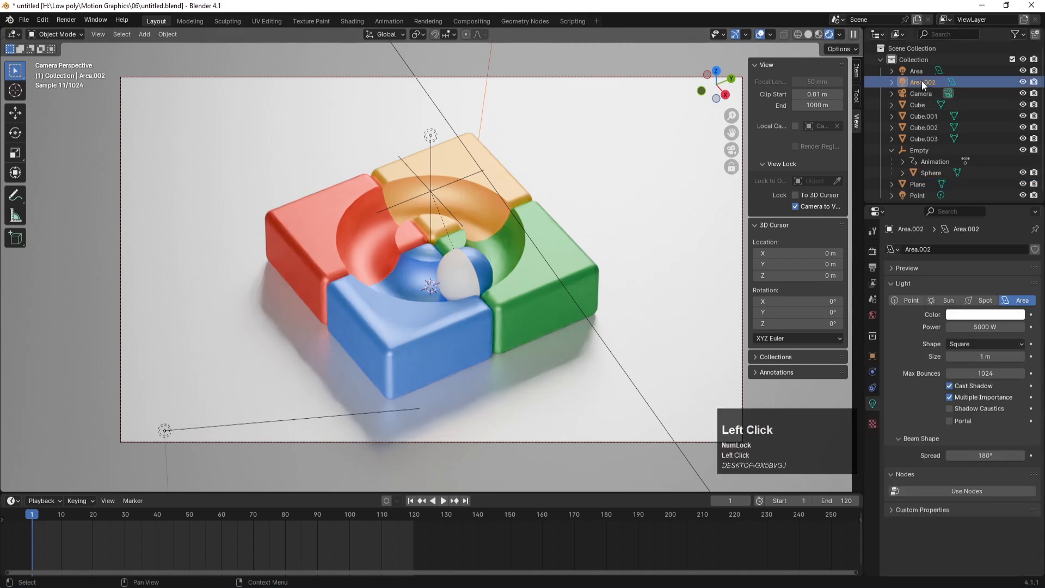
left_click(970, 326)
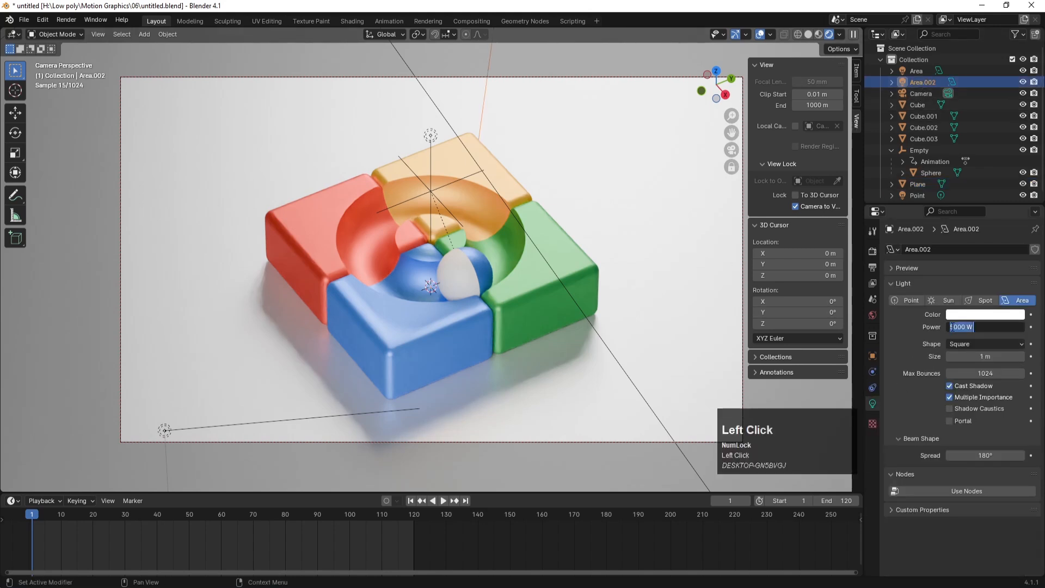
left_click(950, 326)
type("8")
key("Return")
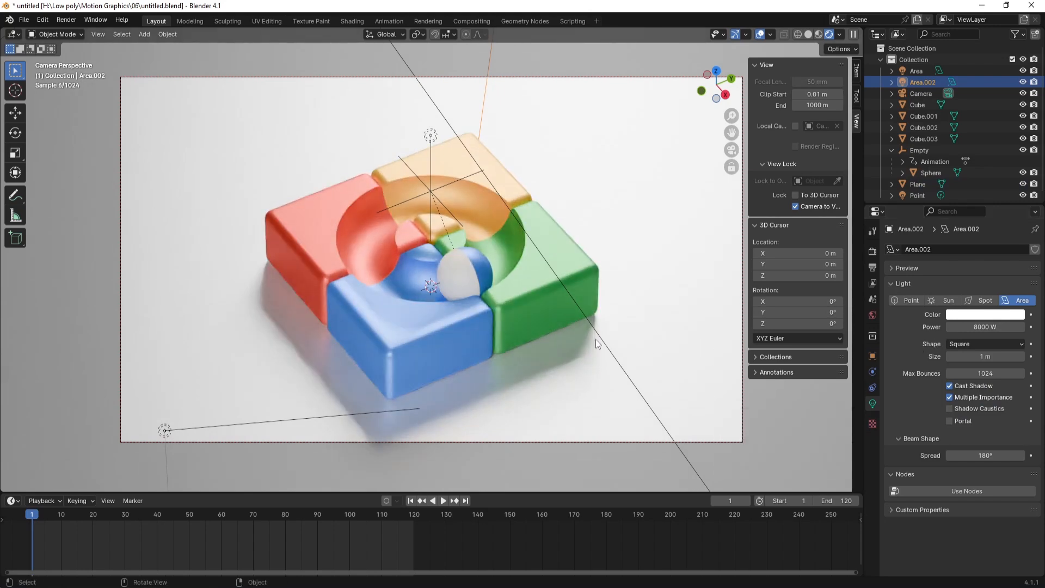
Set Metallic to 0.8 on the sphere's White material
left_click(485, 273)
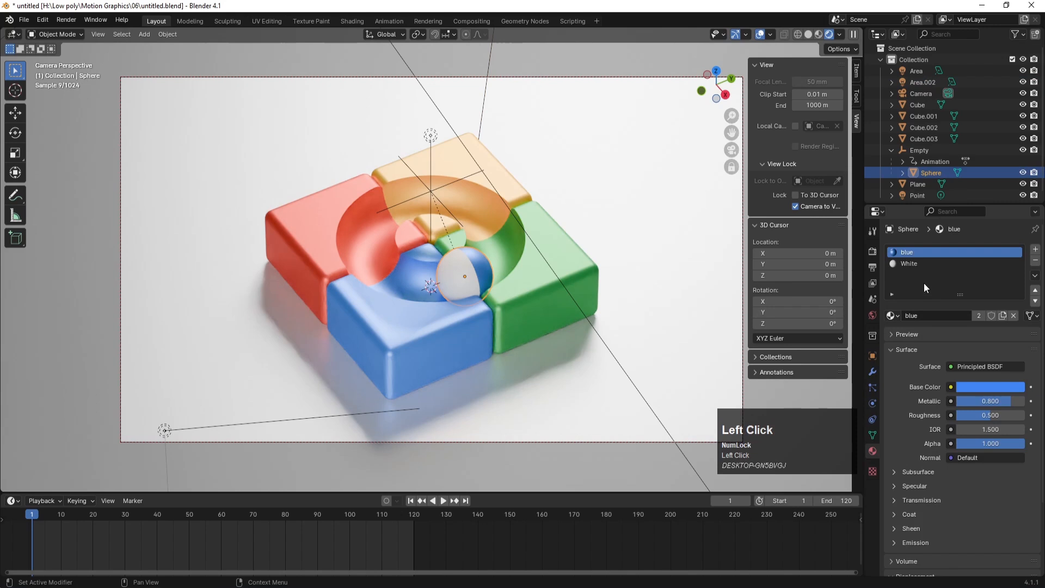
left_click(910, 264)
left_click(988, 401)
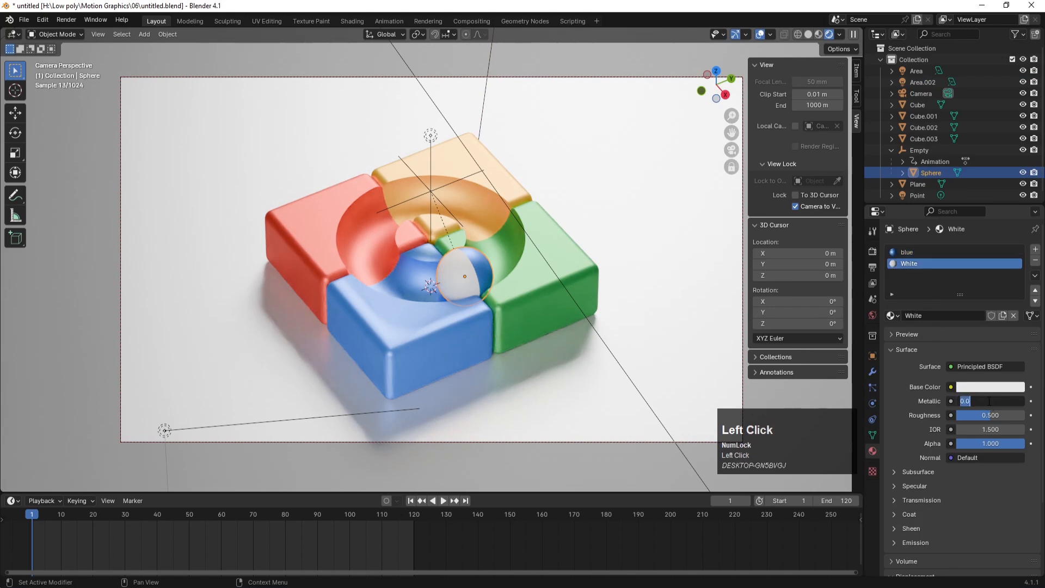
type(".8")
key("Return")
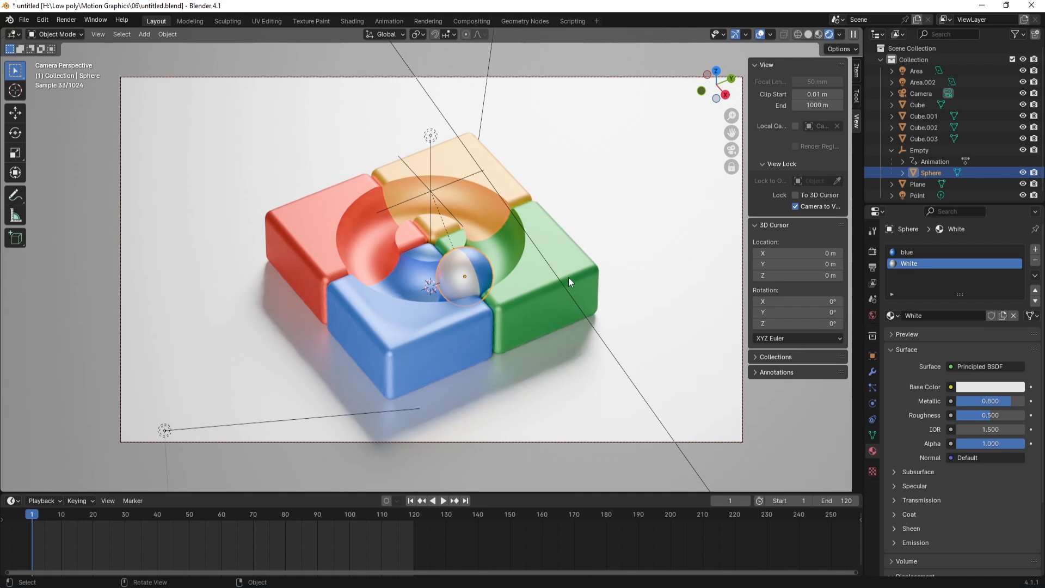
From the top view, duplicate Area.002 about 1.2 m toward -X and 19.1 m toward -Y, and rotate the copy about -75° to face the blocks
key("KP_7")
left_click(332, 172)
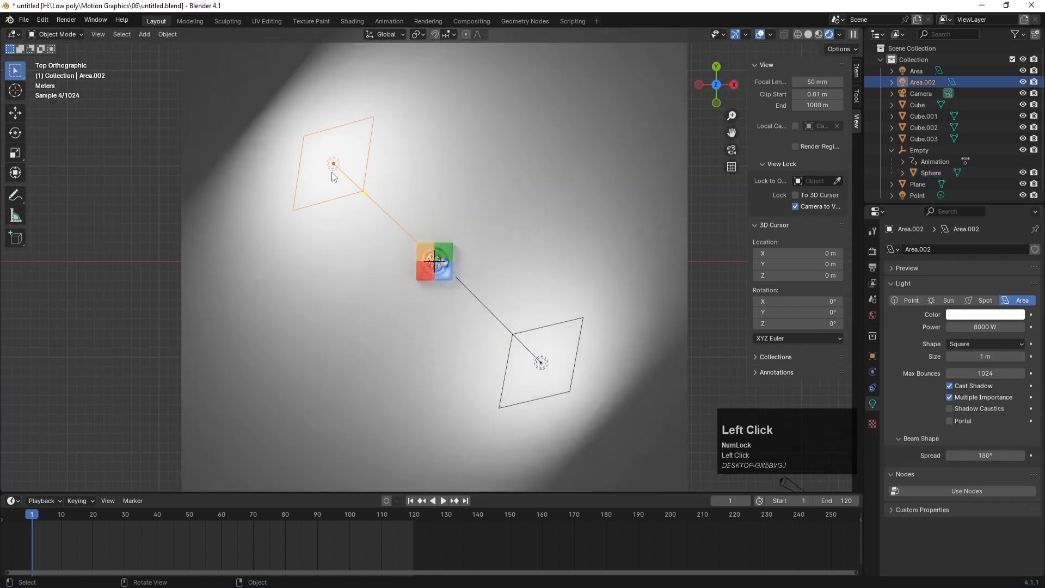
key("shift+d")
left_click(319, 352)
key("r")
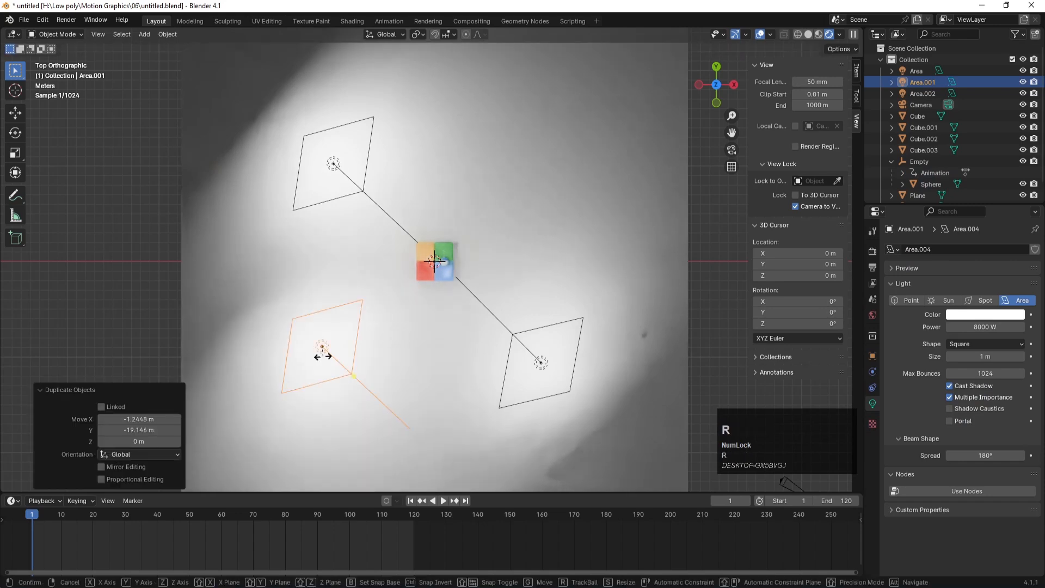
left_click(334, 348)
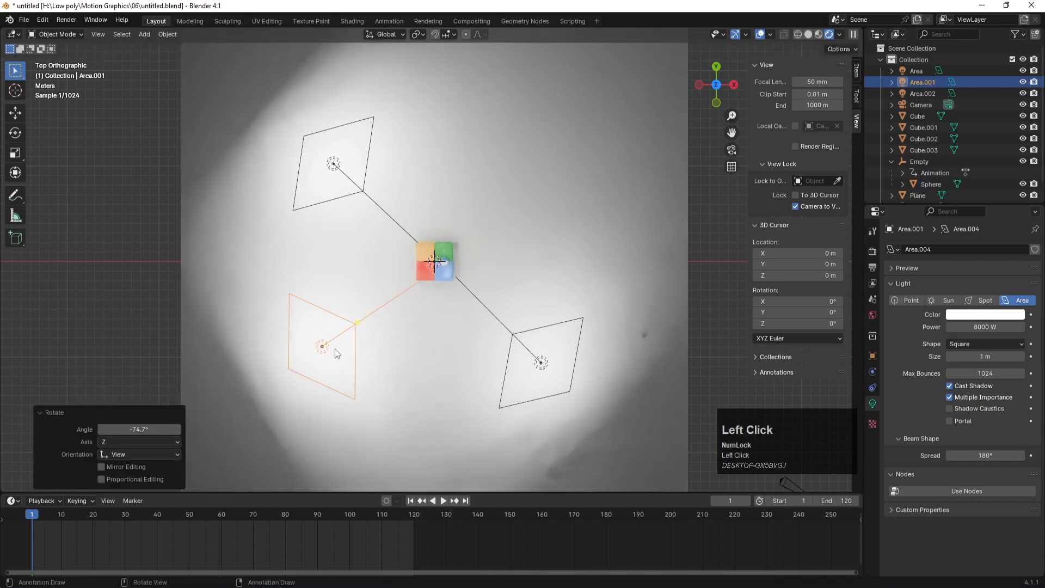
Move the area light Area.001 about 0.65 m toward -X and 1.36 m toward -Y, and check it through the camera
key("g")
left_click(328, 362)
key("KP_0")
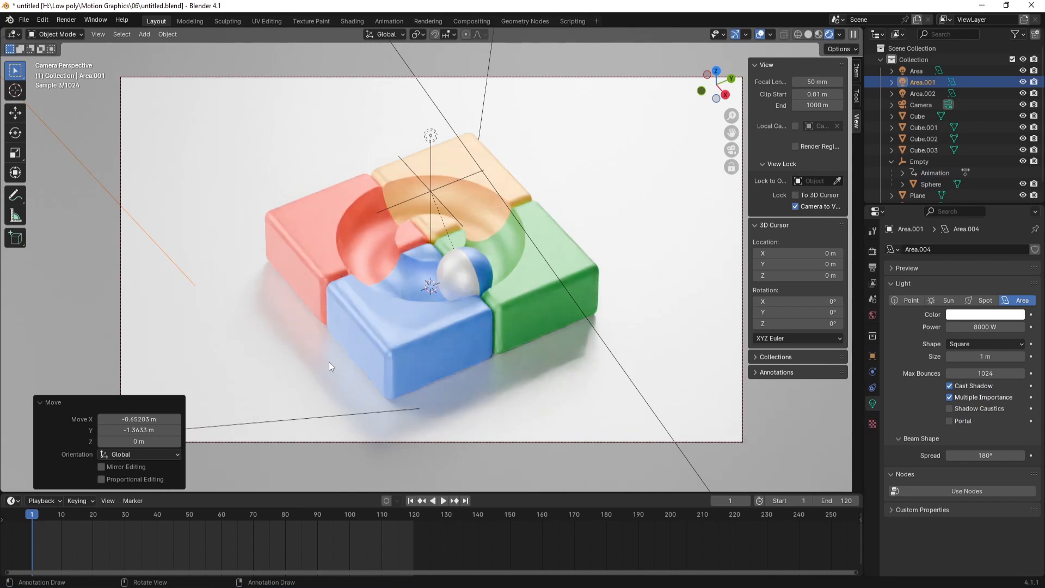
Set the power of the area light Area.001 to 4000 W and its color to saturated blue
left_click(973, 327)
type("4000")
key("Return")
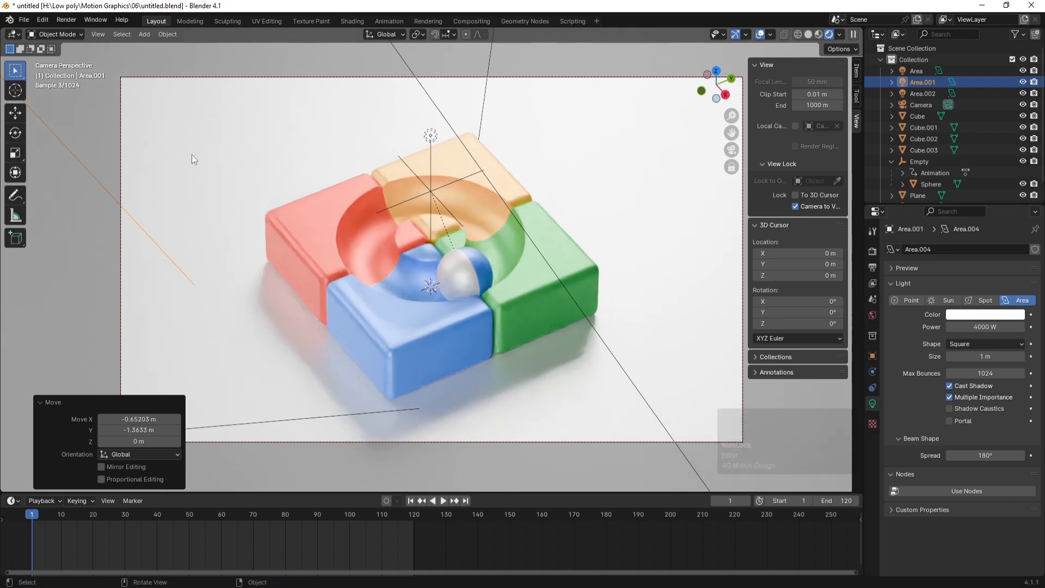
left_click(974, 315)
left_click_drag(962, 229, 998, 170)
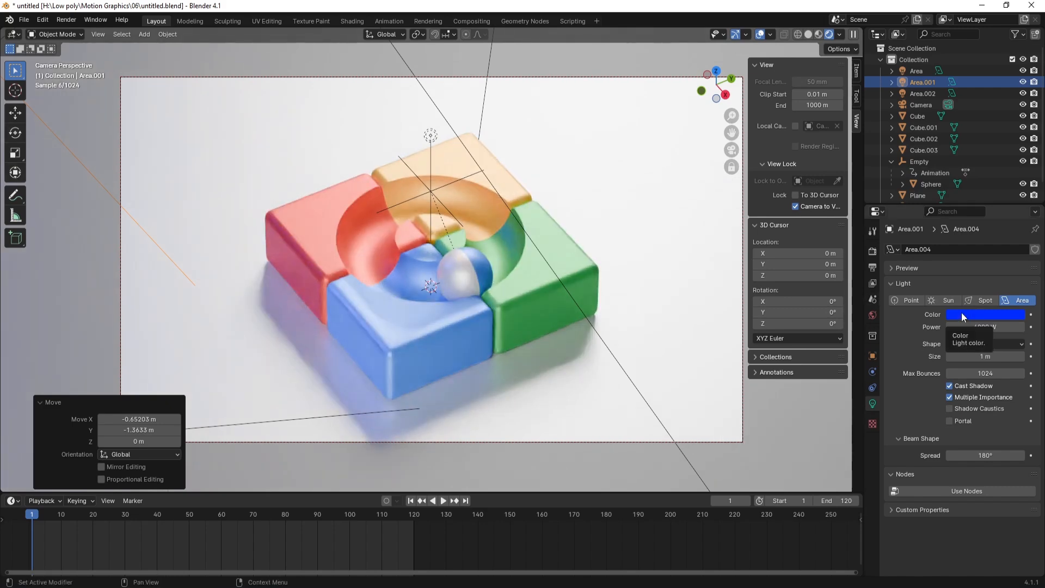
Set the floor plane's material to Metallic 0 and brighten its base color to pure white
left_click(501, 391)
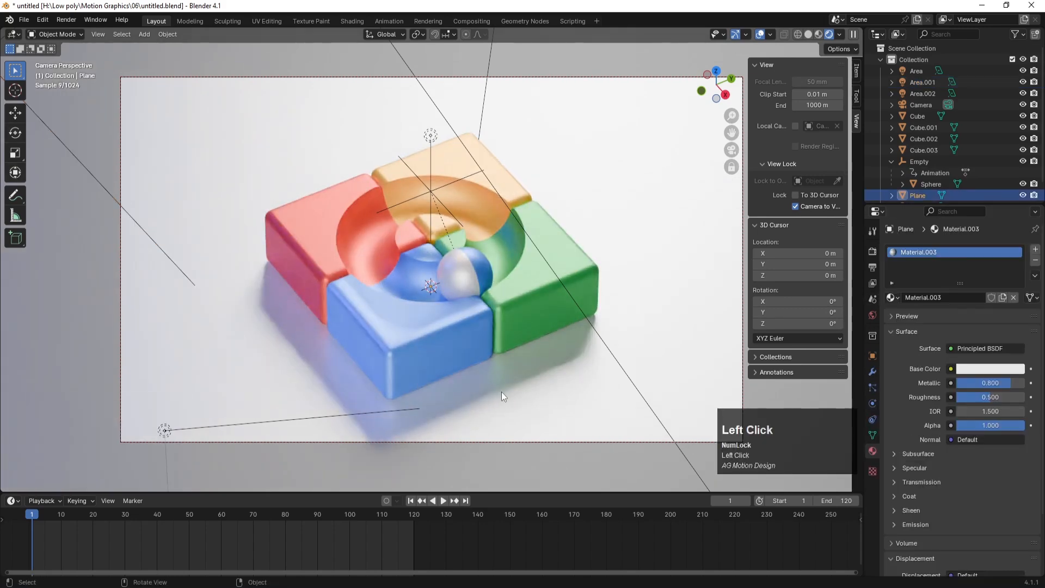
double_click(988, 384)
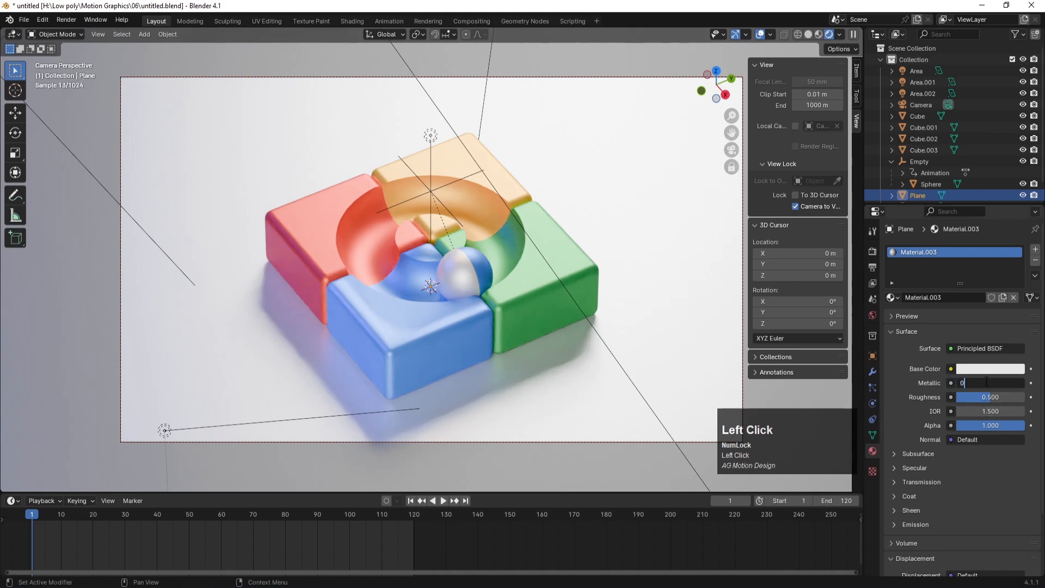
type("0")
key("Return")
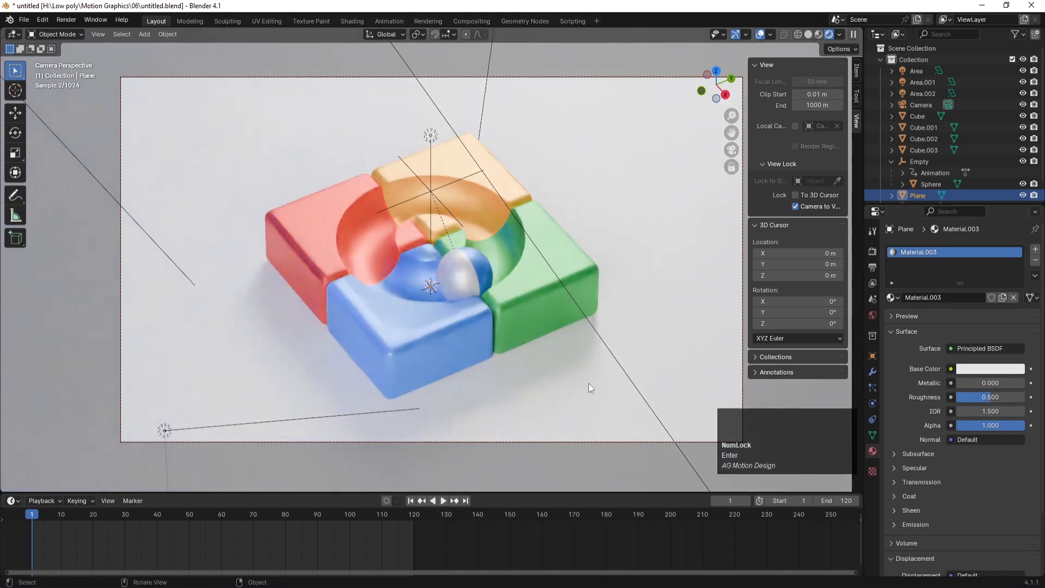
left_click(974, 370)
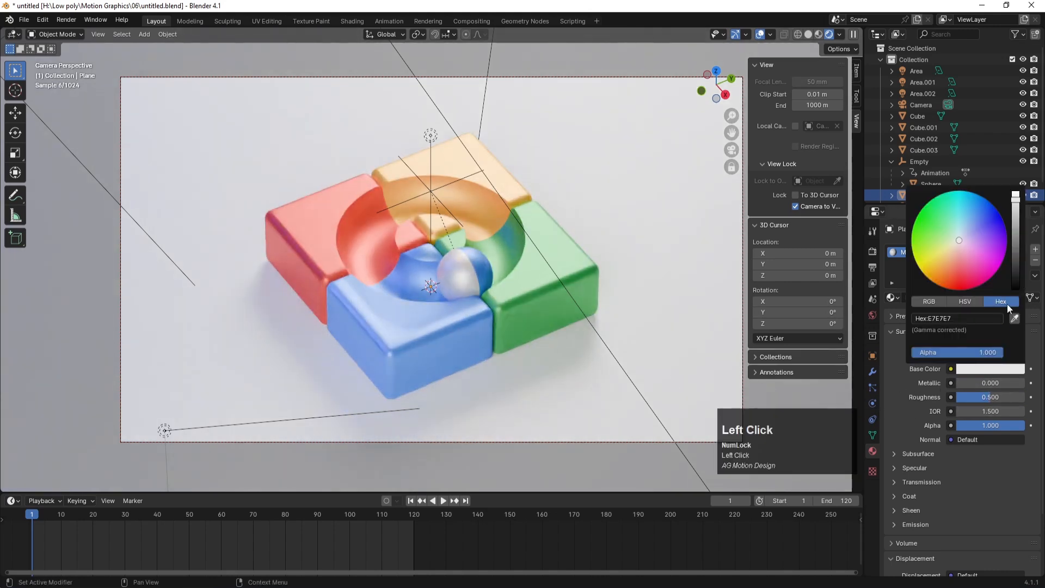
left_click_drag(1018, 216, 1016, 194)
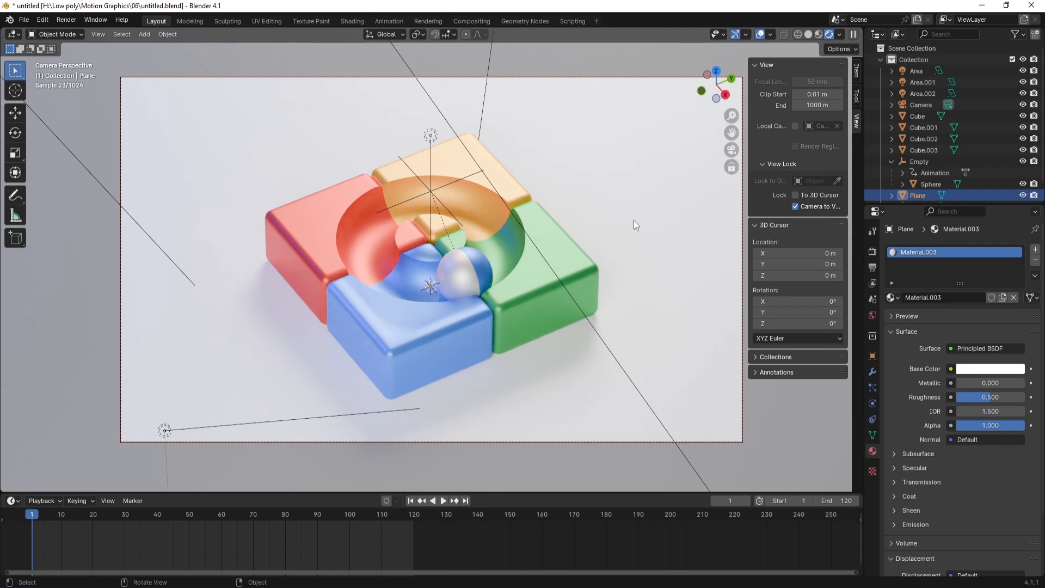
Switch the render engine to EEVEE and save the file
left_click(872, 251)
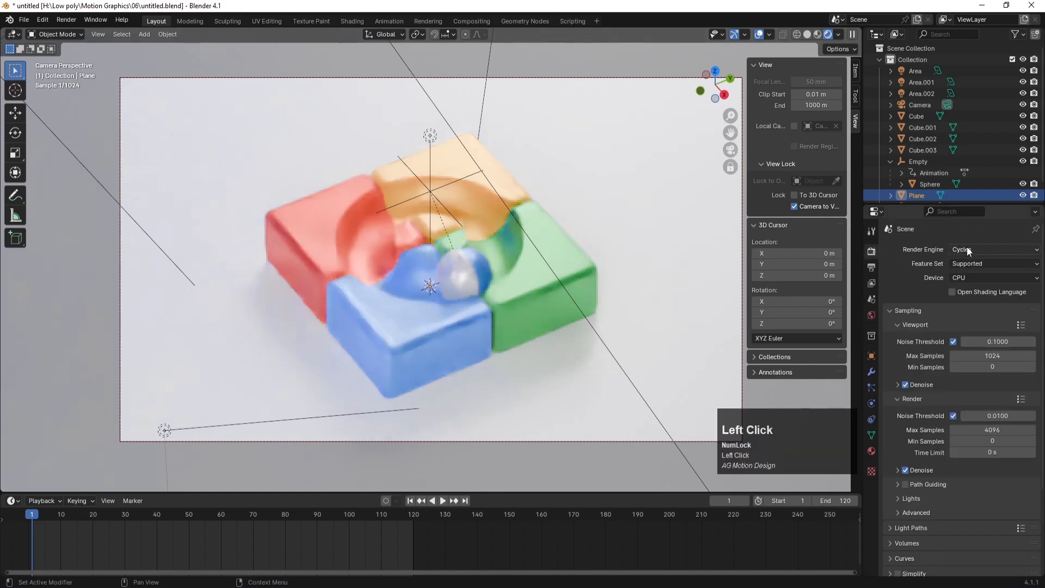
left_click(967, 250)
left_click(967, 263)
key("ctrl+s")
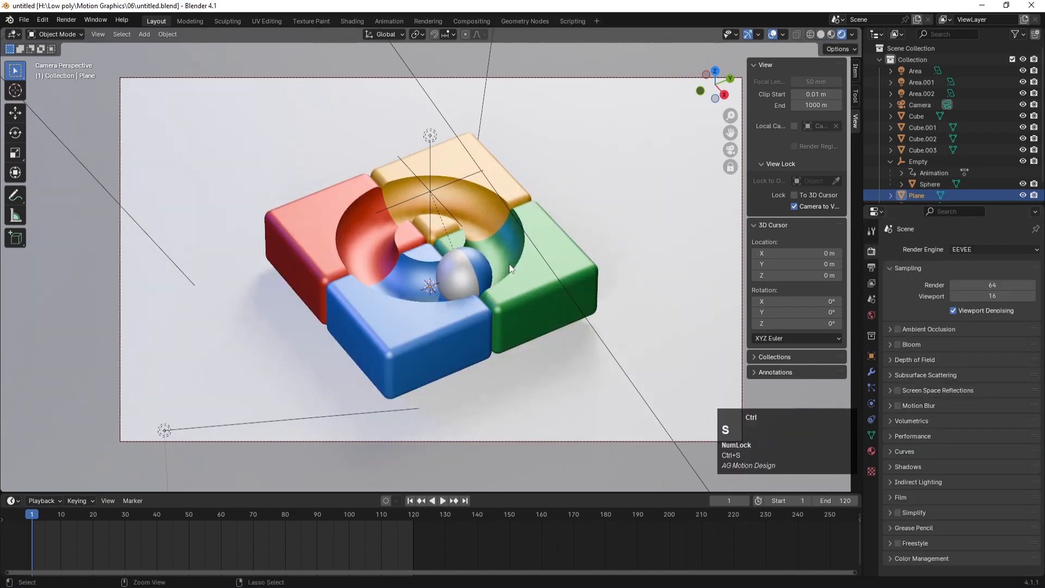
Select the Empty in solid shading and play back its rotation animation to check the ball's motion
key("z")
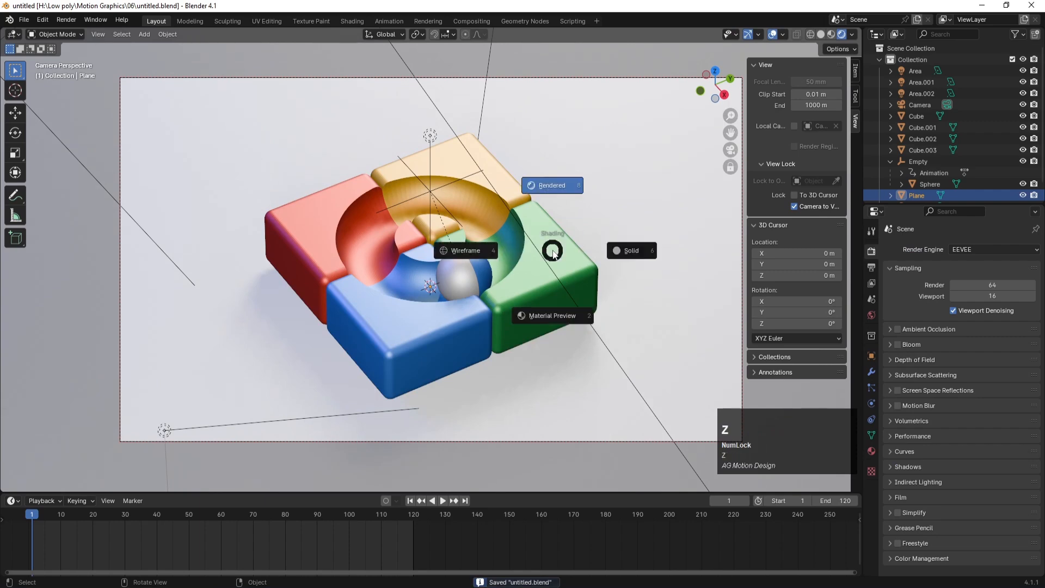
left_click(645, 250)
key("KP_7")
scroll(491, 282, "up", 5)
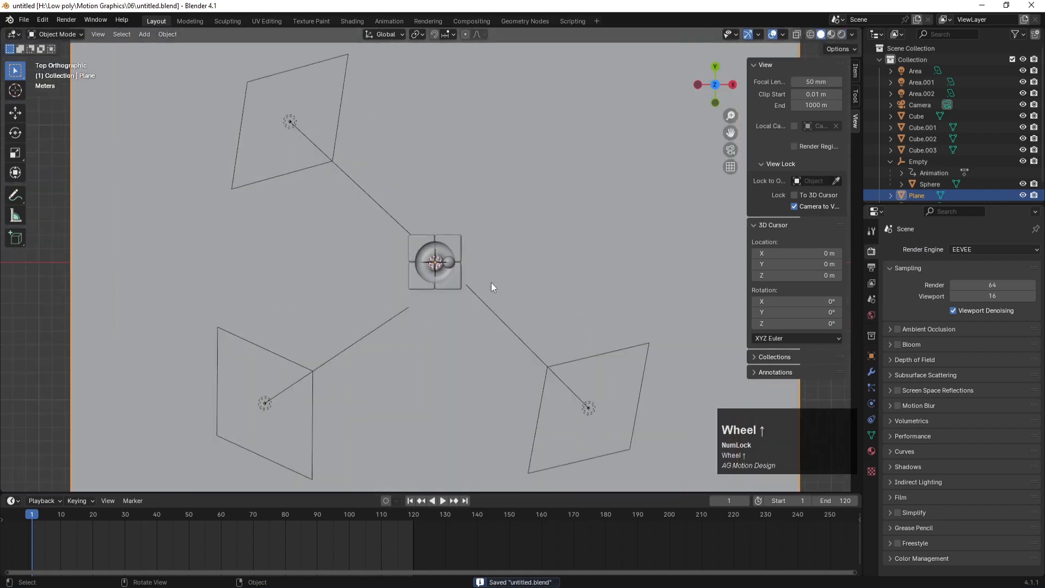
middle_click_drag(546, 313, 522, 296)
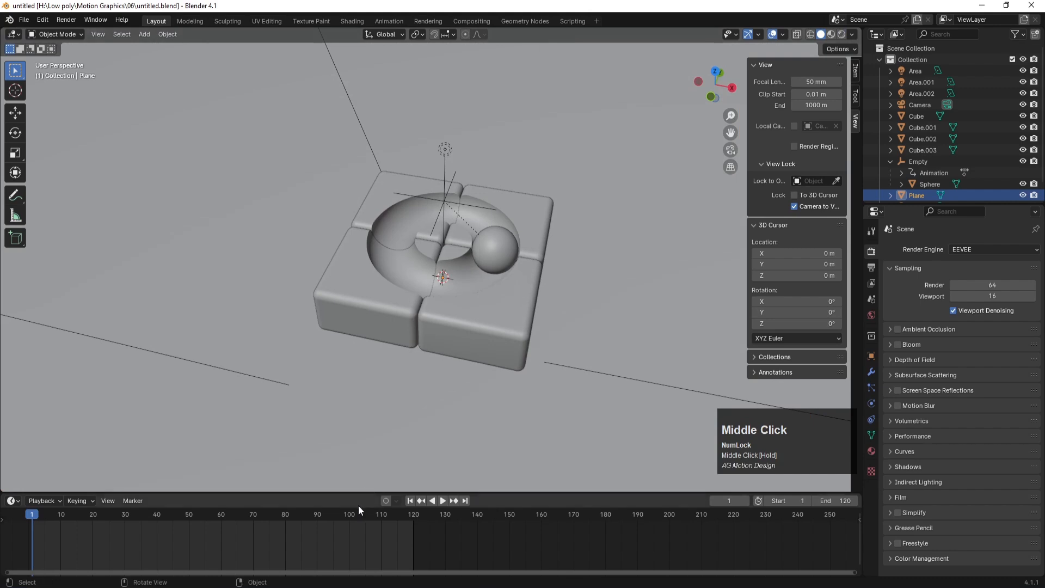
left_click(444, 190)
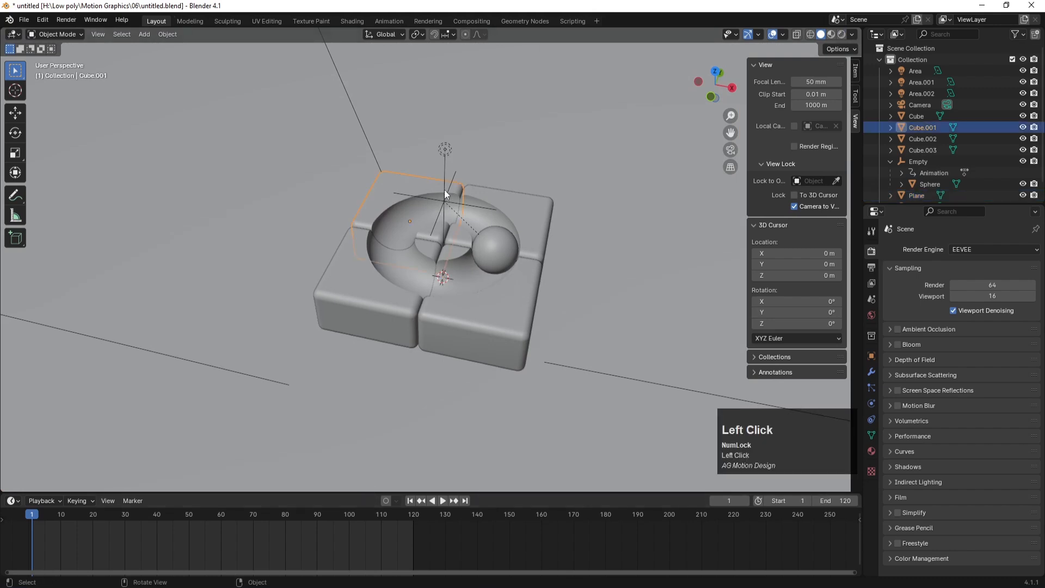
left_click(444, 163)
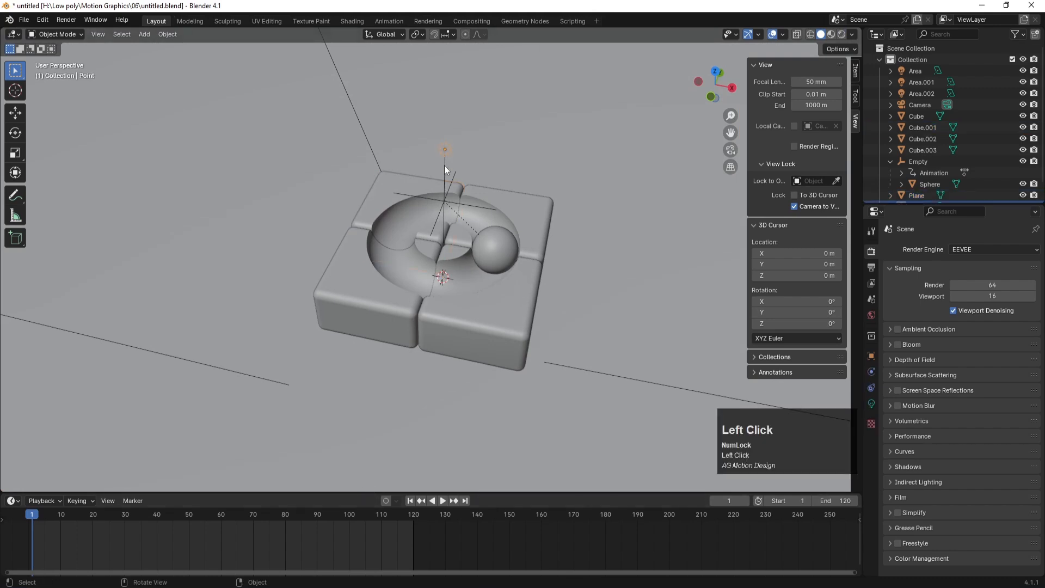
left_click(914, 160)
left_click(442, 501)
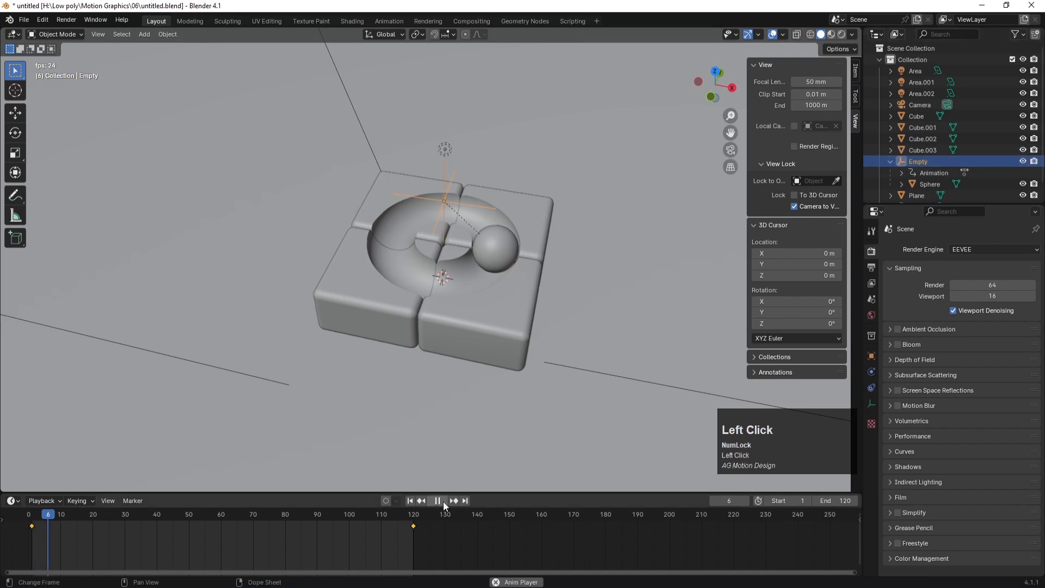
left_click(443, 501)
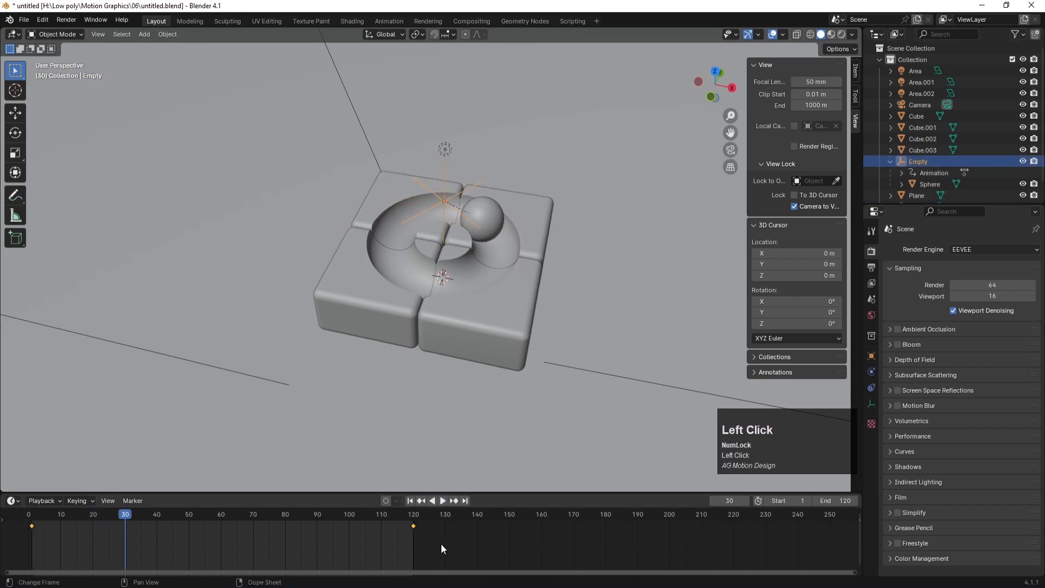
Set the Empty's keyframes to Linear interpolation, preview the motion, and return to frame 1
left_click_drag(440, 543, 26, 519)
left_click_drag(109, 513, 36, 513)
right_click(33, 526)
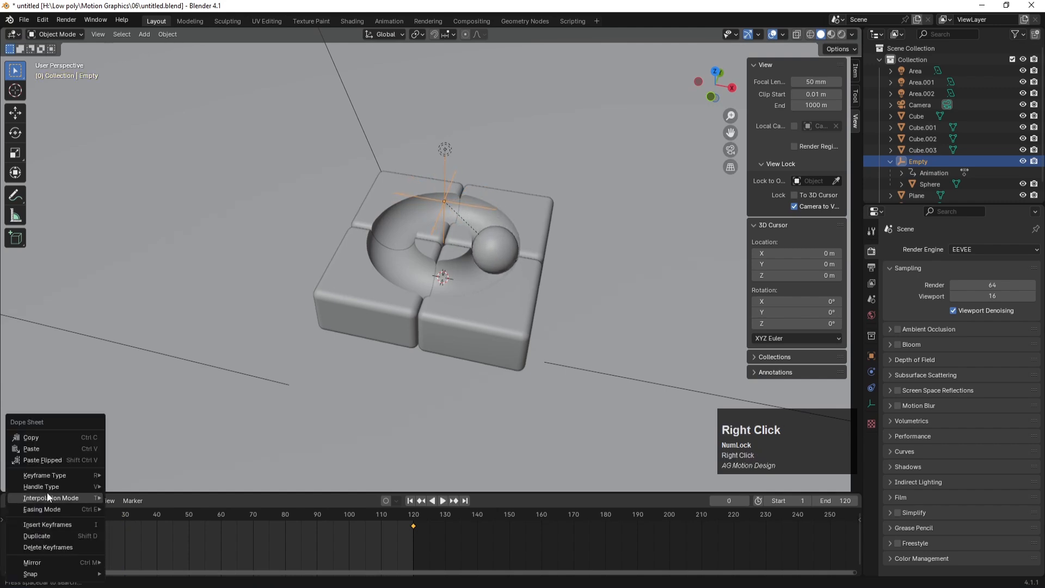
mouse_move(51, 486)
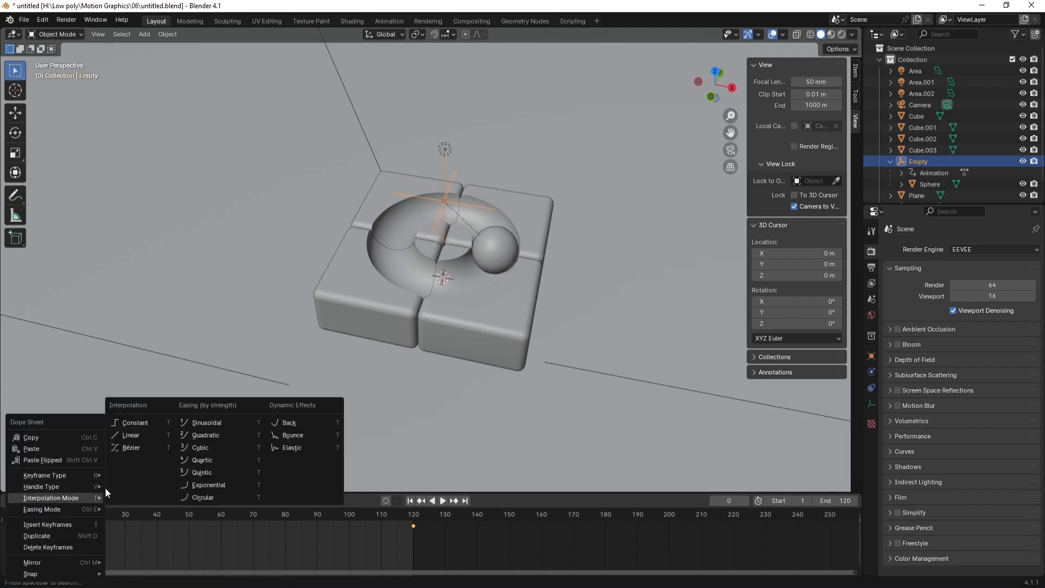
left_click(121, 435)
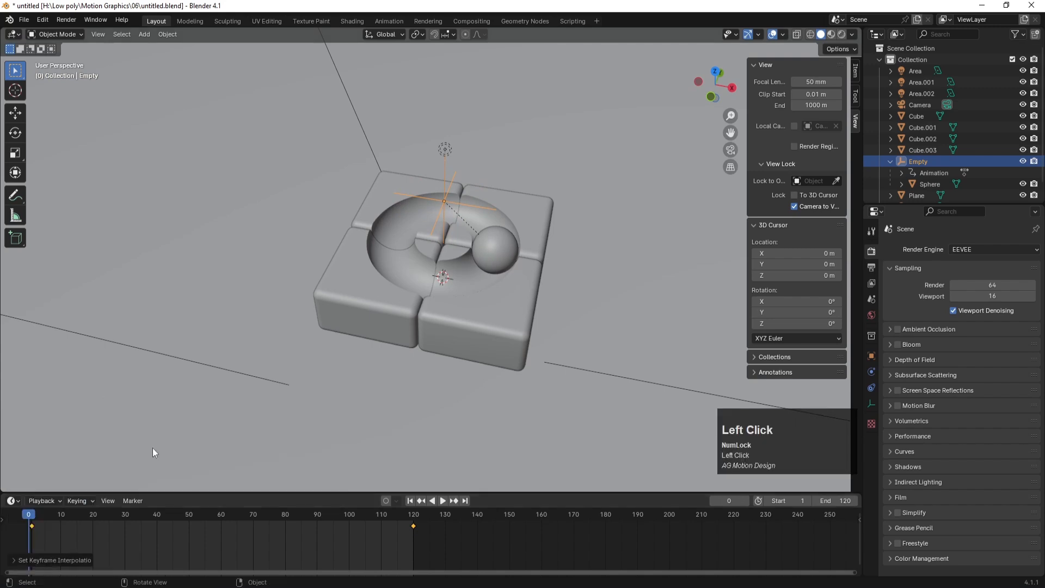
left_click(443, 500)
left_click(443, 500)
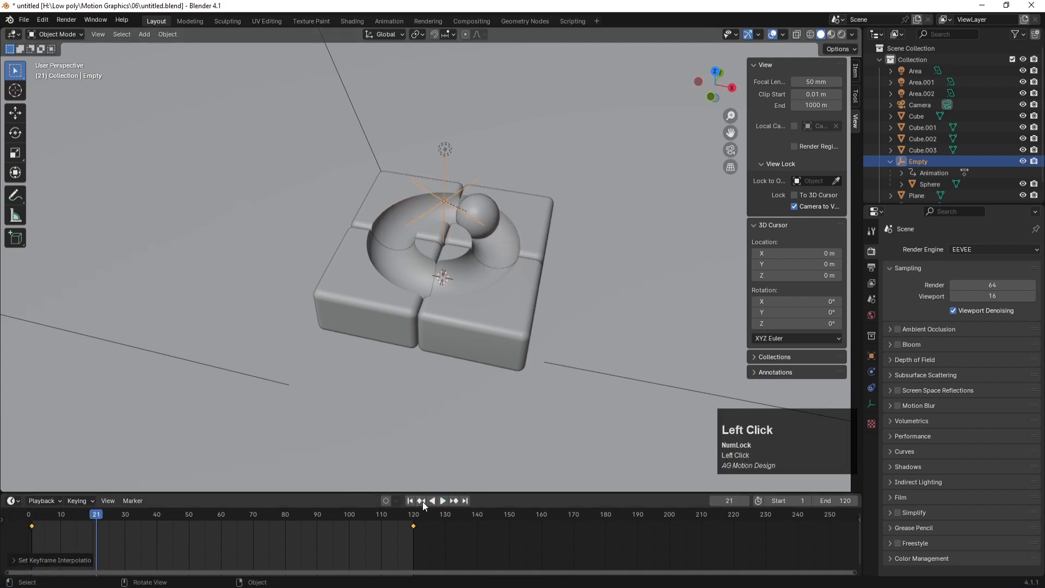
left_click(410, 502)
Switch the viewport to Material Preview shading and show the selected sphere's object transform settings
left_click(498, 259)
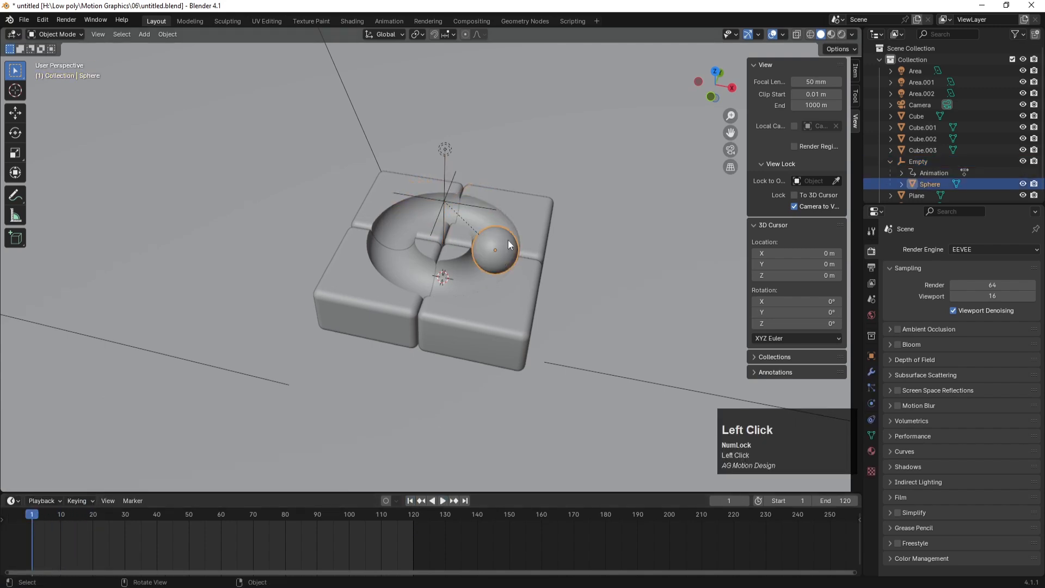
scroll(515, 248, "up", 2)
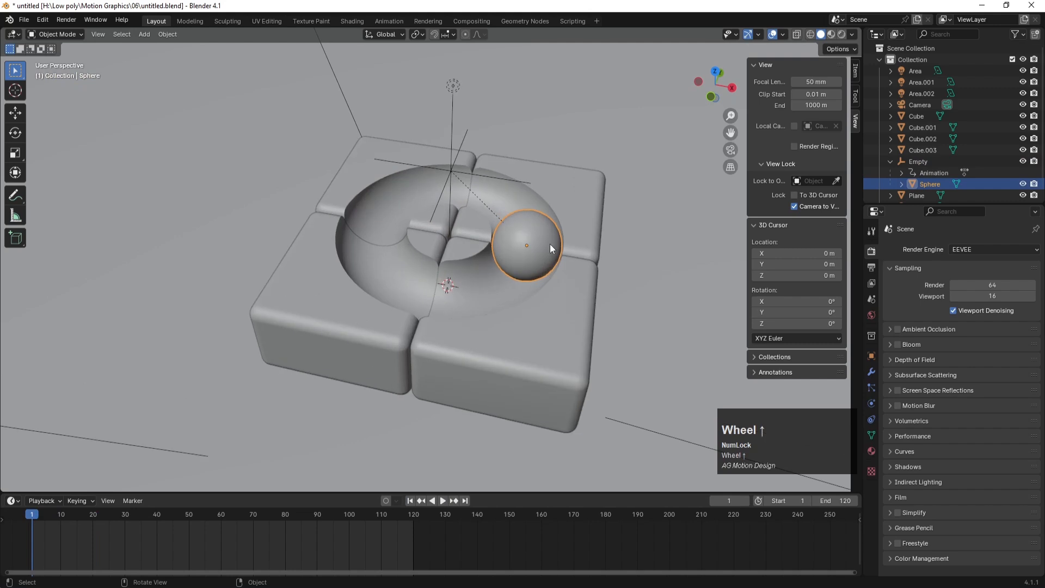
key("z")
left_click(554, 295)
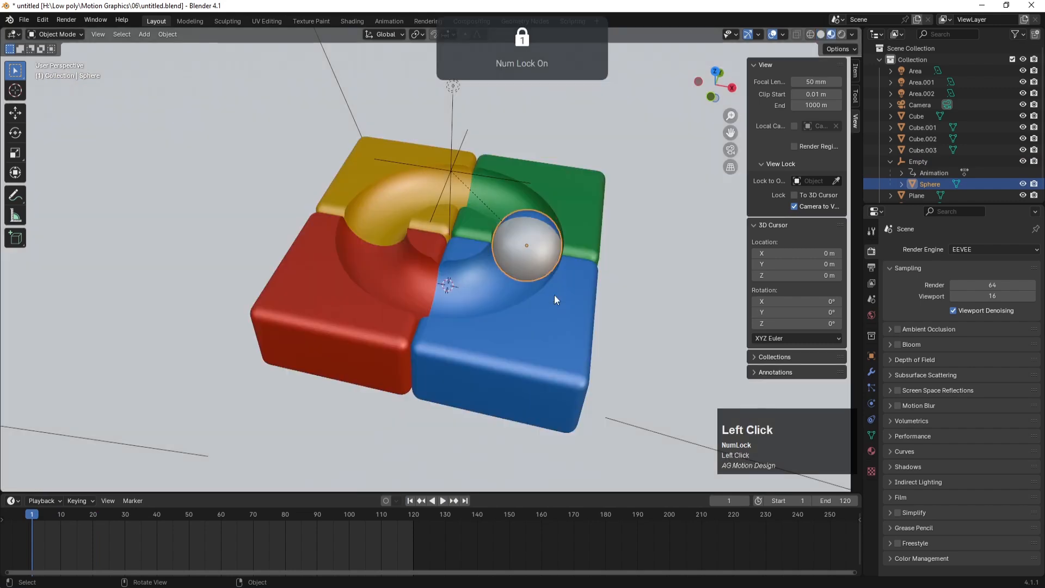
middle_click_drag(543, 254, 543, 286)
left_click(544, 267)
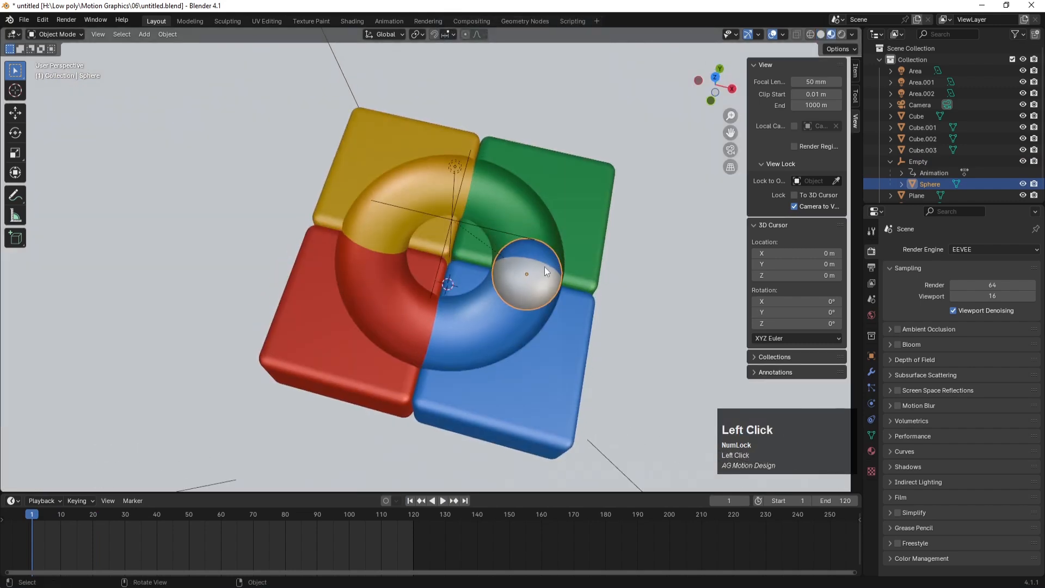
left_click(872, 356)
left_click_drag(980, 332, 961, 322)
key("ctrl+z")
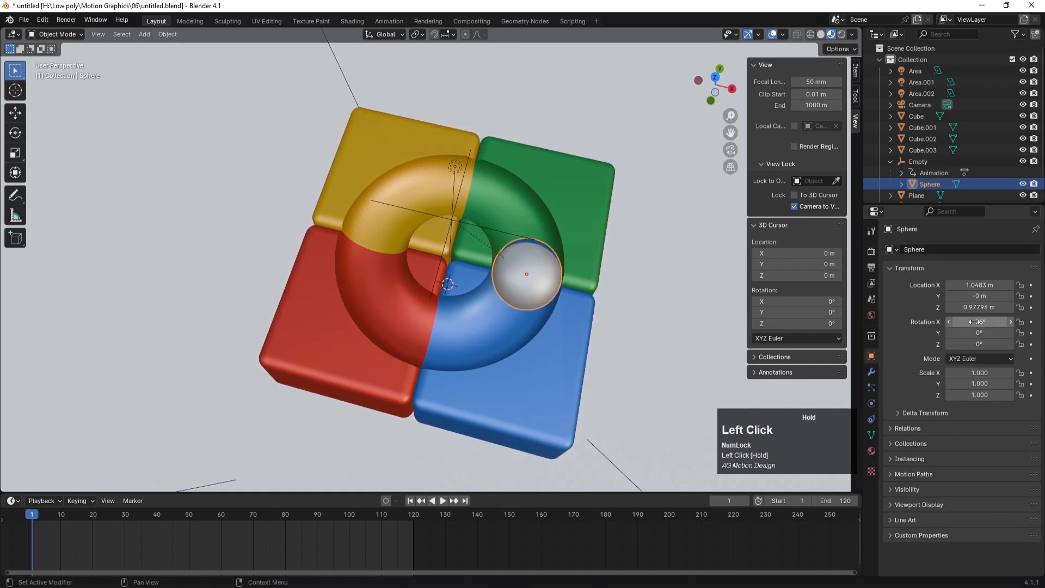
key("ctrl+z")
Keyframe the sphere's X rotation at 0° on frame 1 and at -360*6 degrees on frame 120
left_click(1031, 322)
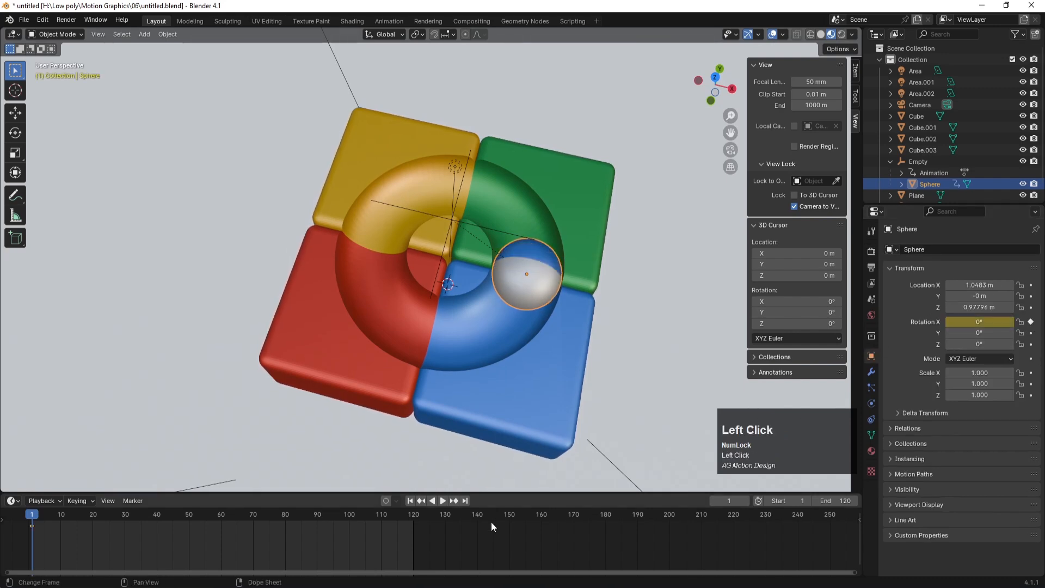
left_click_drag(456, 517, 414, 520)
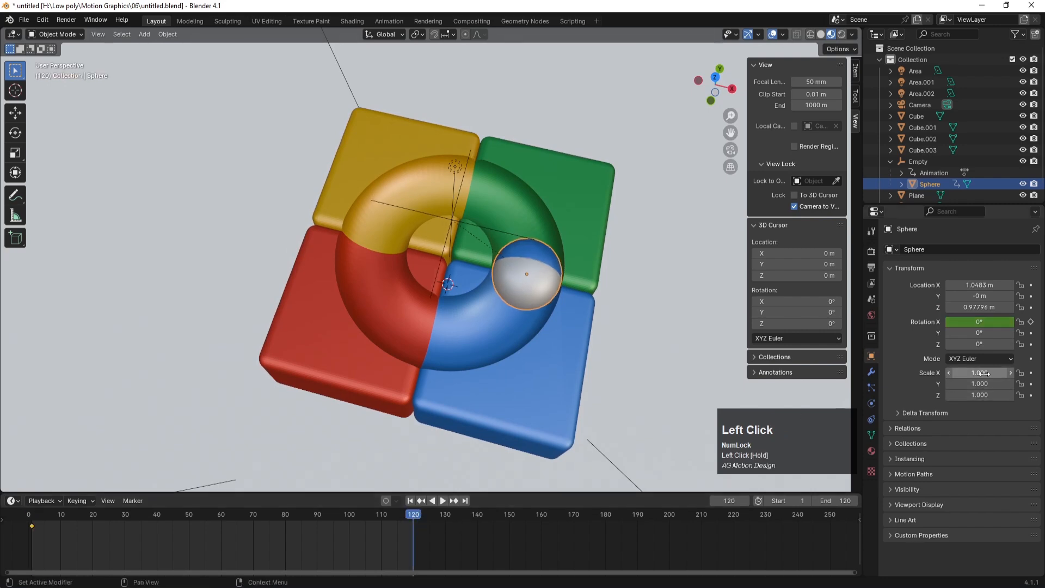
left_click(990, 322)
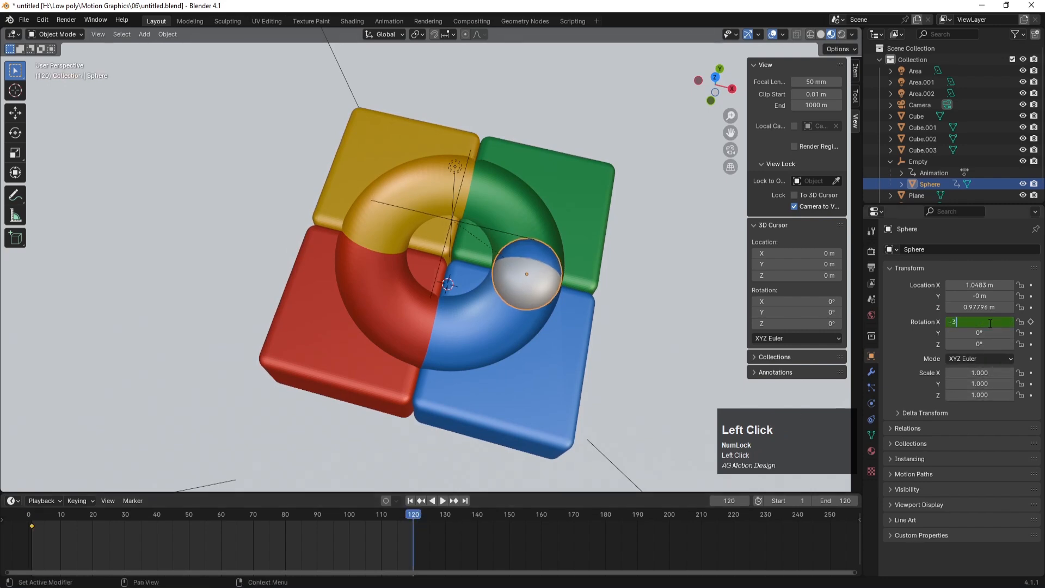
type("-360°")
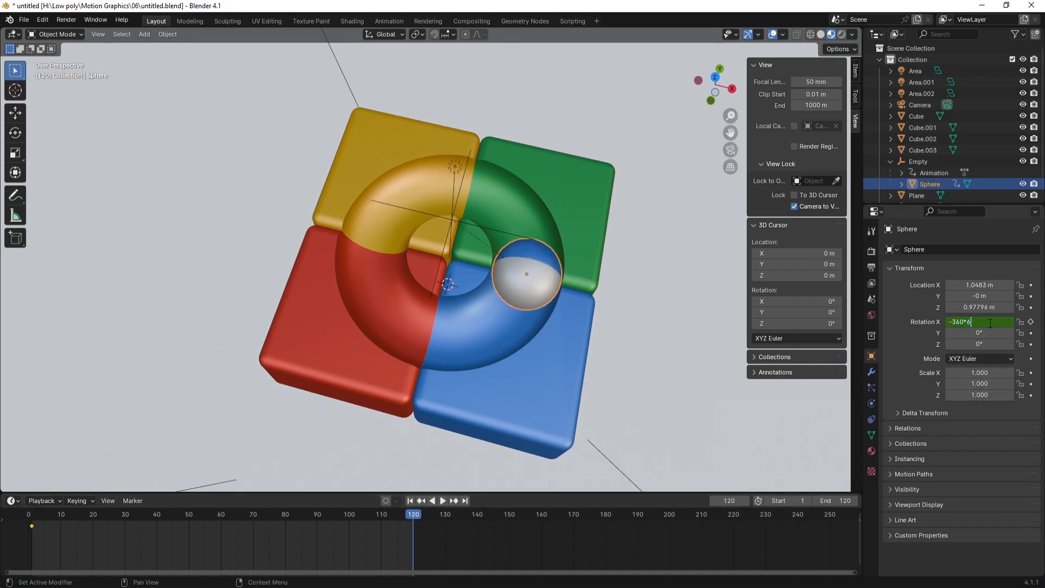
key("Return")
left_click(1031, 321)
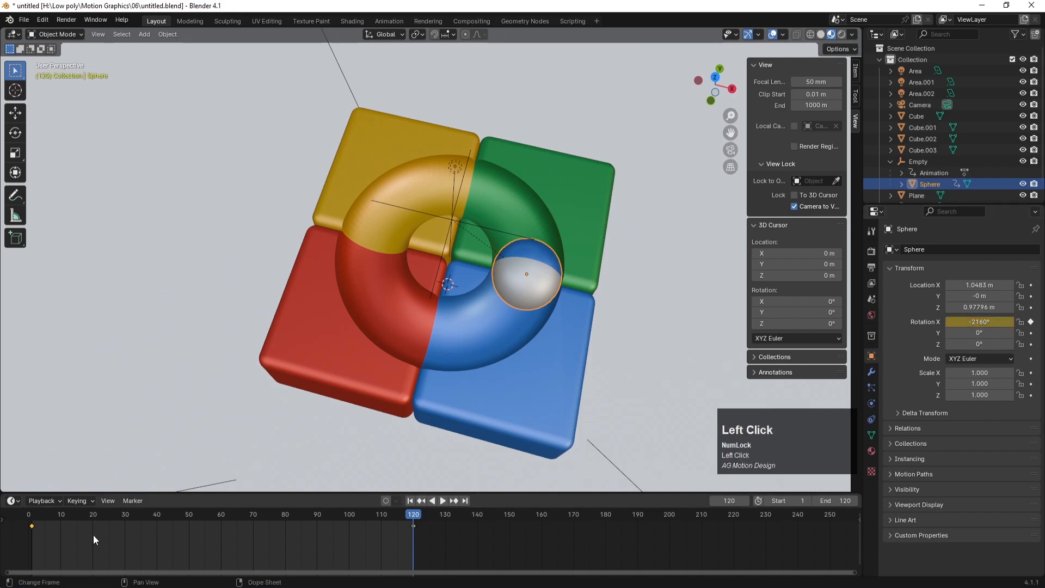
Set the sphere's rotation keyframes to Linear interpolation and play the animation from the first frame
right_click(34, 524)
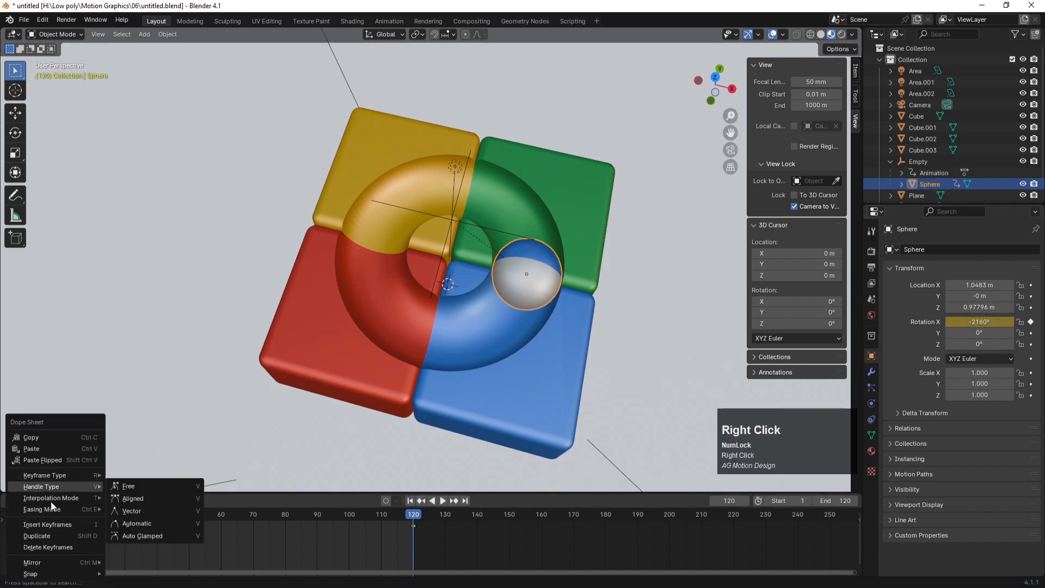
mouse_move(45, 500)
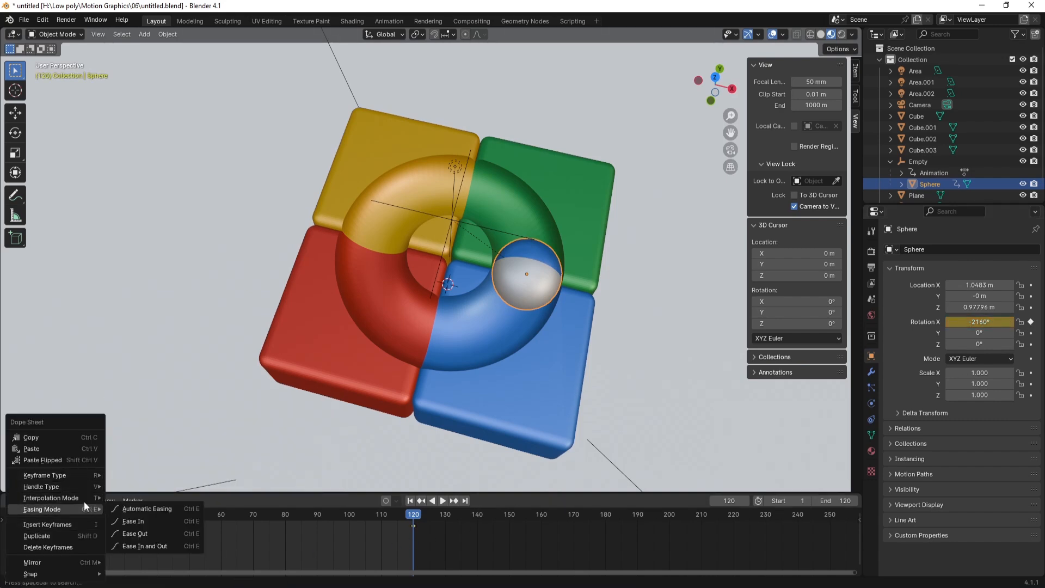
left_click(144, 436)
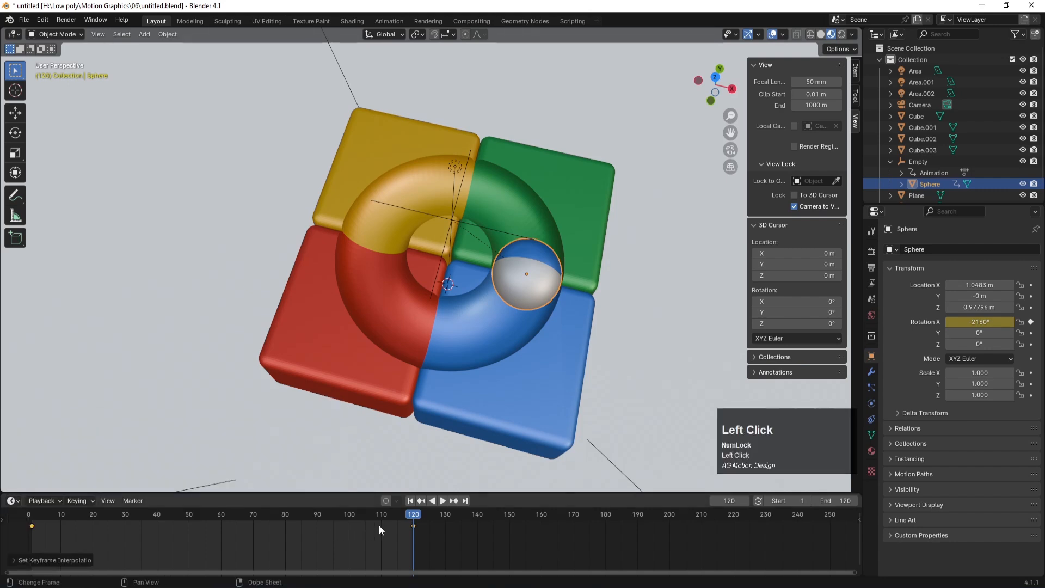
left_click(413, 500)
left_click(438, 500)
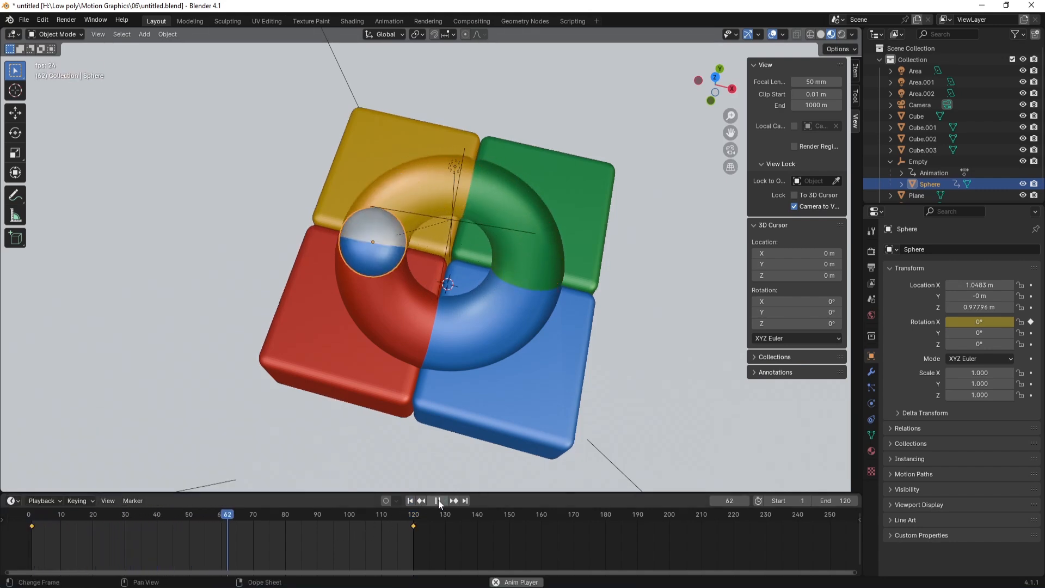
Change the sphere's X rotation keyframe on frame 120 to -360*4 degrees, and play the animation from the first frame
left_click(438, 500)
left_click(460, 501)
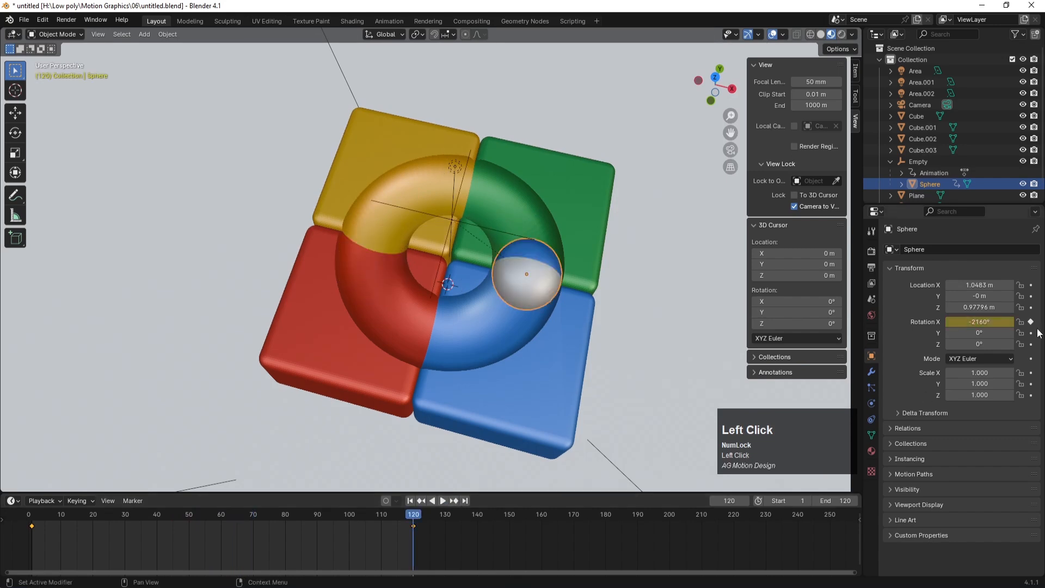
left_click(989, 323)
type("-36")
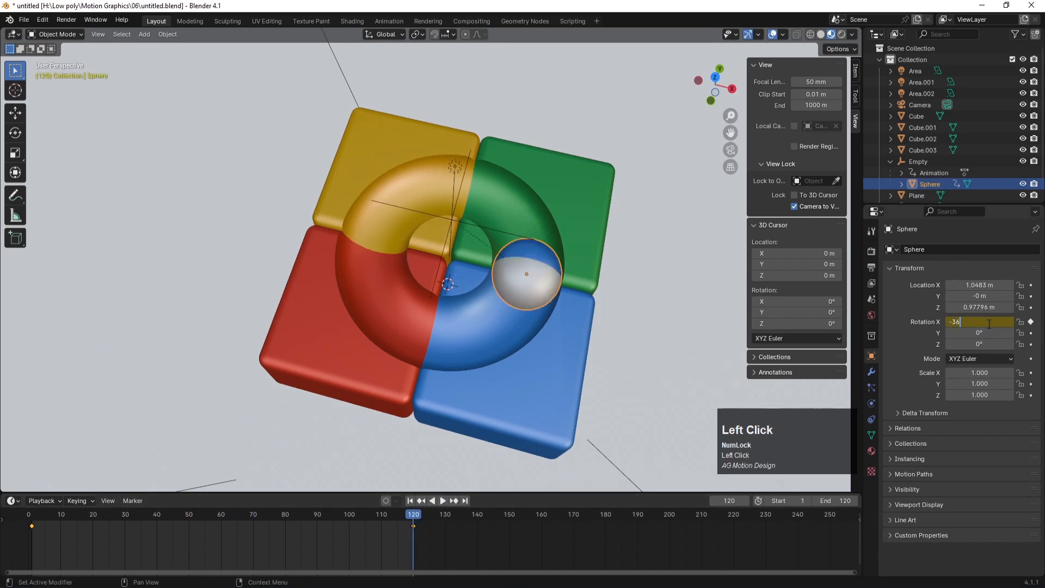
type("0*4")
key("Return")
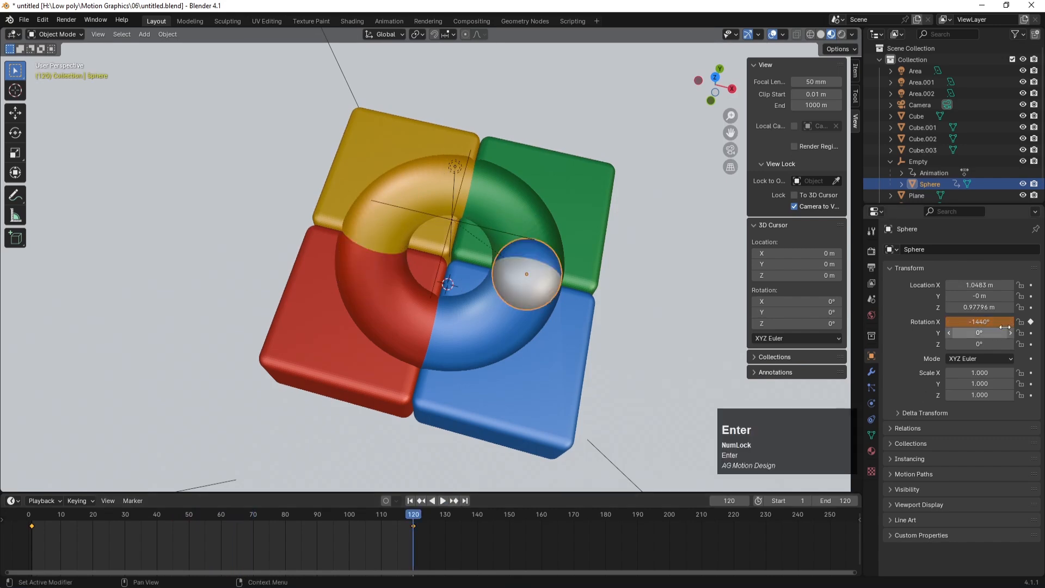
left_click(1032, 323)
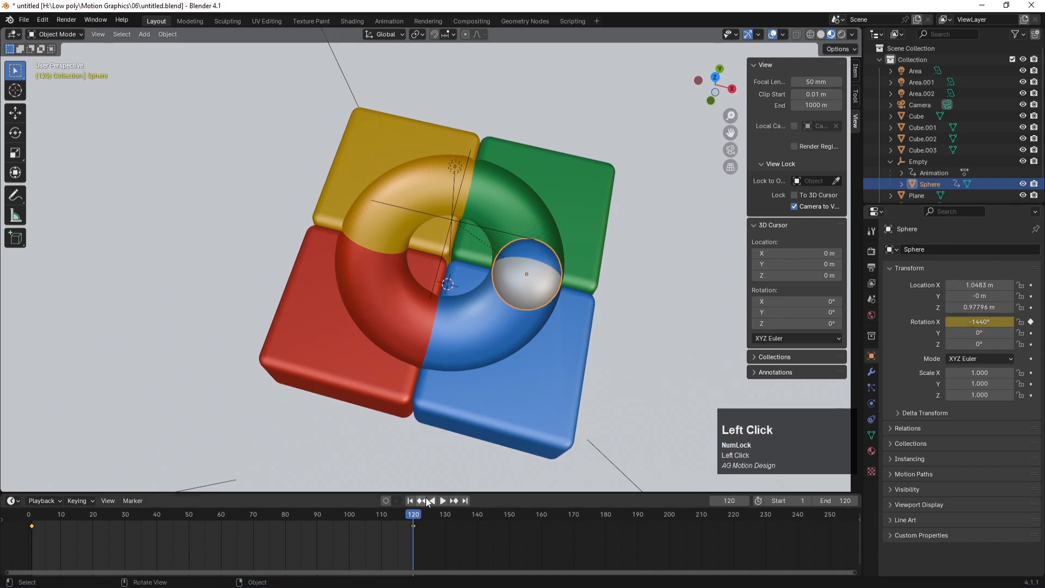
left_click(411, 500)
left_click(443, 500)
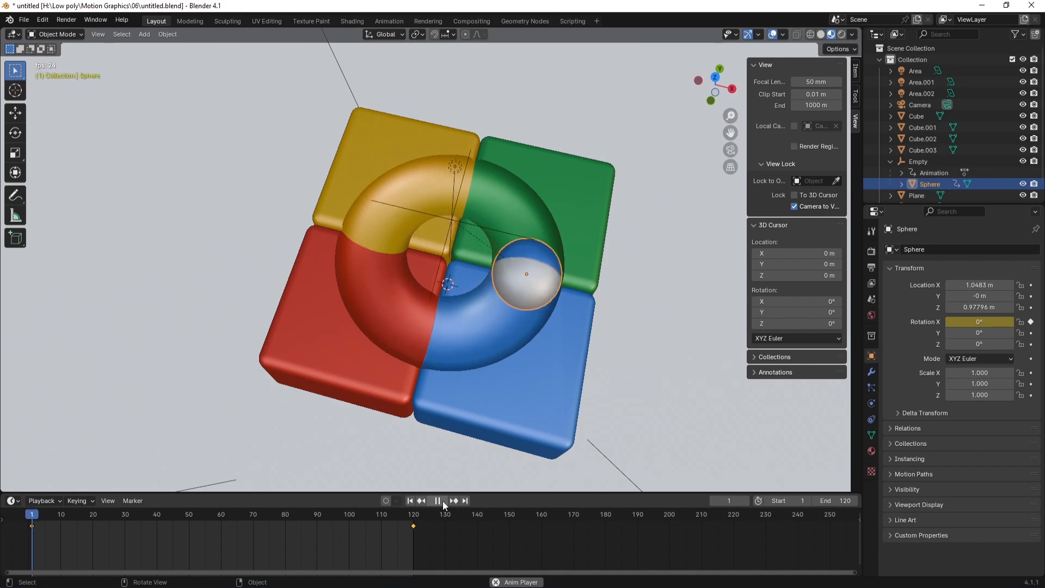
left_click(443, 501)
Switch the viewport to the top view and select the colored blocks one by one to check their location values
left_click(513, 388)
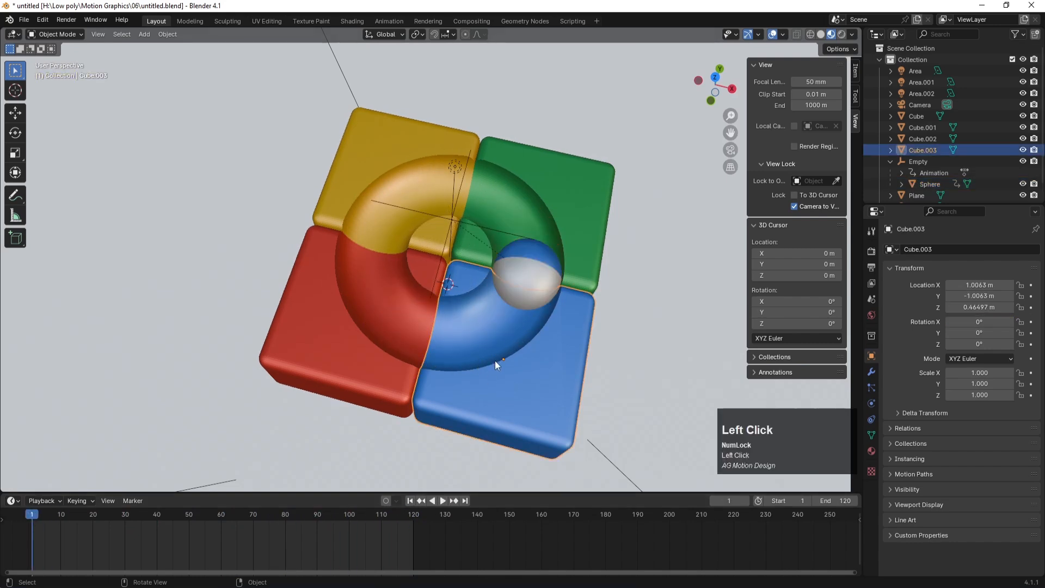
key("KP_7")
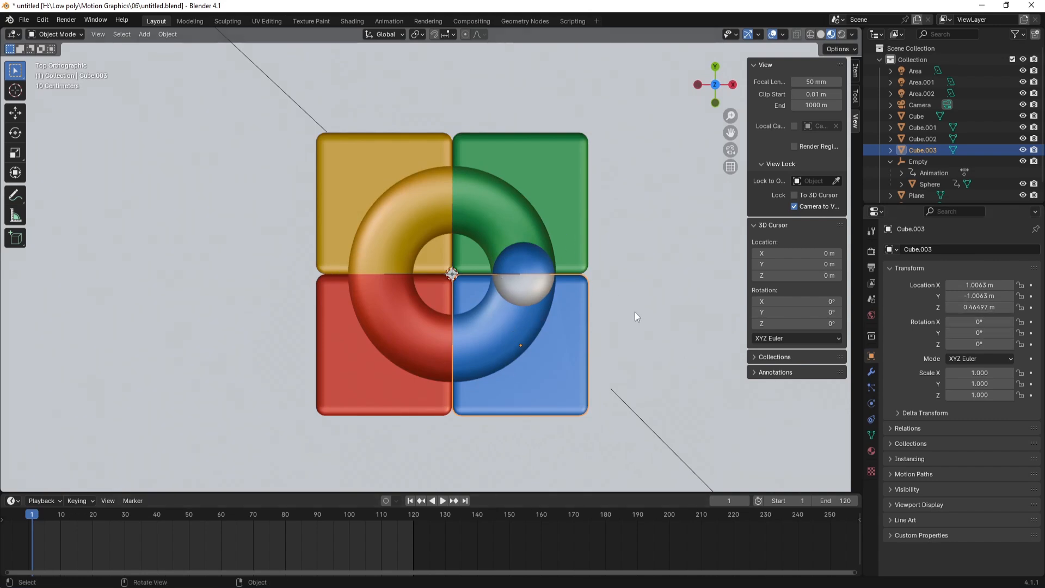
left_click(424, 343)
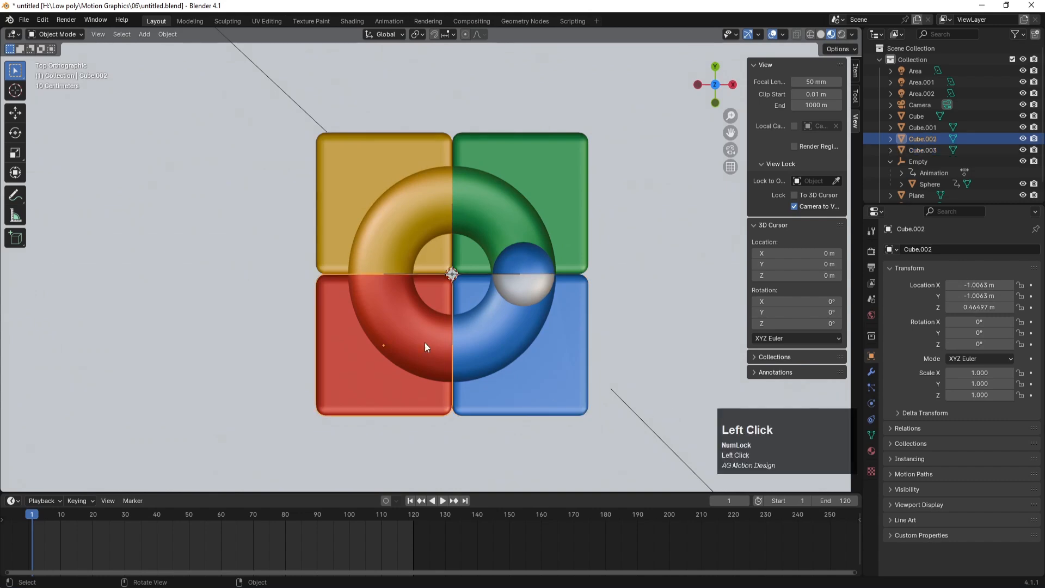
left_click(412, 229)
left_click(531, 226)
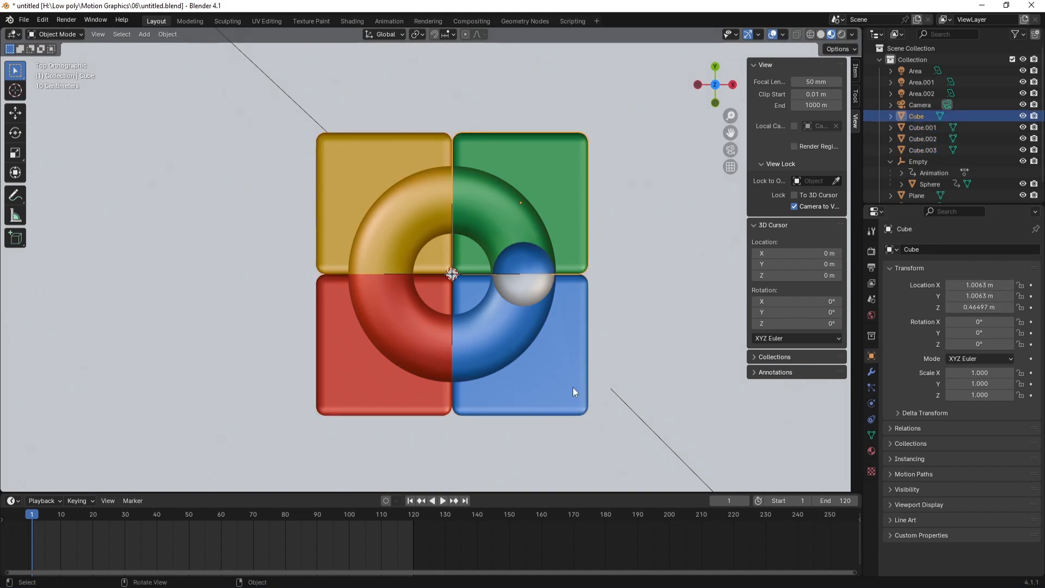
Apply All Transforms to each of the four blocks: blue, red, yellow and green
left_click(561, 349)
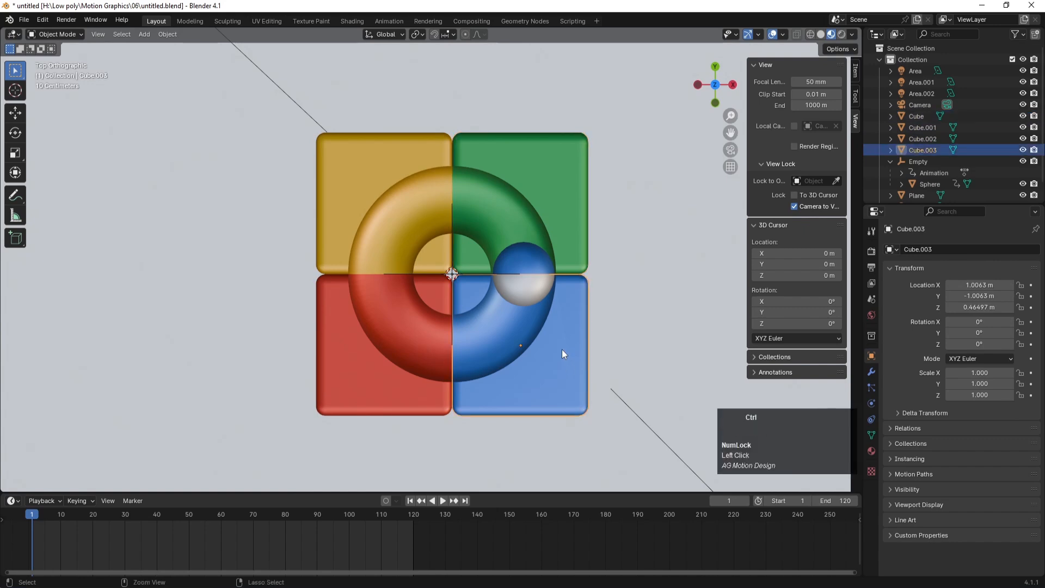
key("ctrl+a")
left_click(562, 350)
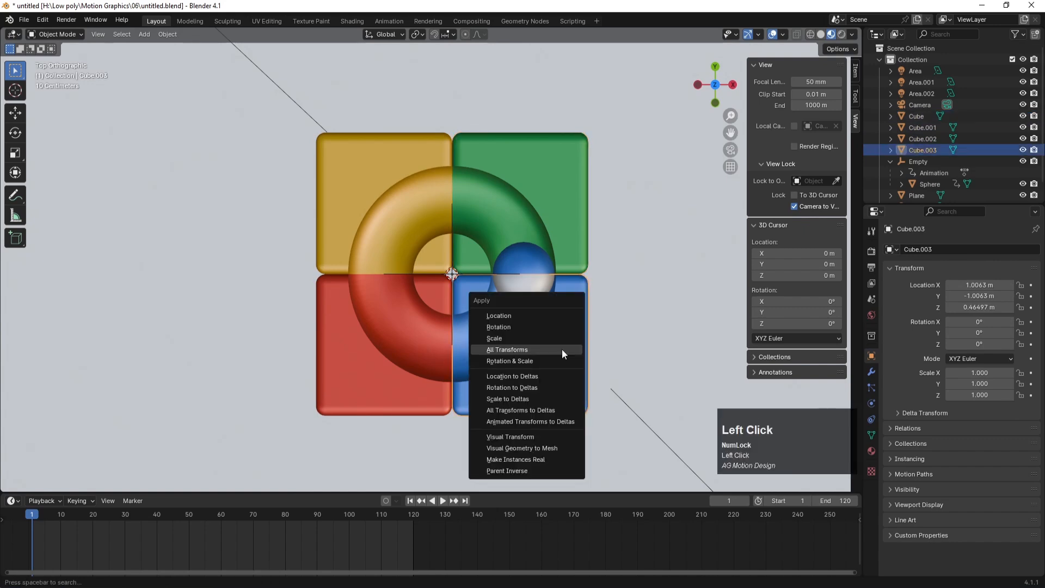
left_click(397, 354)
key("ctrl+a")
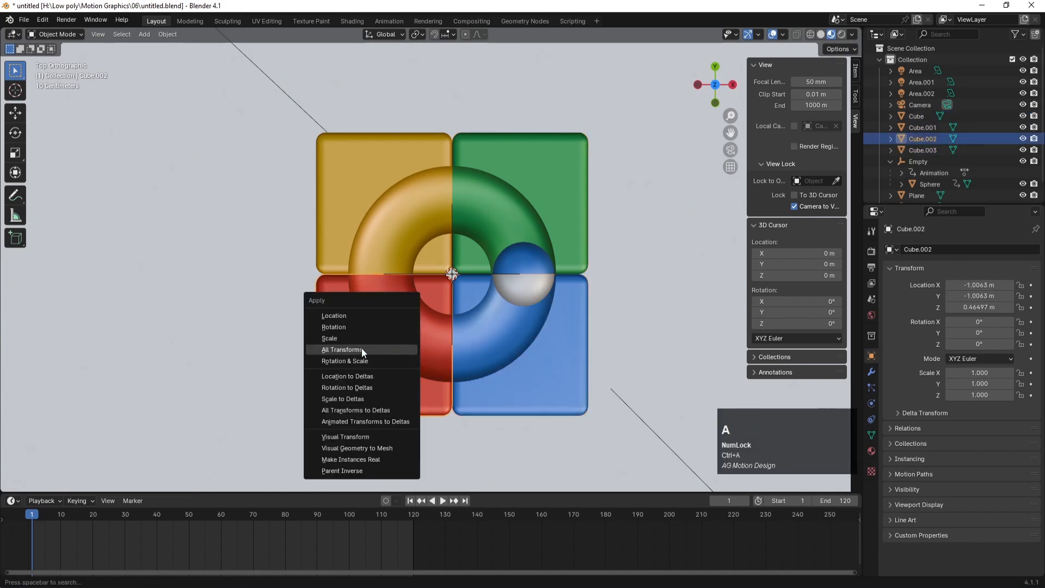
left_click(362, 348)
left_click(370, 239)
key("ctrl+a")
left_click(341, 229)
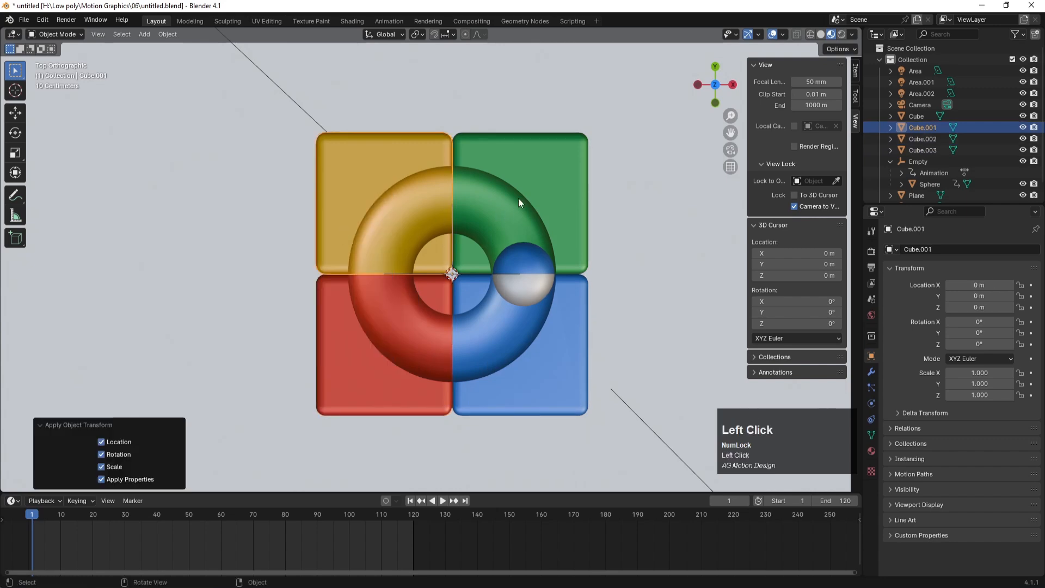
left_click(519, 198)
key("ctrl+a")
left_click(439, 208)
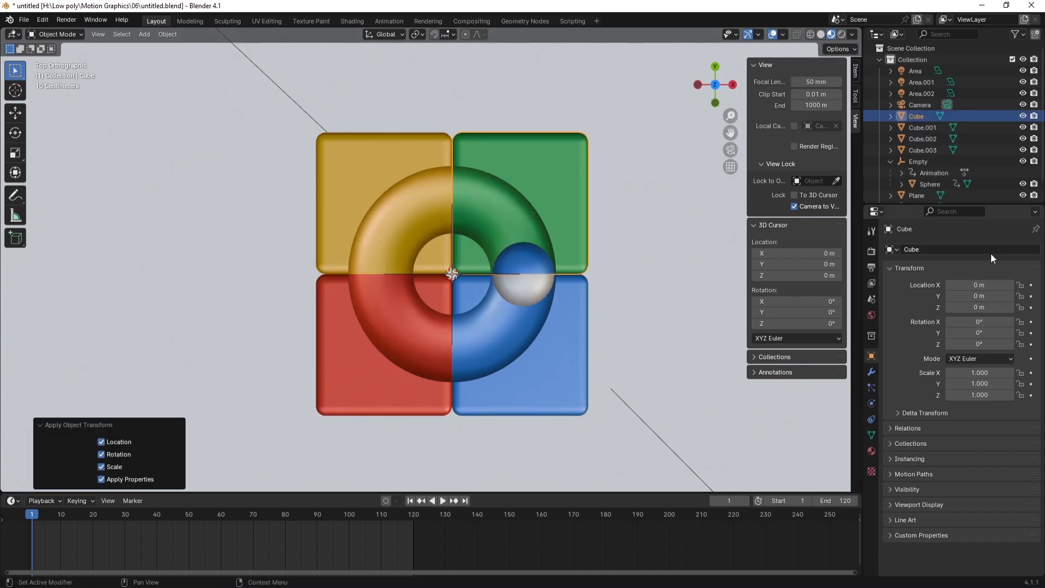
Keyframe the blue block's X location at 0 m on frame 1 and at 1 m on frame 30
left_click(548, 373)
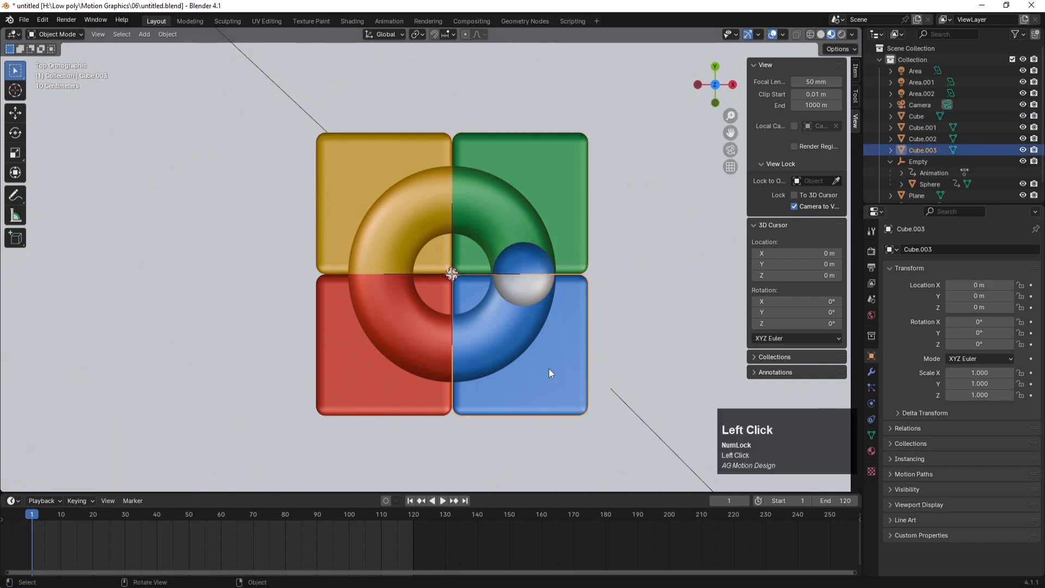
left_click_drag(980, 285, 1014, 285)
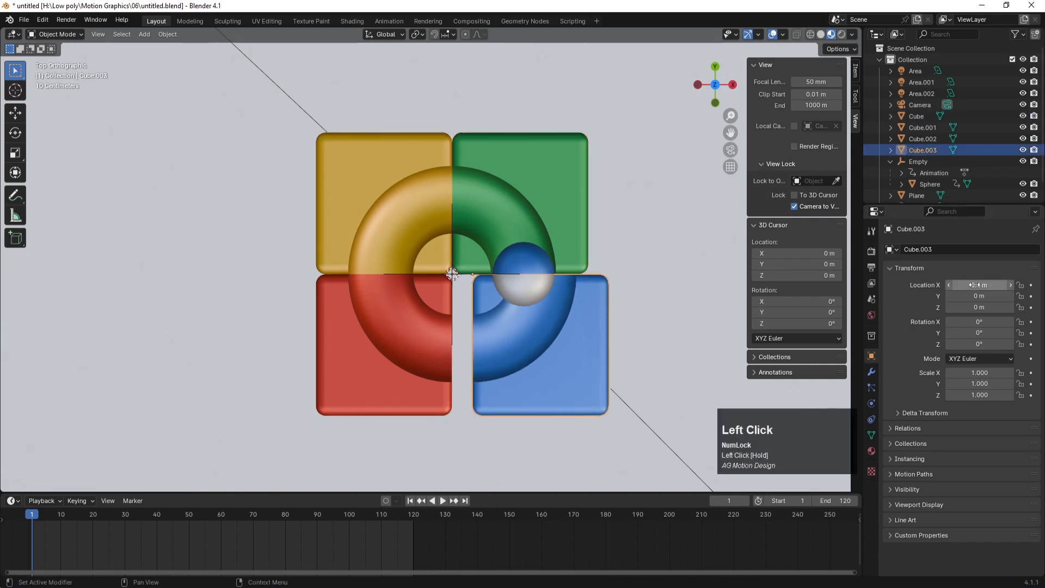
key("ctrl+z")
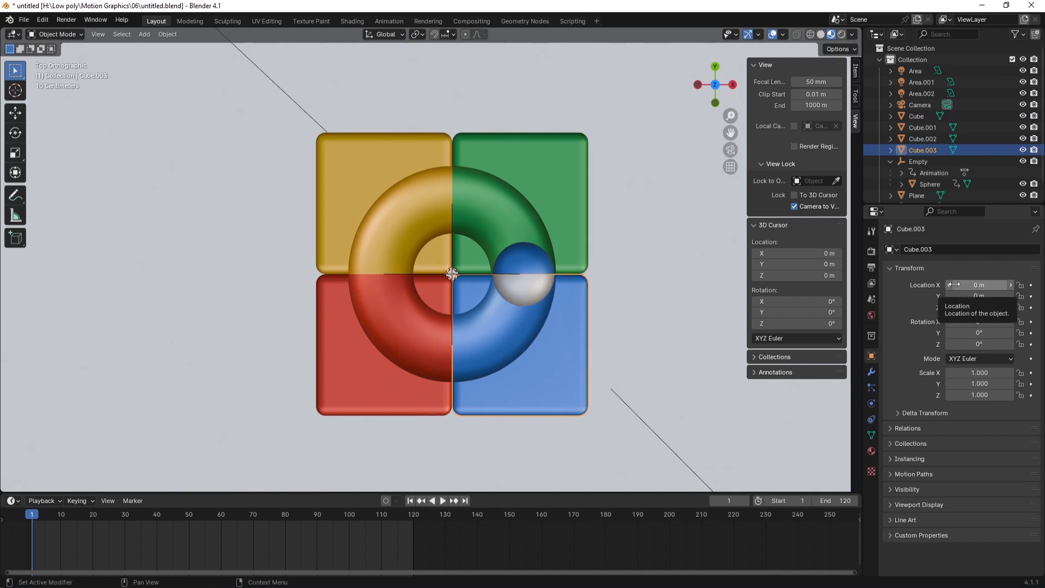
left_click(1031, 285)
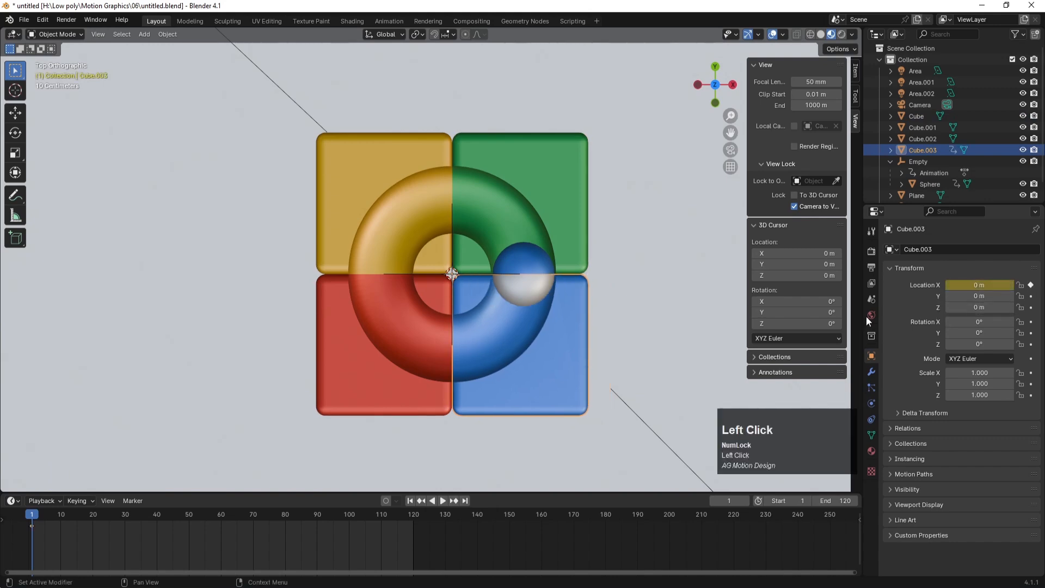
left_click(125, 514)
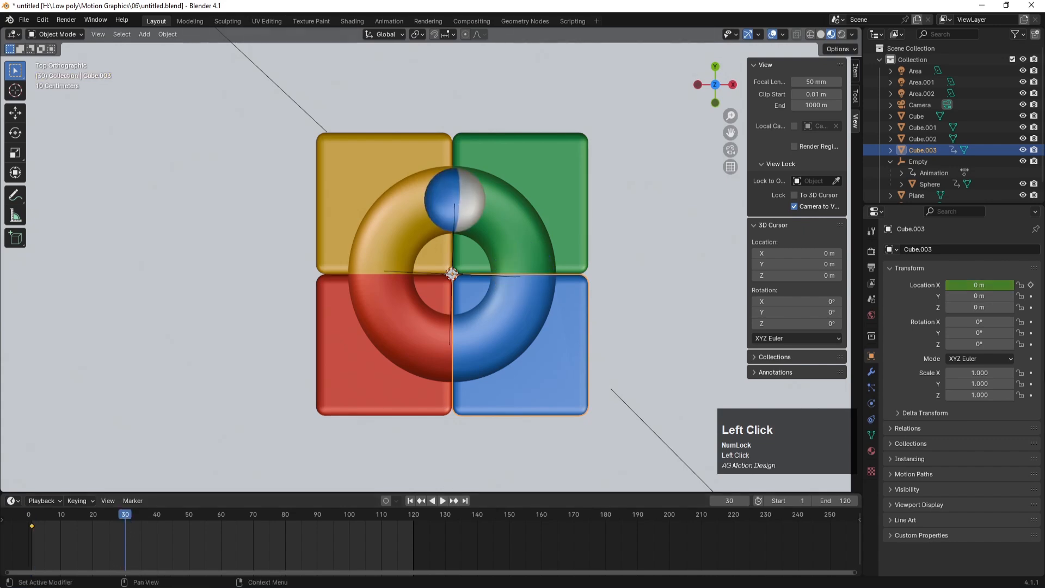
left_click(980, 285)
type("1")
key("Return")
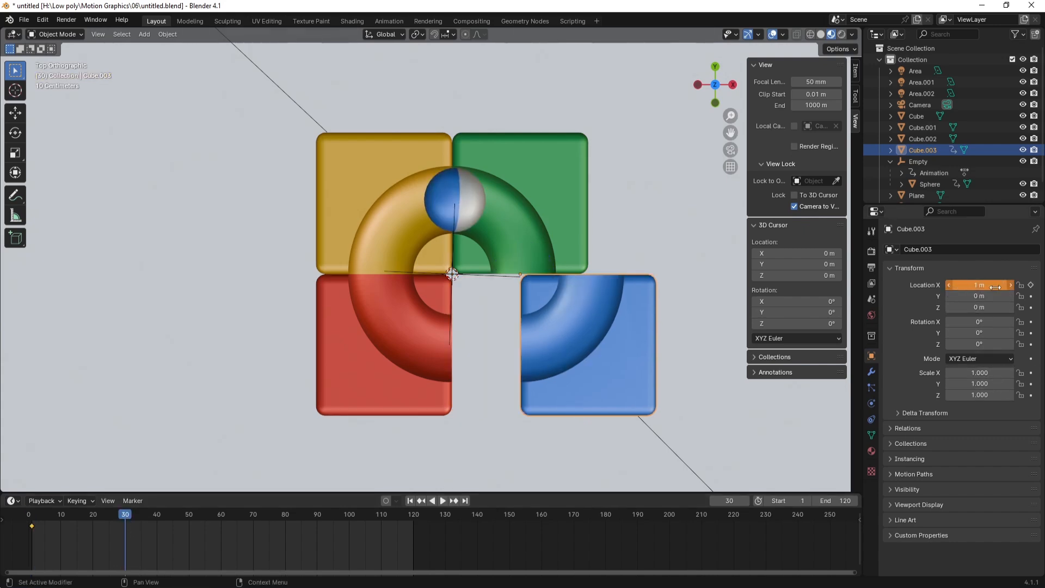
left_click(1032, 285)
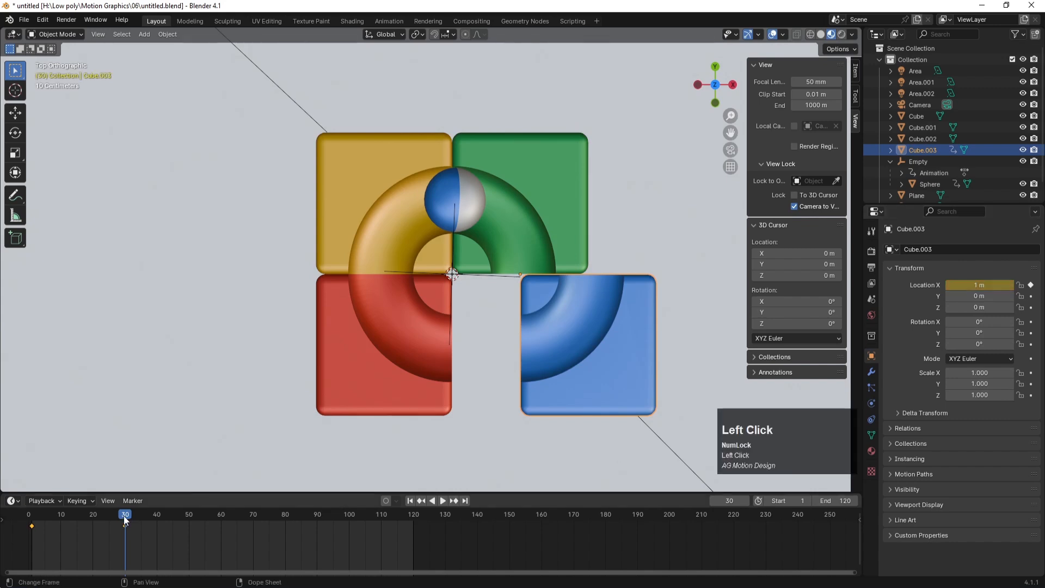
Keyframe the blue block's X location at 1 m on frame 60 and at 0 m on frame 90
left_click_drag(124, 520, 318, 516)
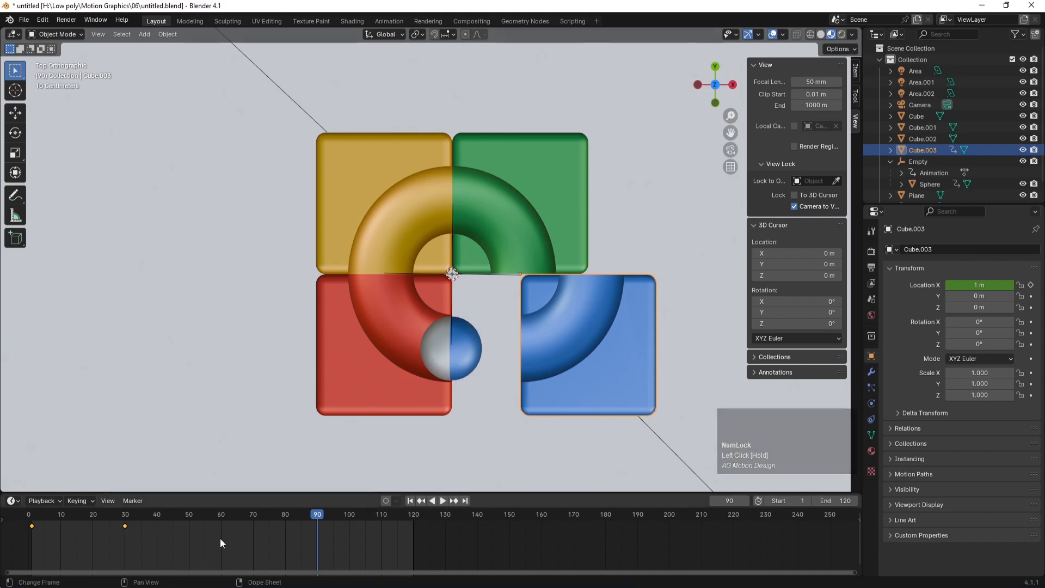
left_click_drag(255, 516, 222, 516)
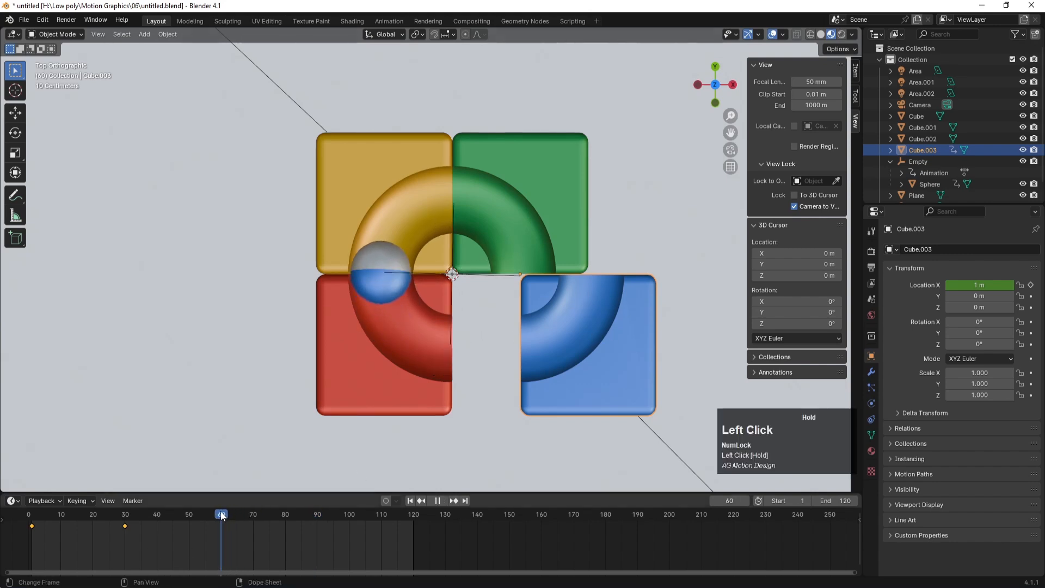
left_click(1032, 285)
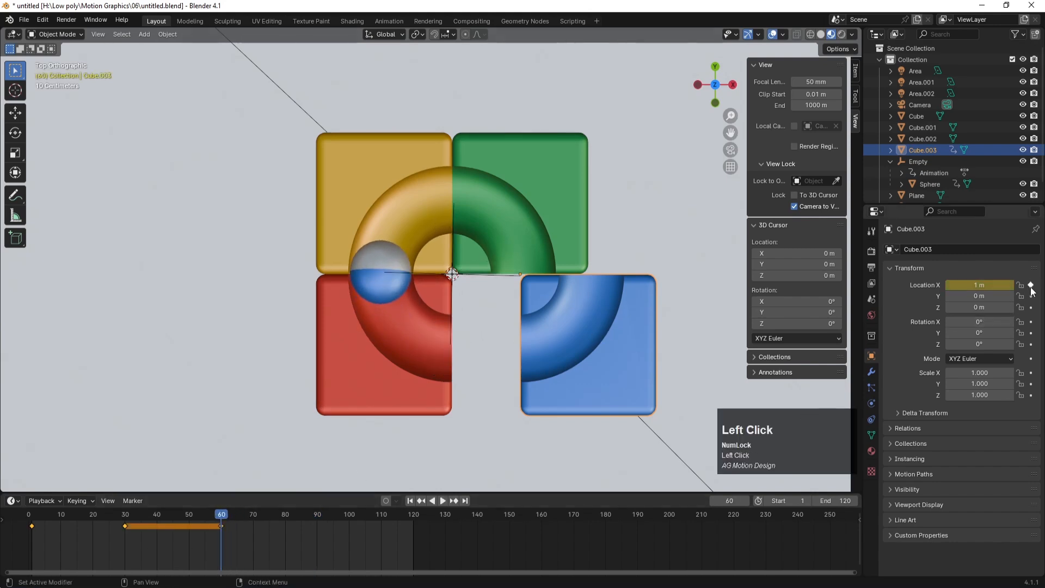
left_click_drag(289, 523, 318, 521)
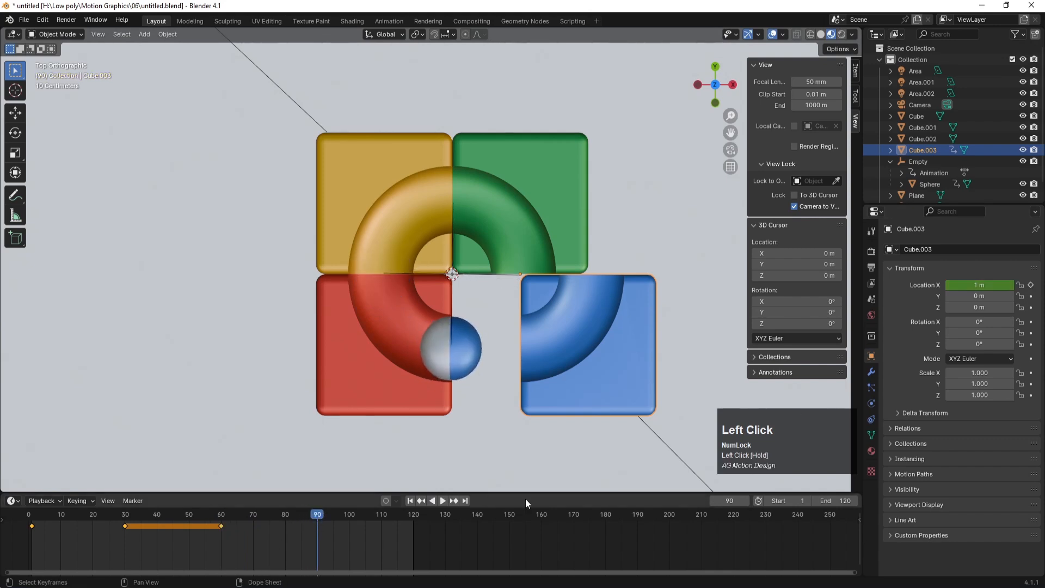
left_click(946, 285)
type("0")
key("Return")
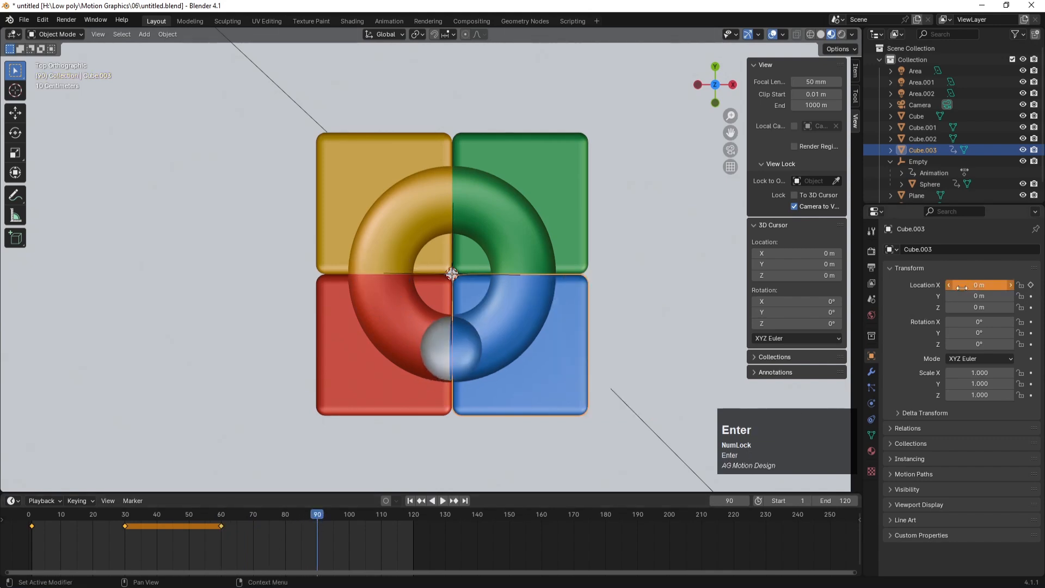
left_click(1031, 285)
Play the animation from the start to check the blue block's sliding motion, and stop playback
left_click_drag(309, 512, 28, 521)
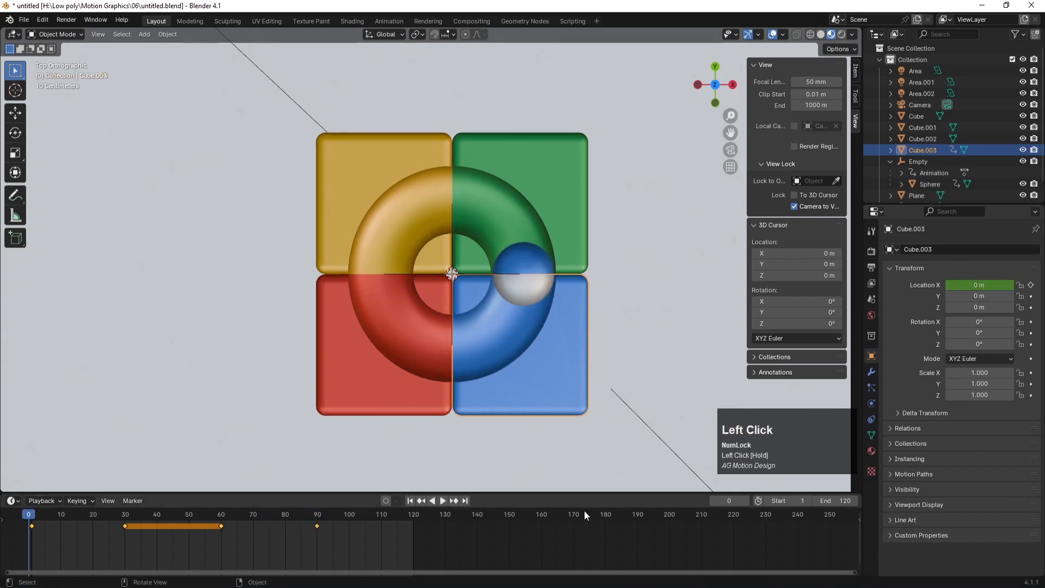
left_click(443, 501)
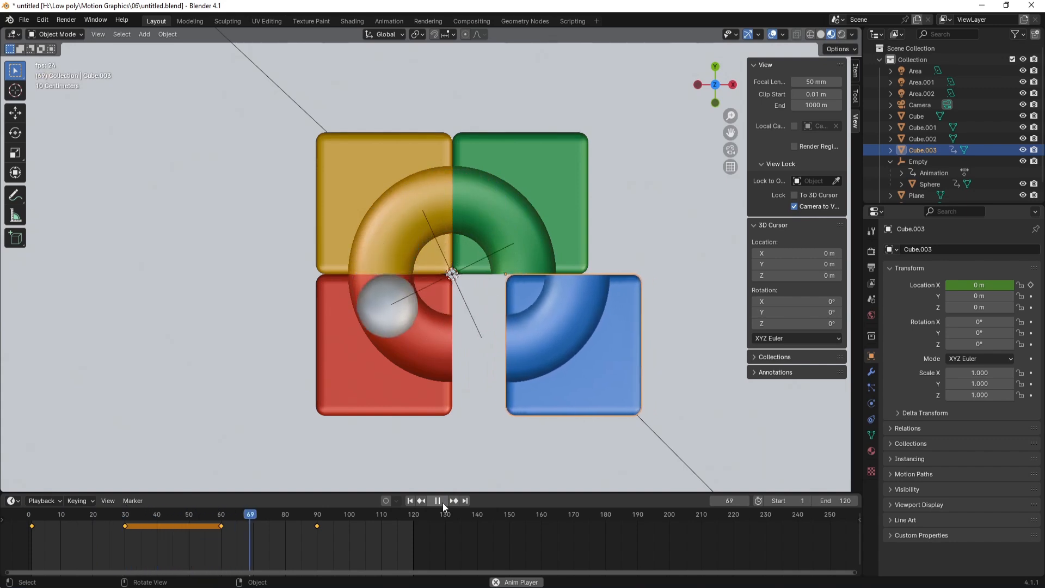
left_click(442, 502)
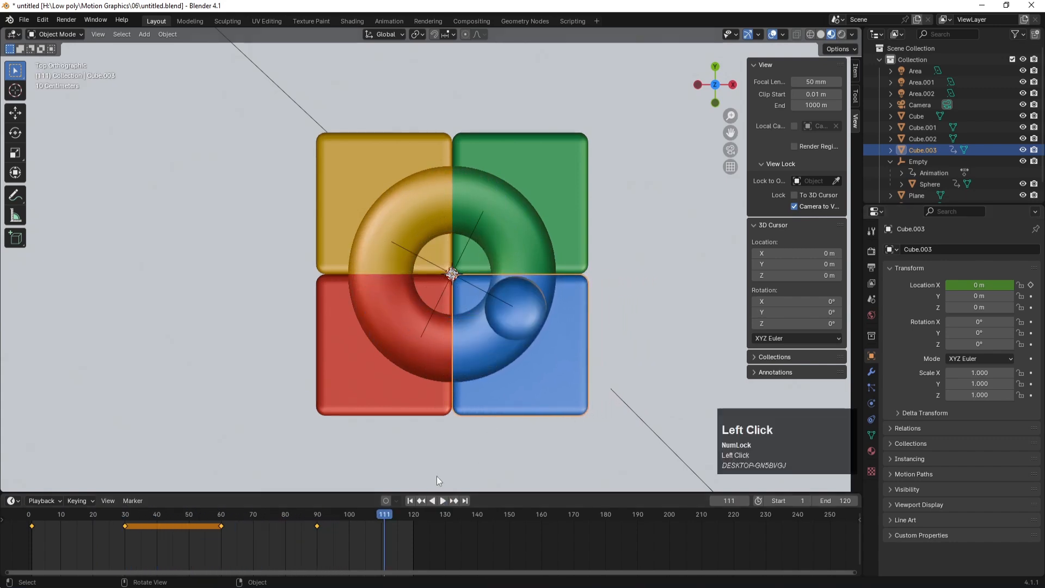
Keyframe the green block's Y location at 0 m on frame 30 and at 1 m on frame 60
left_click_drag(390, 515, 125, 519)
left_click(554, 211)
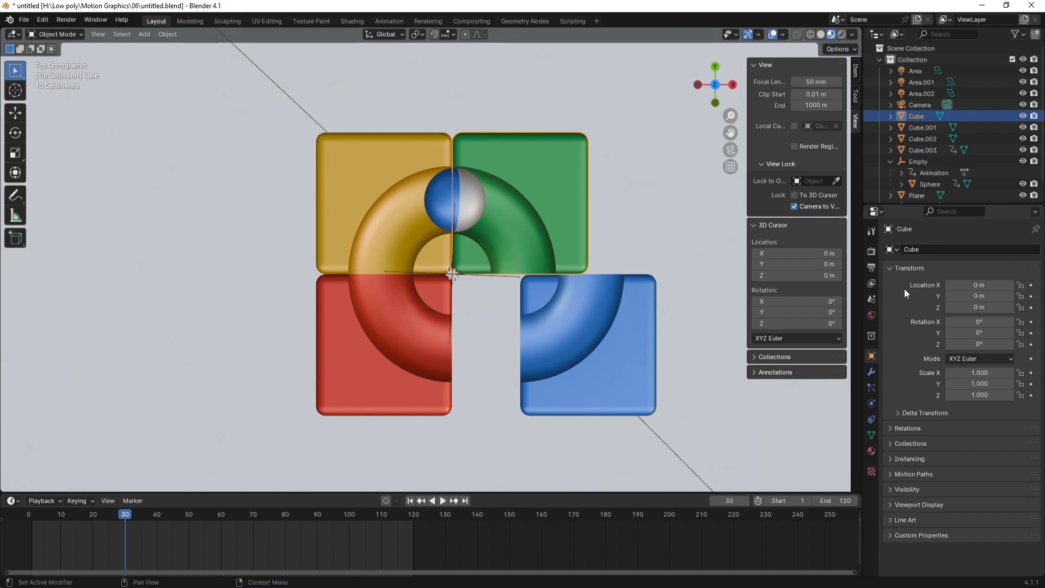
left_click(1032, 297)
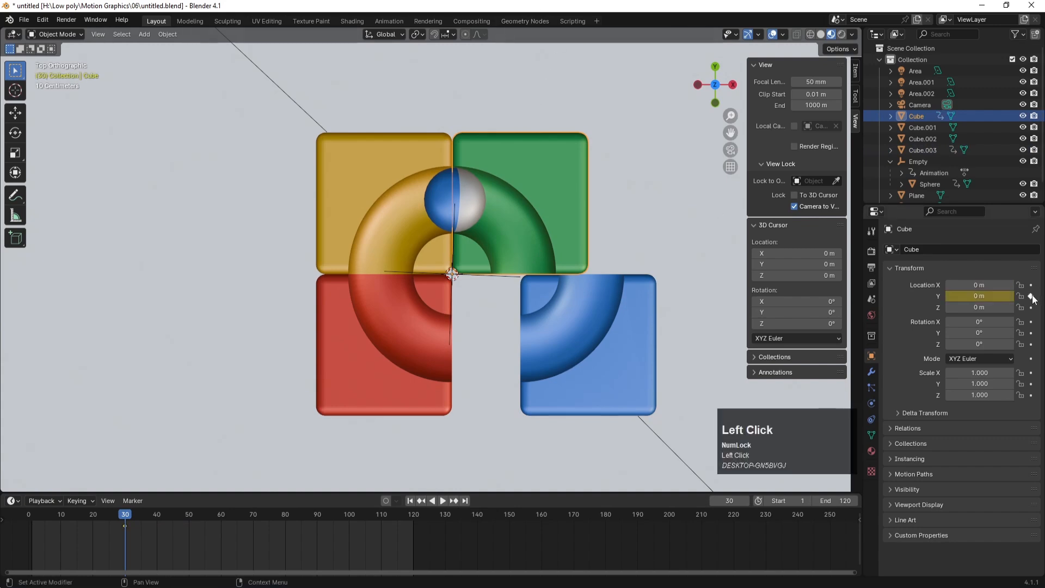
left_click(222, 514)
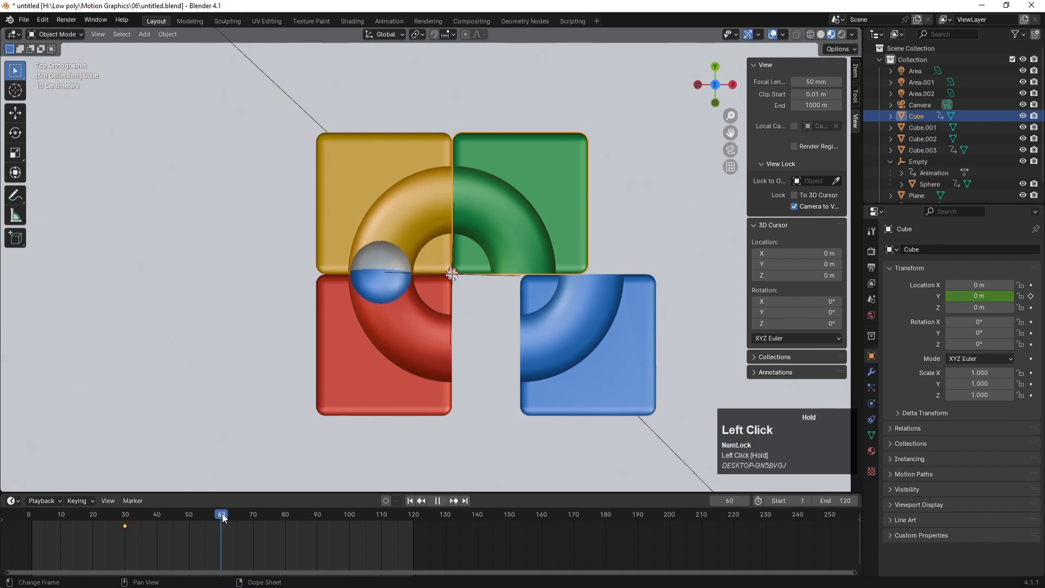
left_click(998, 295)
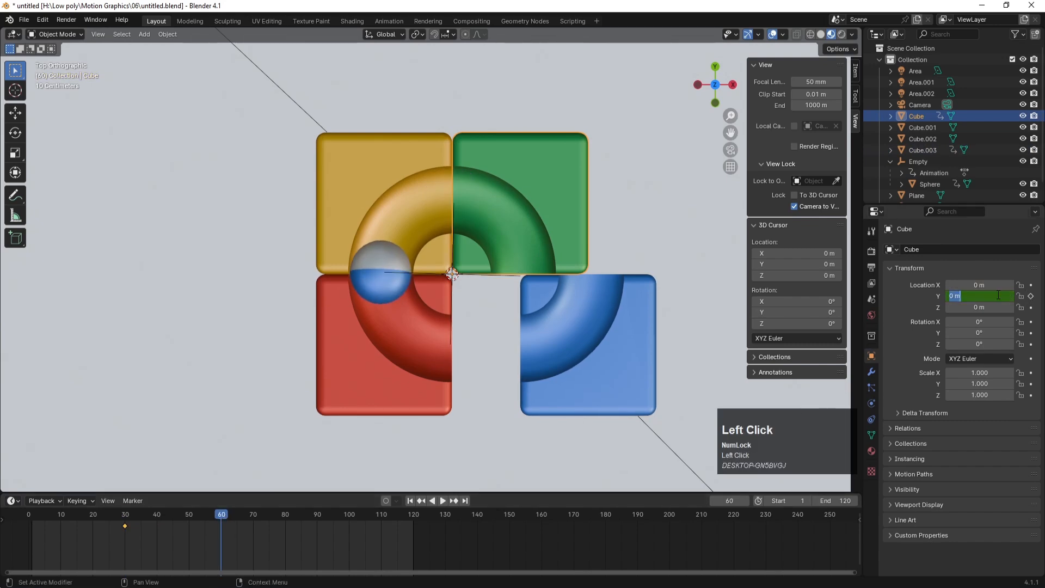
type("1")
key("Return")
left_click(1031, 296)
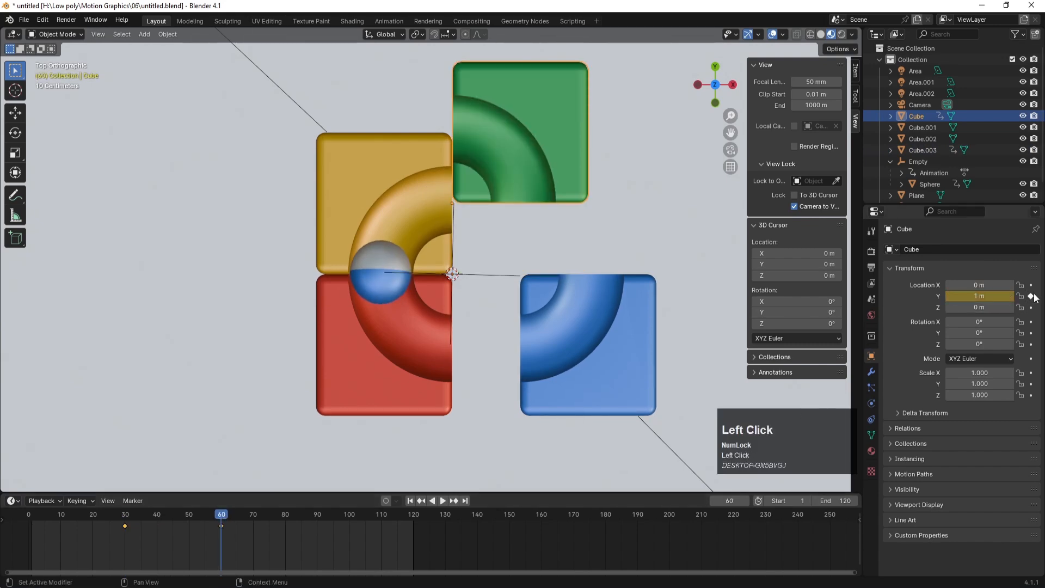
Keyframe the green block's Y location at 1 m on frame 90 and at 0 m on frame 120
left_click_drag(221, 516, 318, 517)
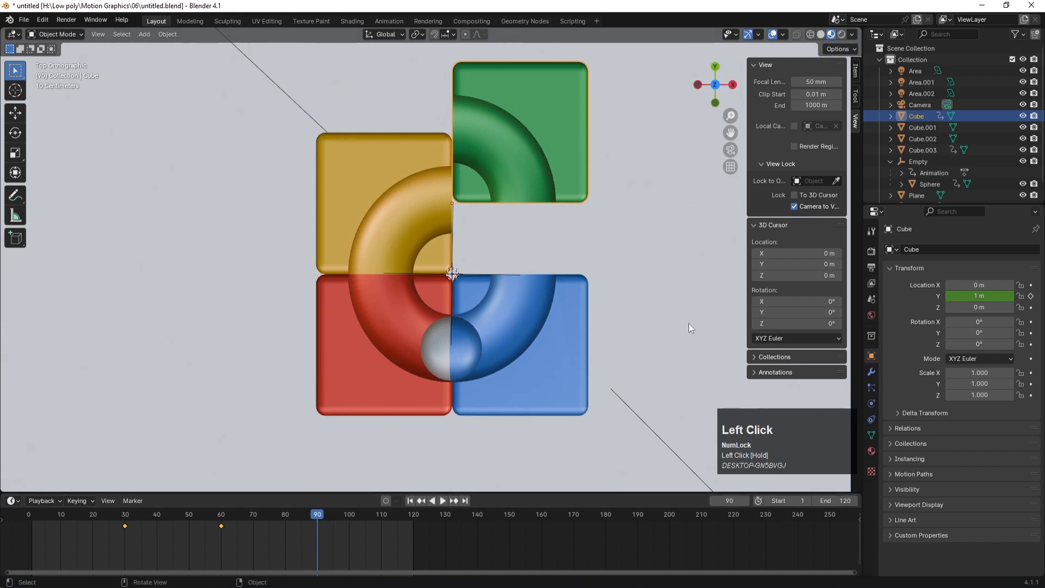
left_click(1031, 297)
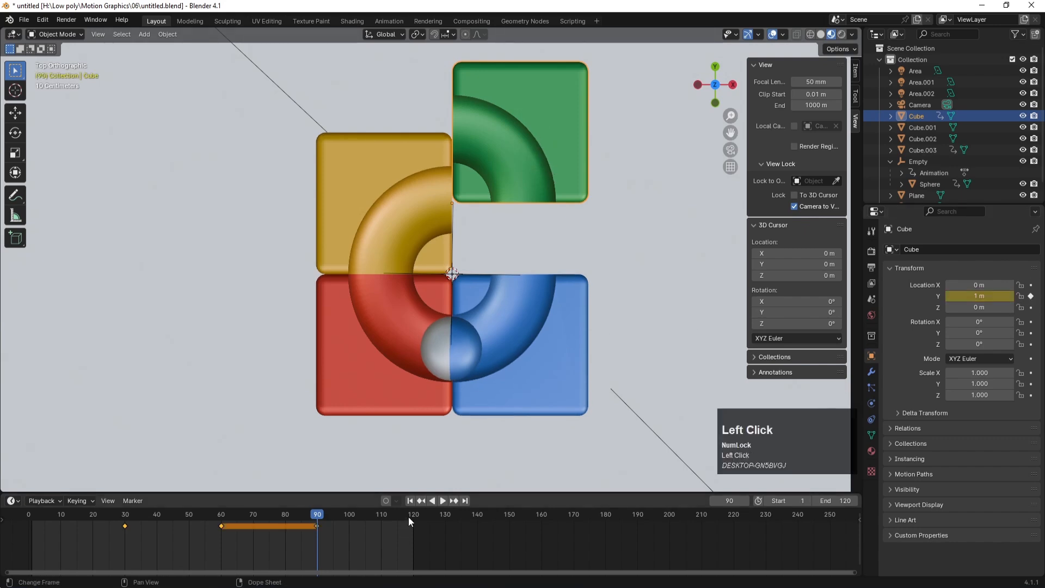
left_click_drag(409, 517, 413, 517)
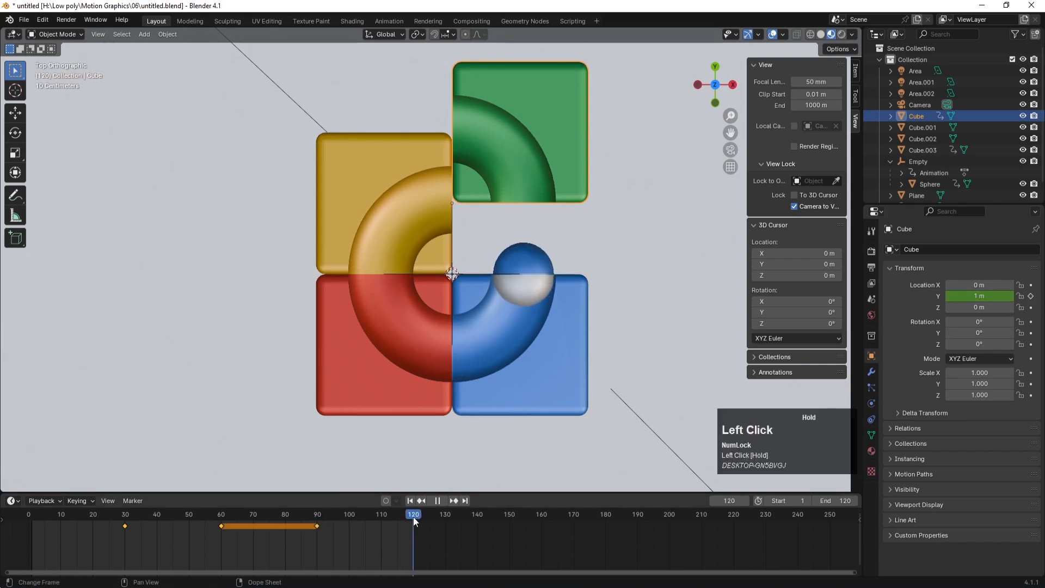
double_click(975, 296)
type("0")
key("Return")
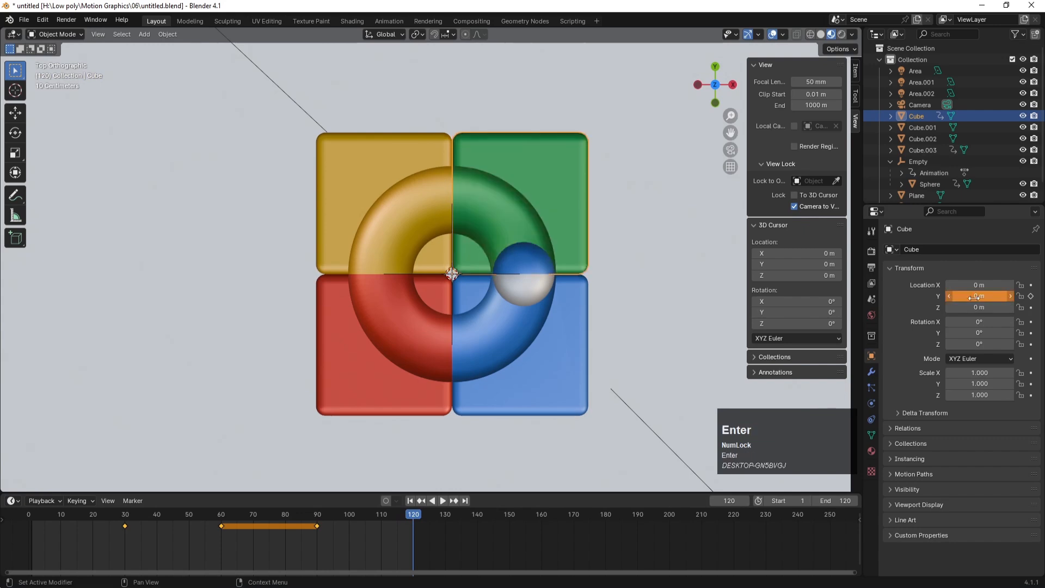
left_click(1031, 296)
Play the animation from frame 90 to check the green block's sliding motion, and stop playback
left_click_drag(335, 518, 316, 517)
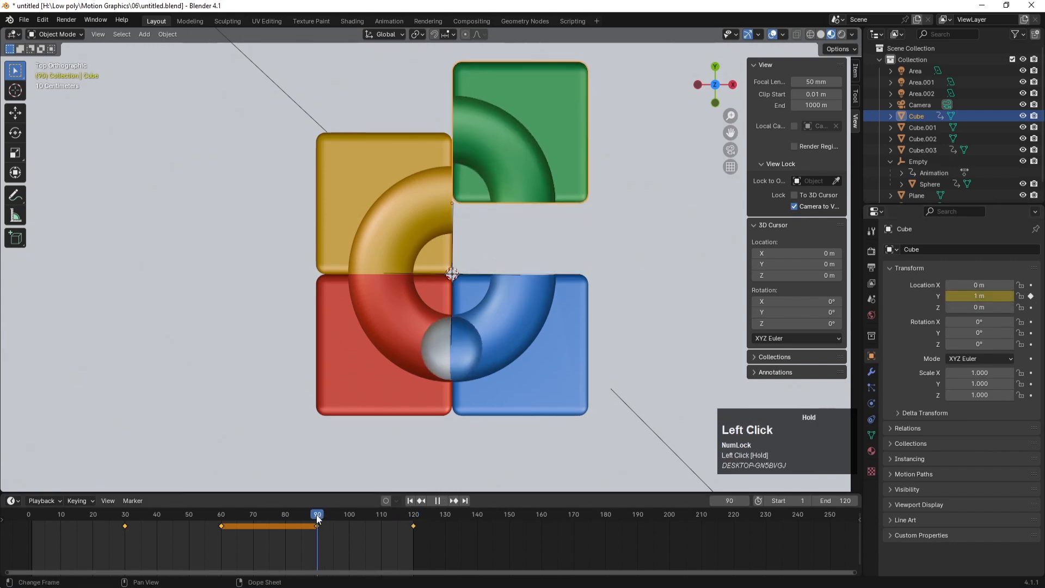
left_click(439, 500)
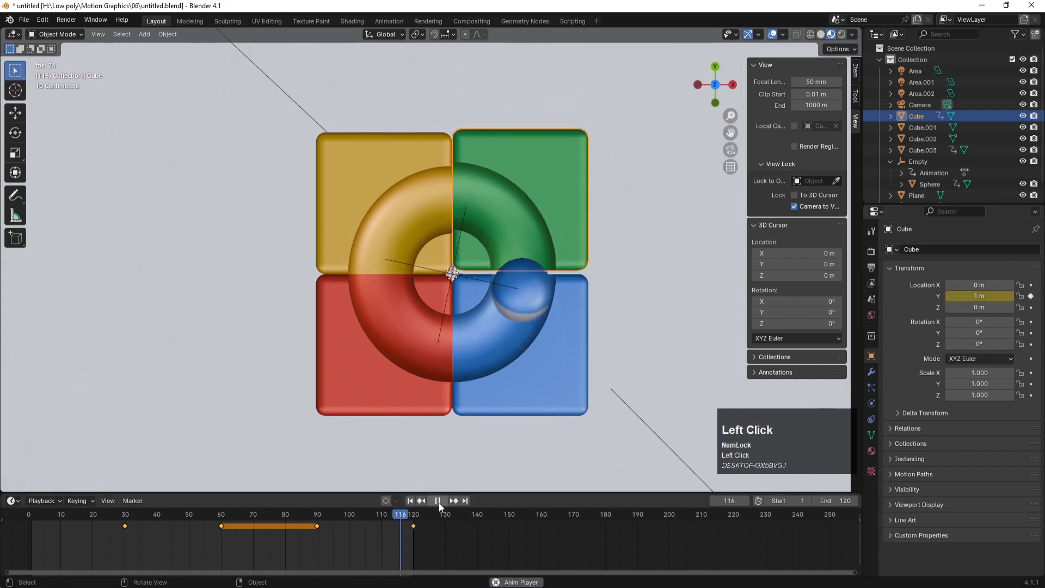
left_click(438, 502)
left_click(442, 500)
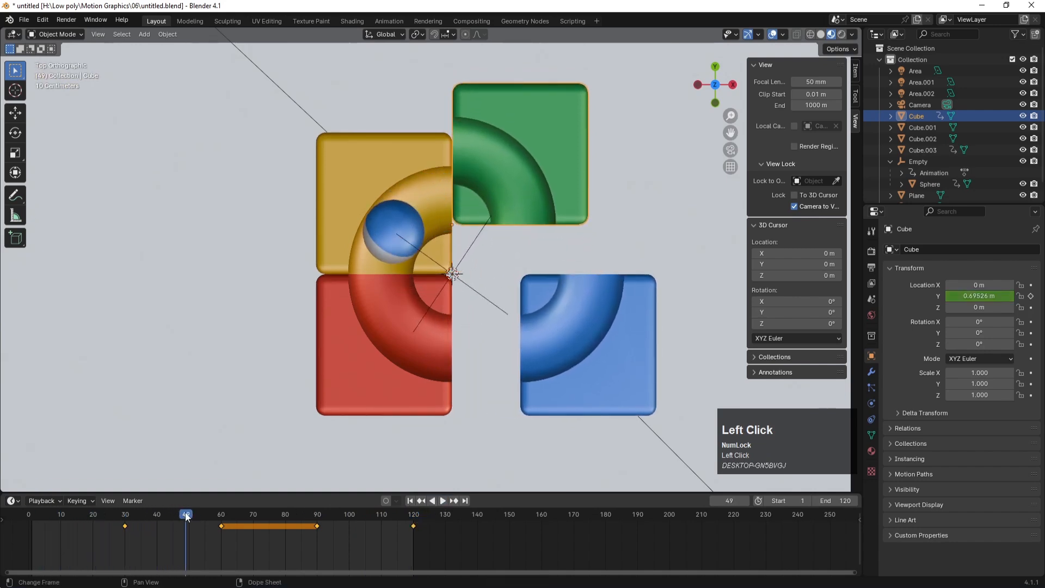
Keyframe the yellow block's X location at 0 m on frame 30
left_click_drag(169, 520, 123, 525)
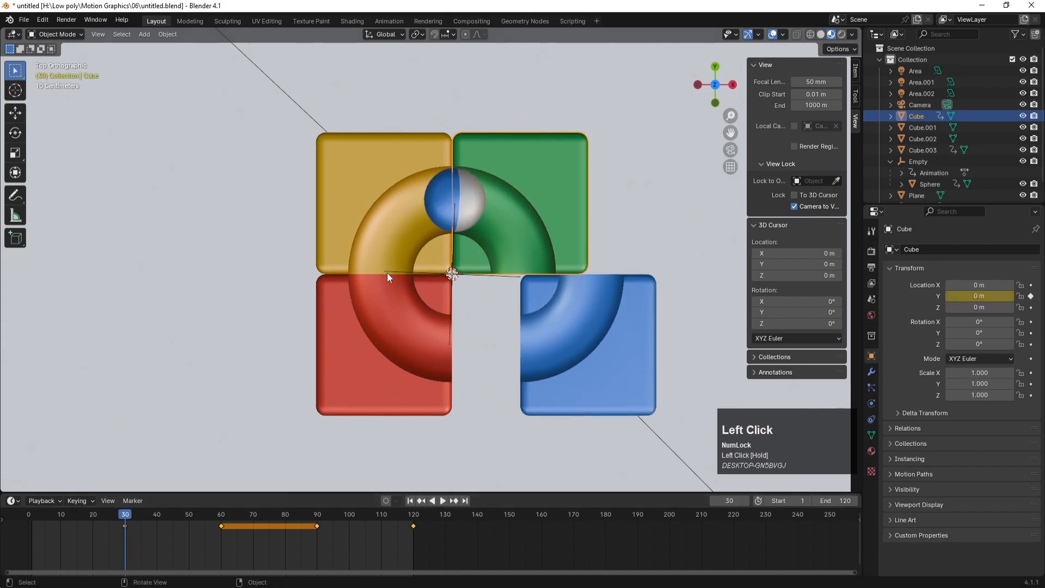
left_click(149, 528)
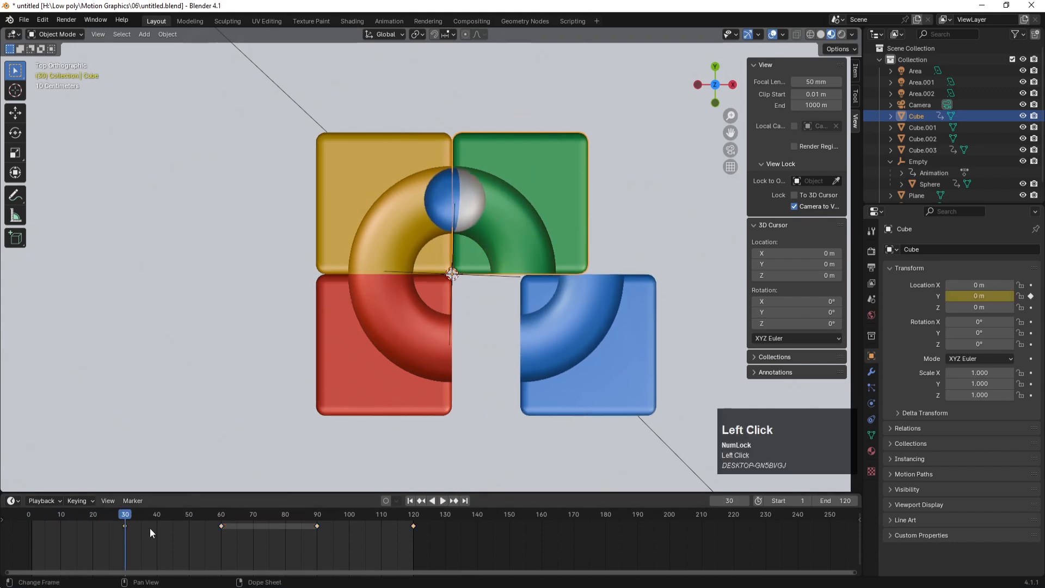
left_click(351, 197)
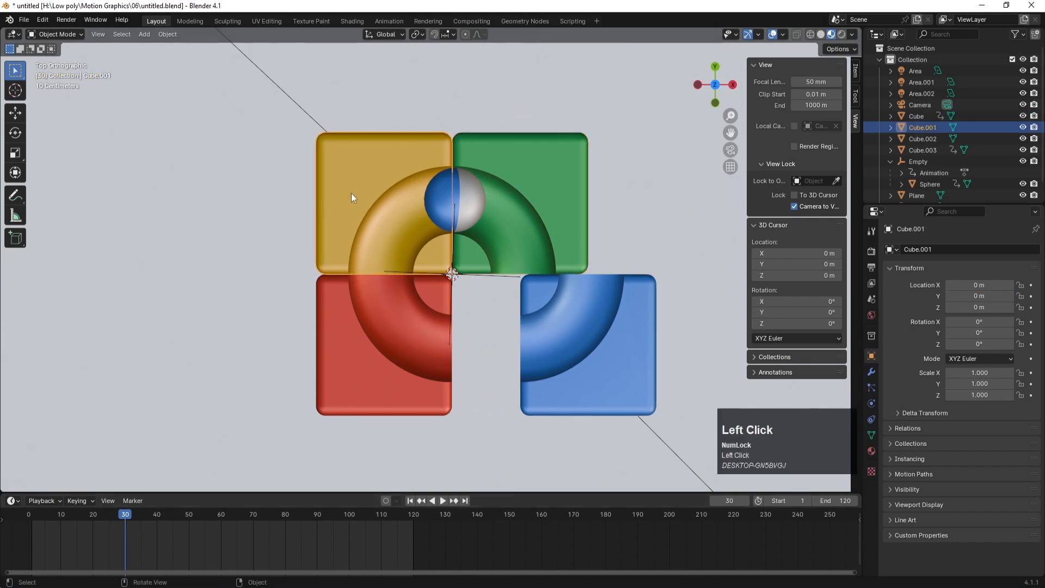
left_click_drag(980, 285, 958, 285)
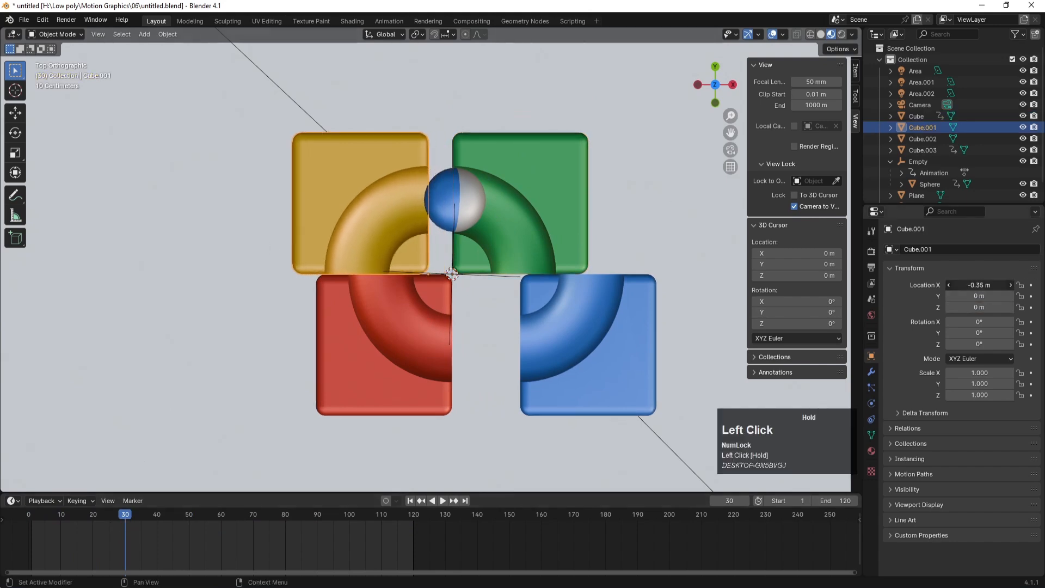
left_click(979, 284)
type("0")
key("Return")
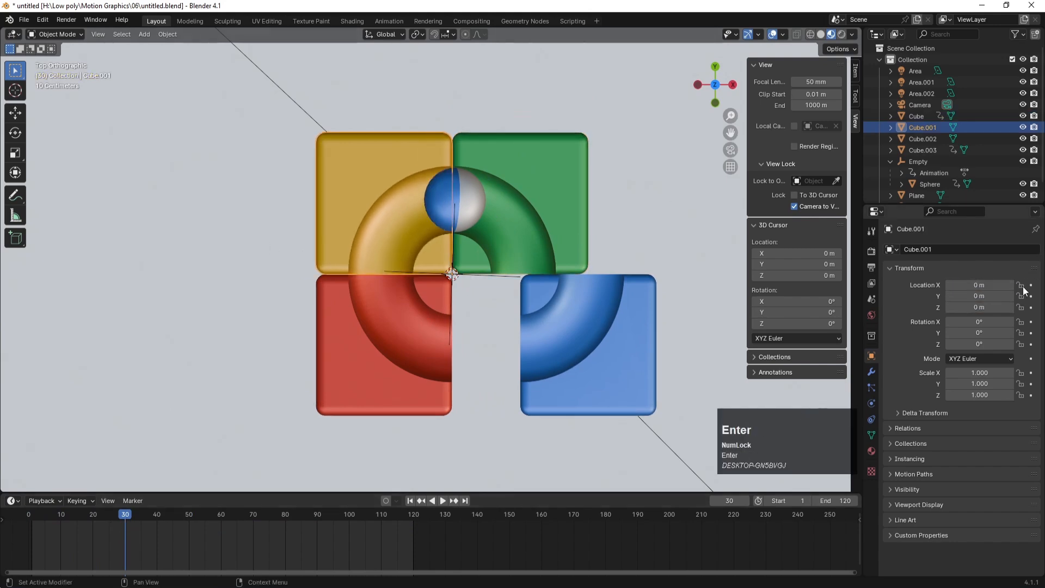
left_click(1032, 285)
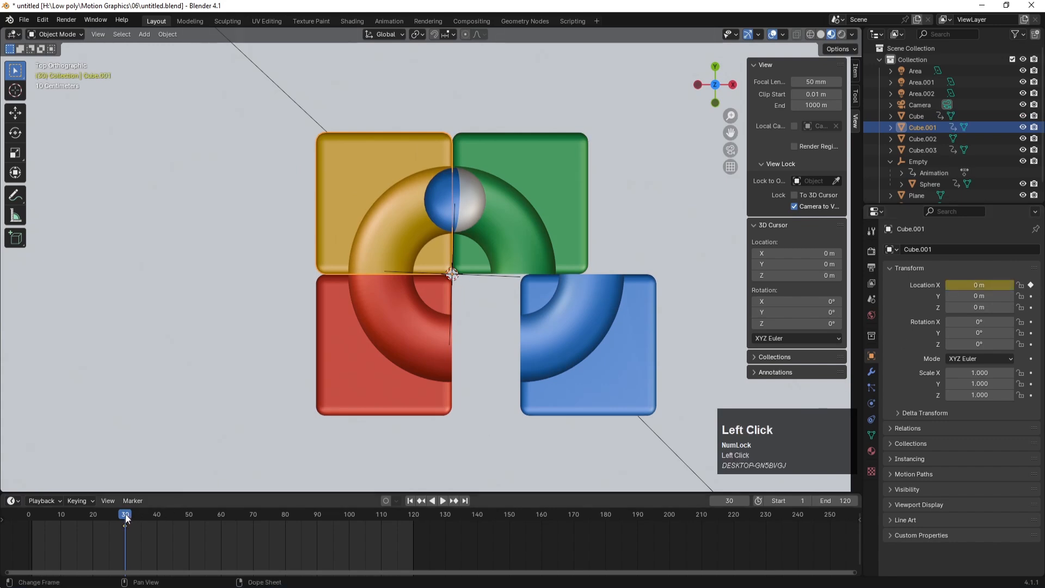
Keyframe the yellow block's X location at -1 m on frame 1
left_click_drag(125, 514, 30, 523)
left_click(984, 284)
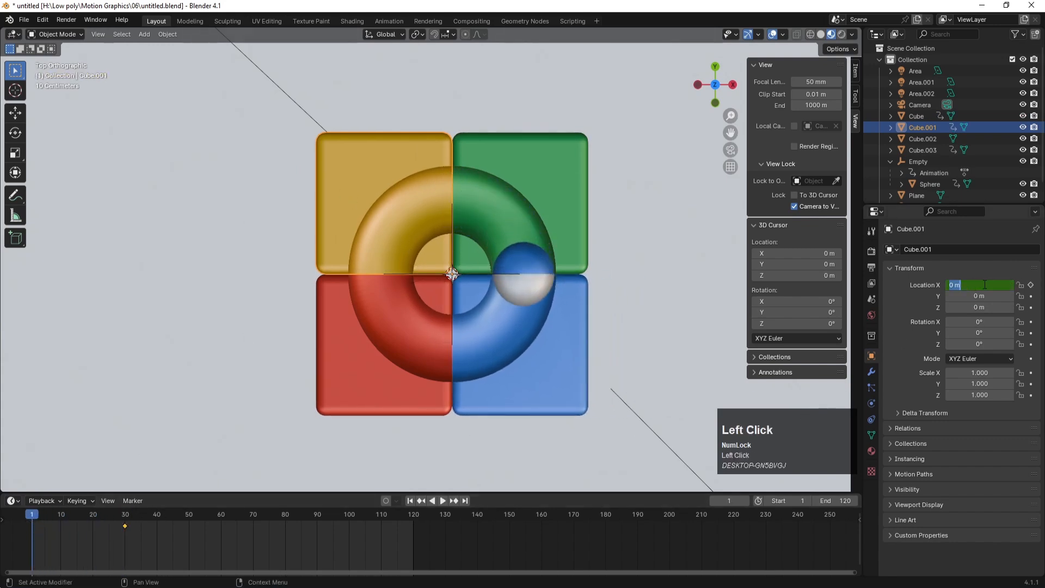
type("-1")
key("Return")
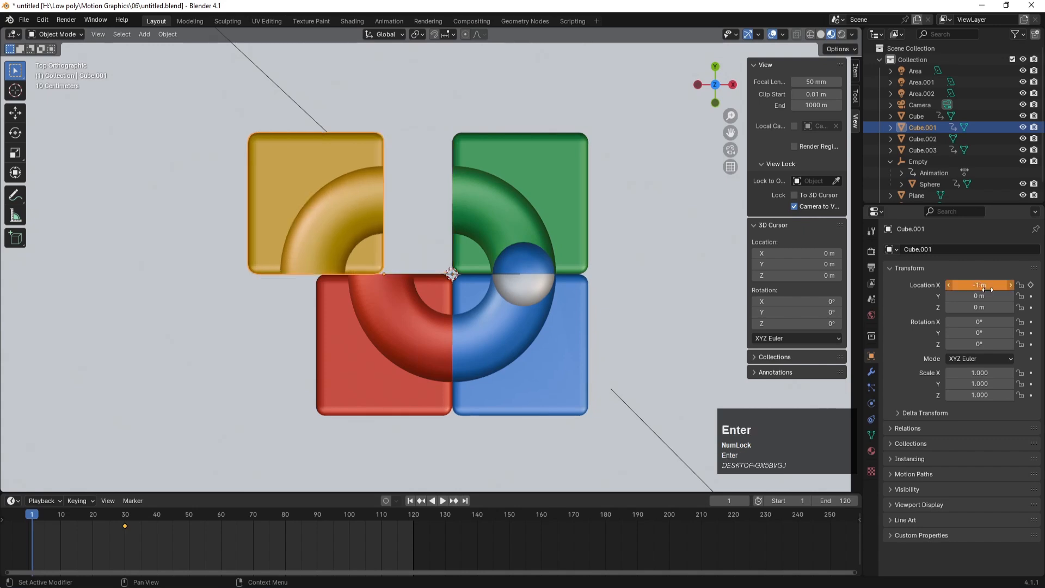
left_click(1030, 285)
Keyframe the yellow block's X location at 0 m on frame 60 and at -1 m on frame 90
left_click_drag(25, 515, 220, 520)
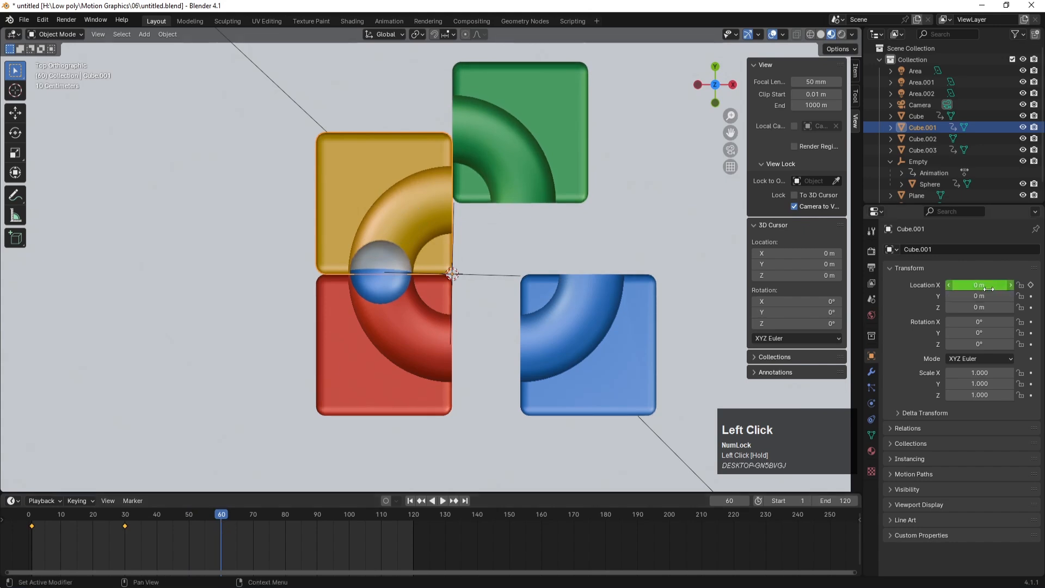
left_click(1031, 285)
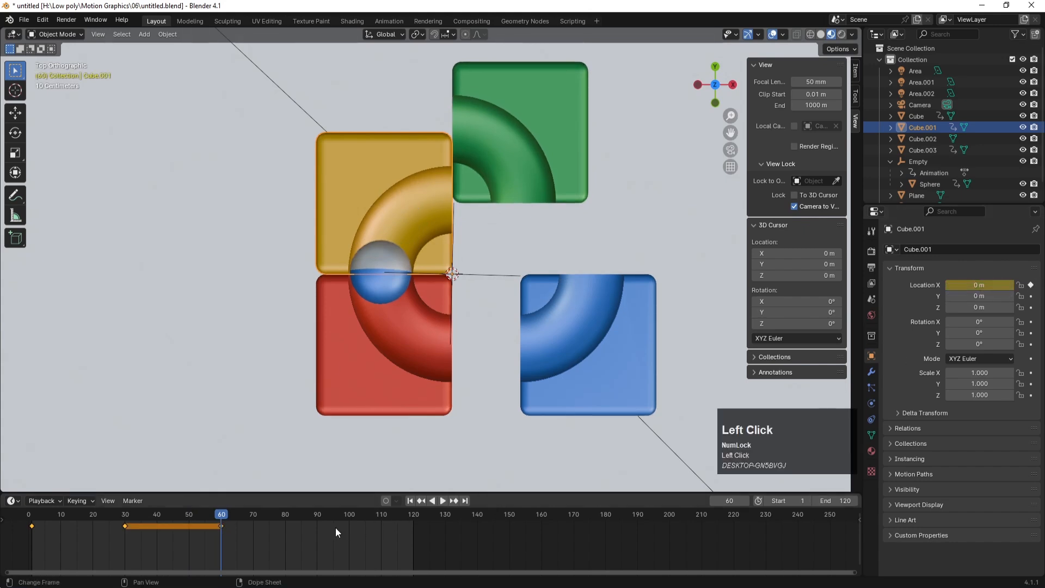
left_click(318, 514)
left_click(980, 284)
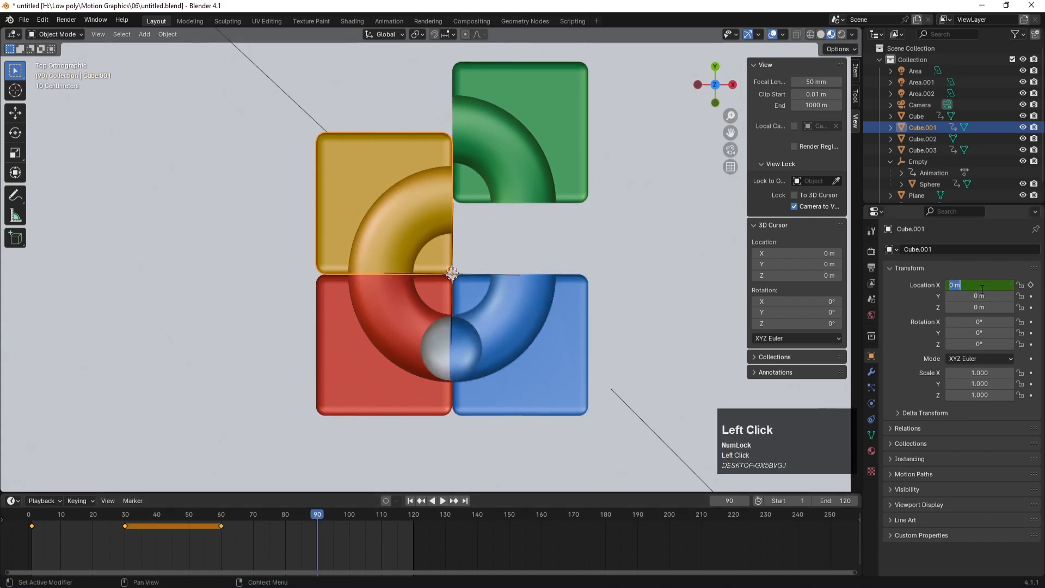
key("Return")
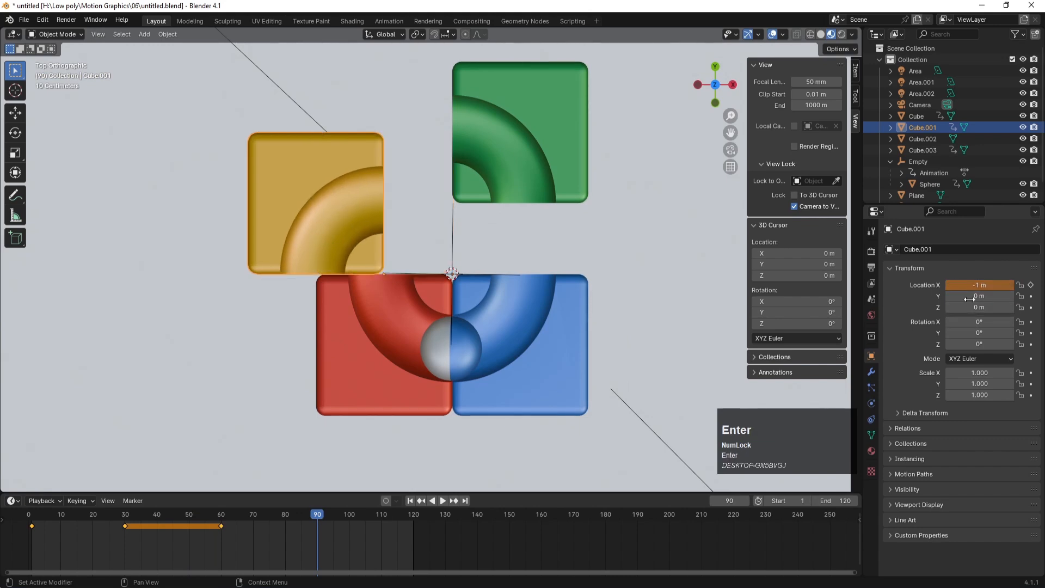
left_click(1030, 284)
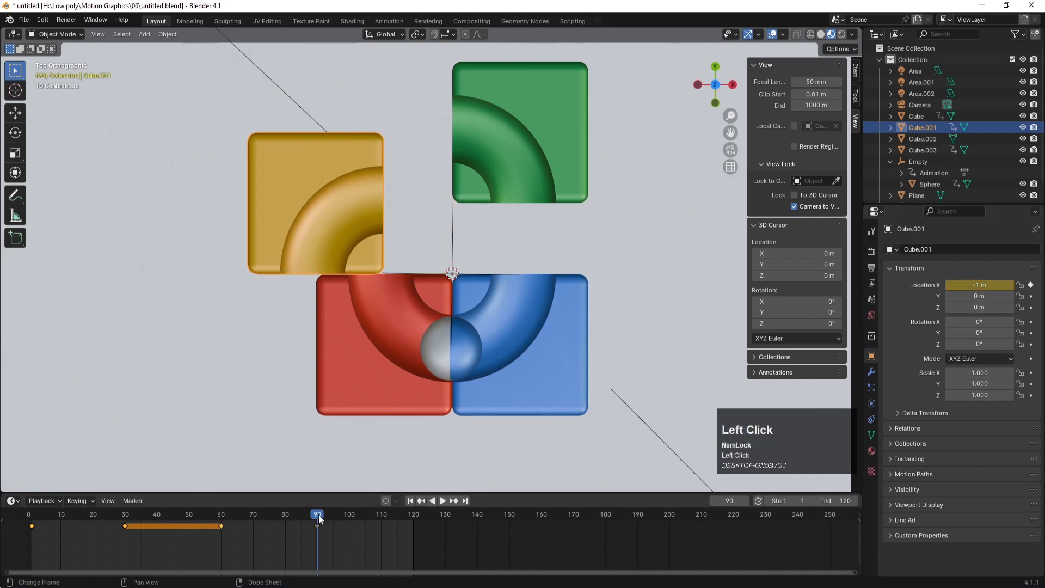
Keyframe the red block's Y location at 0 m on frame 60 and at -1 m on frame 30
left_click_drag(319, 517, 109, 521)
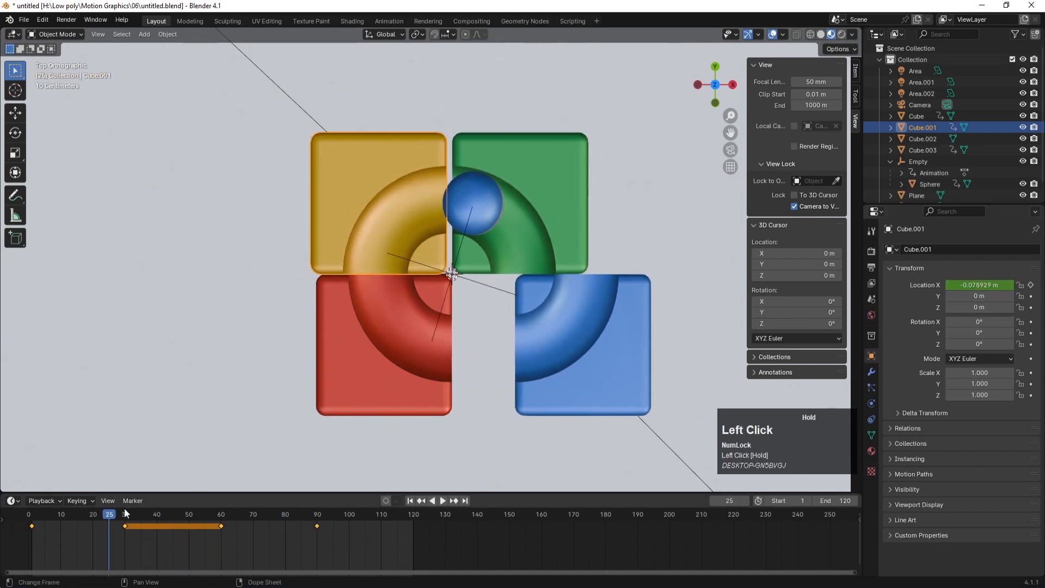
left_click(430, 337)
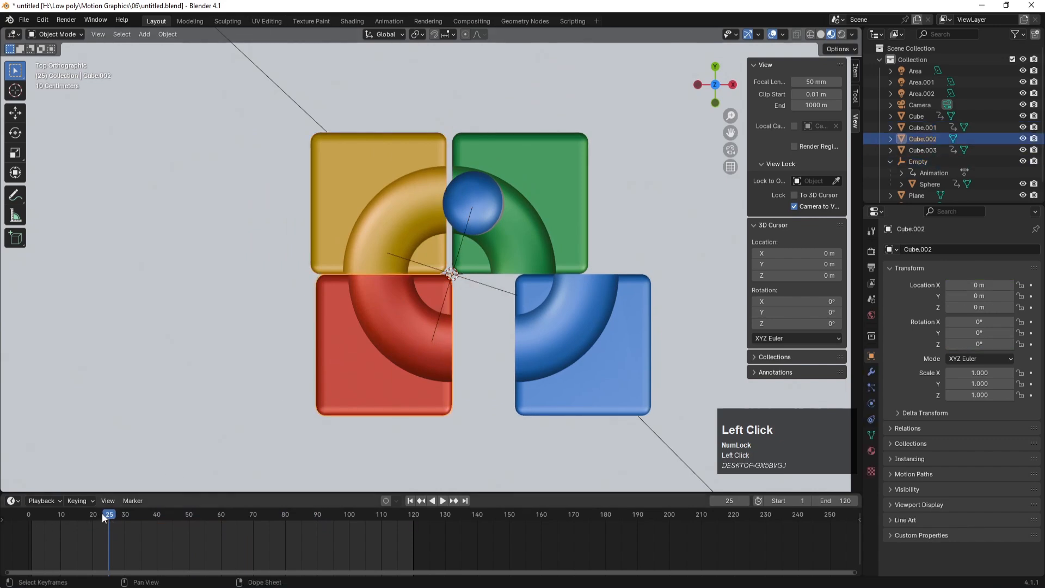
left_click_drag(102, 513, 221, 521)
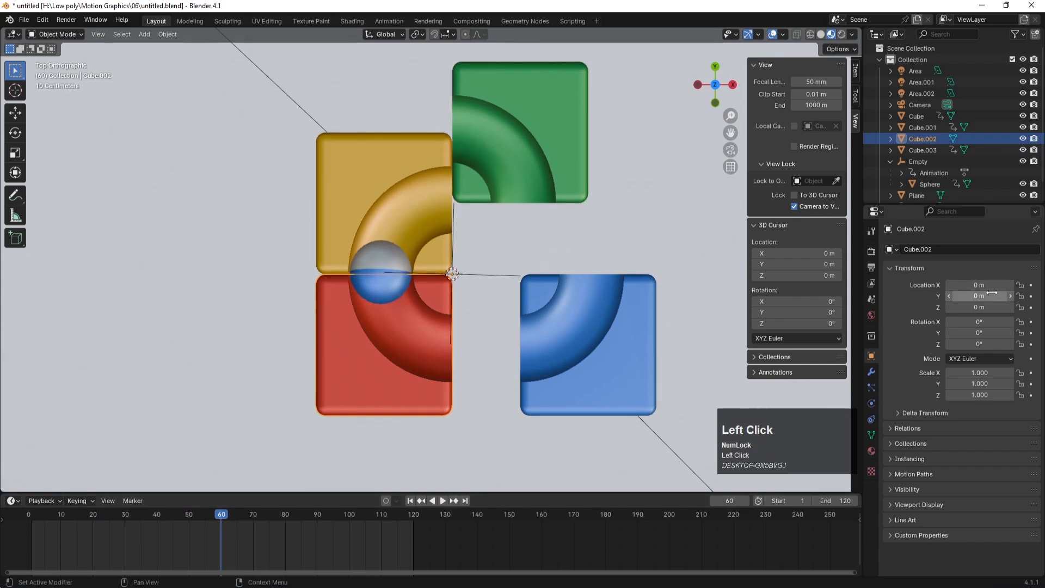
left_click(1031, 296)
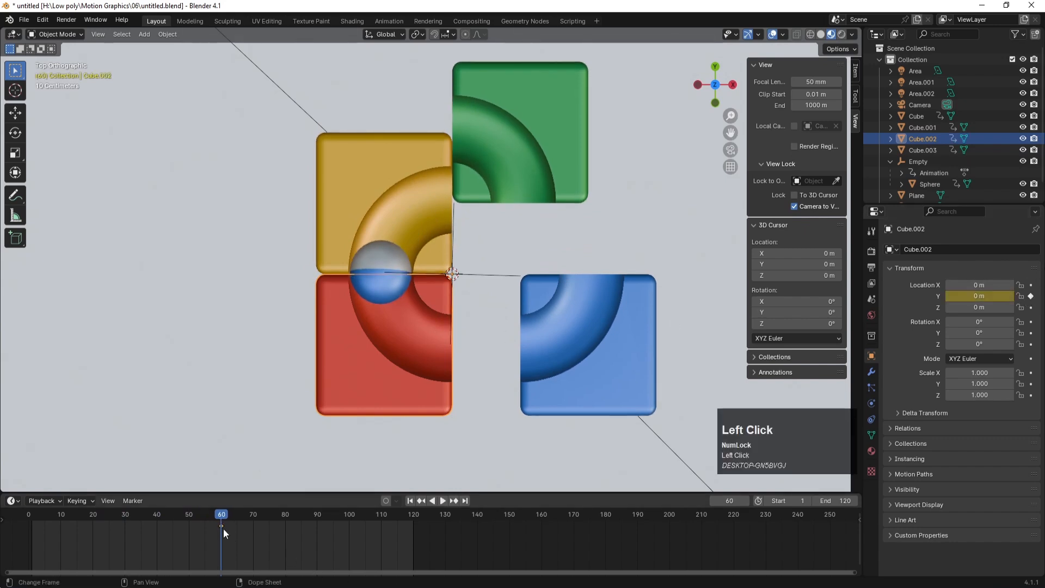
left_click_drag(213, 515, 126, 520)
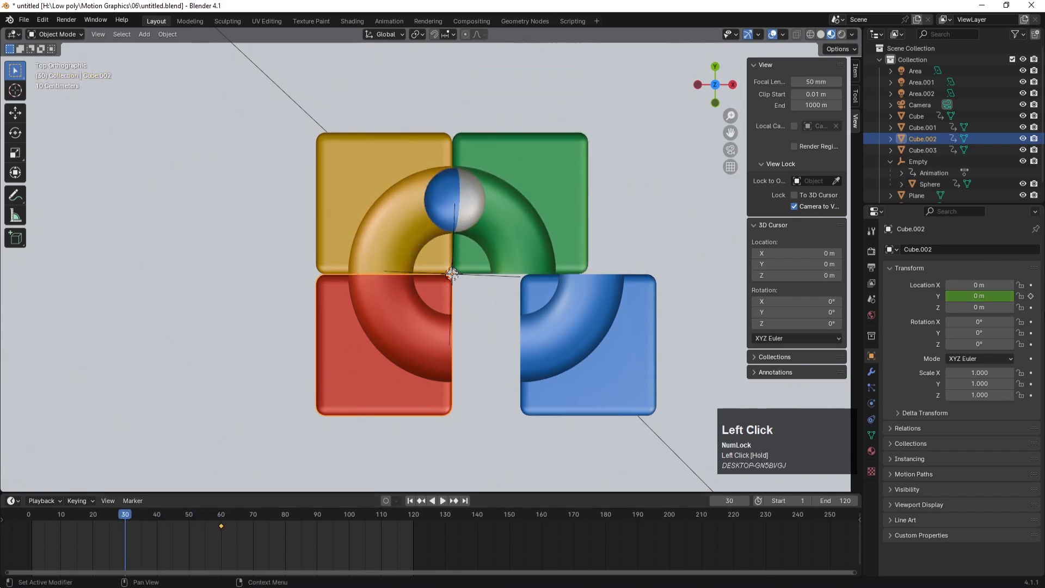
left_click_drag(963, 298, 950, 297)
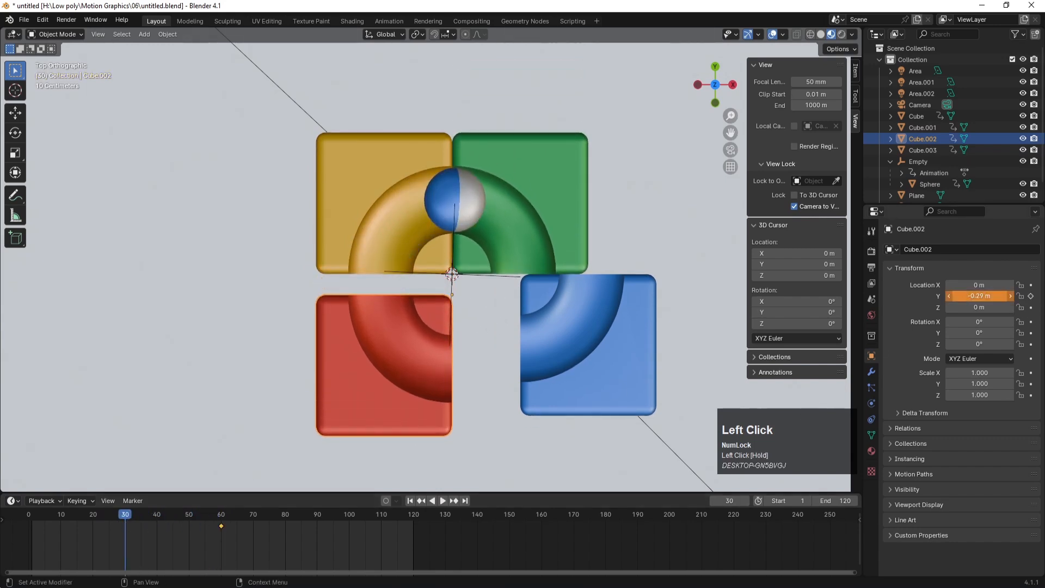
left_click(974, 298)
type("-1")
key("Return")
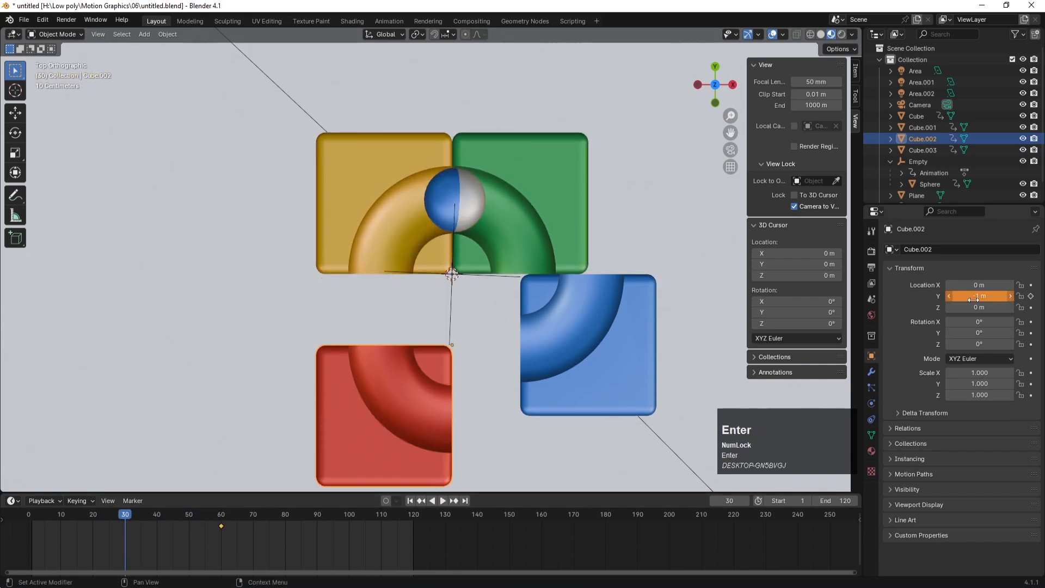
left_click(1031, 297)
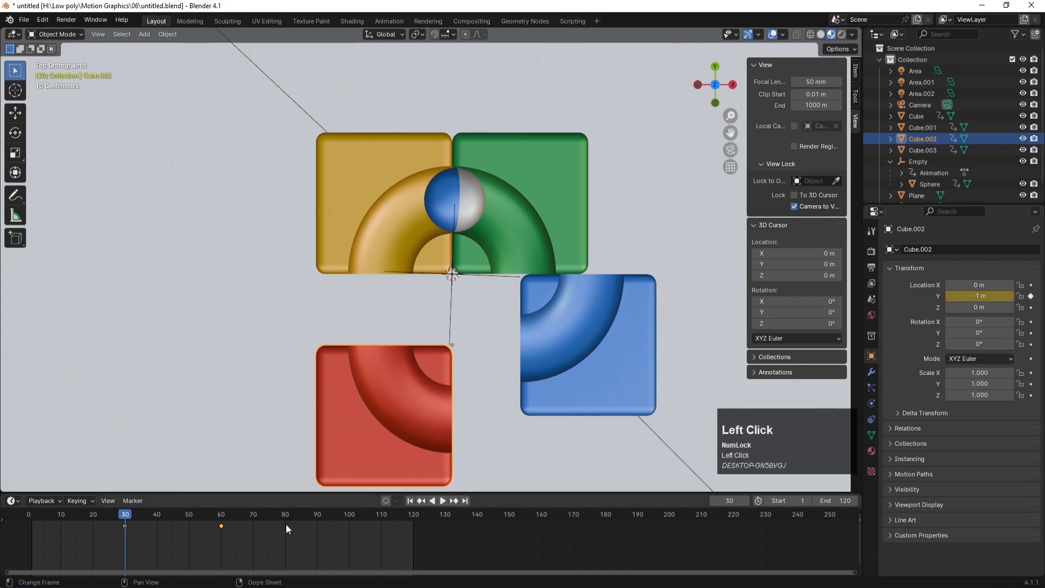
Keyframe the red block's Y location at 0 m on frame 90 and at -1 m on frame 120
left_click_drag(132, 518, 320, 523)
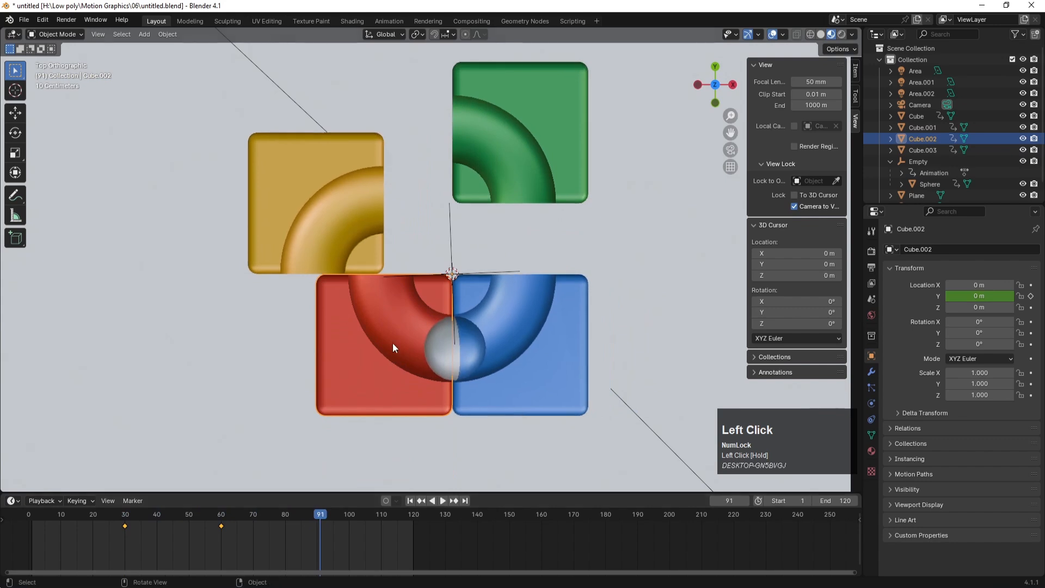
left_click(318, 514)
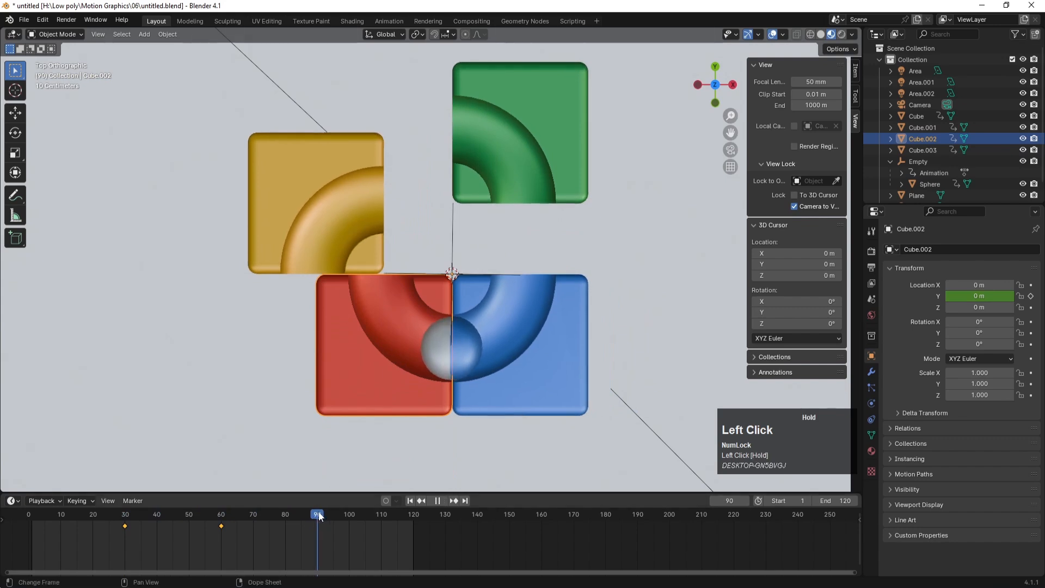
left_click(1036, 295)
left_click(412, 515)
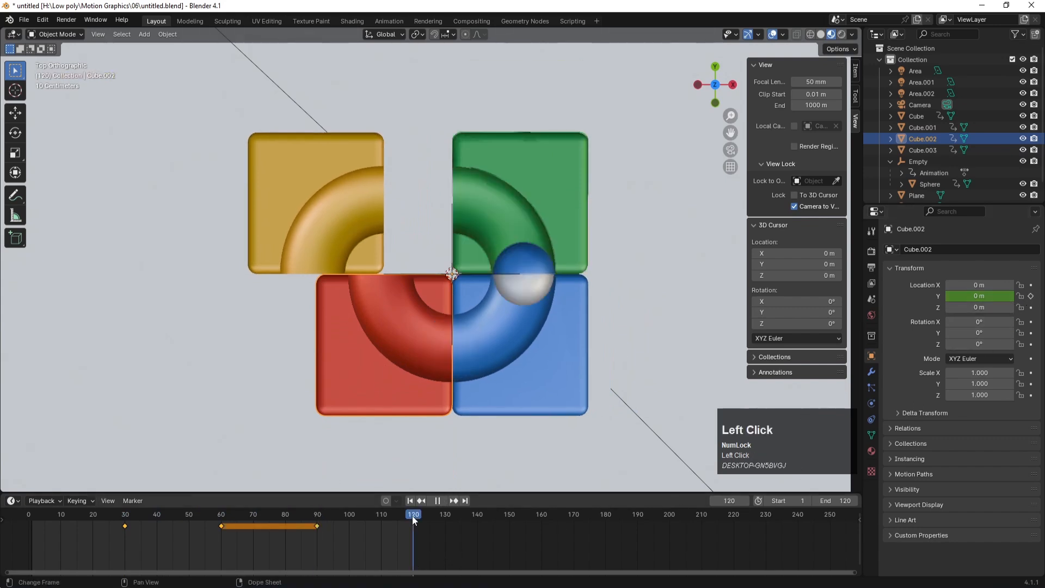
left_click(992, 296)
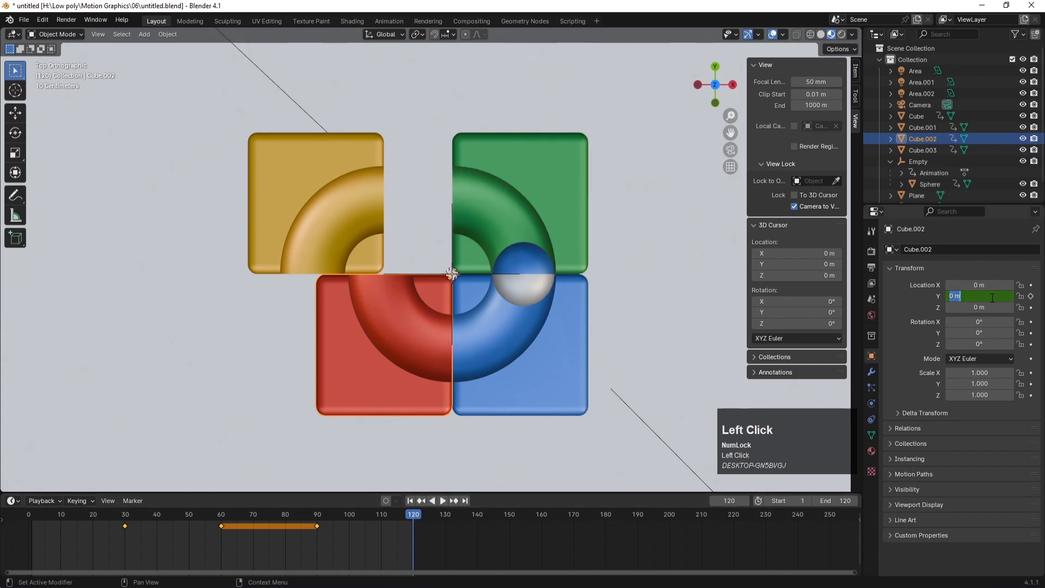
type("-1")
key("Return")
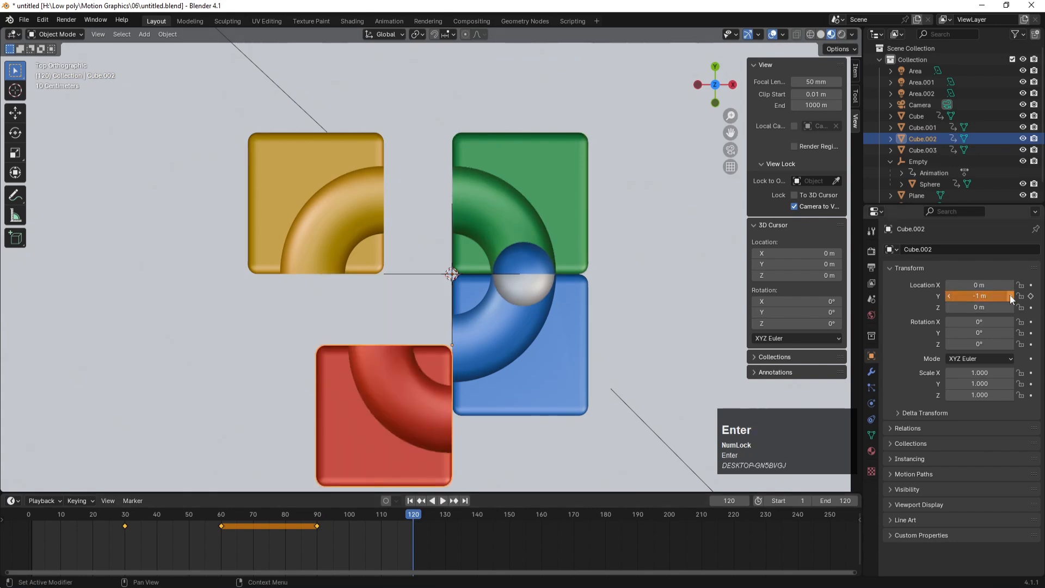
left_click(1030, 297)
Play the animation from frame 1 through the camera view, stop it and return to the first frame
left_click_drag(412, 516, 33, 499)
key("KP_0")
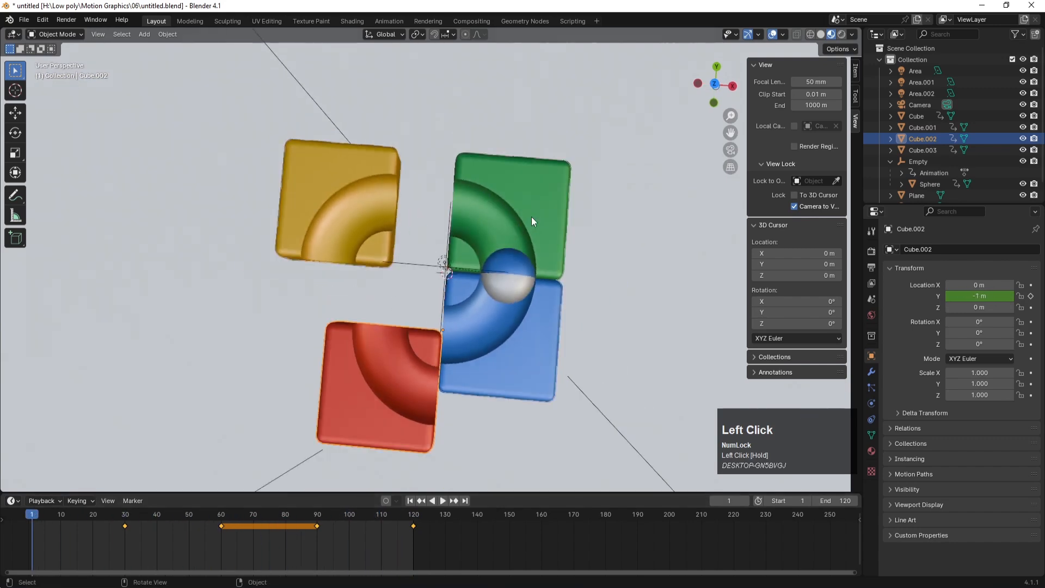
left_click(445, 501)
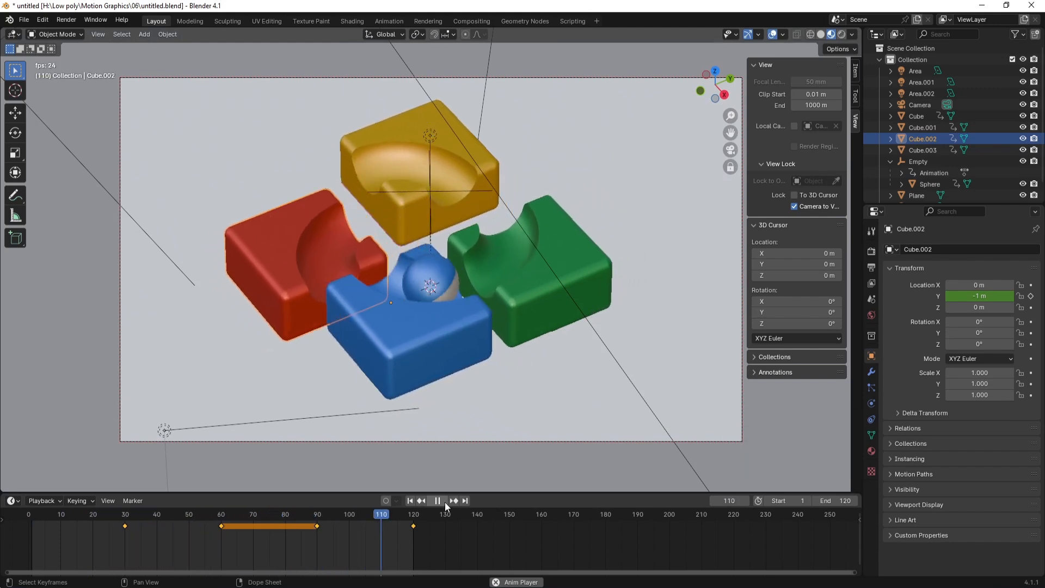
left_click(445, 502)
left_click(411, 501)
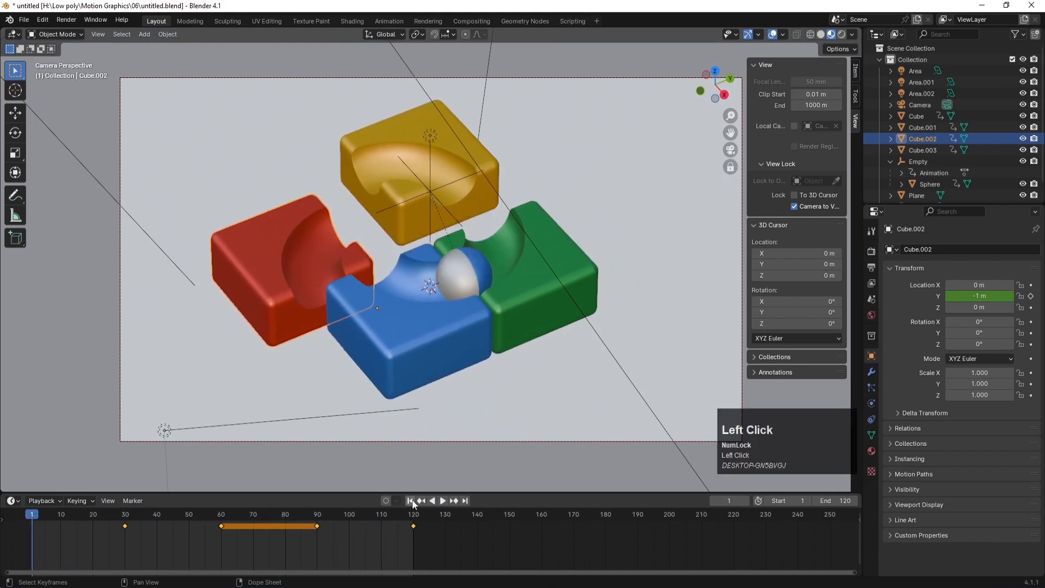
Set the render engine to Cycles and preview the animation through the camera with Rendered viewport shading
key("z")
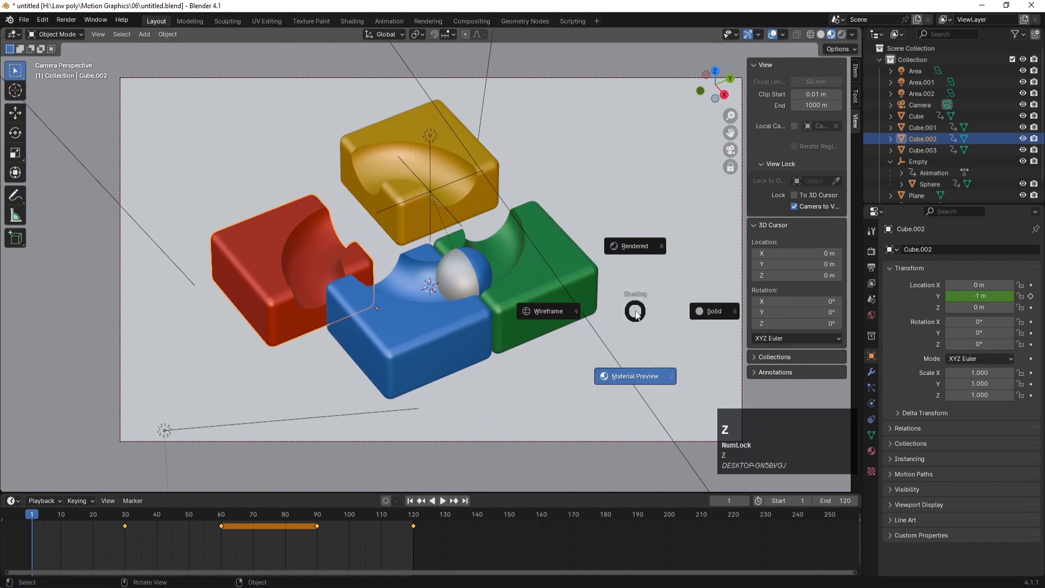
left_click(631, 247)
left_click(872, 252)
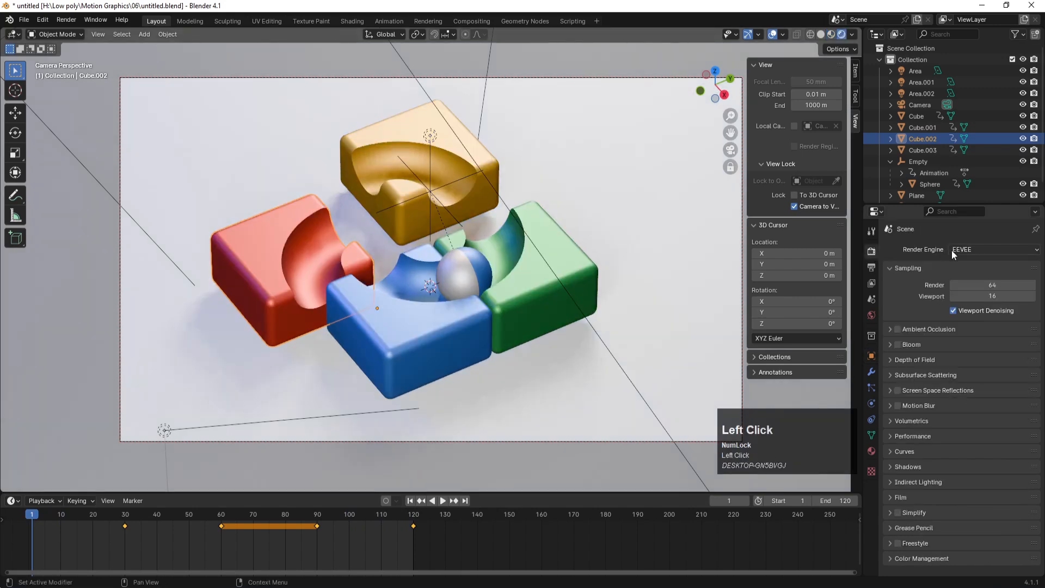
left_click(963, 292)
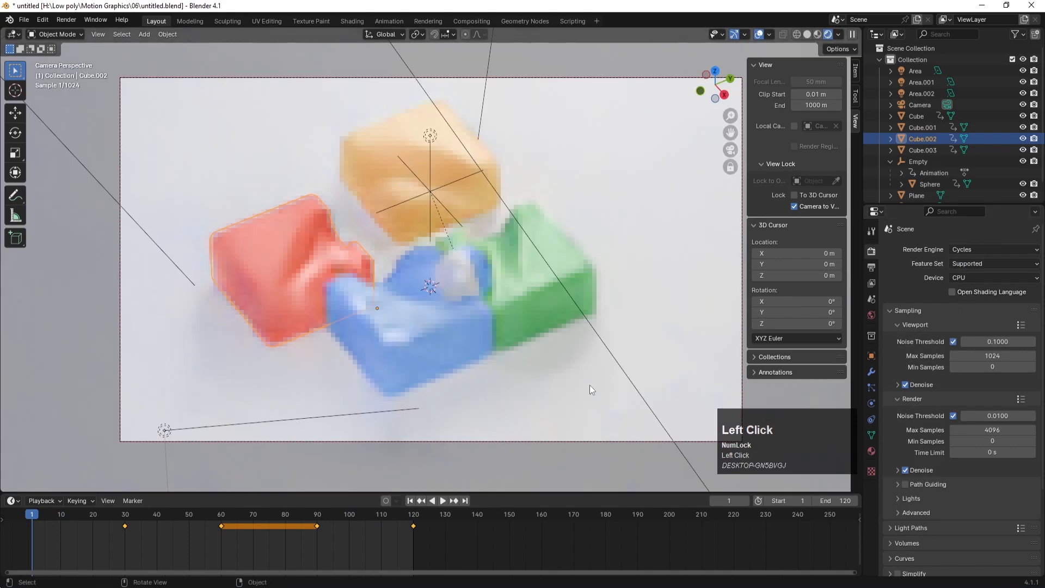
left_click(445, 502)
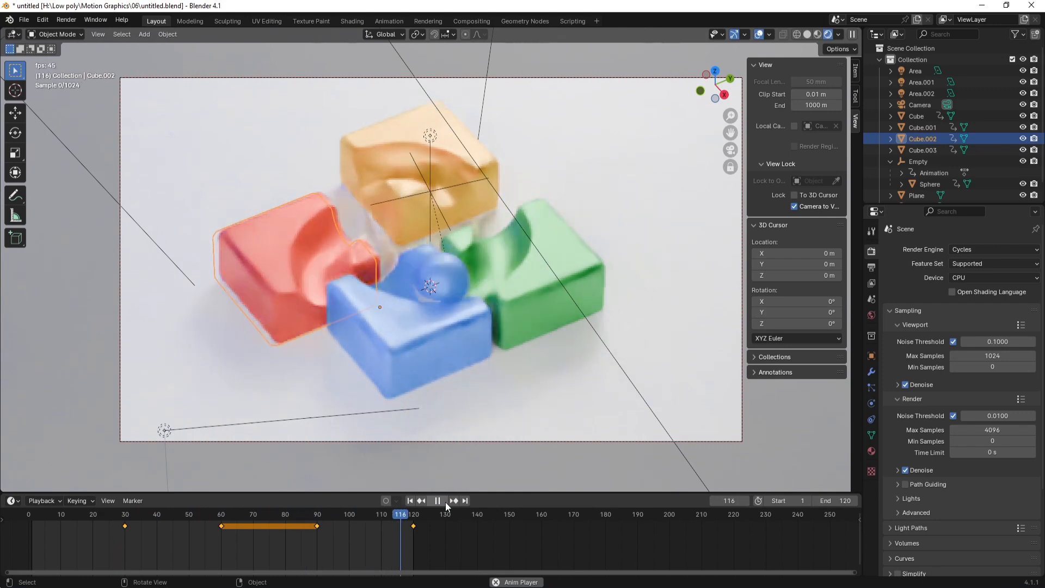
left_click(445, 502)
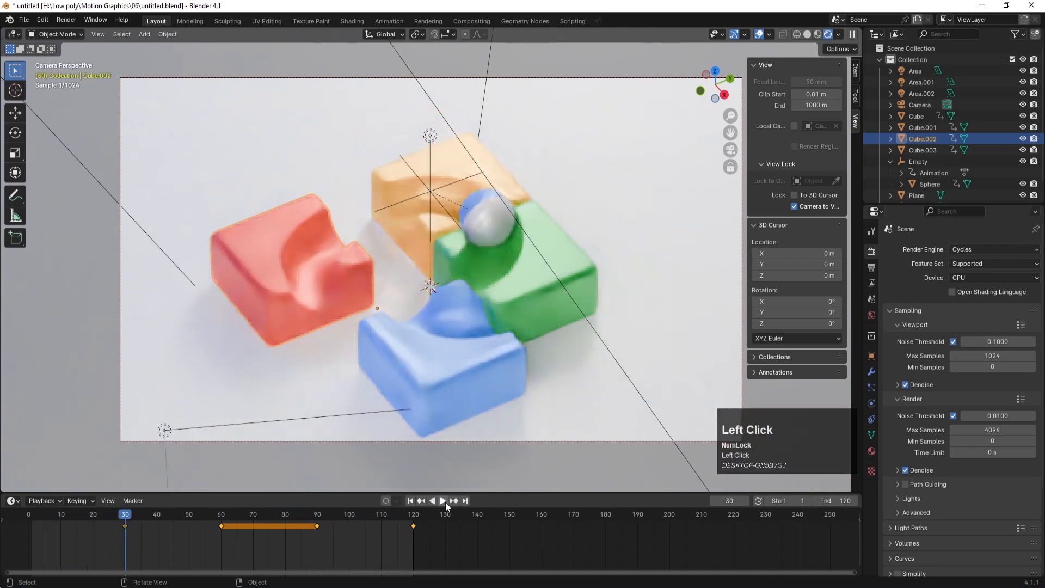